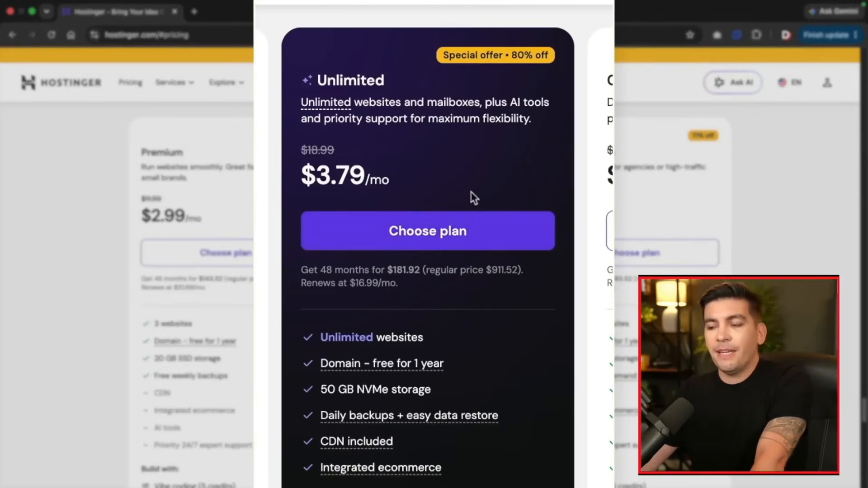
Review the features of the Unlimited hosting plan and choose that plan.
scroll(463, 262, down, 2)
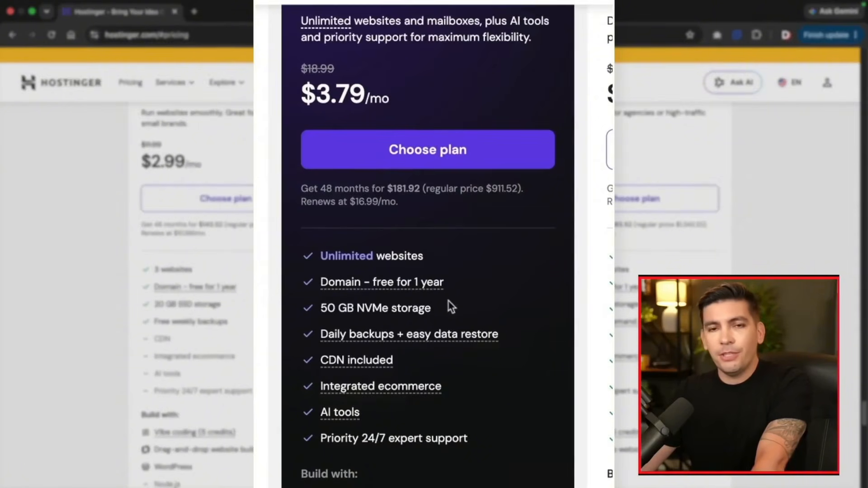
scroll(448, 300, up, 2)
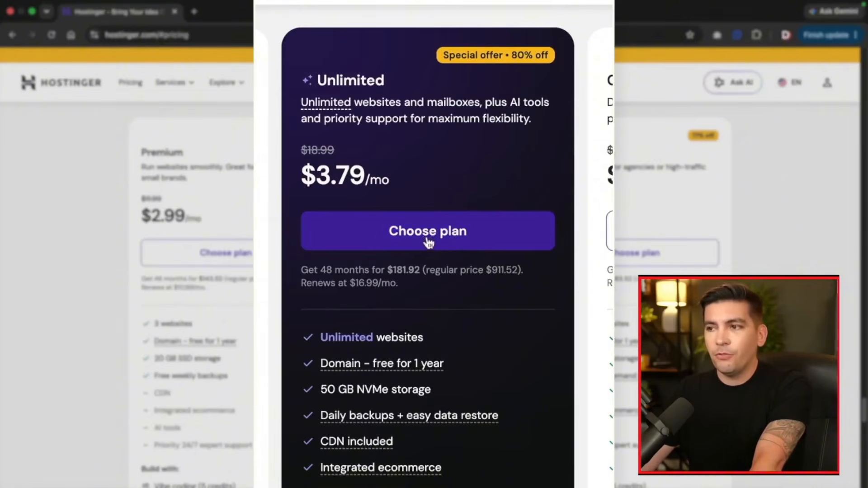
click(445, 234)
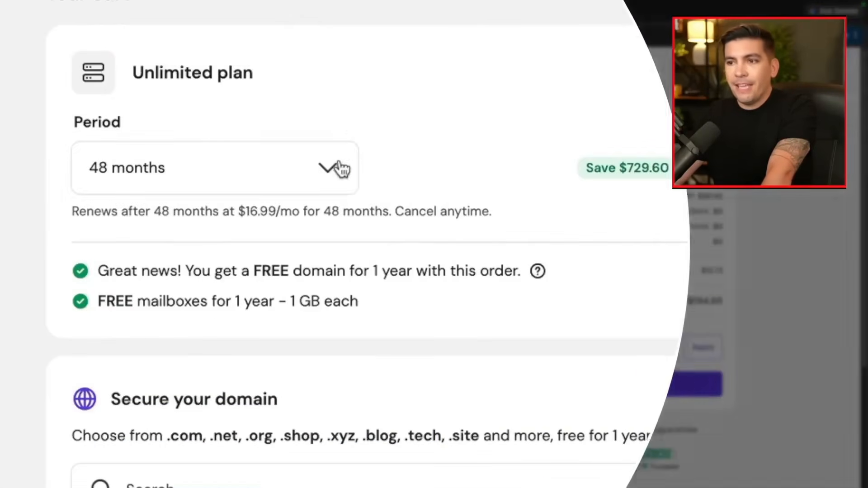
Set the Unlimited plan's billing period to 12 months in the cart.
click(261, 209)
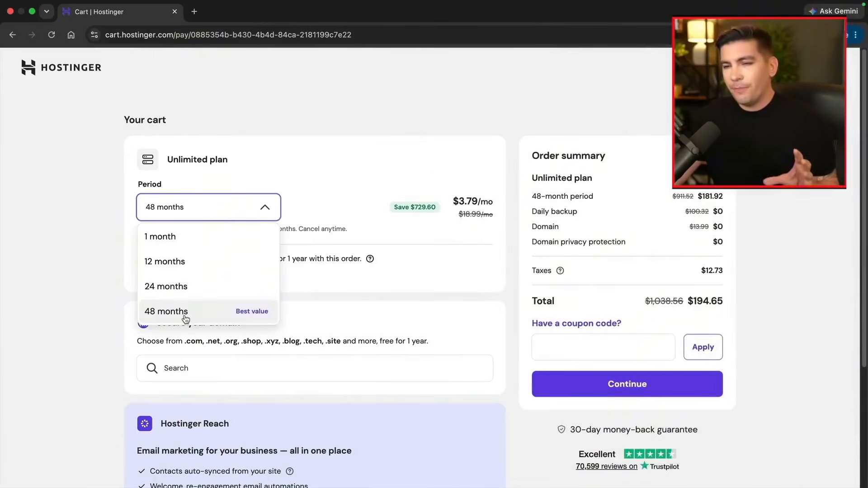
click(169, 379)
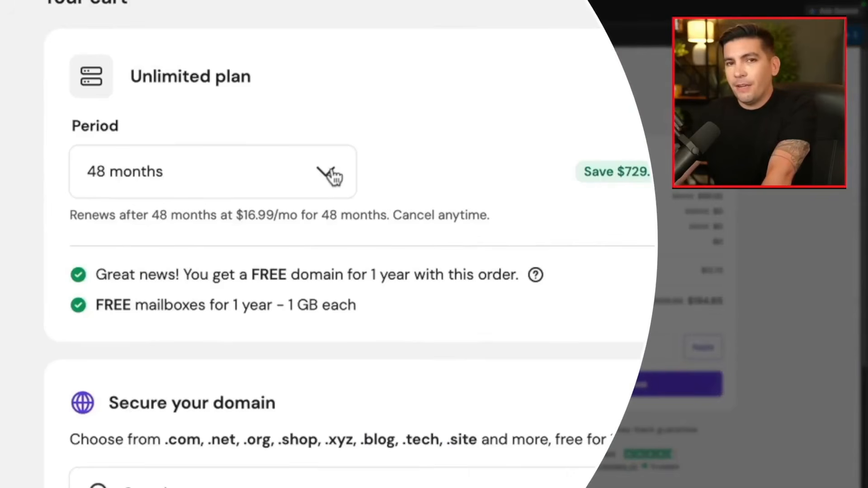
click(276, 209)
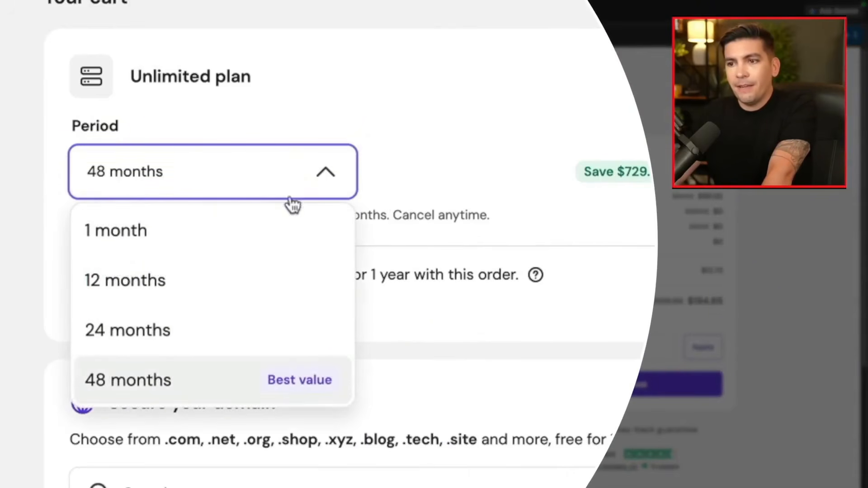
click(161, 289)
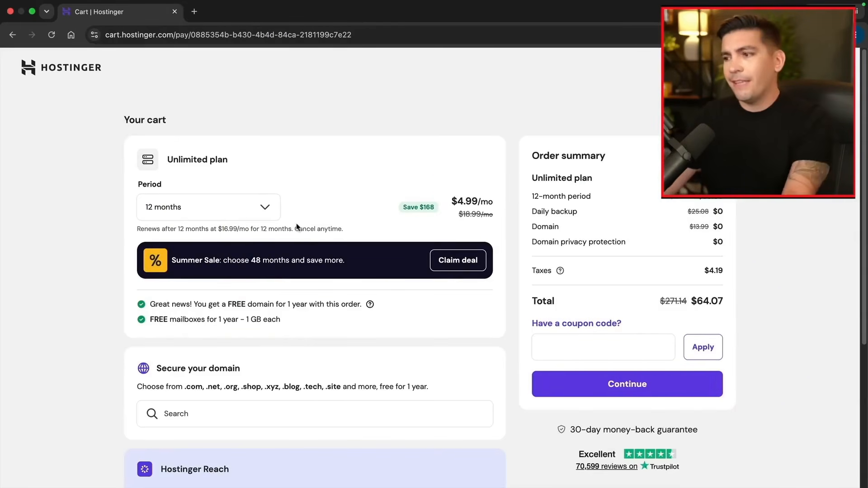
Apply the coupon code DARREL10 to the order and continue to checkout.
click(562, 326)
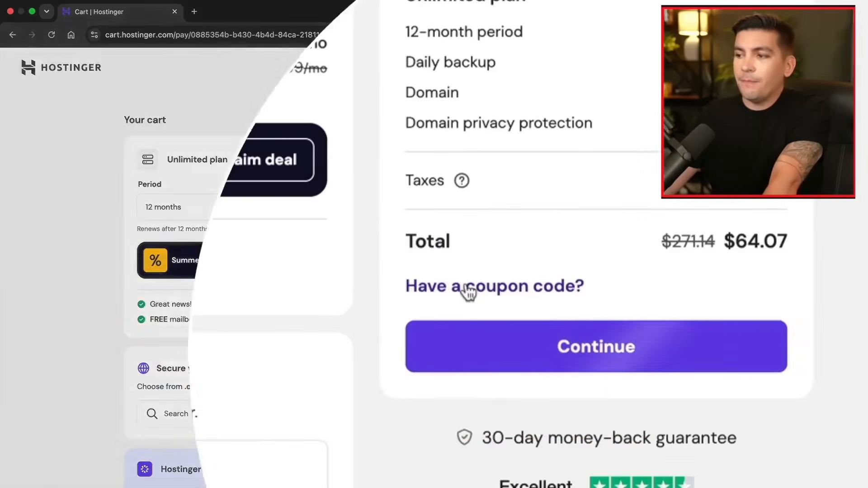
click(569, 325)
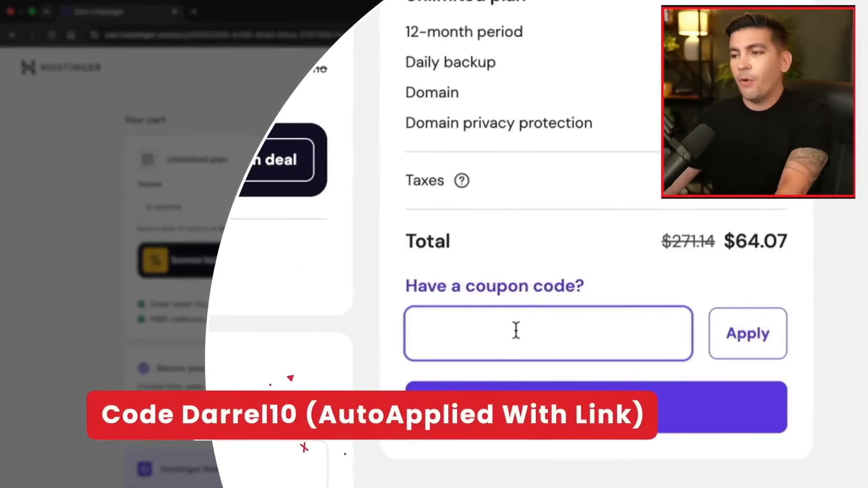
text(DARRE)
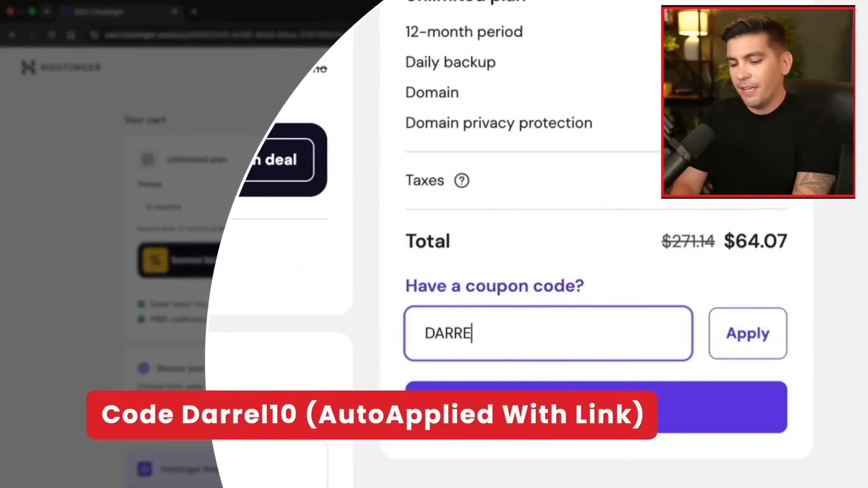
text(L10)
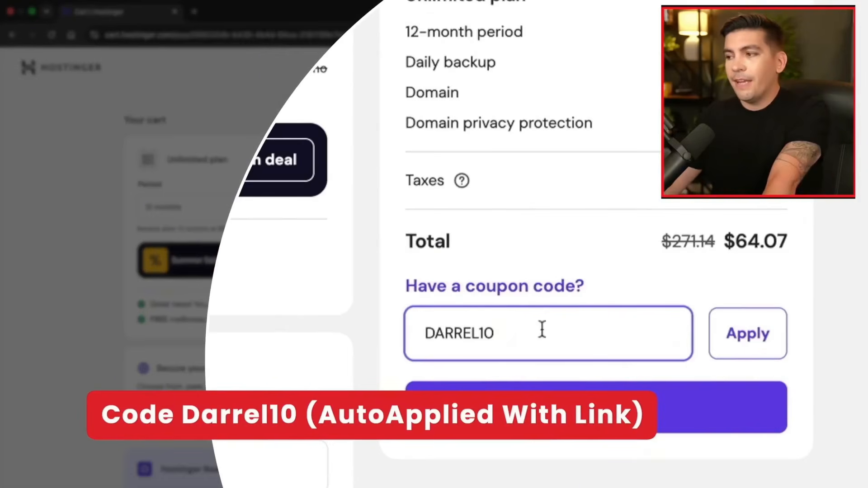
click(745, 343)
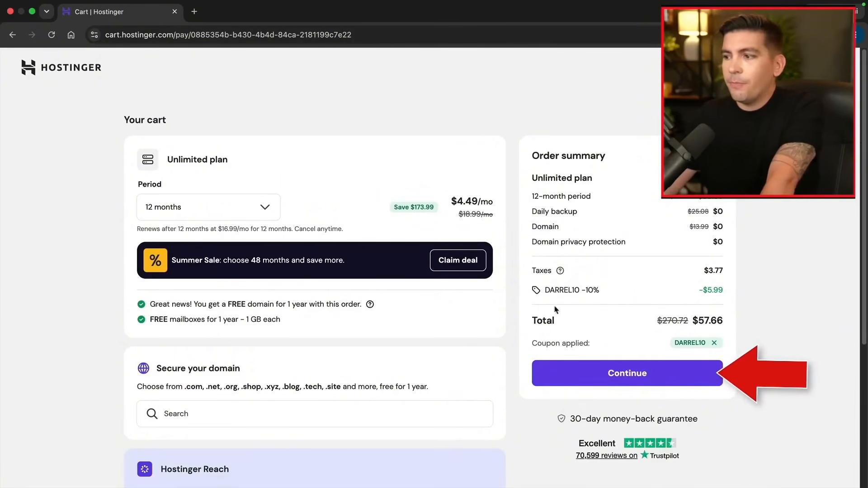
click(668, 372)
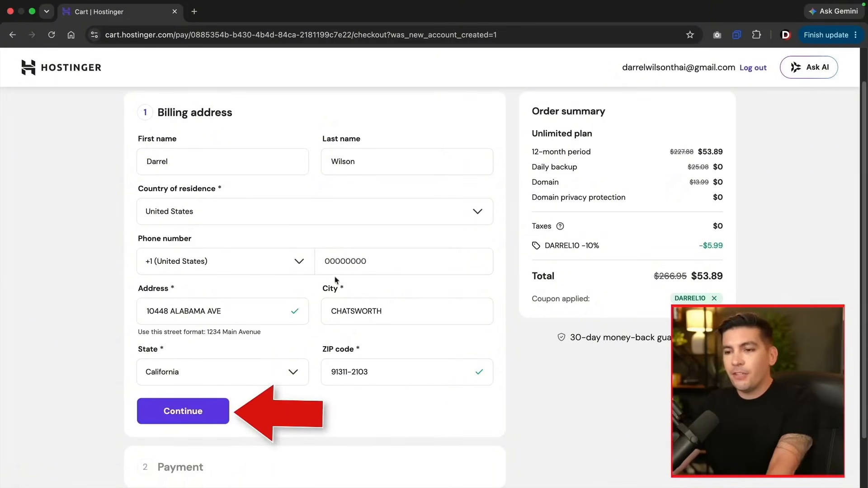
Confirm the billing address and submit the card payment for the hosting order.
click(183, 410)
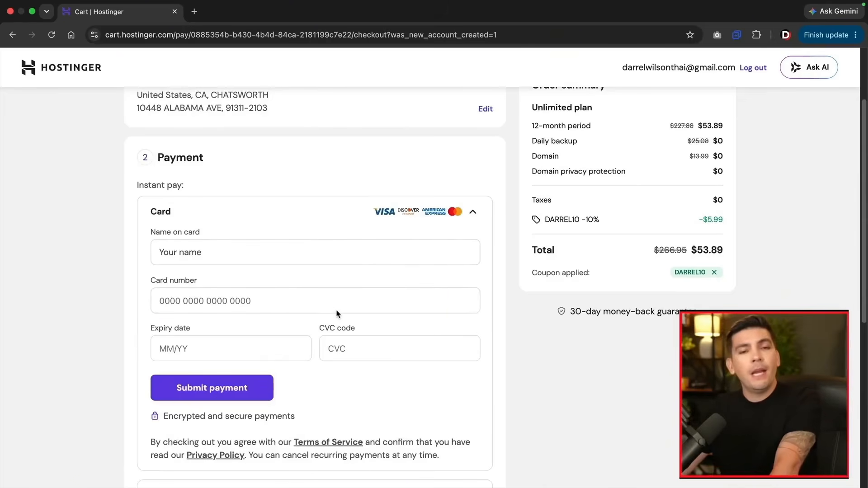
scroll(336, 313, down, 5)
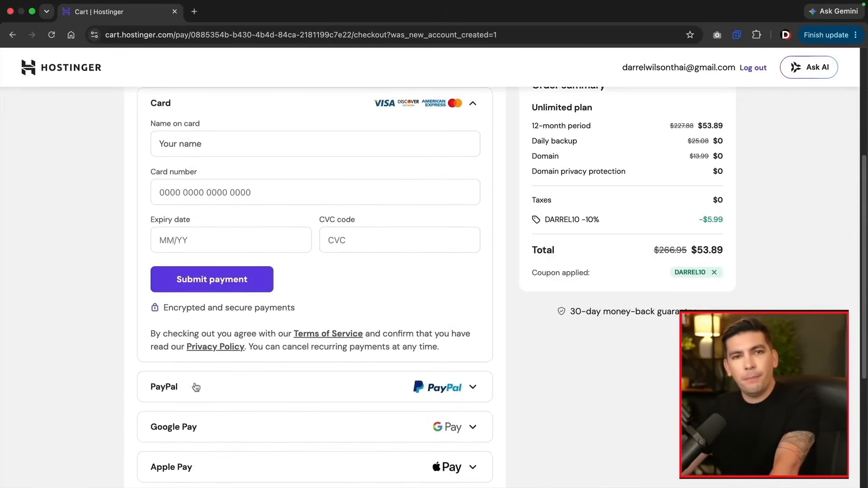
scroll(323, 337, up, 5)
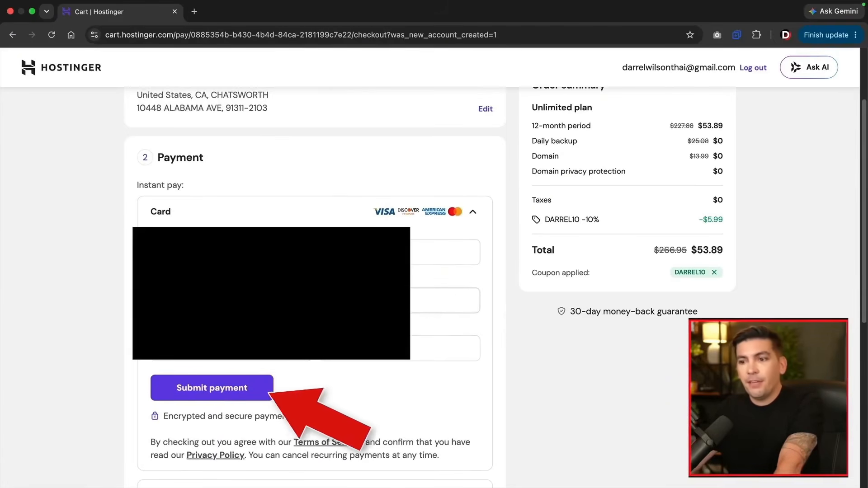
click(227, 386)
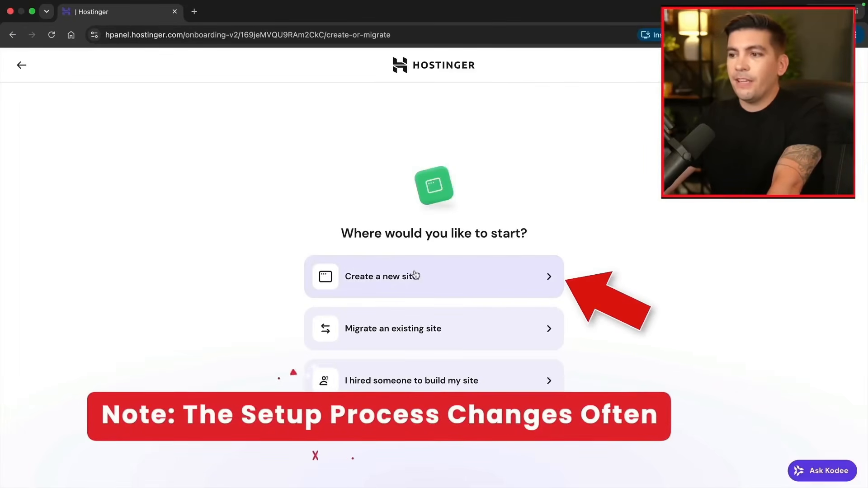
Start a new site built with WordPress and use orionstutorial.com as its domain name.
click(392, 277)
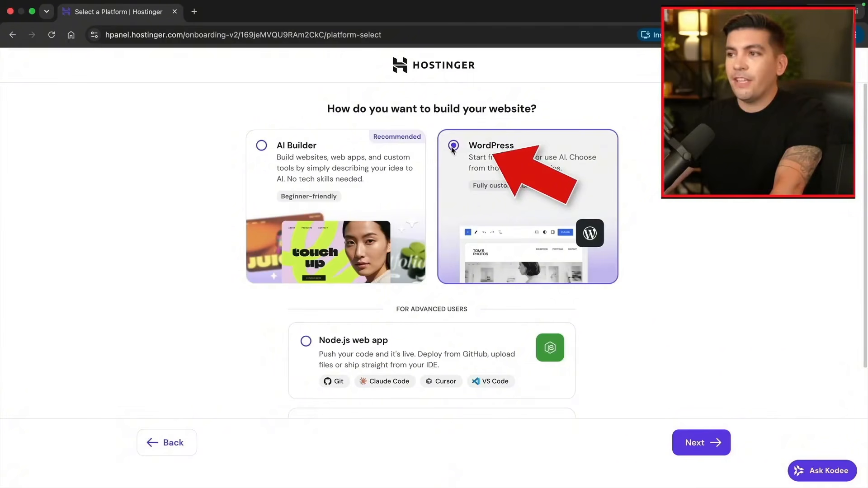
click(686, 445)
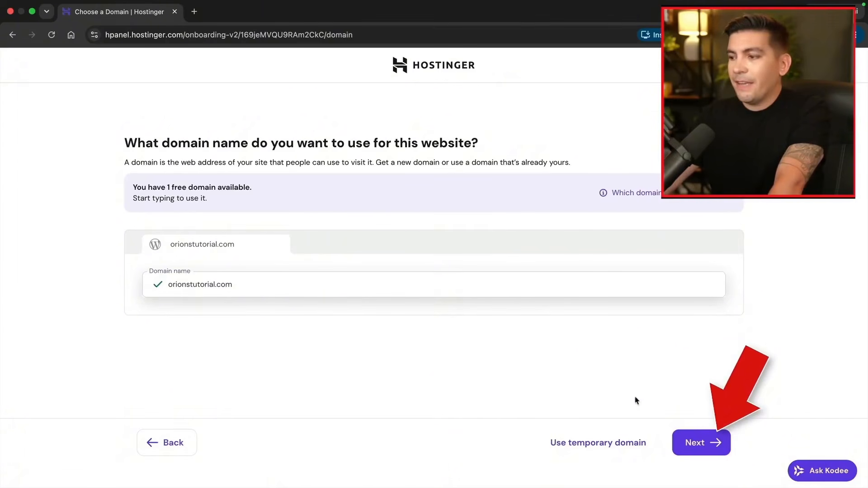
click(674, 435)
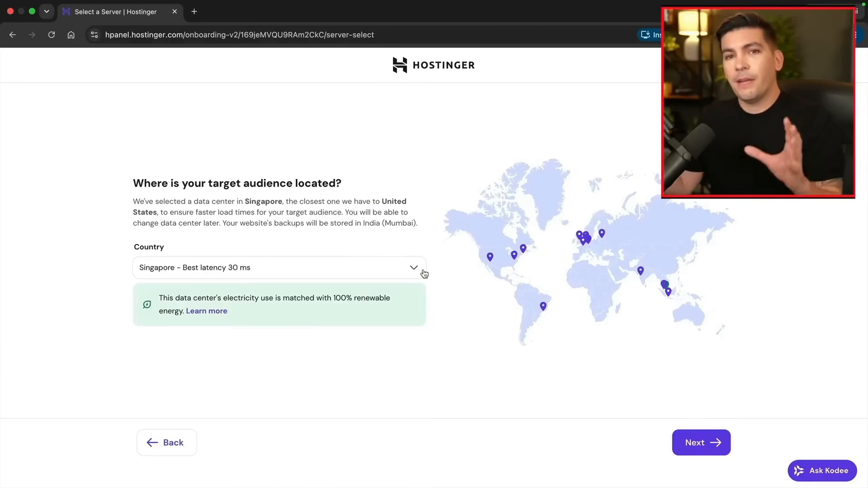
Set the data center to United States, Arizona and build the WordPress website from scratch.
click(403, 273)
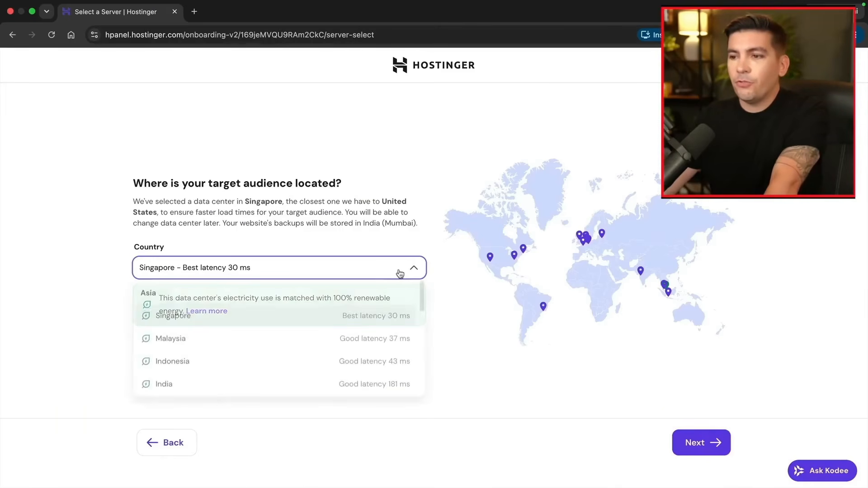
scroll(323, 329, down, 8)
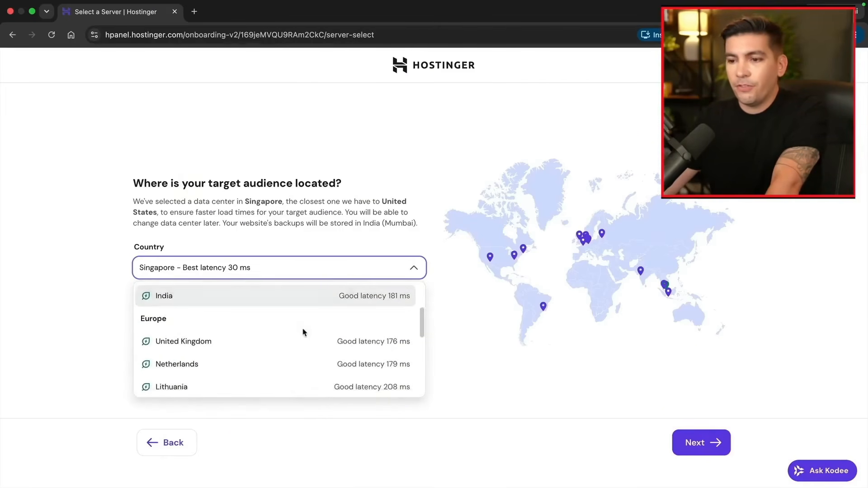
scroll(303, 332, down, 2)
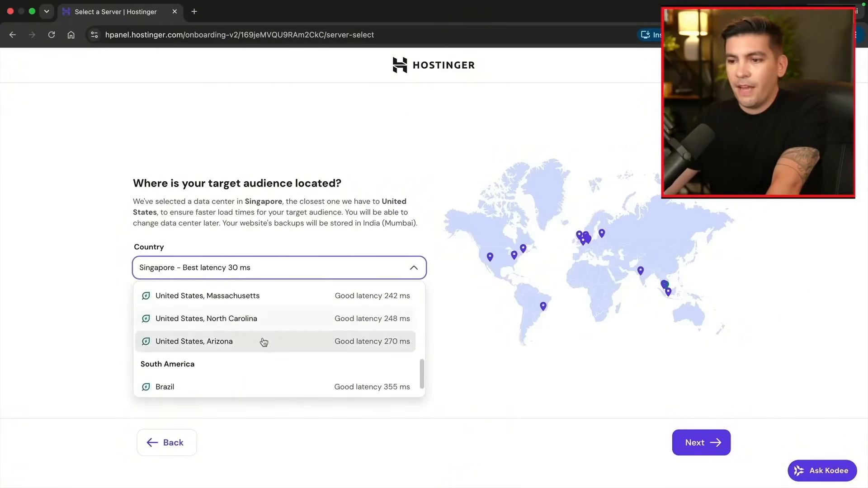
click(217, 343)
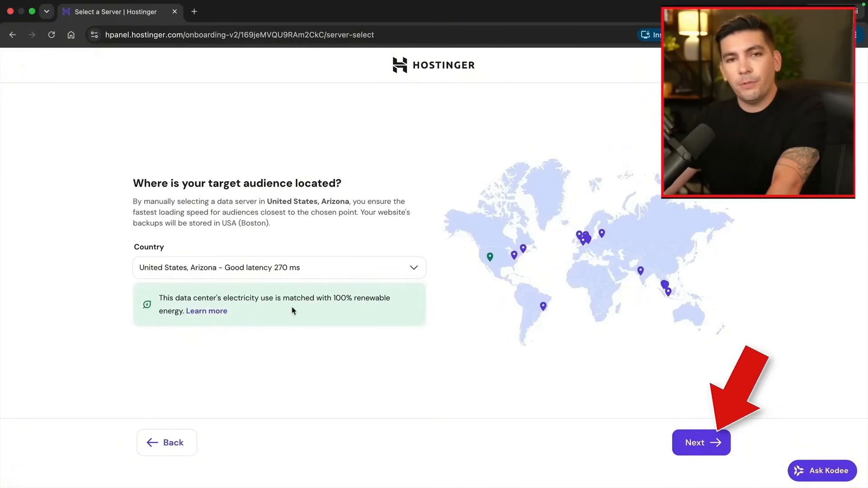
click(684, 440)
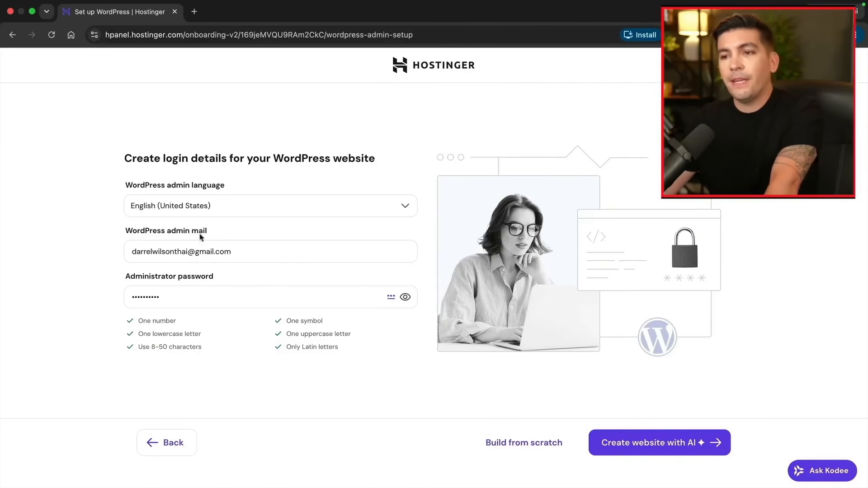
click(512, 447)
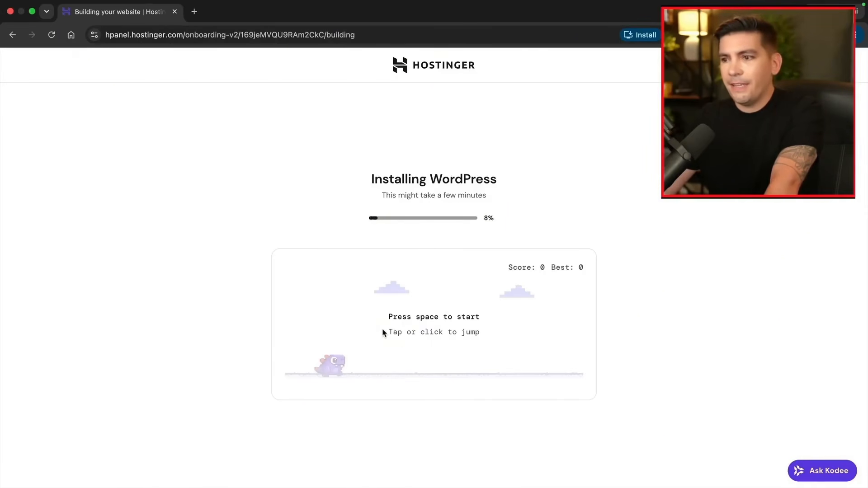
click(385, 340)
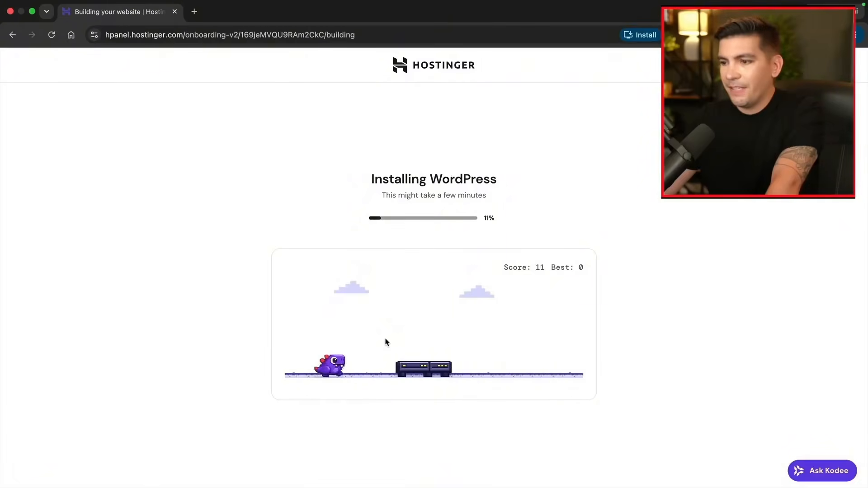
click(385, 341)
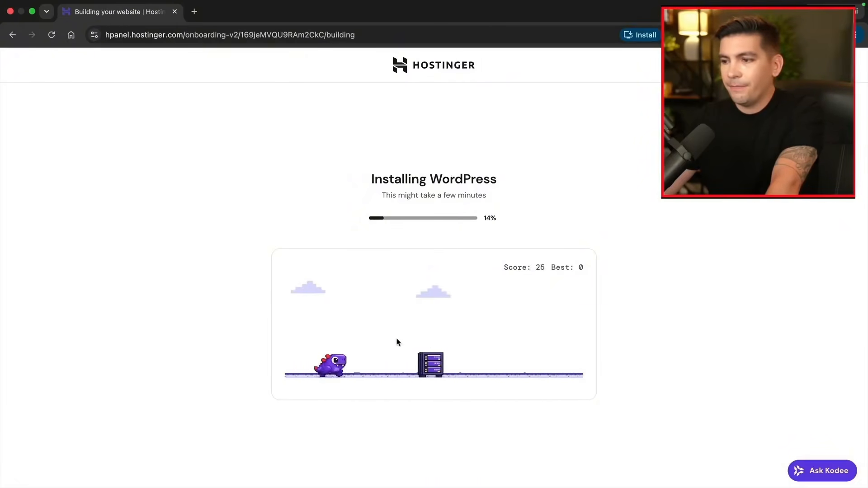
click(397, 344)
click(409, 345)
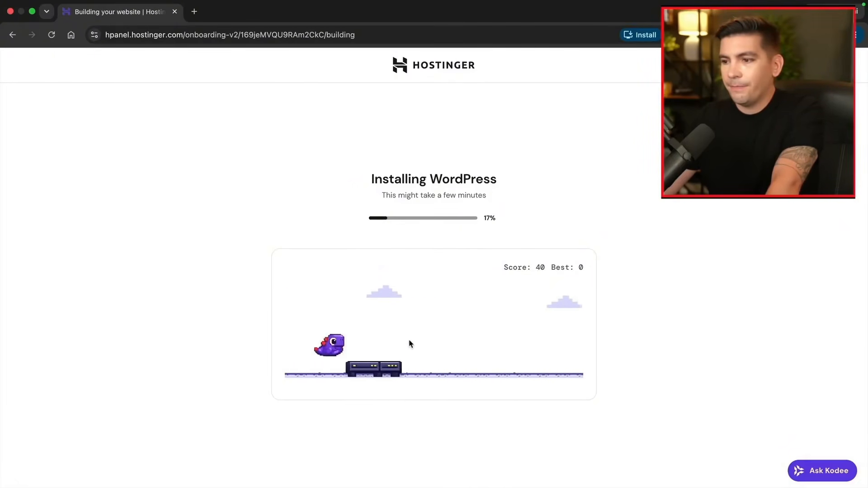
click(414, 345)
click(413, 345)
click(412, 344)
click(414, 344)
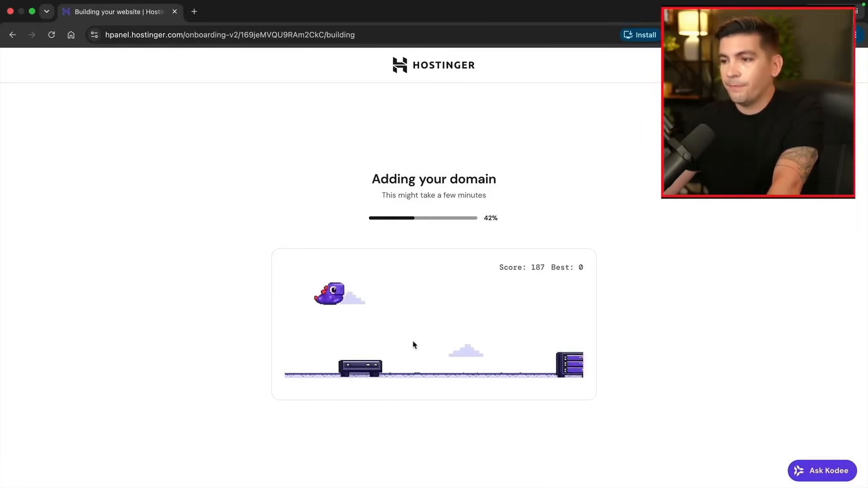
click(412, 343)
click(412, 343)
click(412, 344)
click(412, 344)
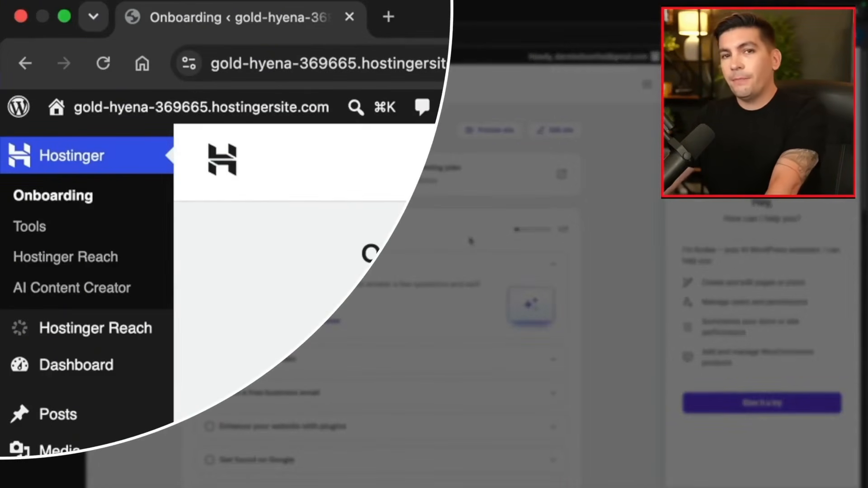
View the new site's public front page and return to its WordPress dashboard.
mouse_move(206, 119)
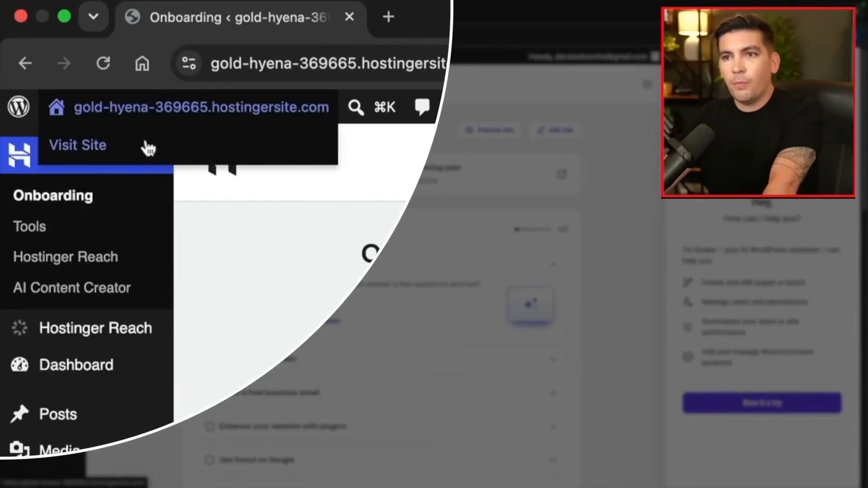
click(108, 150)
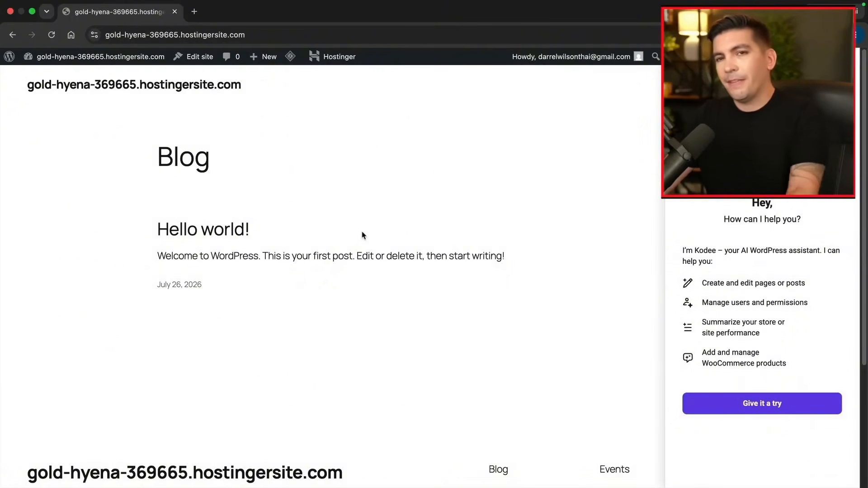
mouse_move(100, 57)
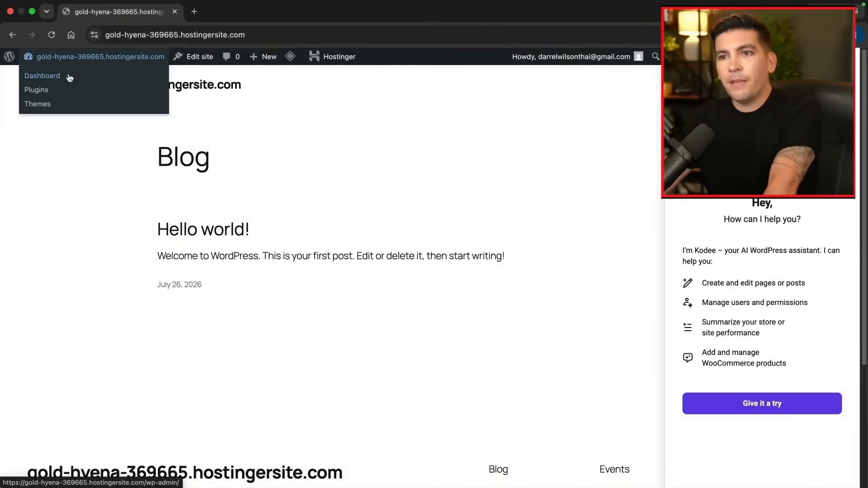
click(42, 76)
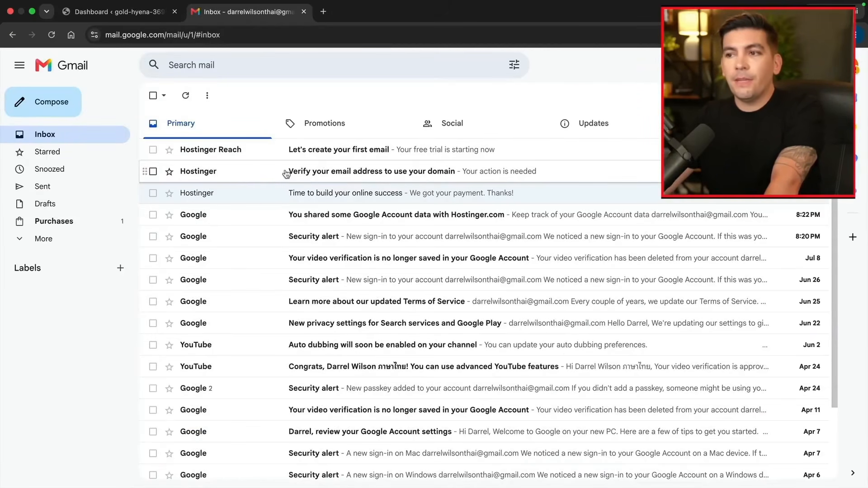
Verify the domain contact's email address from the Hostinger verification message and continue to the Hostinger home page.
click(335, 175)
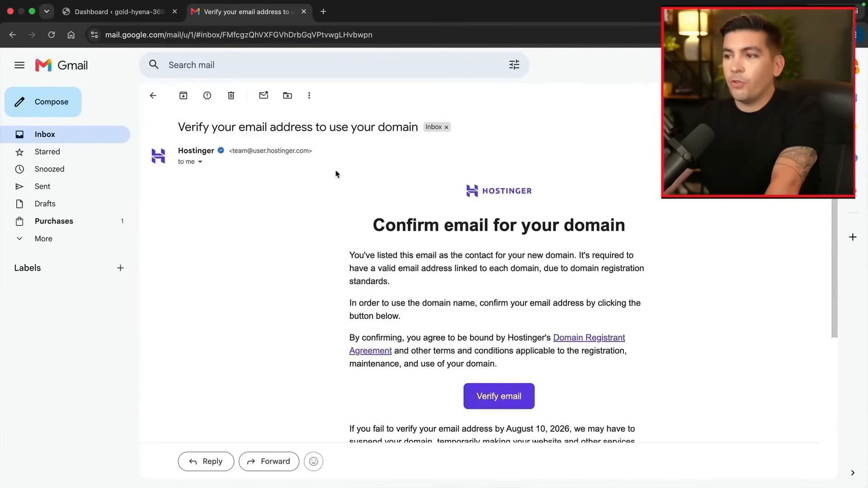
click(494, 400)
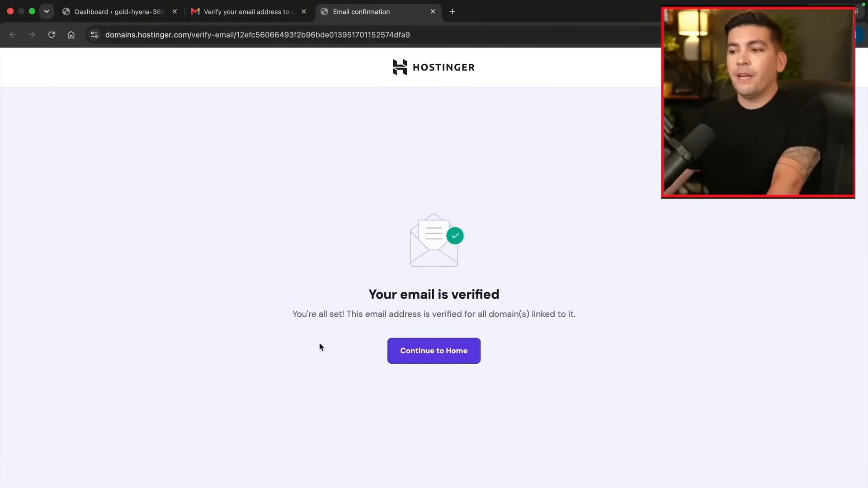
click(438, 352)
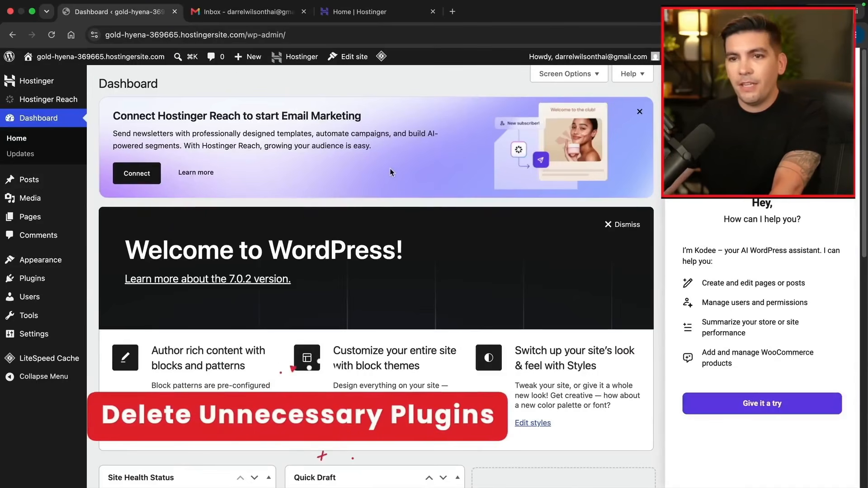
Deactivate the Hostinger AI, Hostinger Easy Onboarding, Hostinger Reach and Hostinger Tools plugins in bulk on the WordPress site.
mouse_move(46, 278)
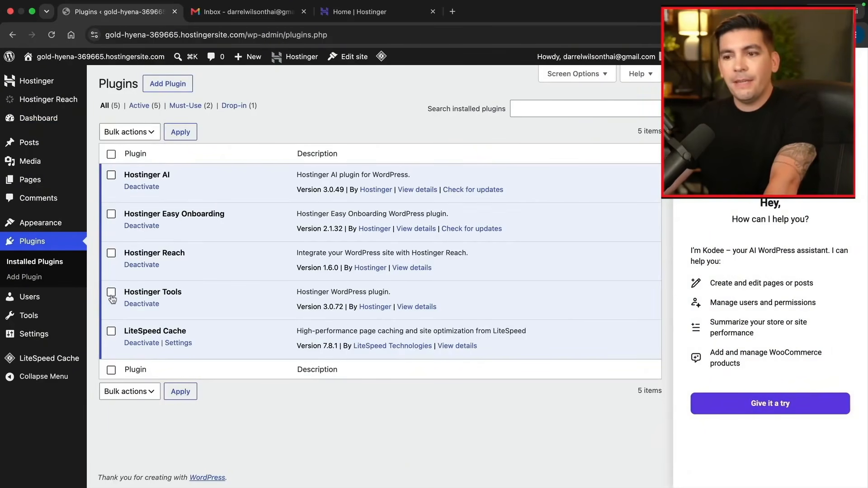
click(111, 253)
click(111, 214)
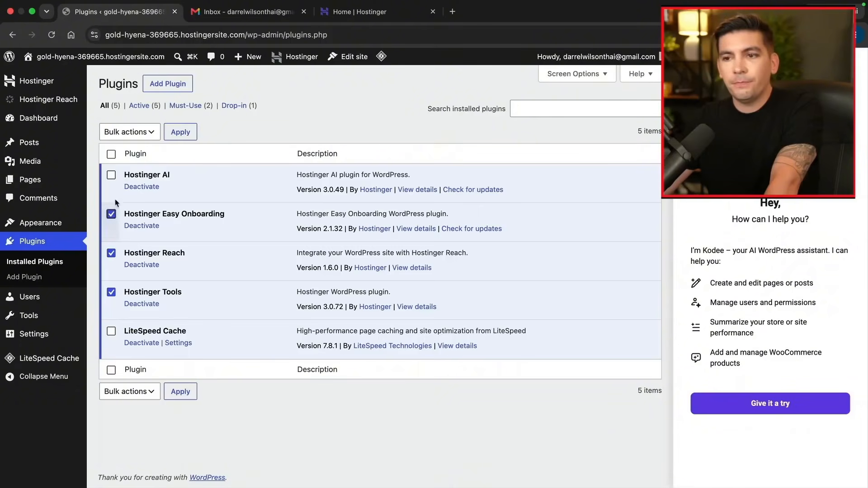
click(112, 175)
click(127, 133)
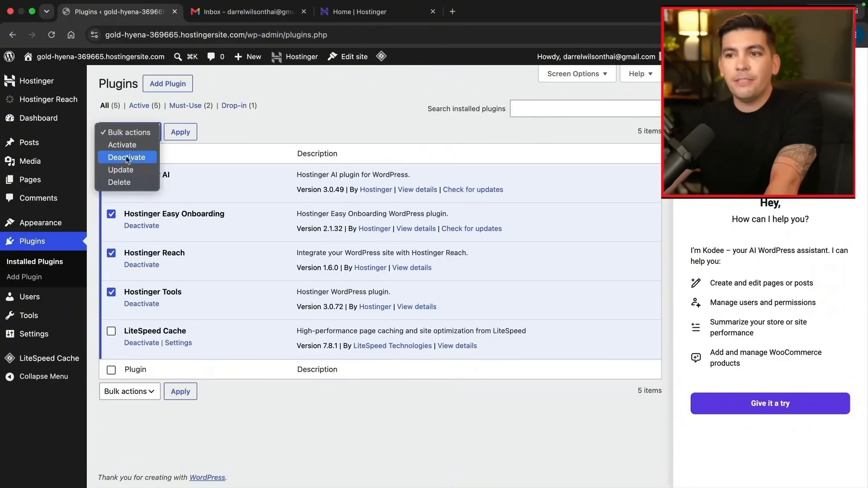
click(127, 157)
click(183, 134)
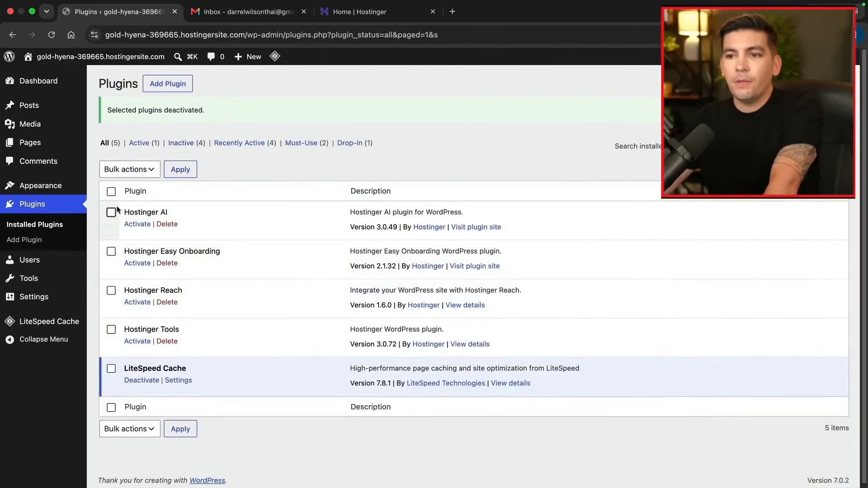
Delete the four deactivated Hostinger plugins in bulk, keeping LiteSpeed Cache.
click(111, 213)
click(111, 252)
click(111, 290)
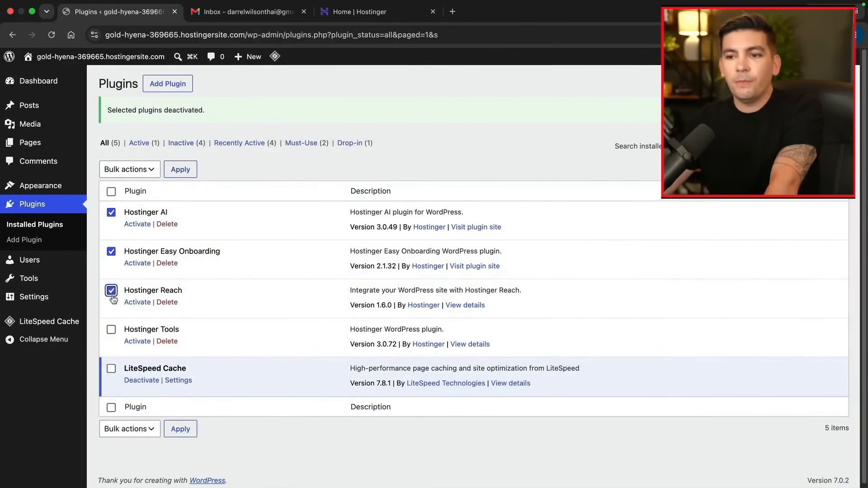
click(111, 330)
click(130, 169)
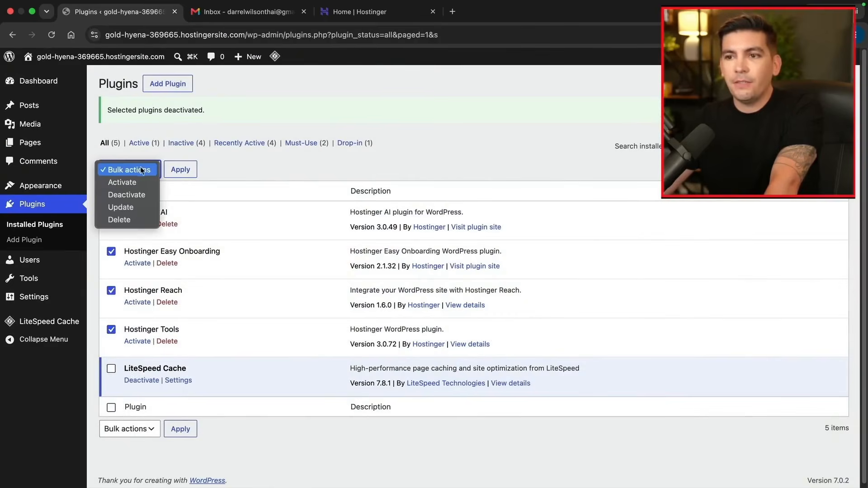
click(134, 221)
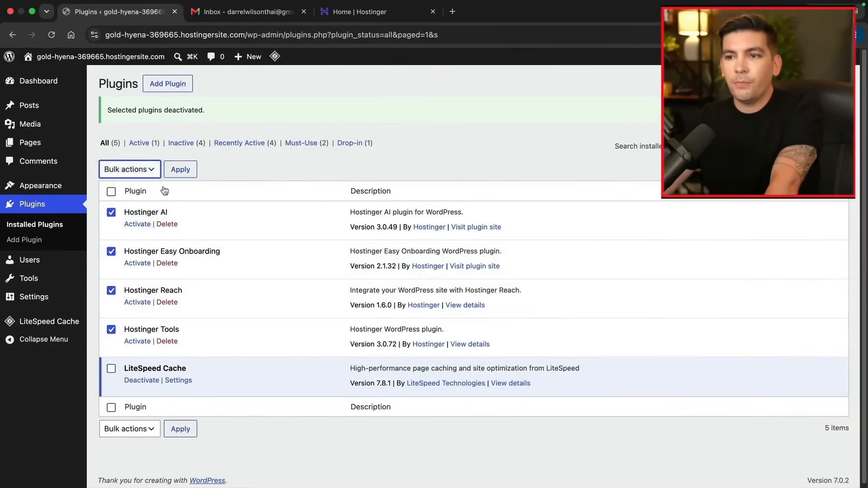
click(182, 170)
key(Return)
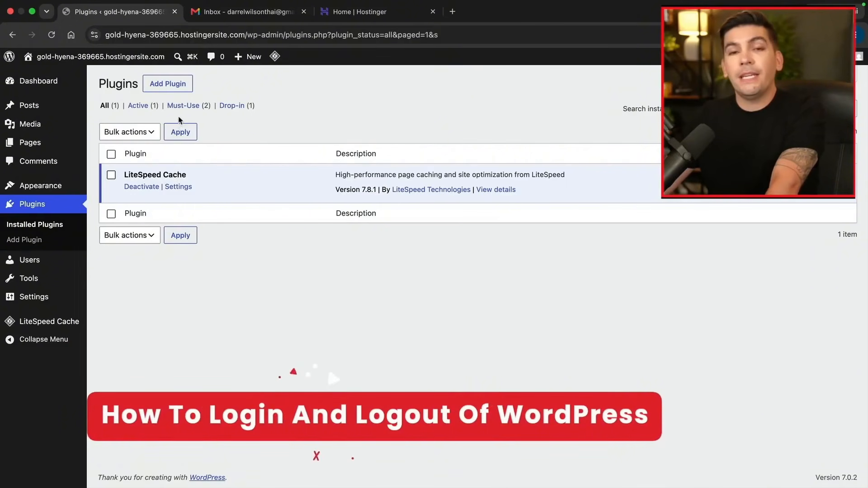
View the site's public front page at its temporary address and log out of WordPress.
click(102, 76)
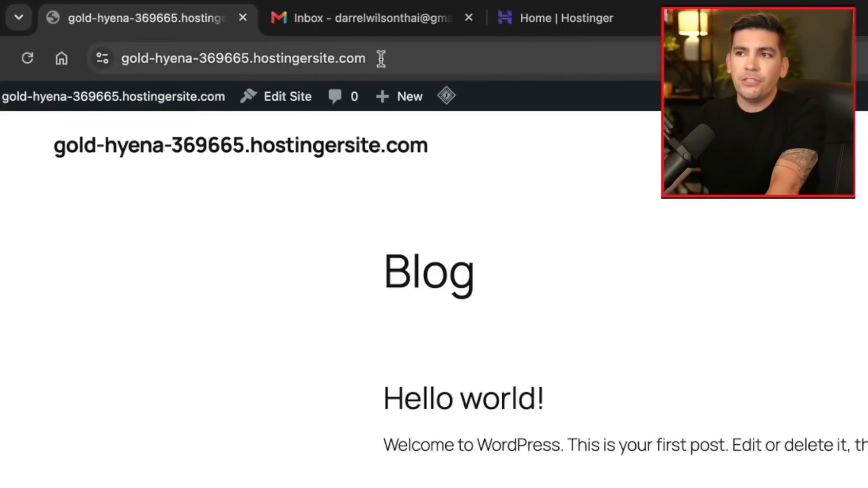
drag(382, 57, 116, 64)
click(150, 207)
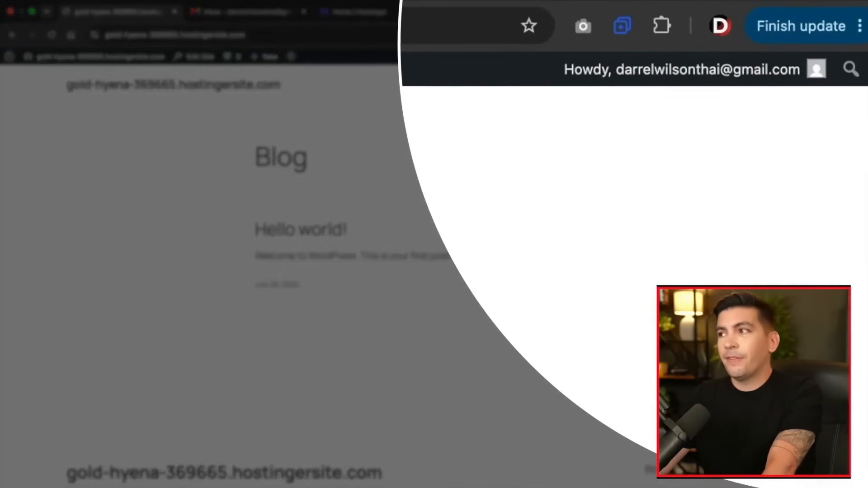
mouse_move(652, 77)
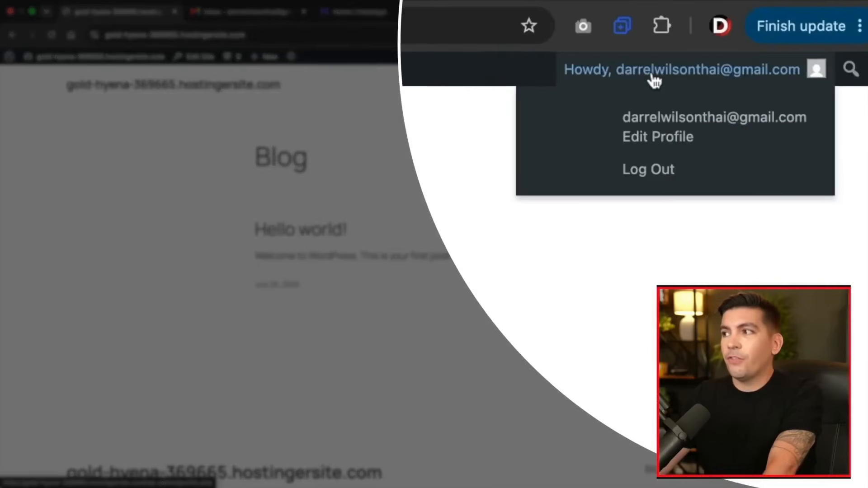
click(653, 172)
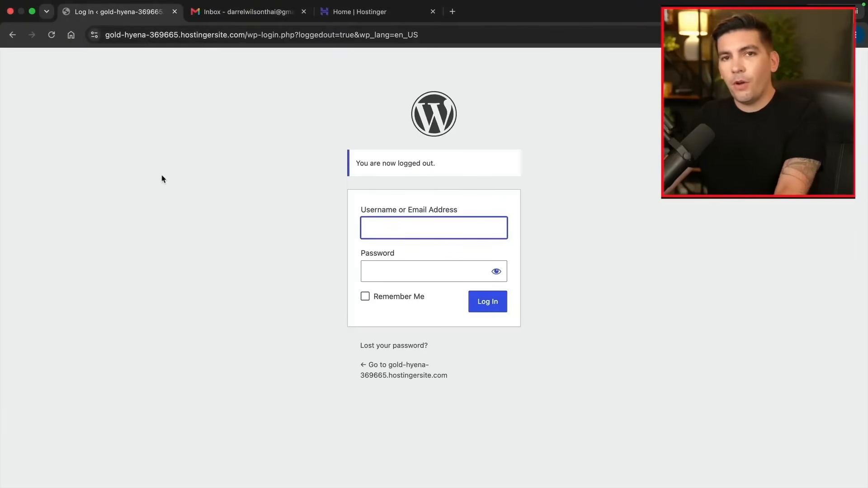
Open orionstutorial.com from the Hostinger websites list and close the login page of the temporary domain.
click(351, 19)
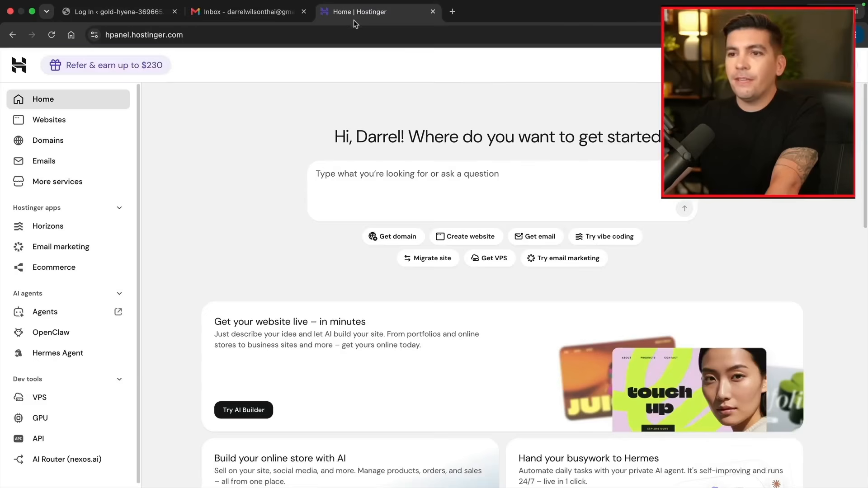
click(78, 125)
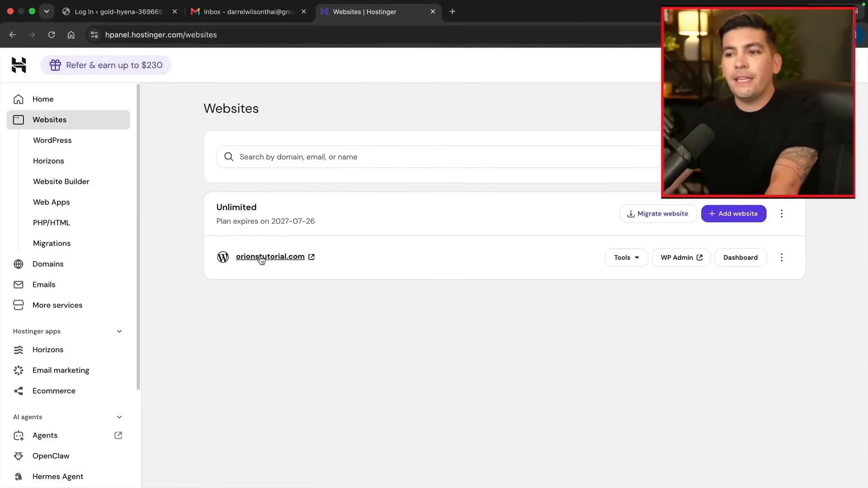
click(311, 257)
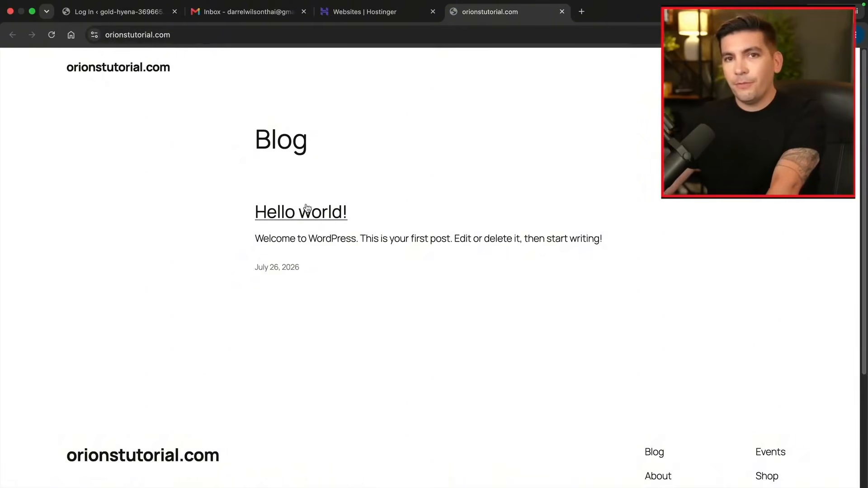
click(129, 14)
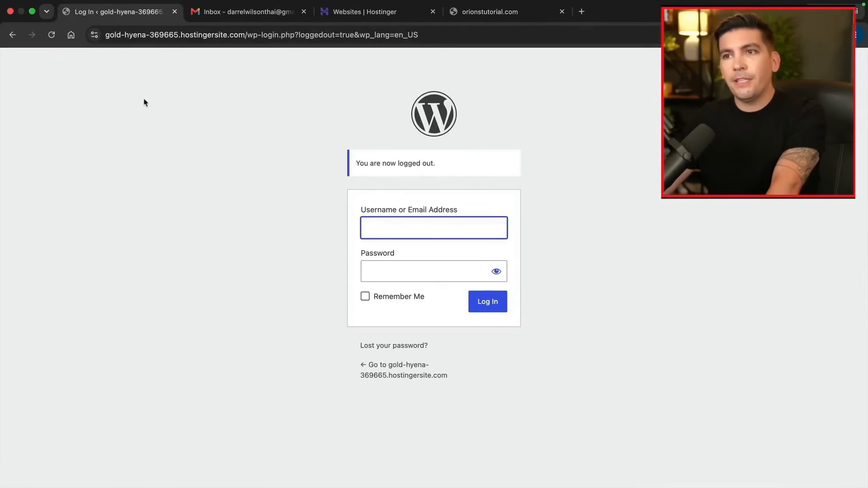
click(175, 12)
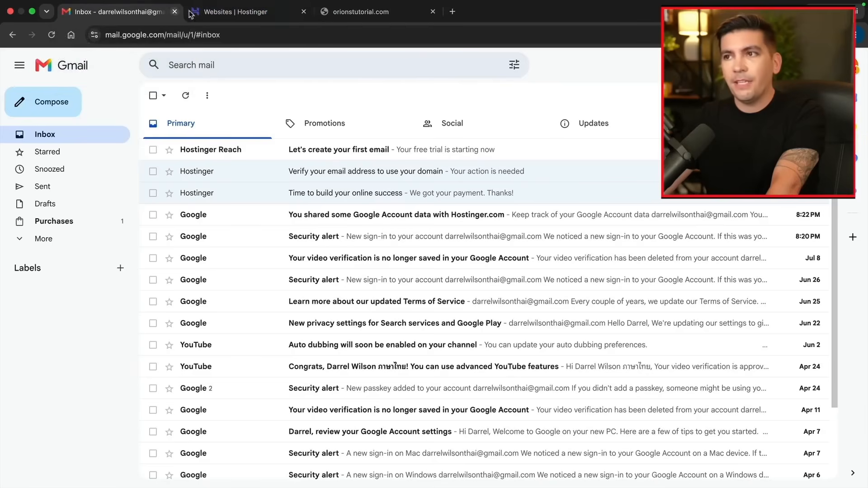
Go to the WordPress login page at orionstutorial.com/wp-admin.
click(345, 12)
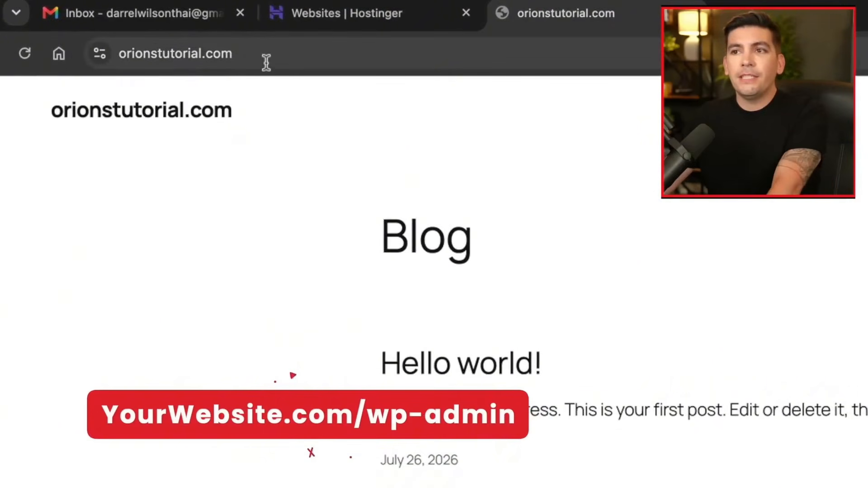
click(267, 58)
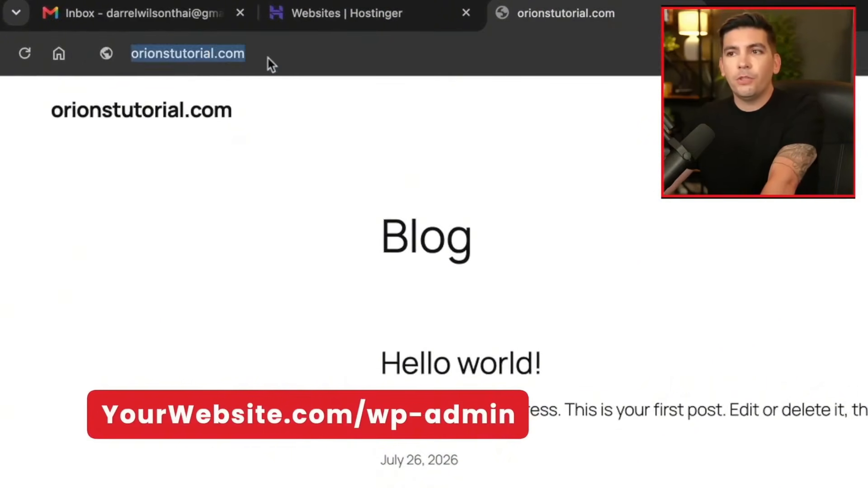
click(269, 57)
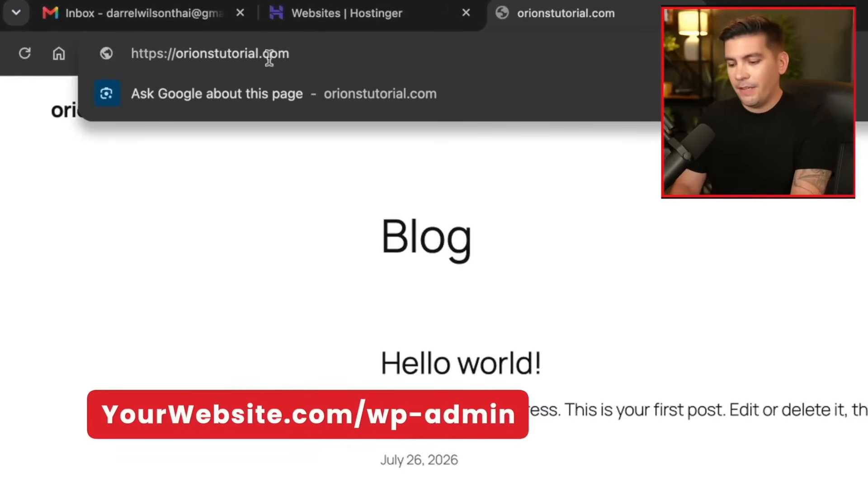
text(/wp-admin)
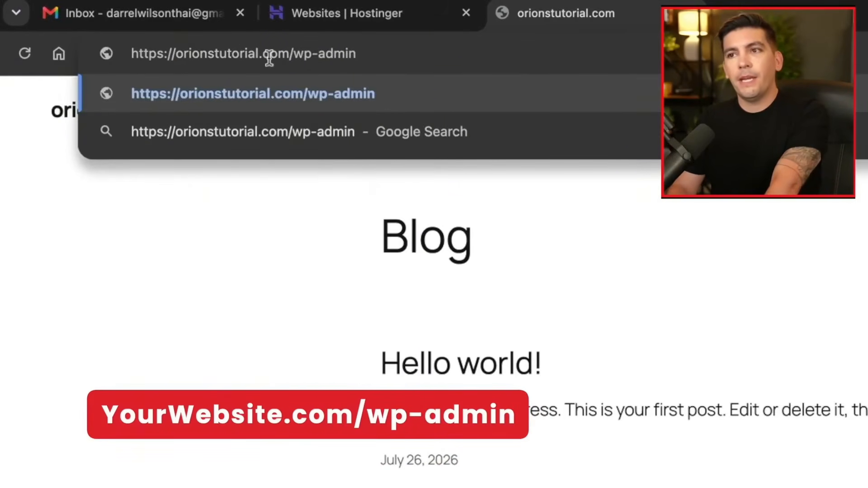
key(Return)
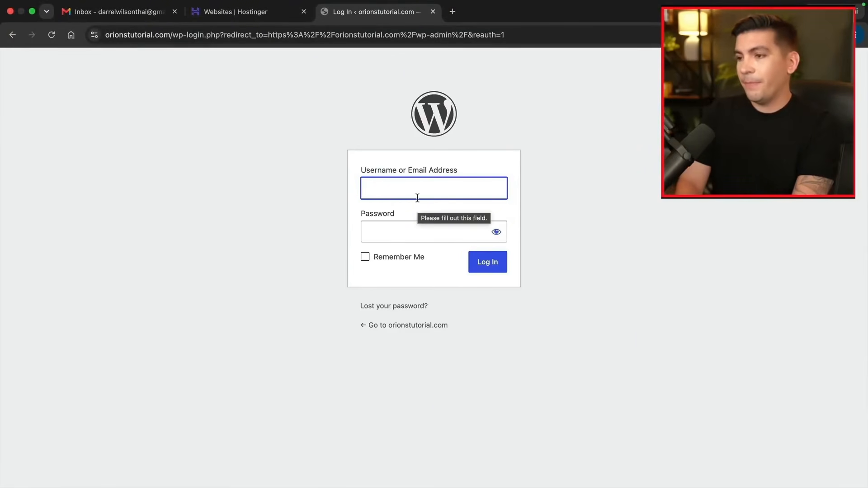
Log in to WordPress with the account email and password, with Remember Me enabled.
click(437, 221)
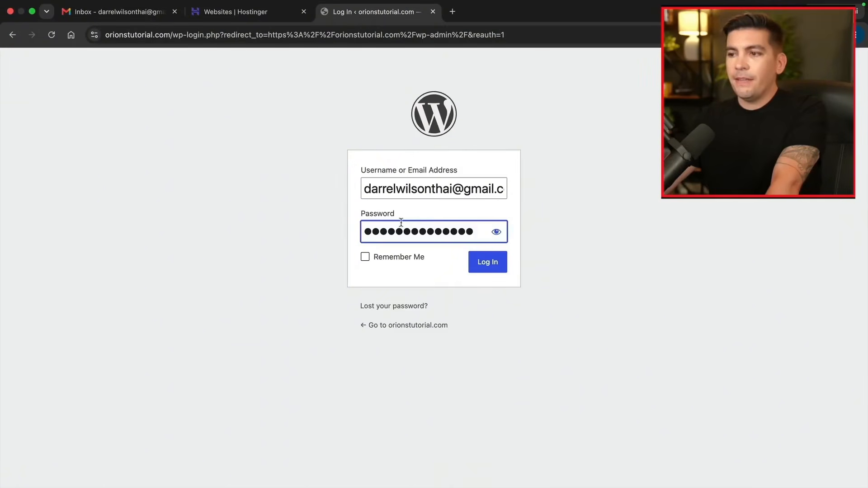
click(365, 257)
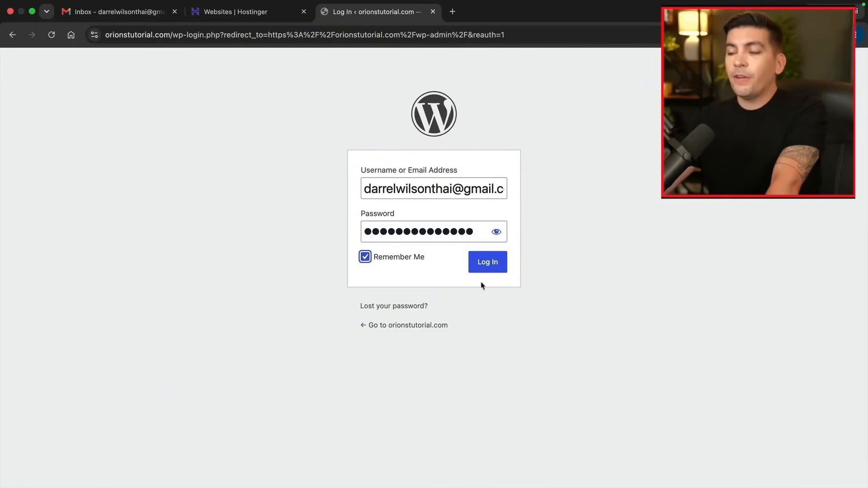
click(483, 270)
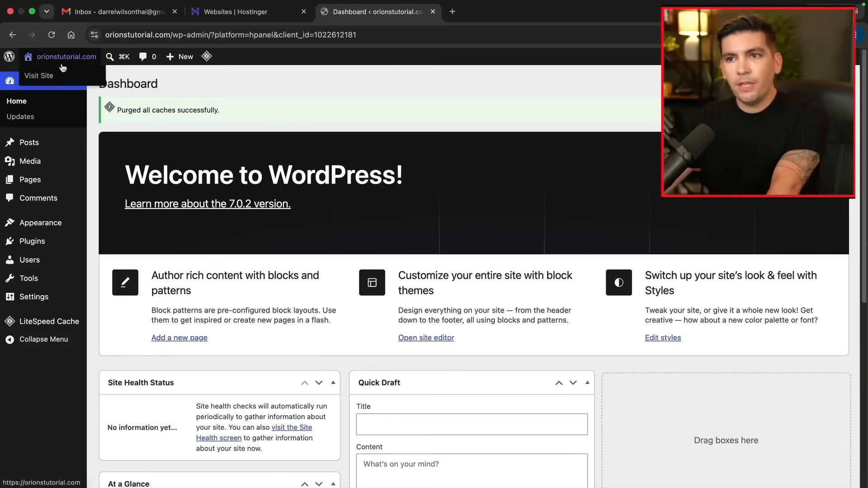
View the public front page of orionstutorial.com and return to the WordPress dashboard.
click(50, 77)
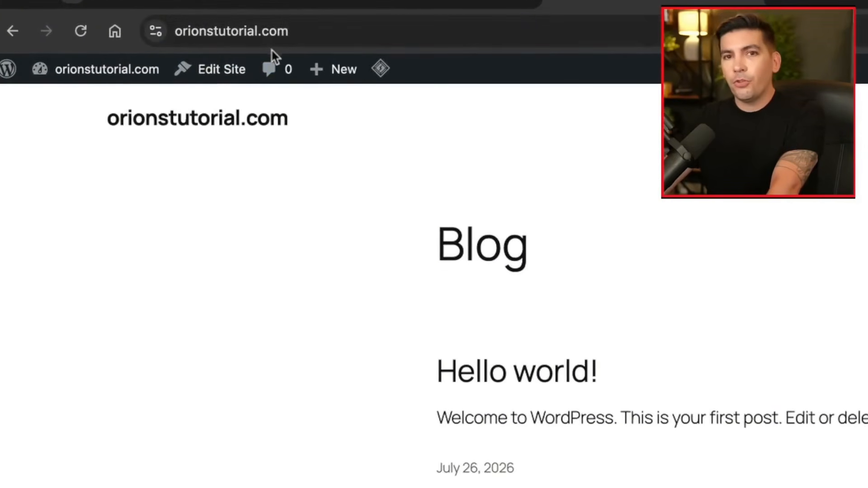
mouse_move(141, 82)
click(129, 103)
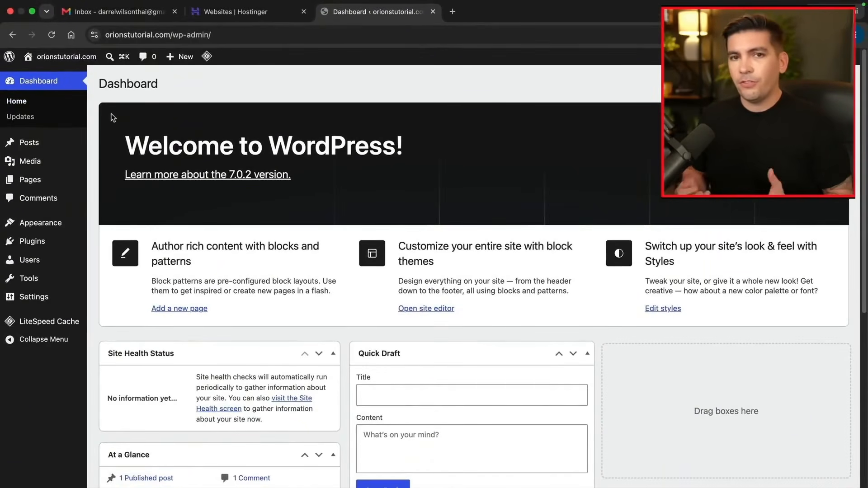
Open the WP Admin of orionstutorial.com from the Hostinger websites list and close the duplicate dashboard tab.
click(235, 14)
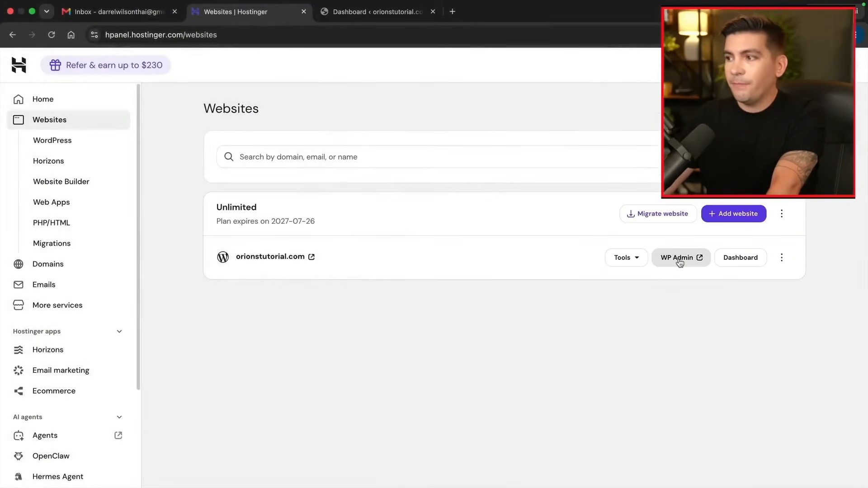
click(679, 261)
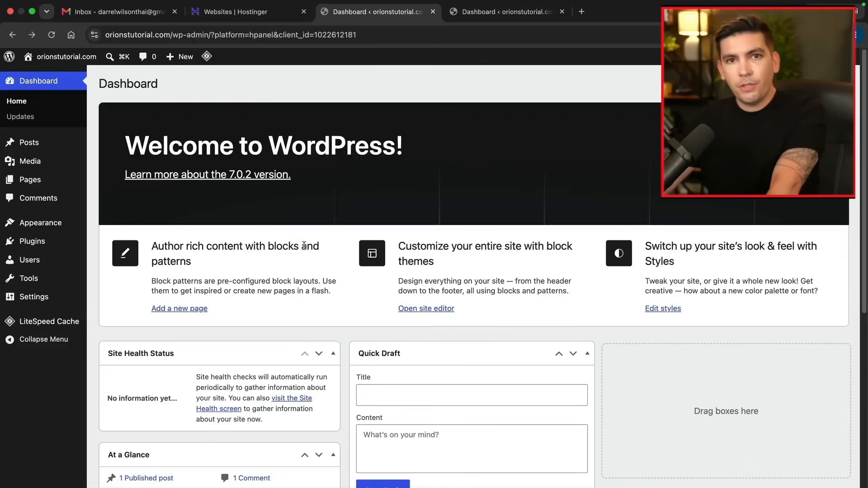
click(562, 12)
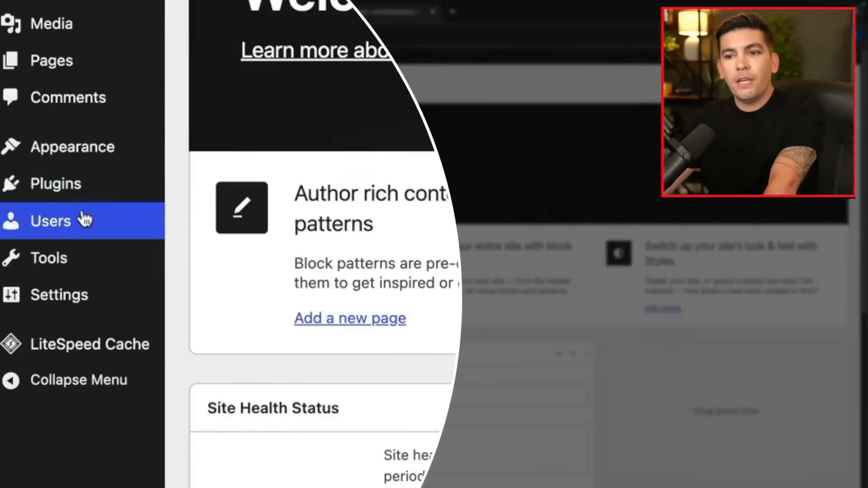
Open the user profile and try out the administration color schemes, finishing with Midnight selected.
mouse_move(78, 223)
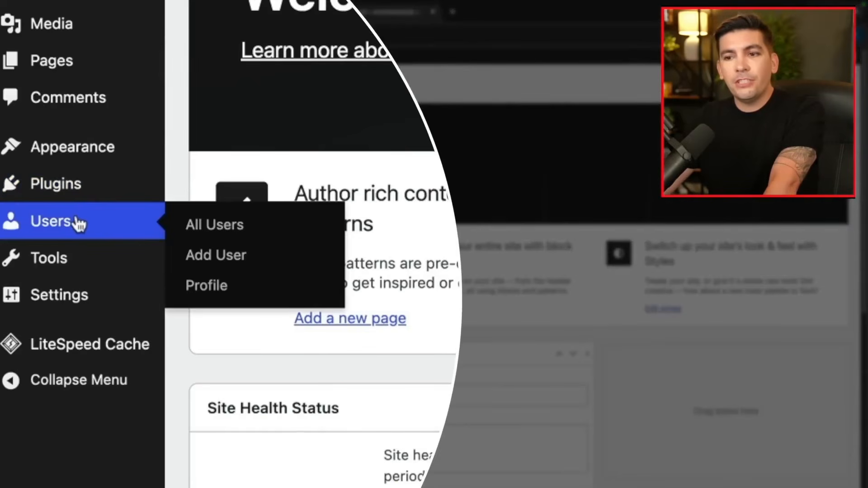
click(216, 288)
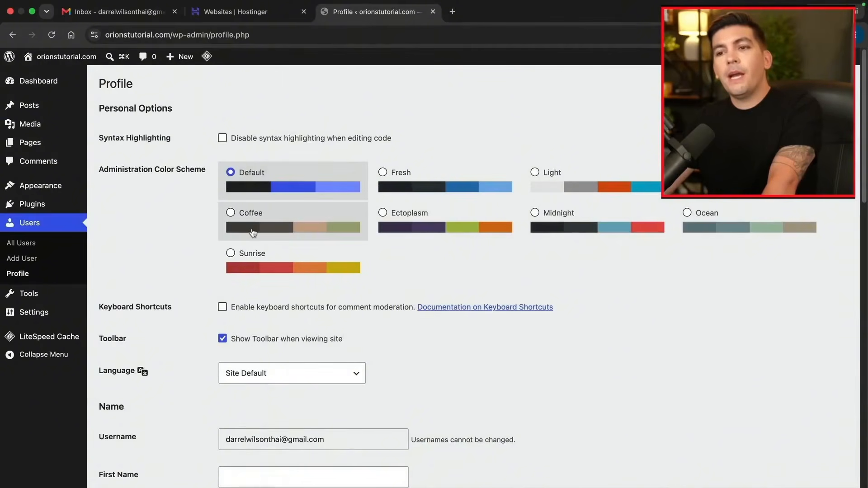
click(435, 186)
click(601, 184)
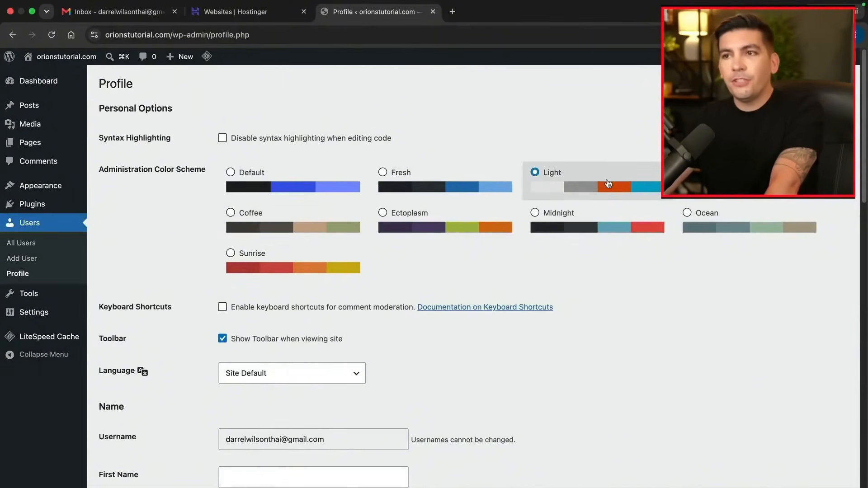
click(705, 226)
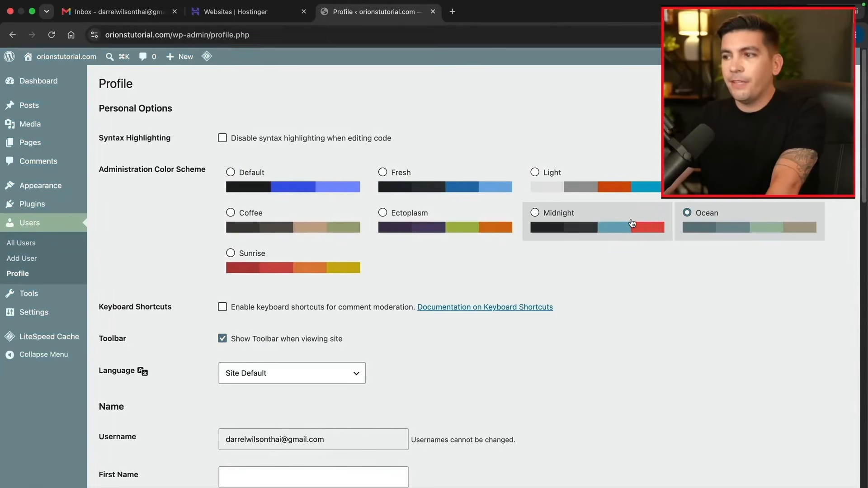
click(632, 222)
click(398, 225)
click(254, 226)
click(316, 247)
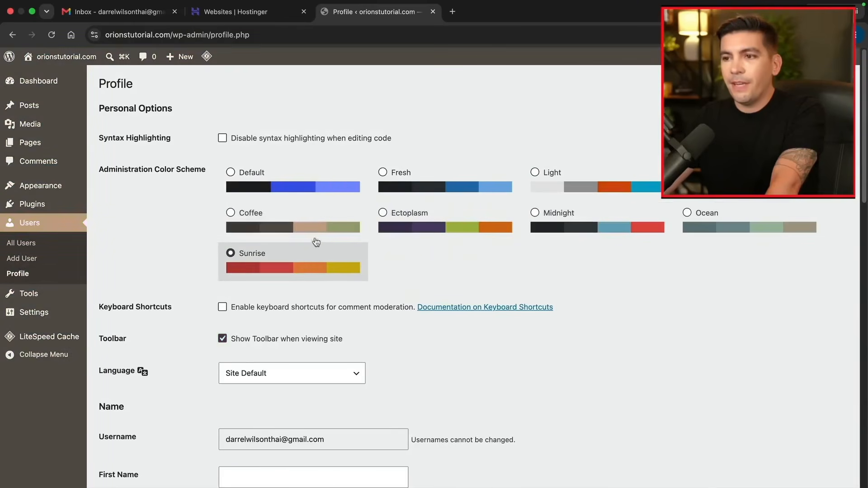
click(316, 226)
click(442, 230)
click(580, 230)
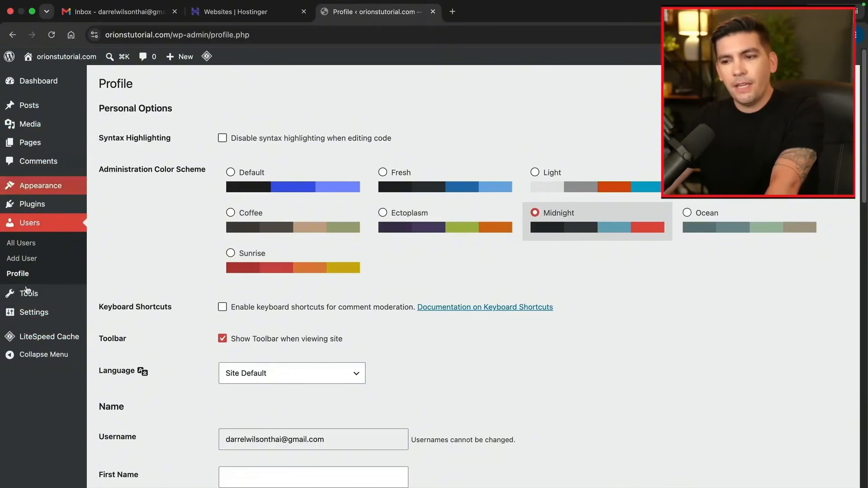
Generate a new account password in the profile's Account Management section and update the profile.
scroll(275, 229, down, 10)
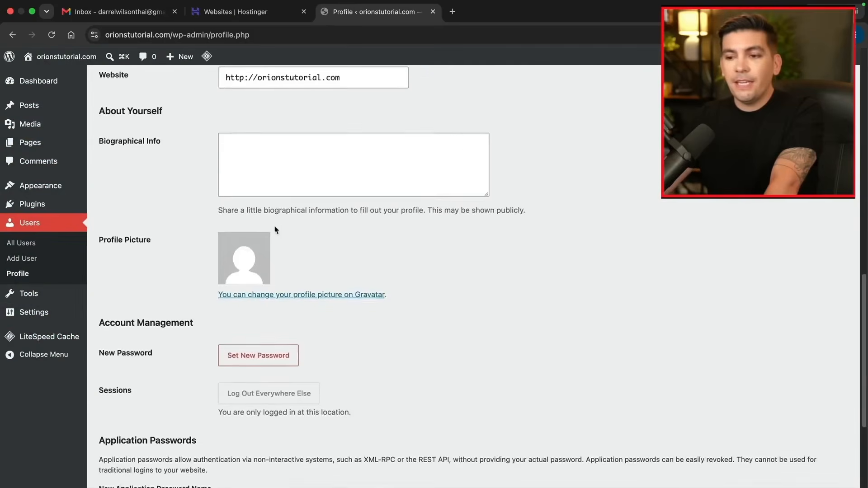
scroll(275, 228, down, 2)
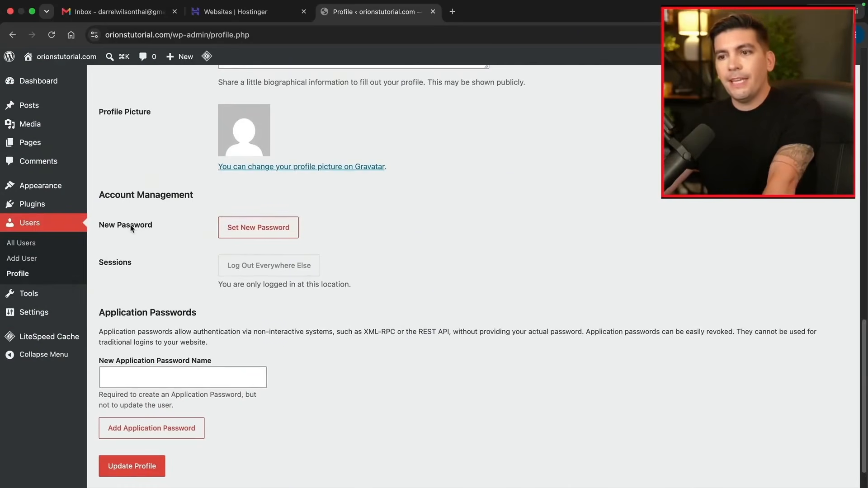
click(257, 228)
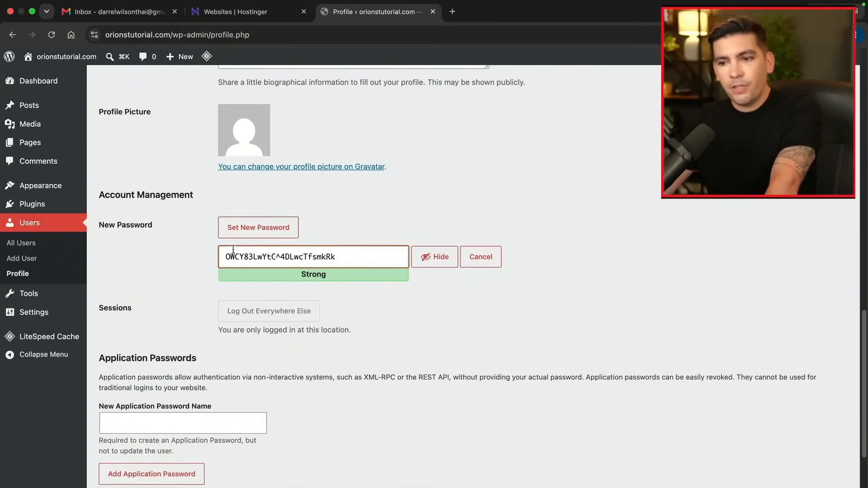
scroll(233, 249, down, 3)
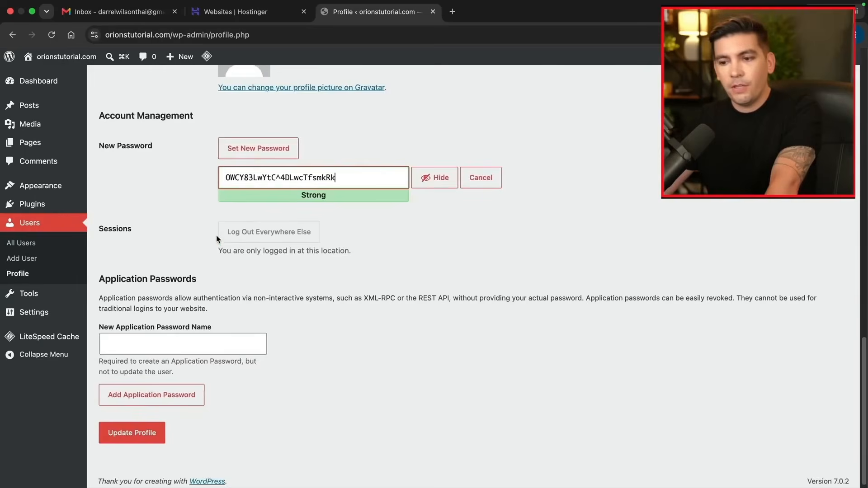
click(143, 436)
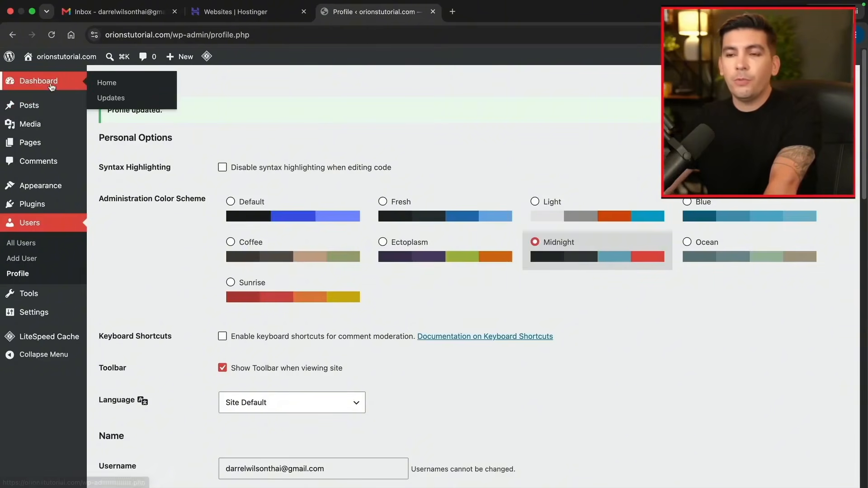
Return to the dashboard and move the existing post and the existing page to the Trash.
click(36, 81)
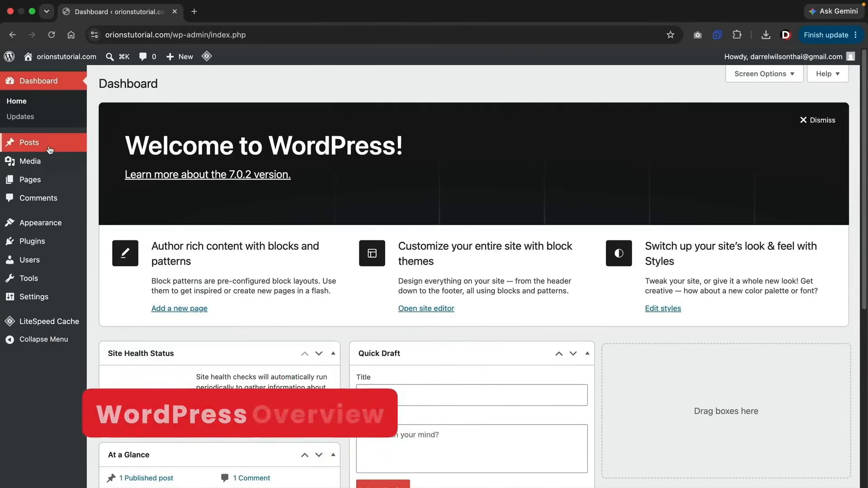
mouse_move(53, 147)
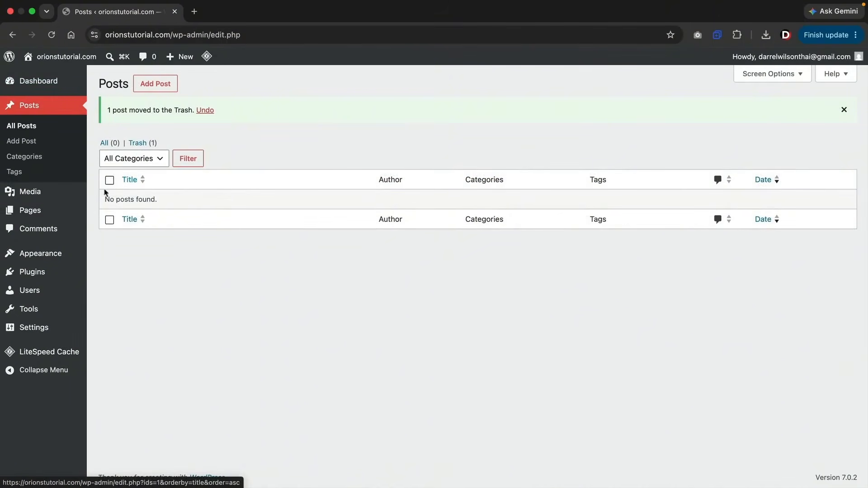
mouse_move(34, 216)
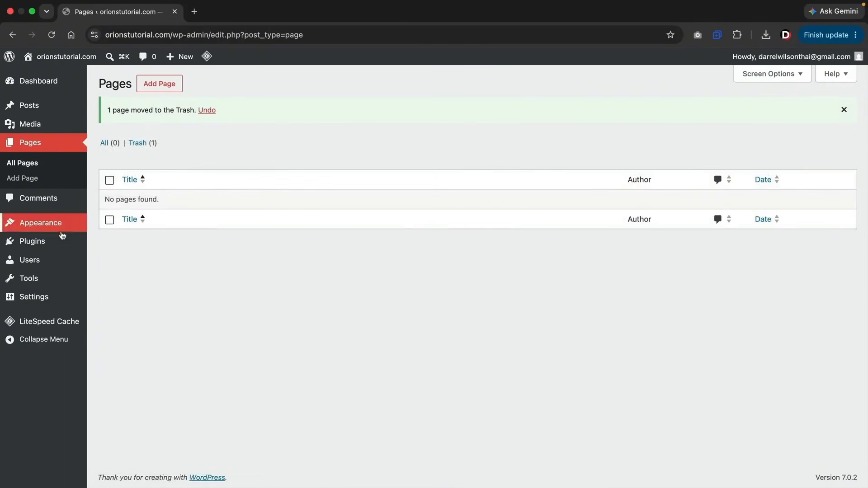
Open the Add Plugins directory and look through the popular plugins.
mouse_move(47, 243)
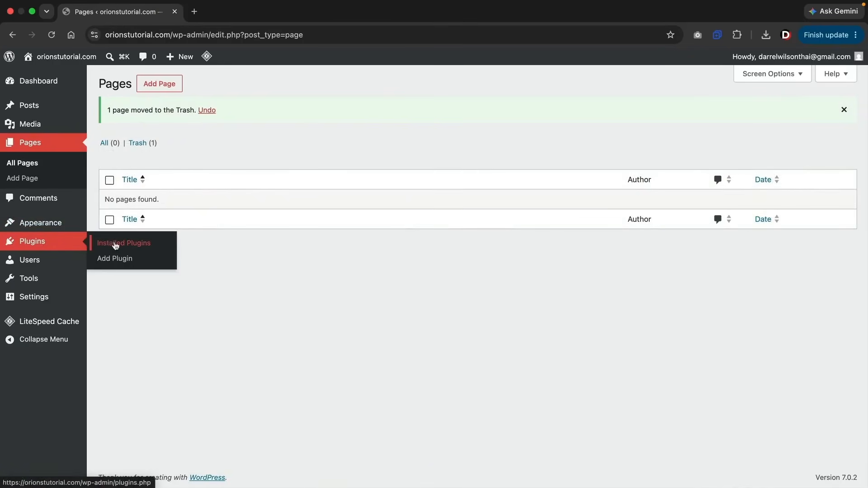
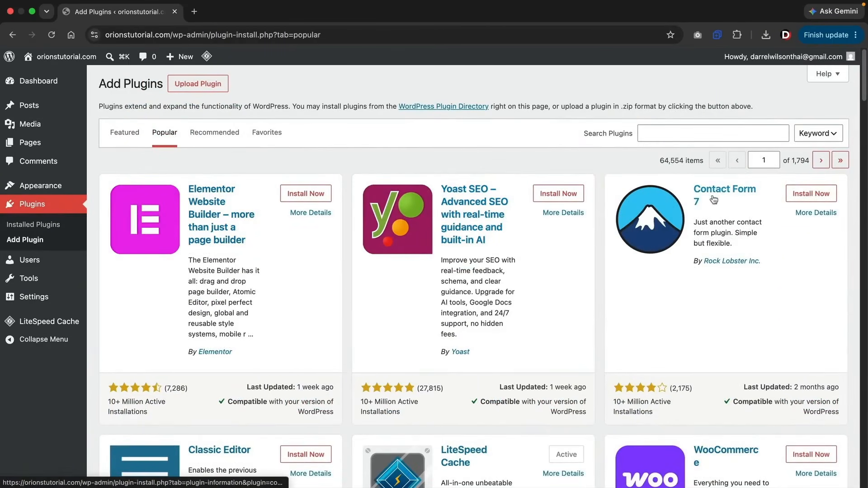
scroll(732, 216, down, 5)
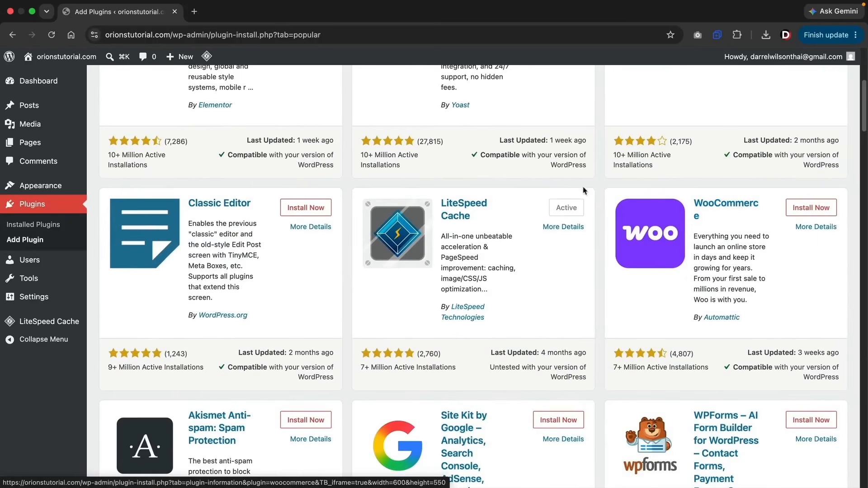
scroll(583, 190, up, 5)
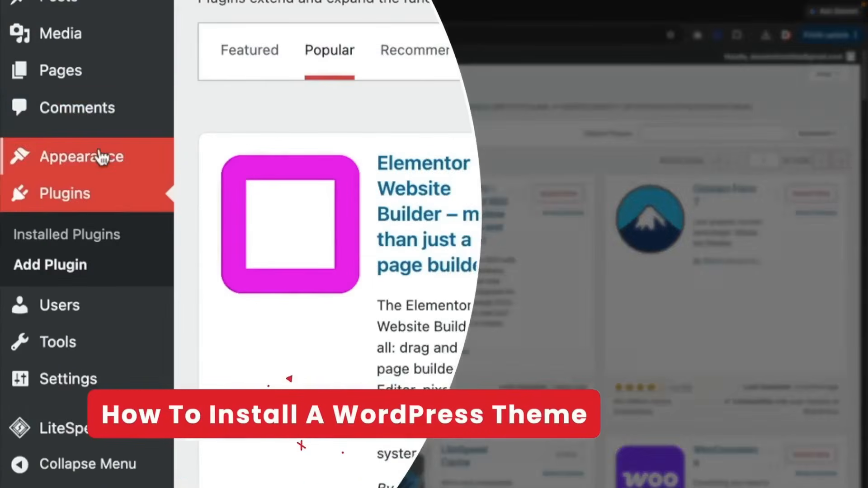
Go to the installed themes and open the Add Themes directory.
mouse_move(100, 159)
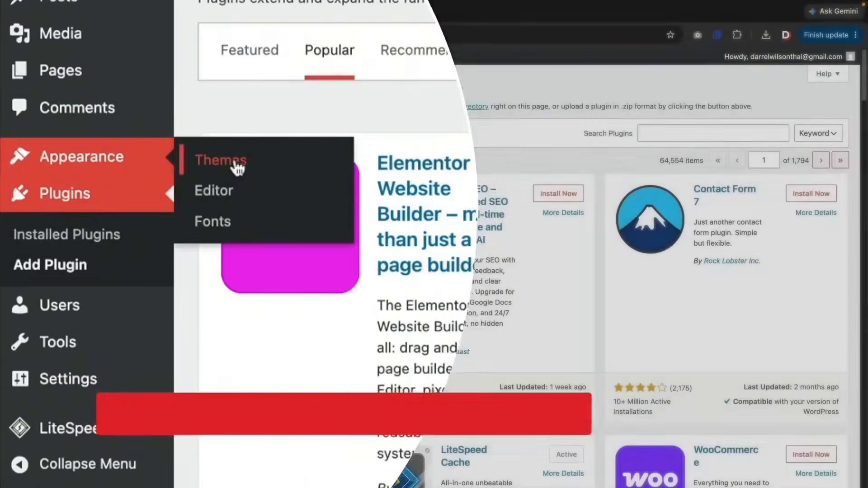
click(236, 166)
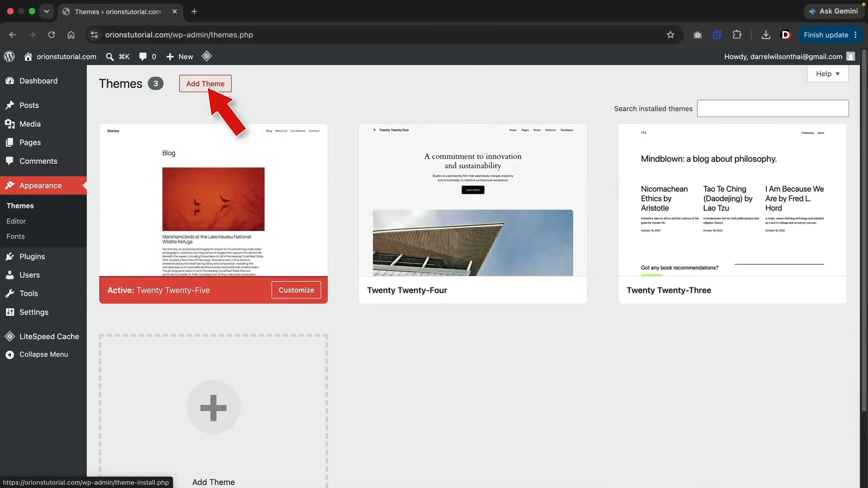
click(205, 83)
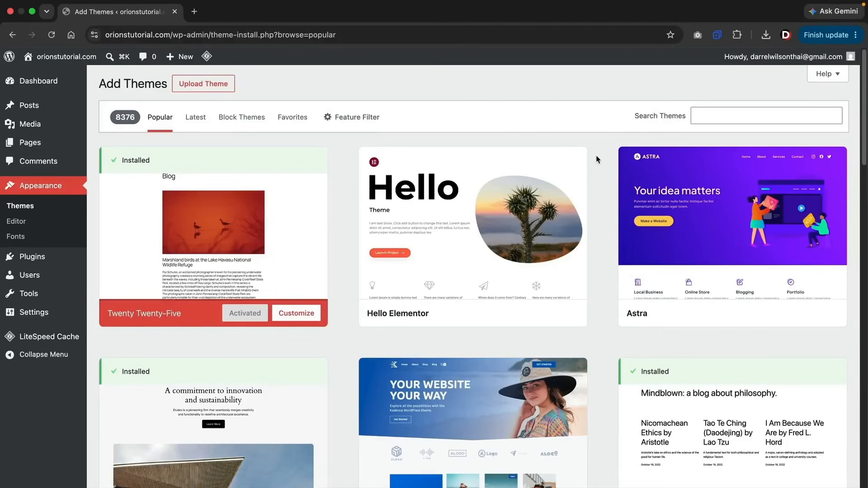
Look through the popular themes in the Add Themes directory.
scroll(598, 159, down, 8)
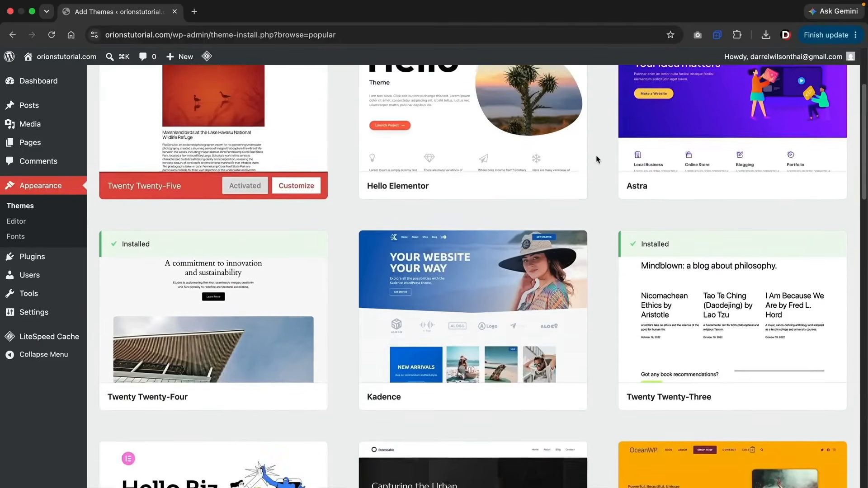
scroll(597, 159, down, 6)
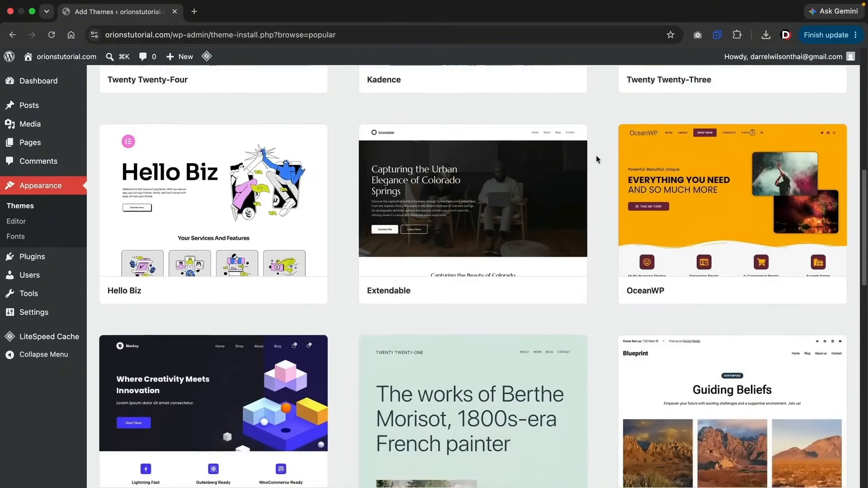
scroll(609, 160, down, 10)
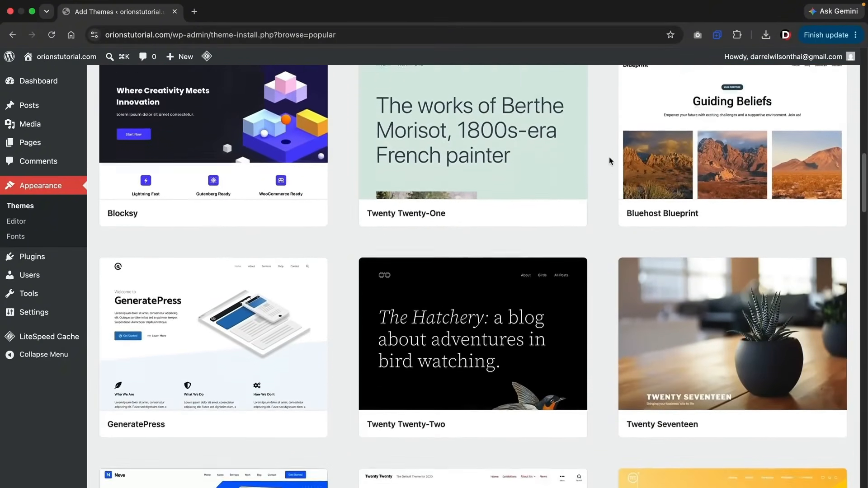
scroll(609, 160, down, 8)
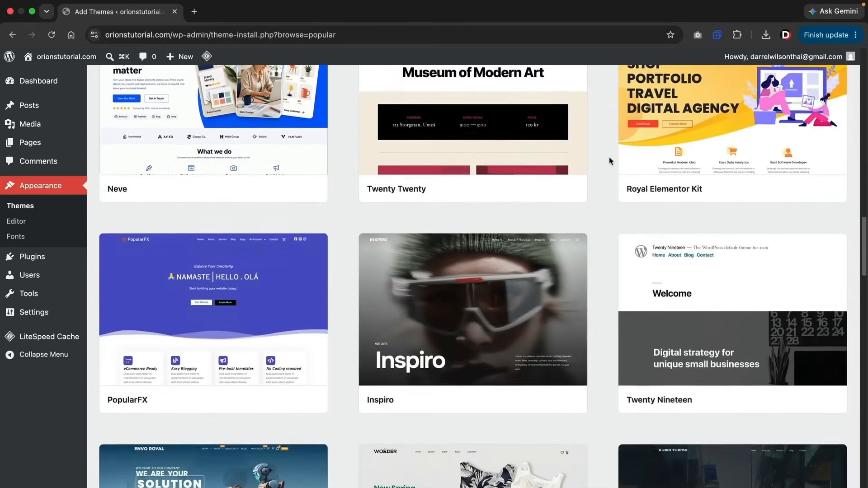
scroll(608, 158, down, 9)
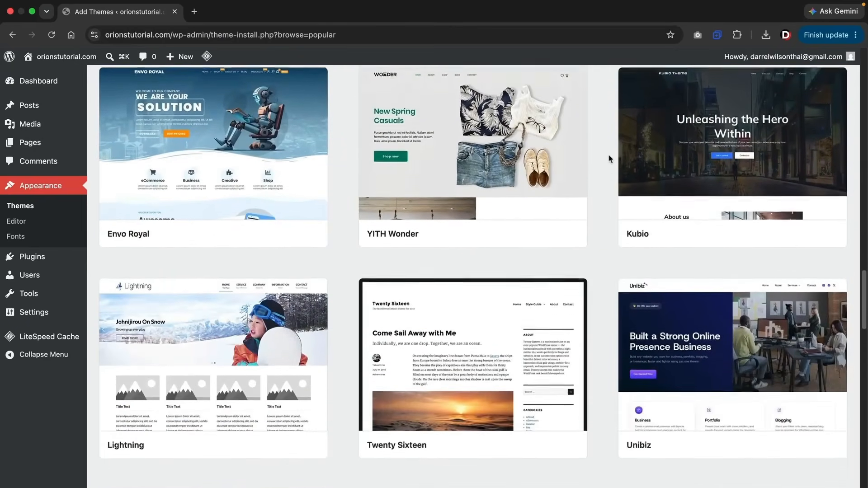
scroll(609, 159, down, 7)
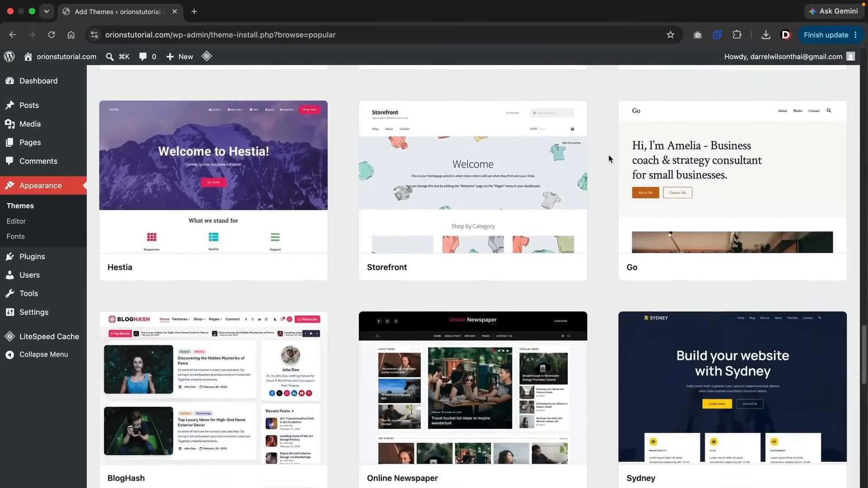
scroll(609, 158, down, 5)
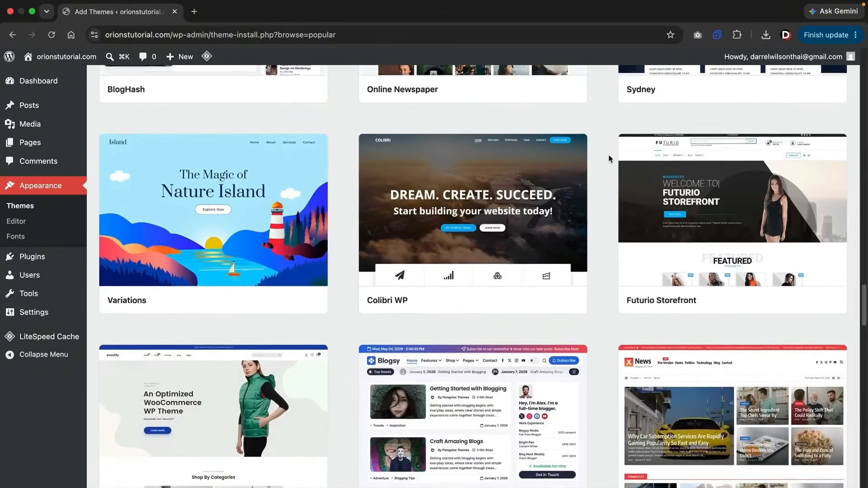
scroll(608, 159, up, 10)
scroll(609, 158, up, 16)
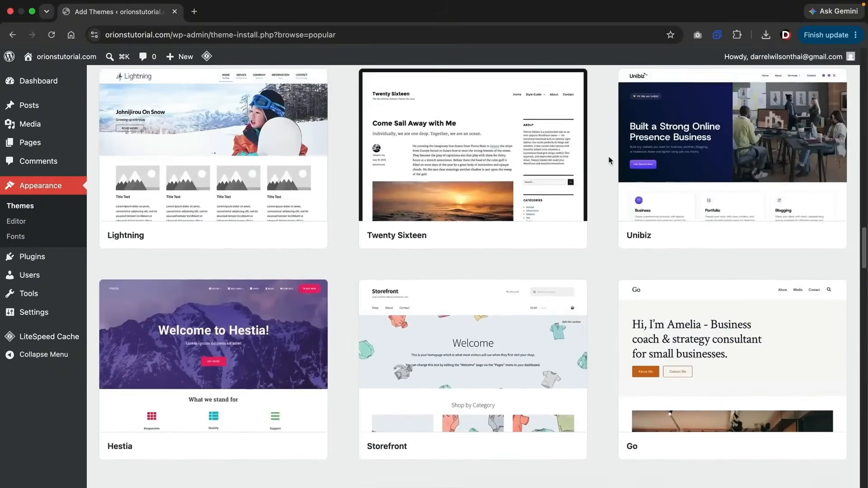
scroll(608, 160, up, 12)
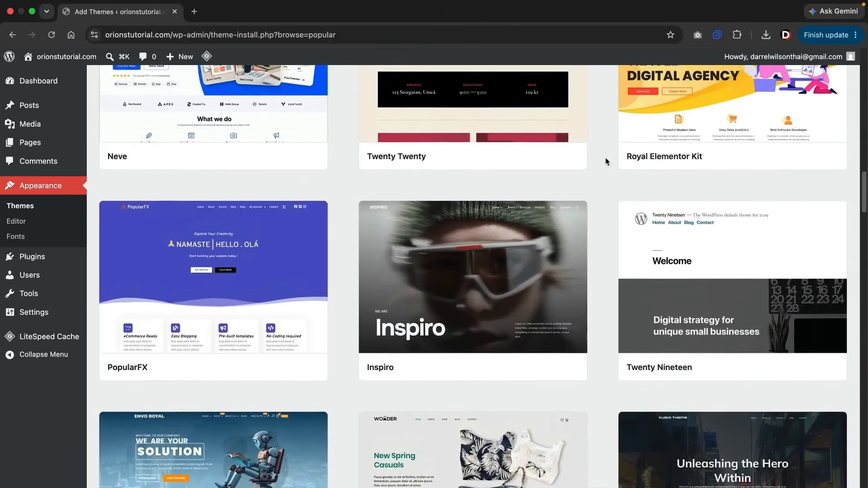
scroll(606, 162, up, 14)
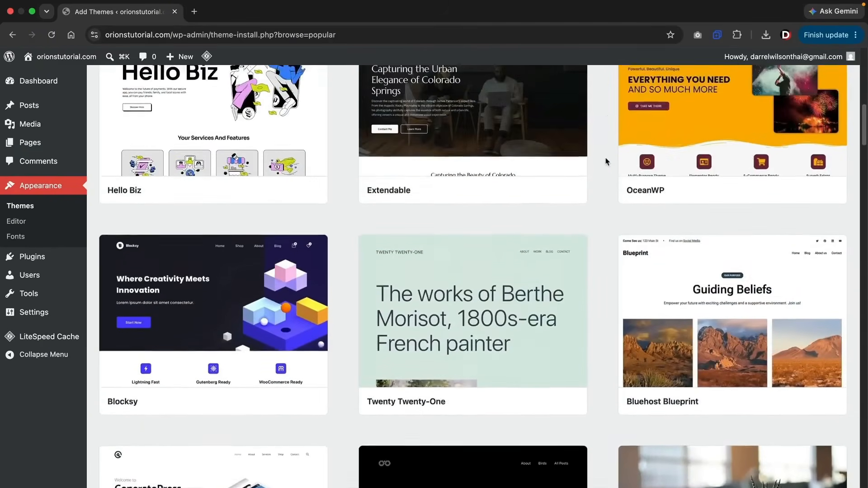
scroll(606, 162, up, 2)
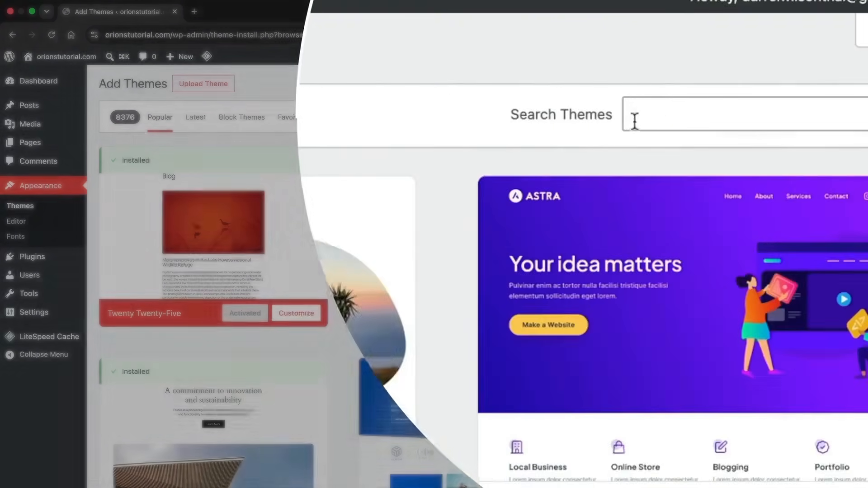
Search the theme directory for "solace" and locate the Solace theme.
click(714, 113)
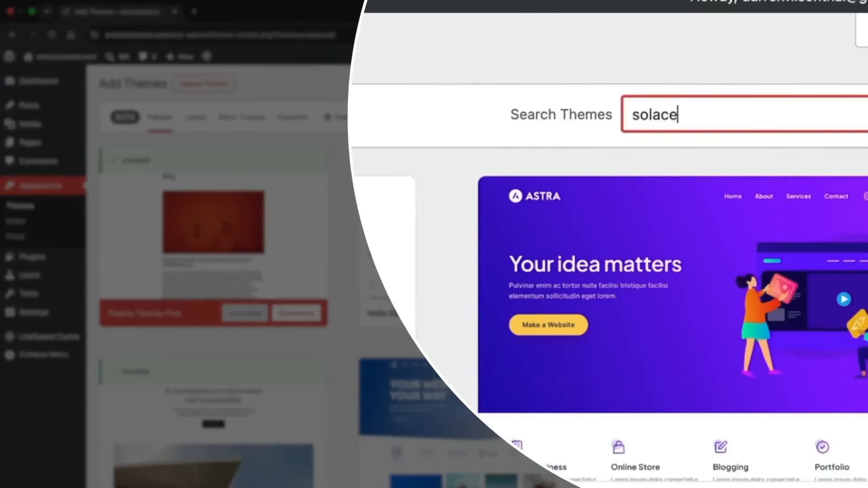
text(solace)
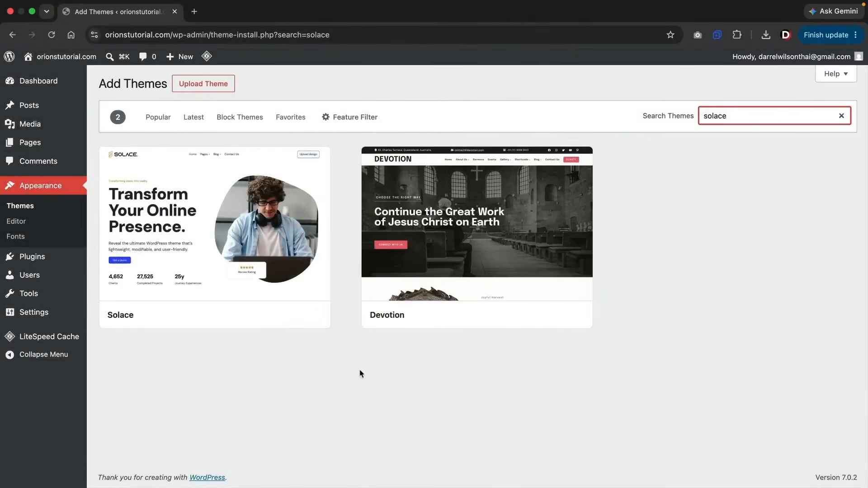
mouse_move(178, 243)
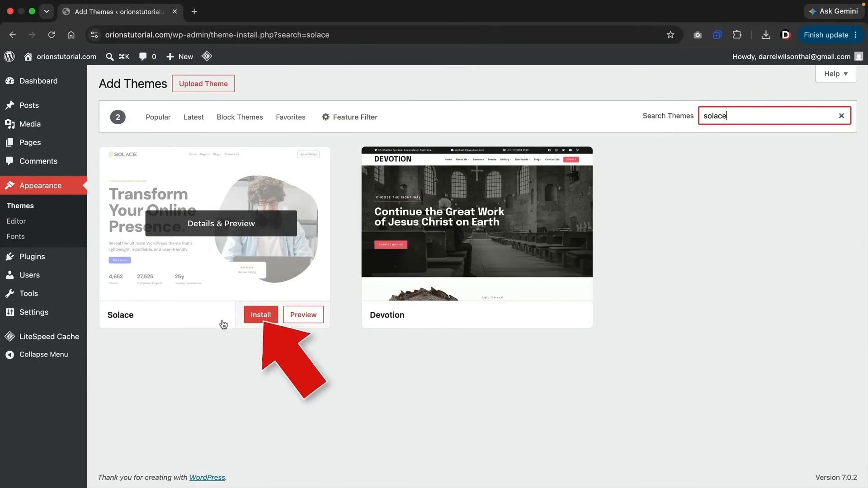
Install and activate the Solace theme, and open its starter templates.
click(260, 315)
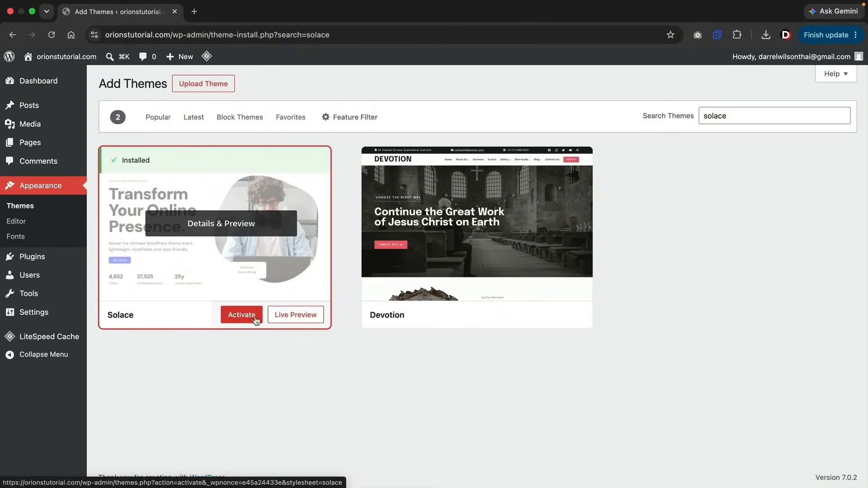
click(256, 316)
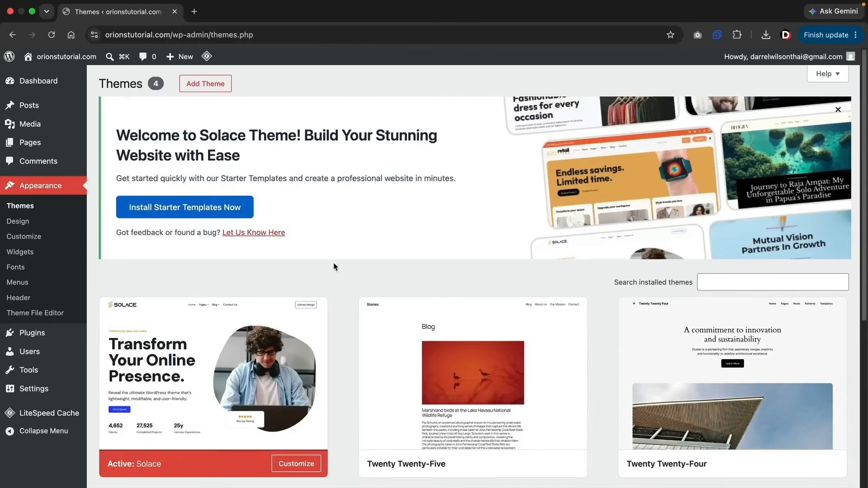
click(217, 211)
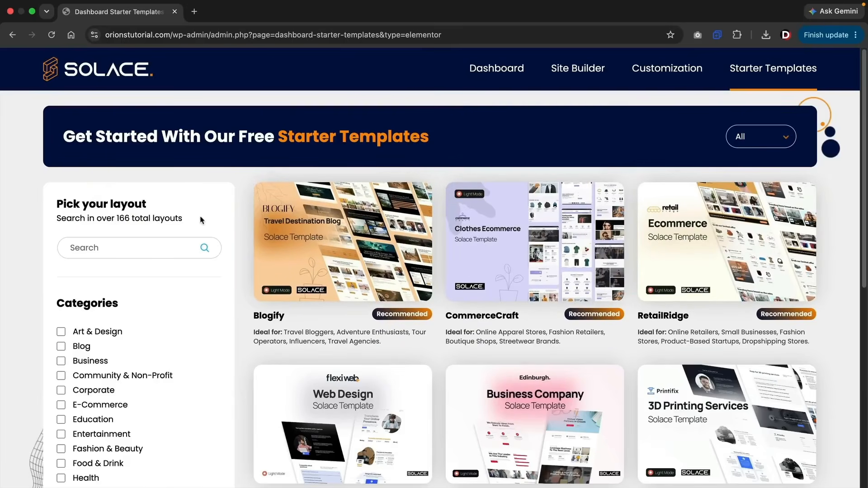
Filter the starter templates to Pro and look through the designs.
click(756, 138)
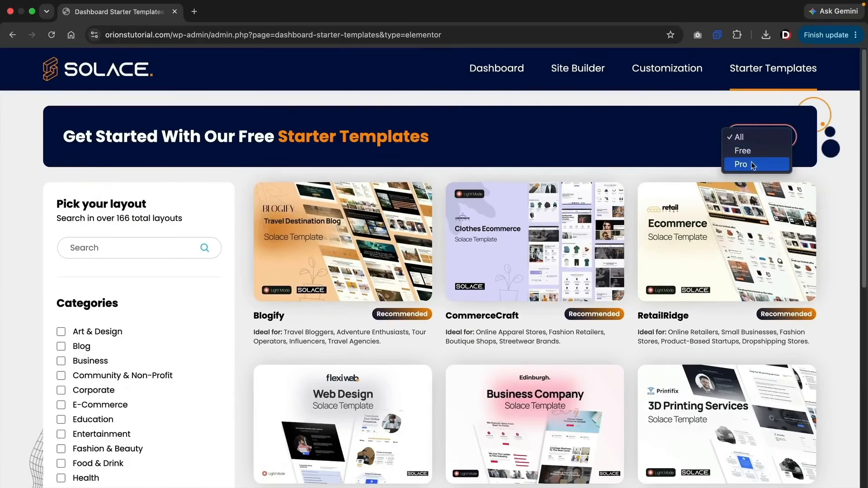
click(751, 164)
scroll(835, 210, down, 2)
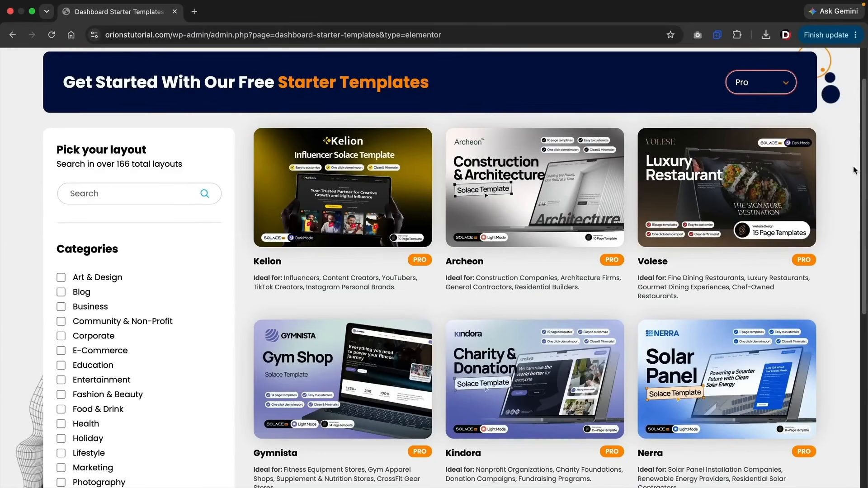
Filter the starter templates to Free and locate the Flexiweb web design template.
click(775, 88)
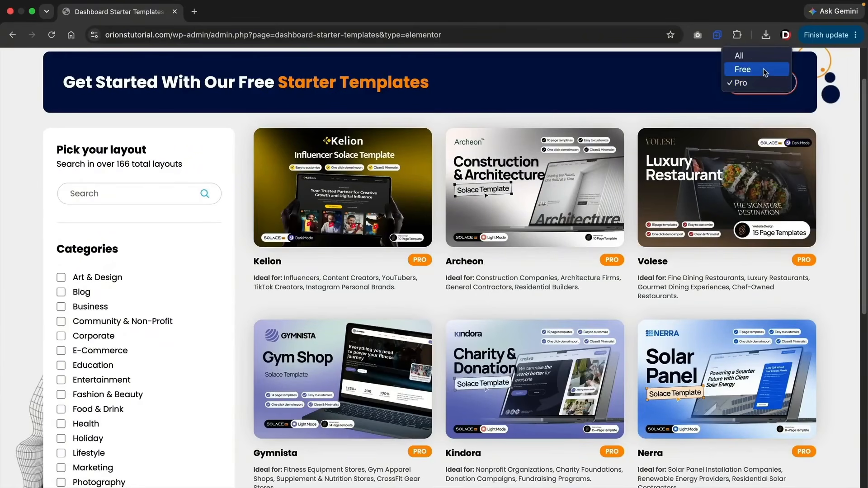
click(763, 69)
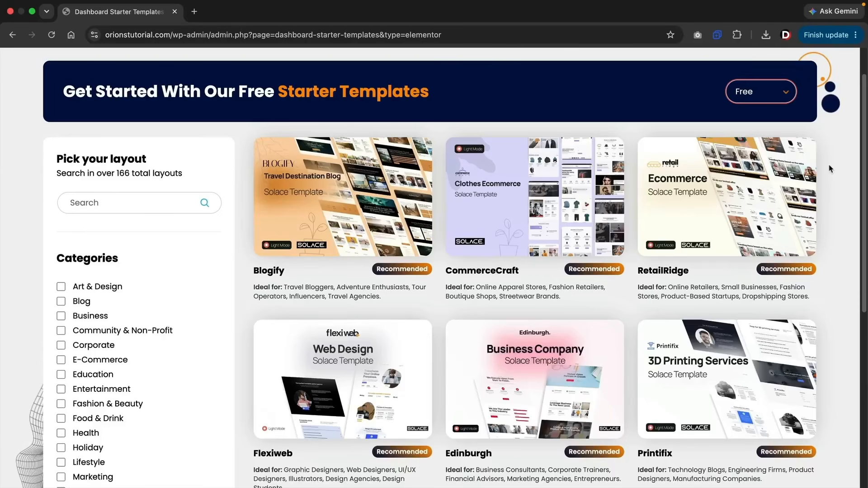
scroll(830, 169, down, 4)
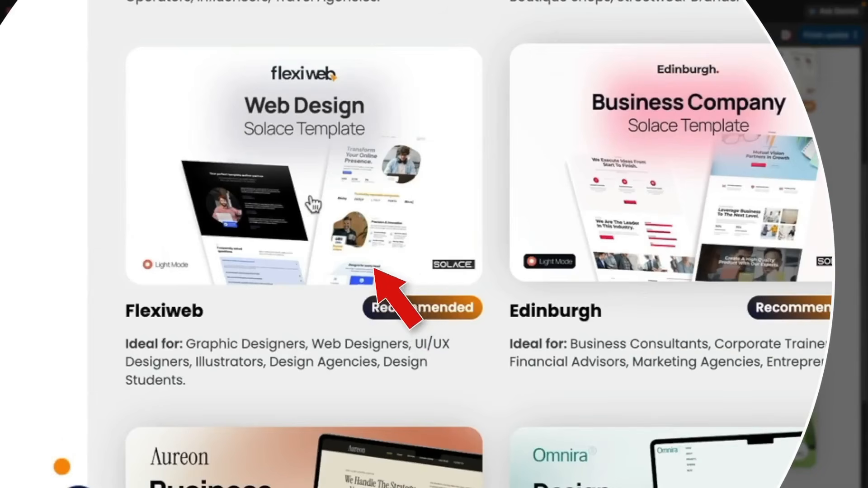
scroll(310, 210, up, 3)
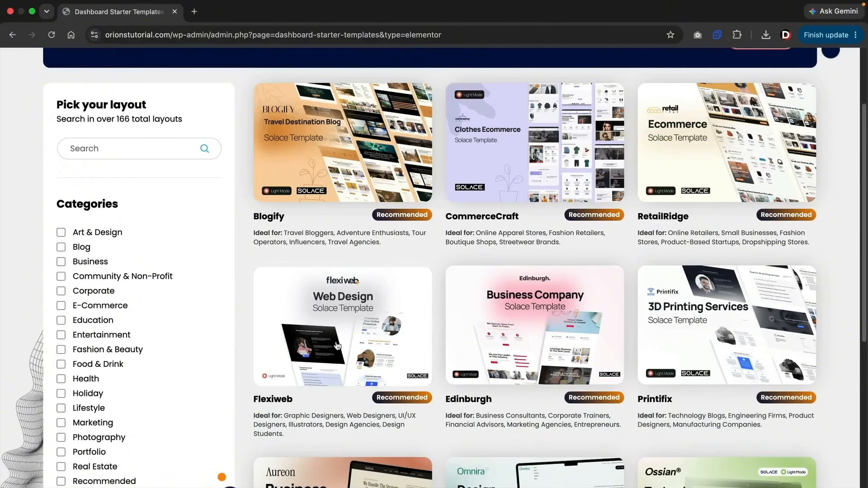
Choose the Flexiweb template and look through its homepage preview.
click(345, 325)
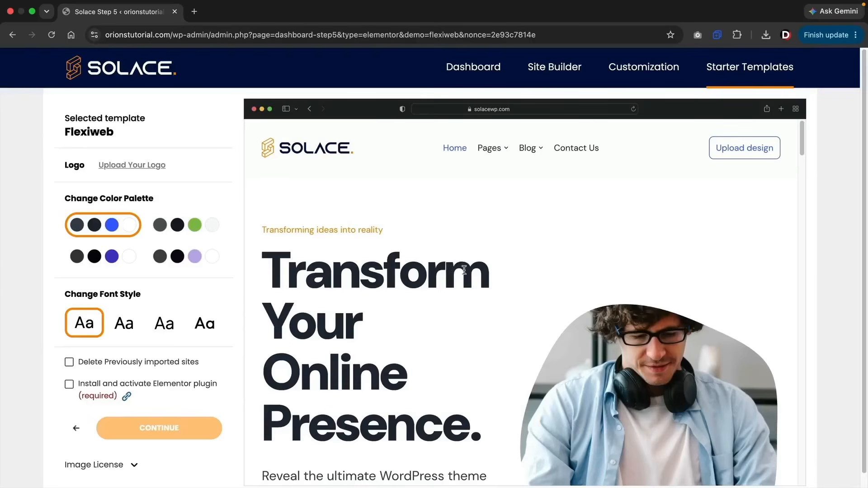
scroll(464, 269, down, 20)
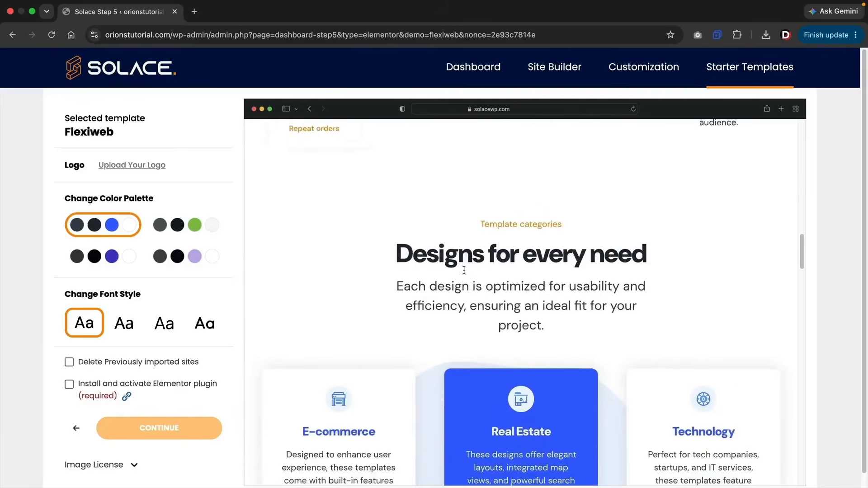
scroll(464, 270, down, 20)
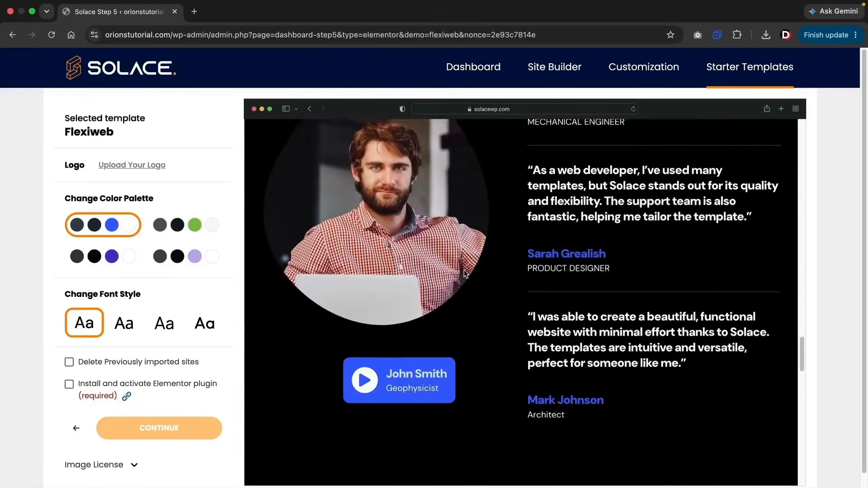
scroll(459, 272, up, 3)
Try the green and purple color palettes and other font styles on Flexiweb, and return to the blue palette with DM Sans.
click(192, 230)
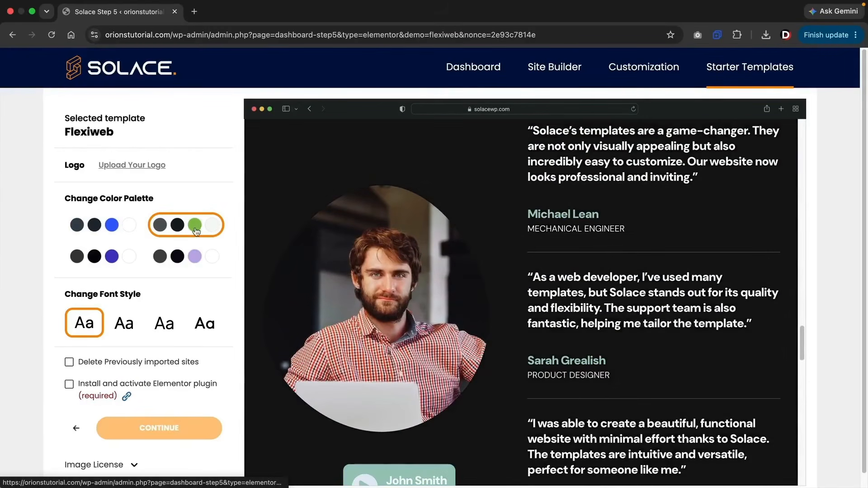
click(111, 257)
click(124, 323)
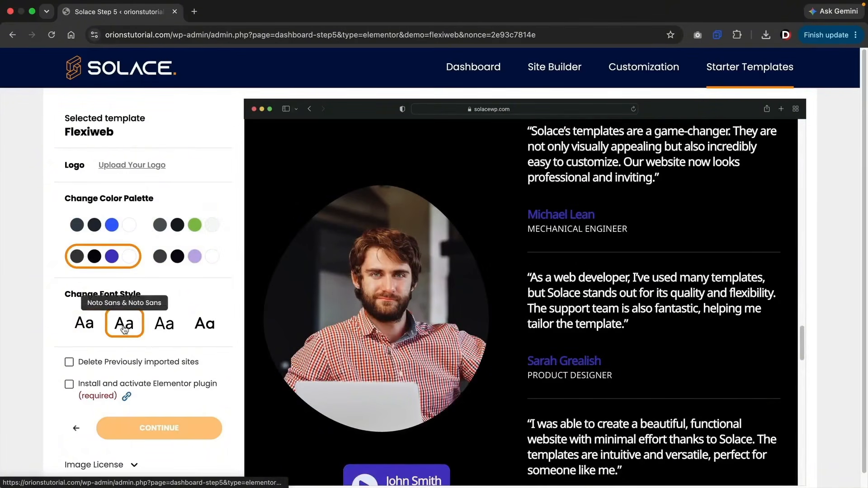
click(165, 324)
click(84, 323)
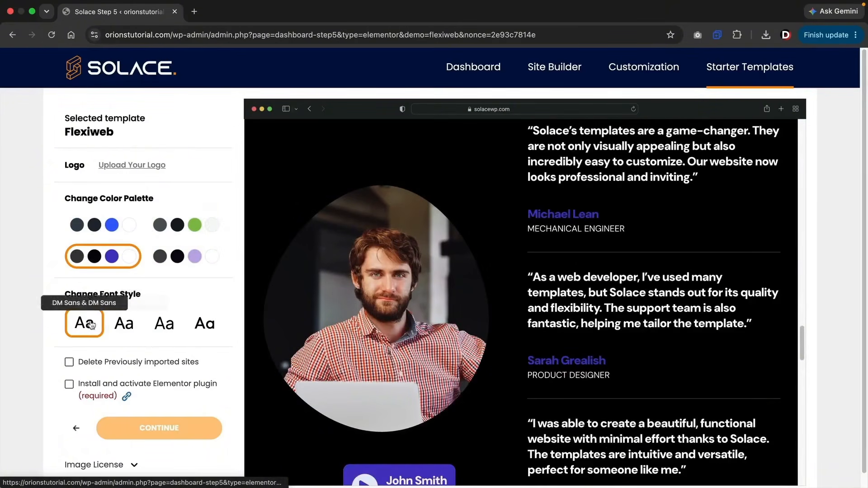
click(111, 226)
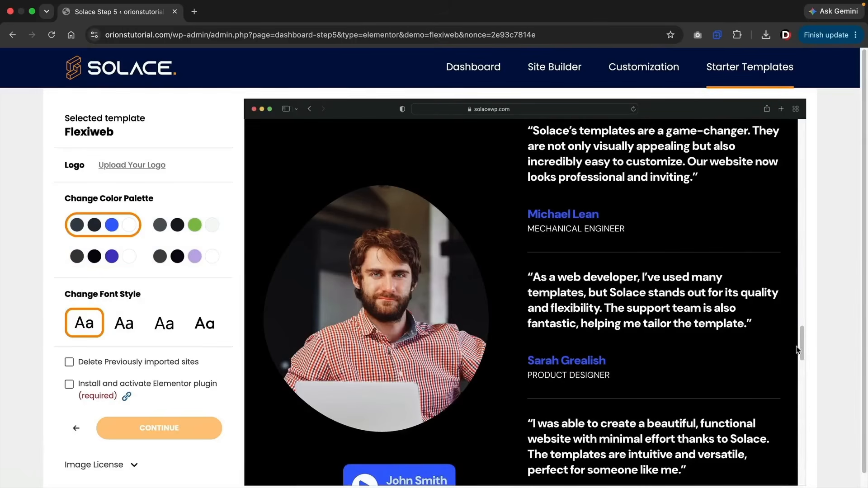
Enable installation of the required Elementor plugin and import the Flexiweb template, skipping the name and email form.
drag(798, 349, 800, 116)
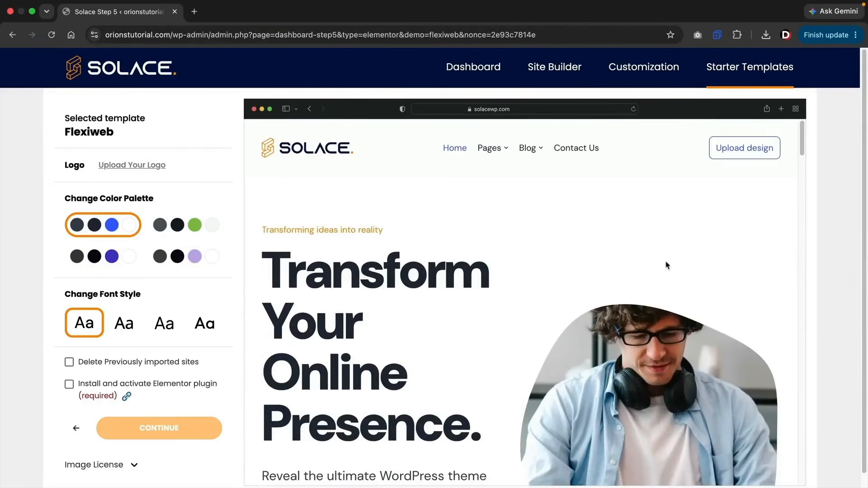
scroll(666, 265, down, 3)
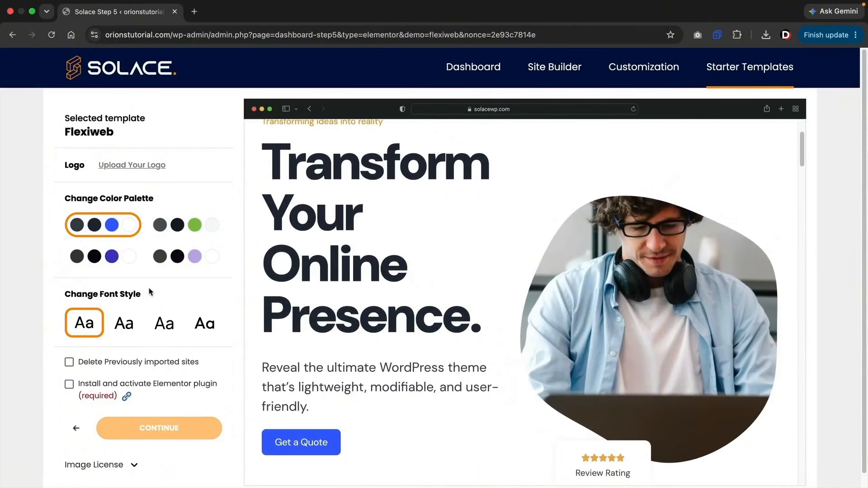
click(69, 385)
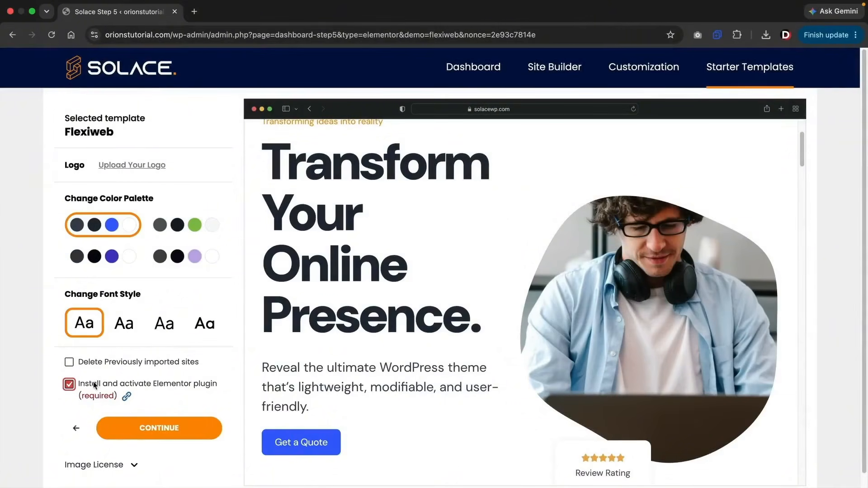
click(159, 429)
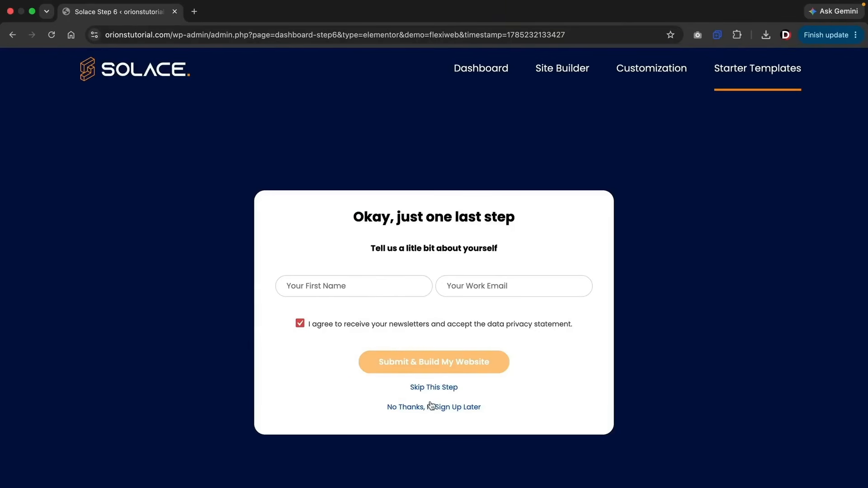
click(435, 388)
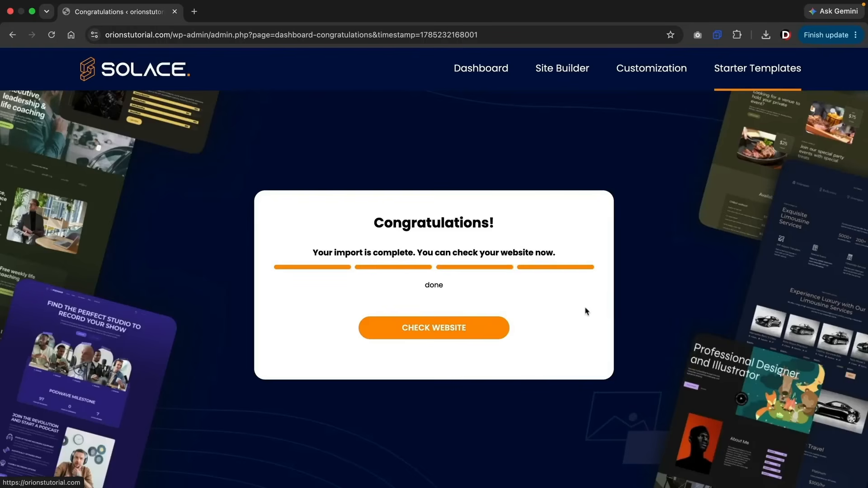
Open the imported website and examine its homepage from the header down to the footer.
click(384, 335)
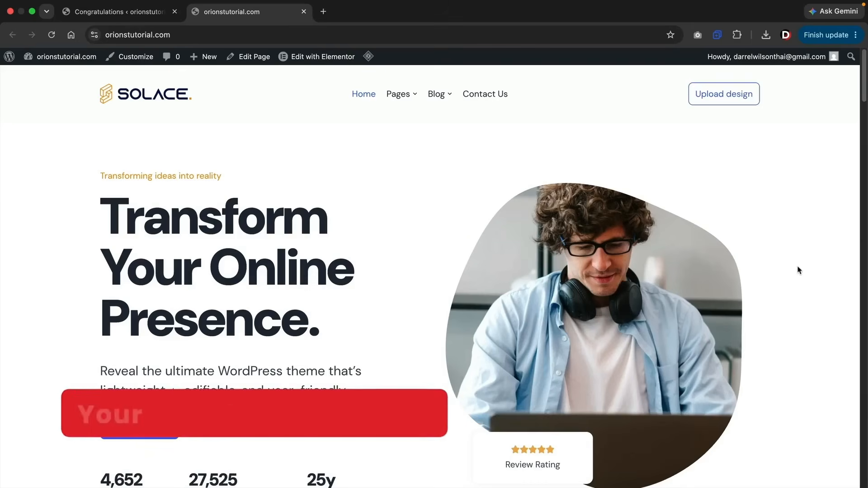
scroll(798, 270, down, 10)
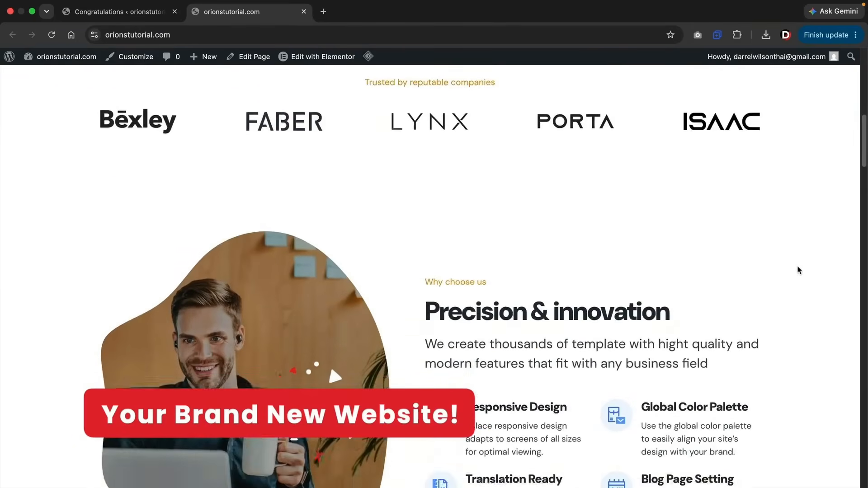
scroll(798, 270, down, 20)
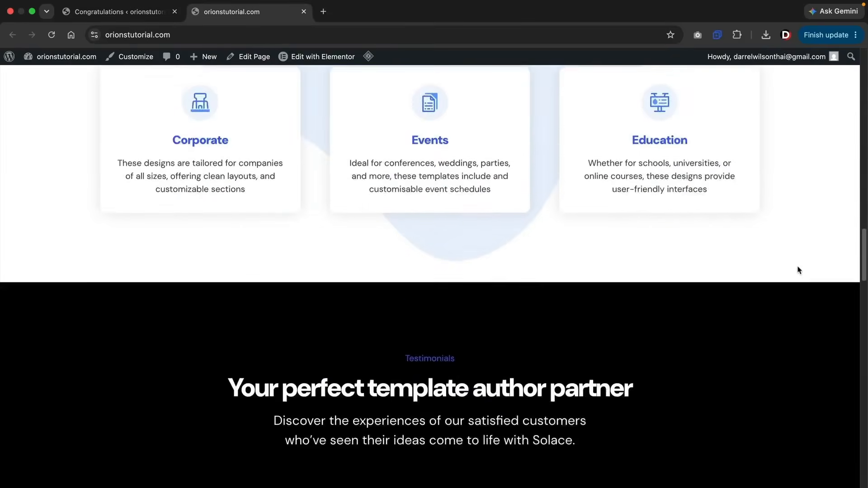
scroll(798, 270, down, 18)
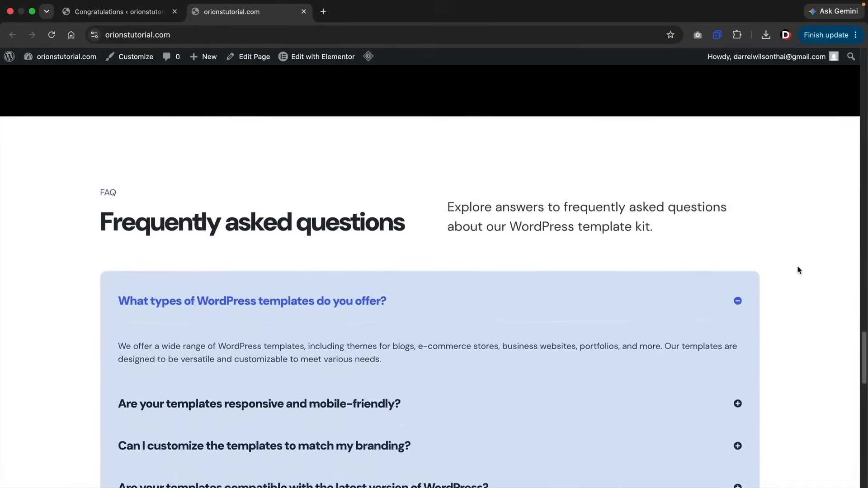
scroll(797, 270, down, 15)
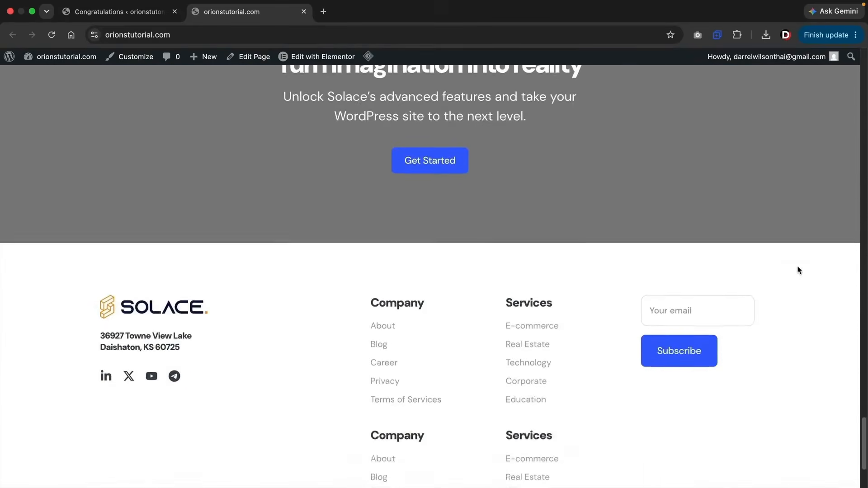
scroll(797, 269, down, 3)
scroll(797, 270, up, 7)
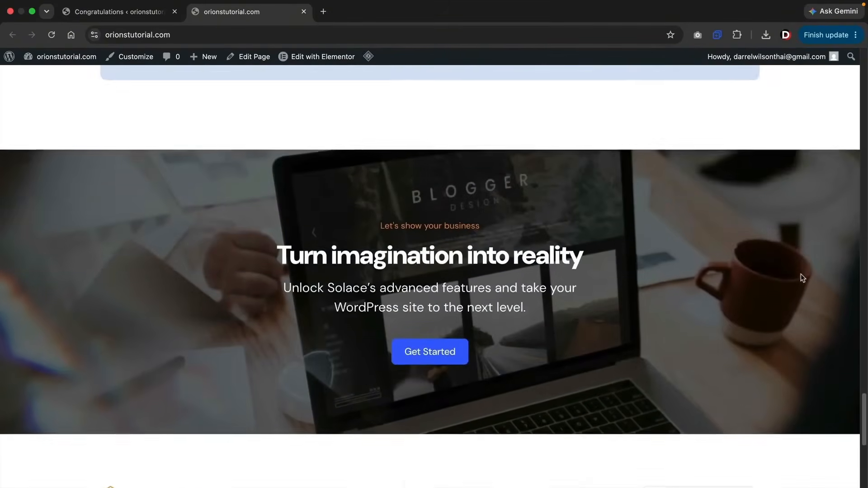
scroll(801, 274, up, 5)
drag(863, 394, 864, 63)
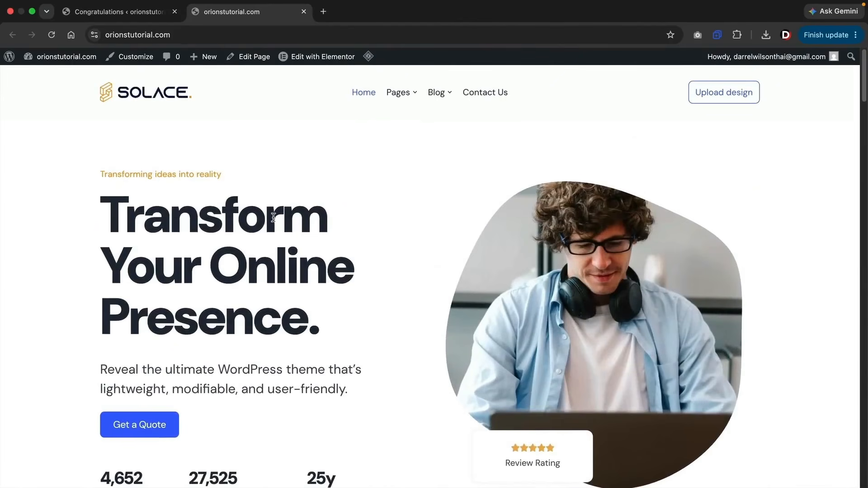
Return to the WordPress dashboard and check the installed plugins for Elementor and Solace Extra.
mouse_move(73, 58)
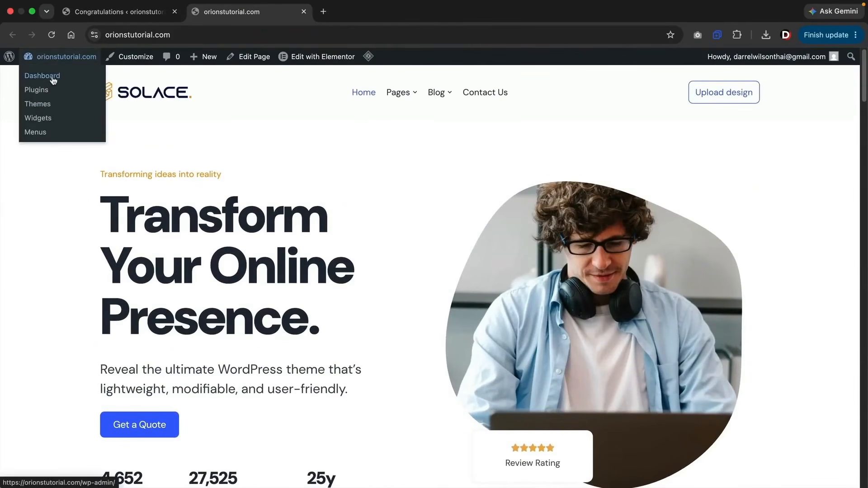
click(54, 80)
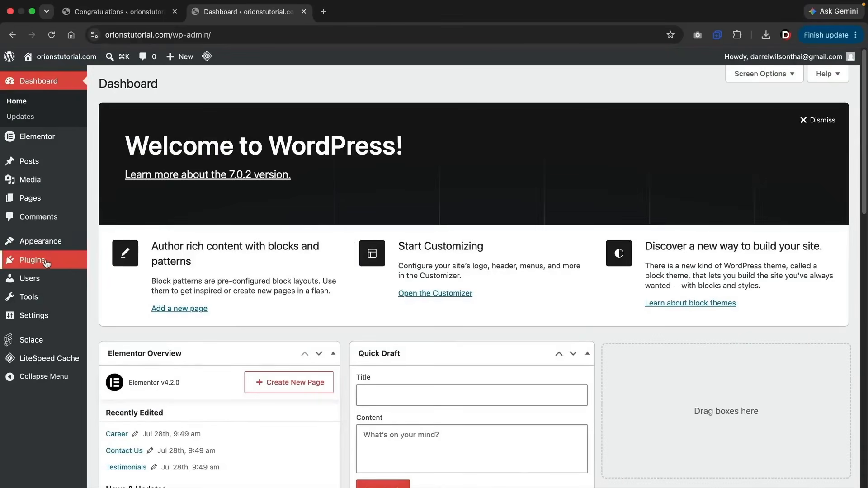
mouse_move(68, 260)
click(110, 264)
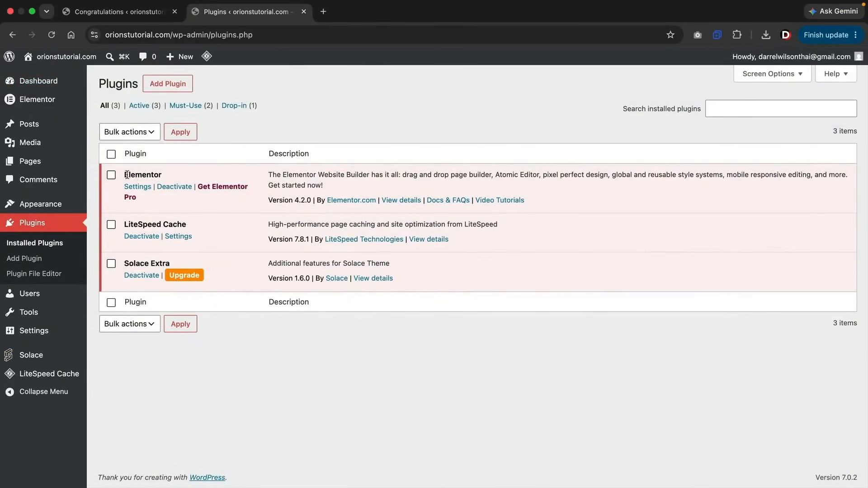
drag(127, 175, 154, 175)
drag(126, 260, 169, 262)
click(169, 260)
Open the Elementor editor settings and show the Atomic Editor activation options.
mouse_move(52, 103)
mouse_move(104, 118)
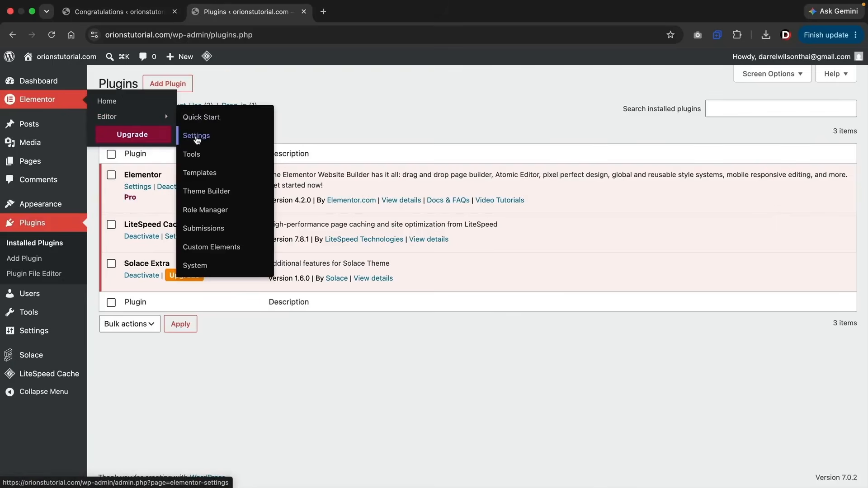
click(197, 138)
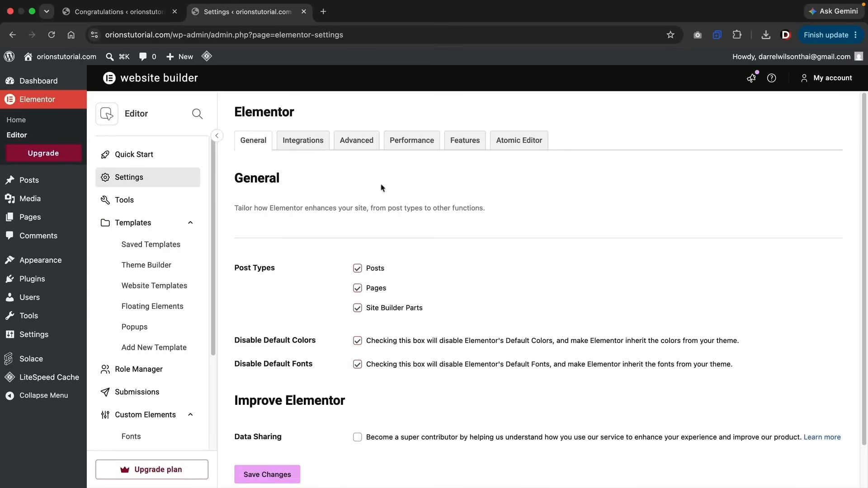
click(523, 145)
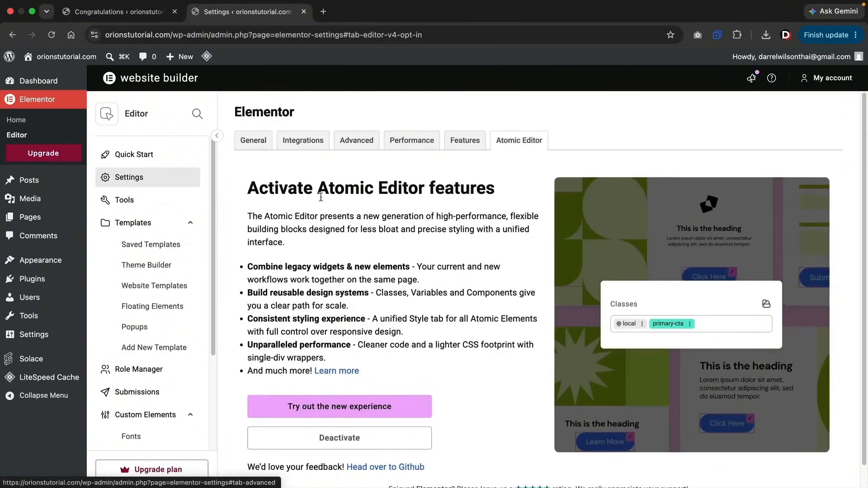
scroll(425, 284, down, 1)
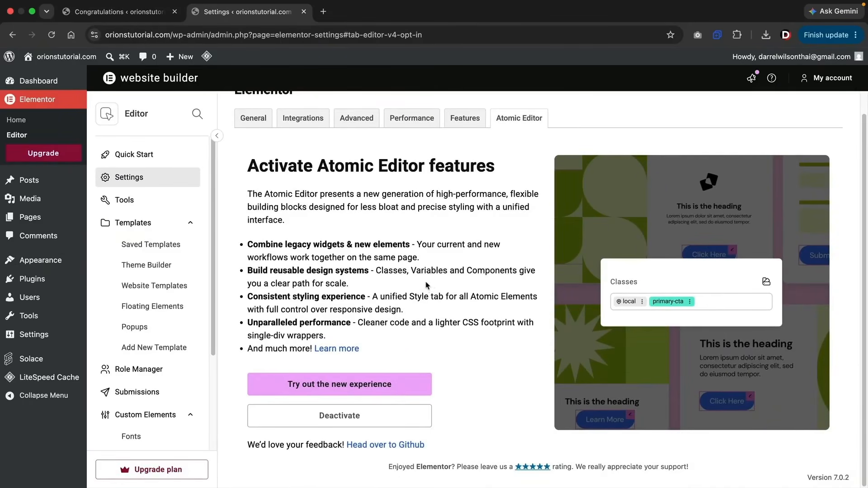
Deactivate Elementor's Atomic Editor features, acknowledging the warning about losing Atomic content.
click(331, 419)
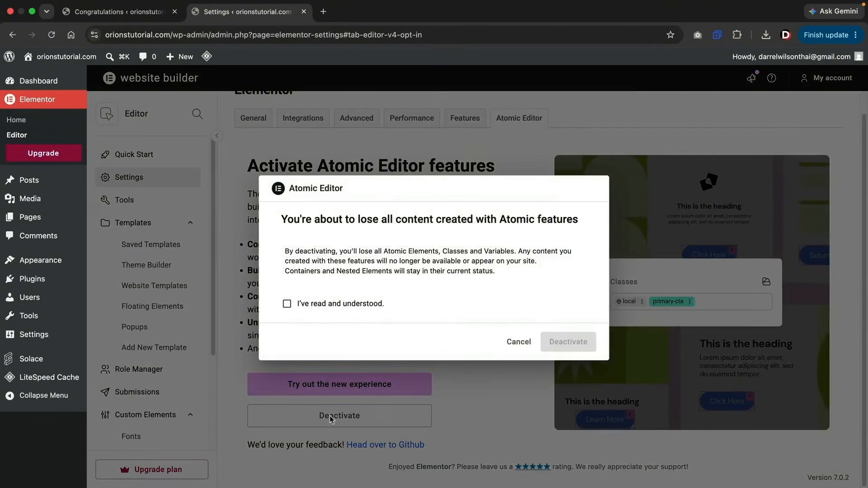
click(340, 307)
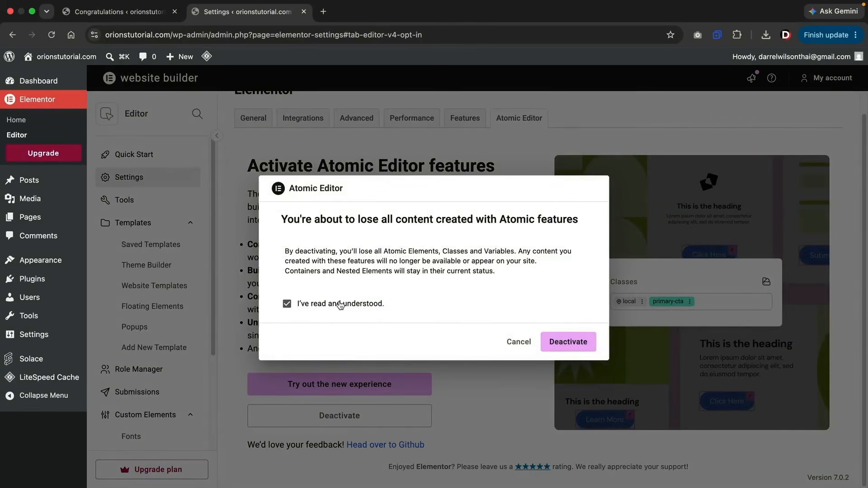
click(559, 343)
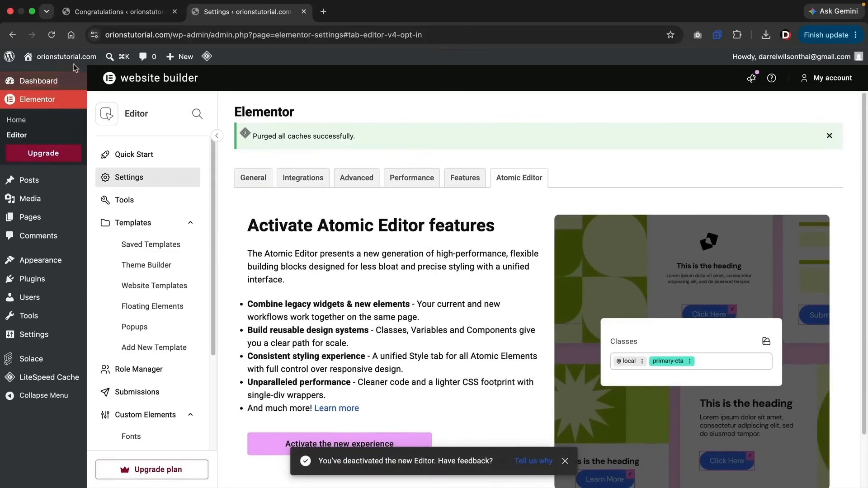
Visit the live website, create a new page titled Demo from there, and publish it.
mouse_move(64, 57)
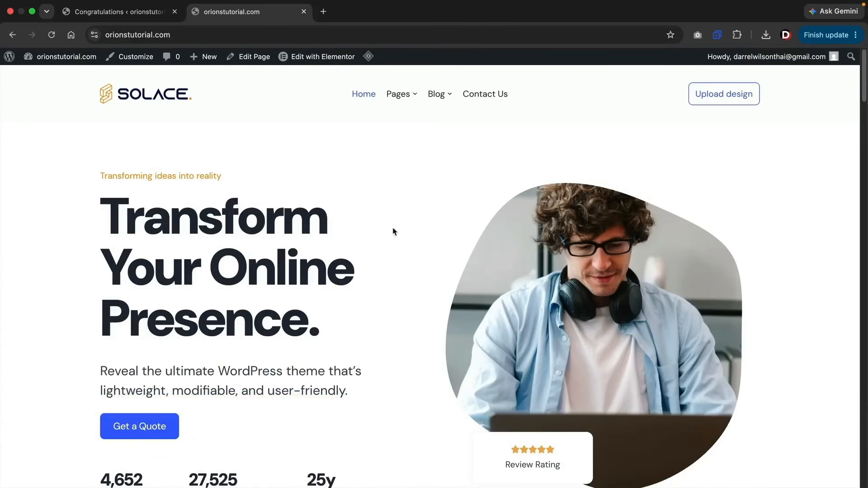
mouse_move(209, 58)
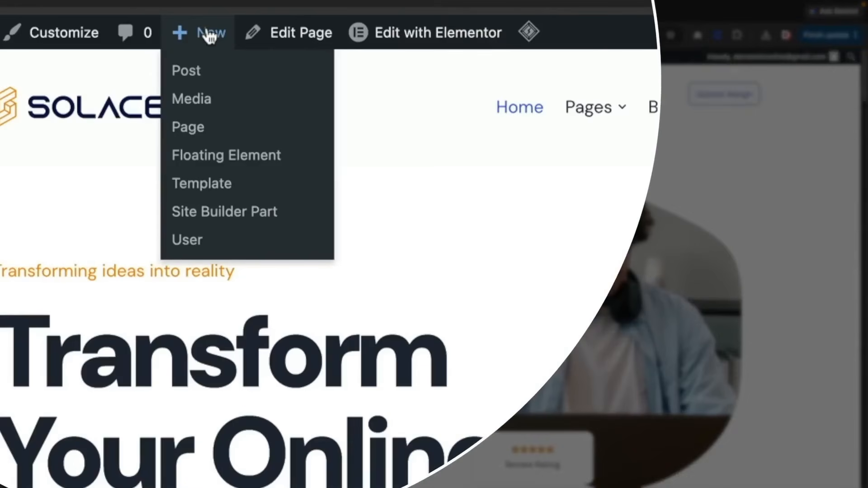
click(198, 132)
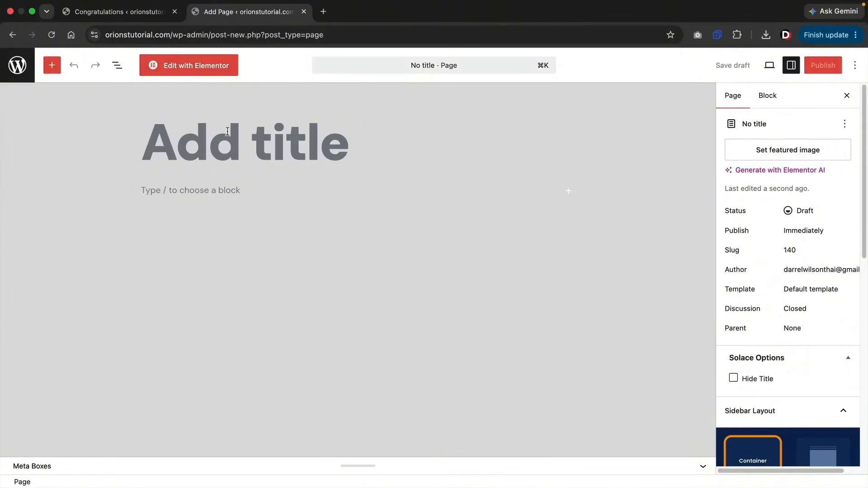
text(Demo)
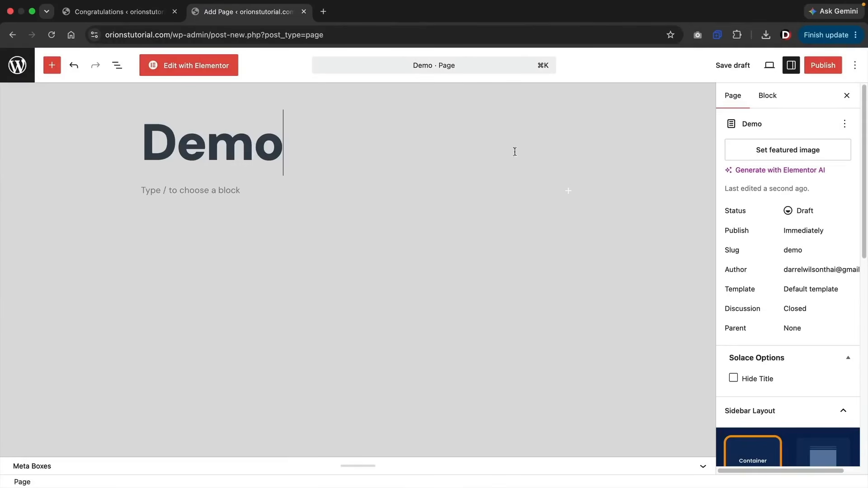
click(816, 68)
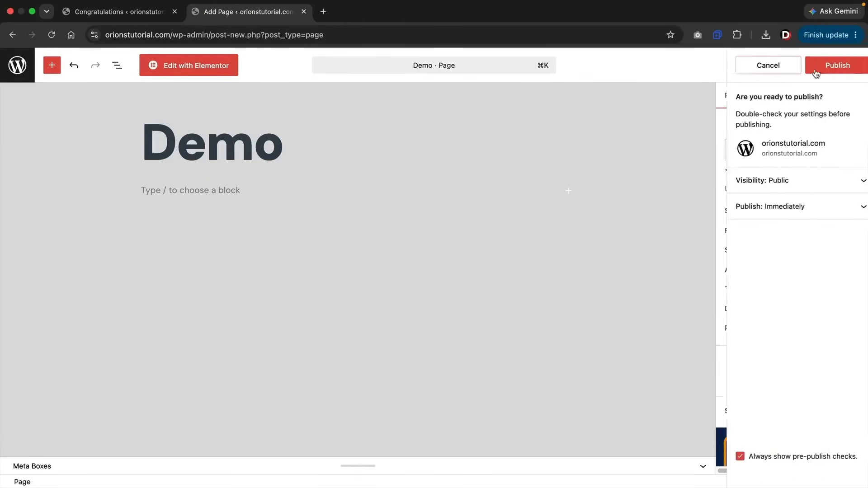
click(826, 66)
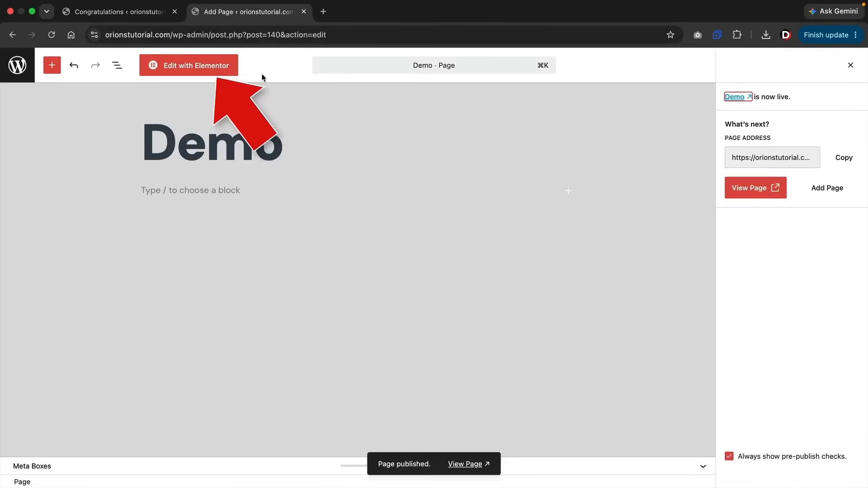
Open the Demo page in the Elementor editor and dismiss the Structure window and the Atomic Elements promotion.
click(225, 67)
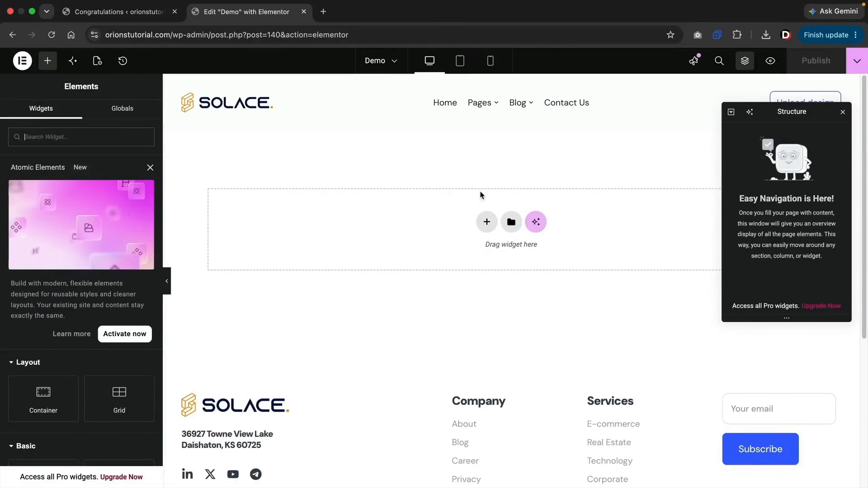
click(843, 113)
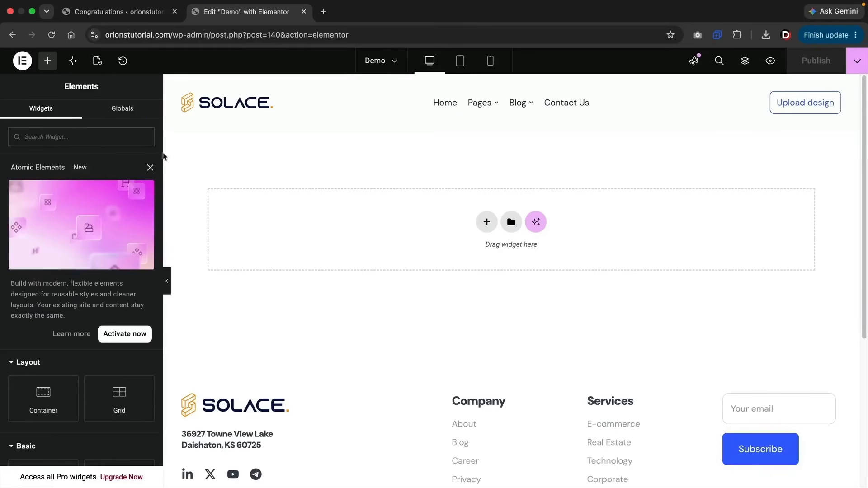
click(150, 169)
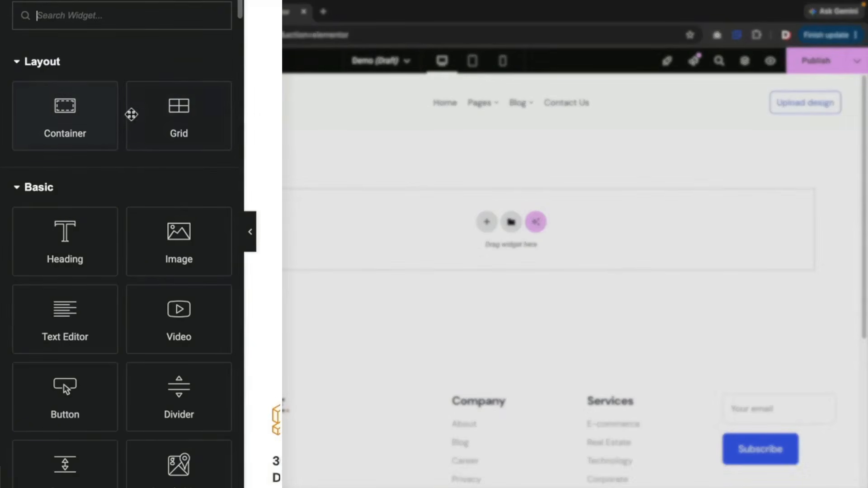
Examine the available widgets from Layout to General, collapsing the Custom Widget and Pro categories.
scroll(130, 115, down, 5)
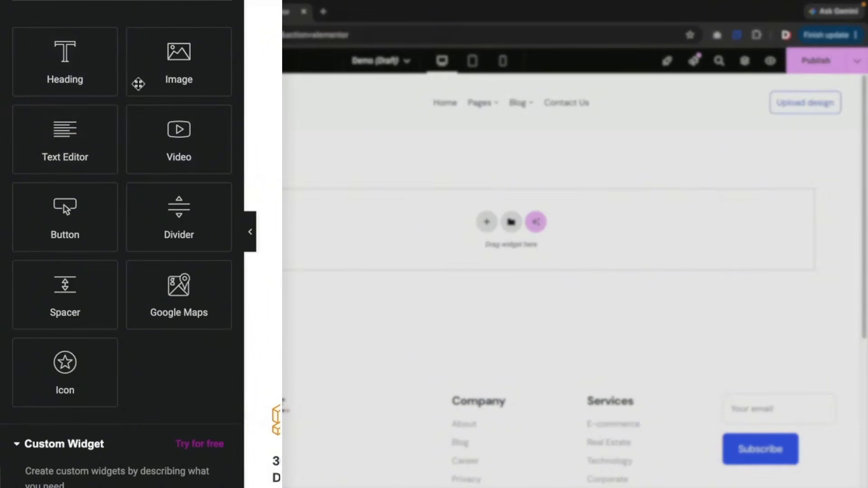
scroll(122, 162, down, 10)
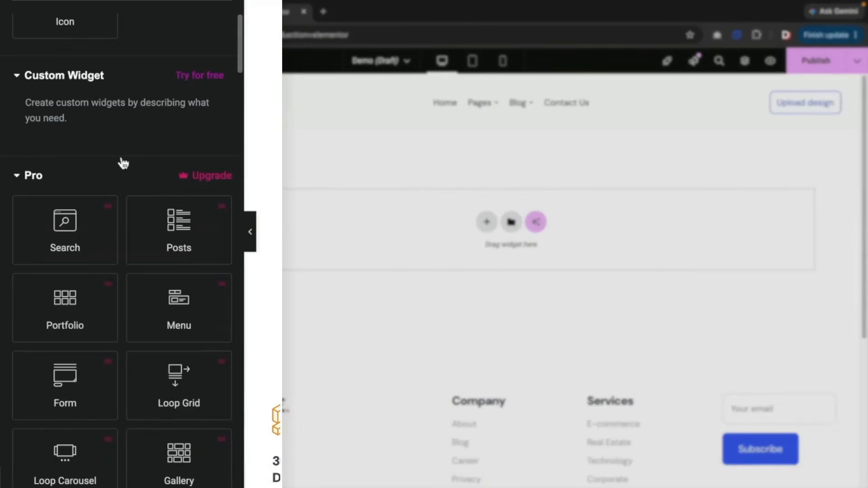
click(18, 76)
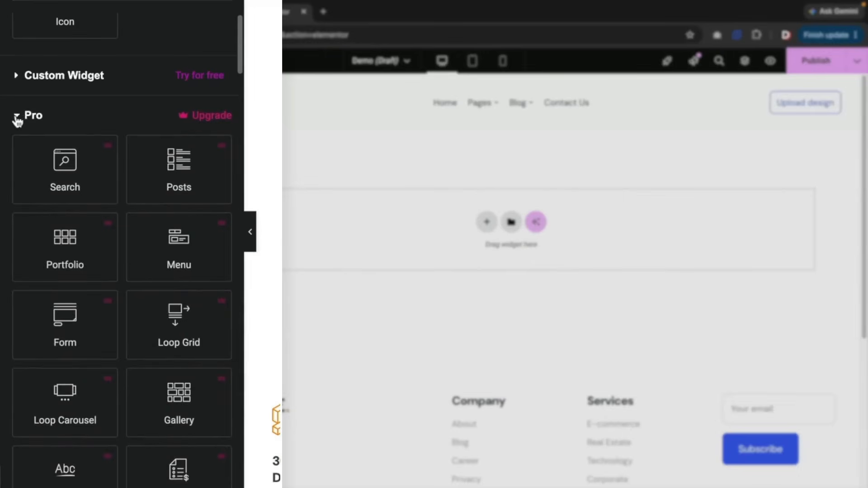
click(18, 118)
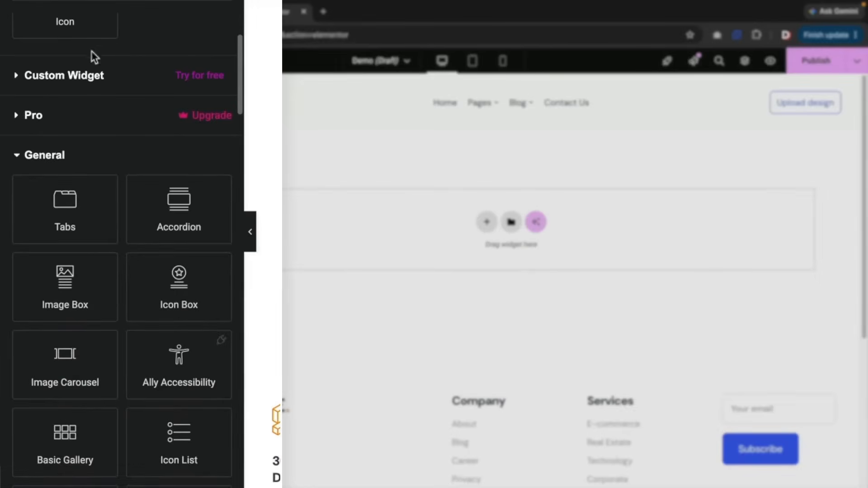
scroll(164, 131, down, 1)
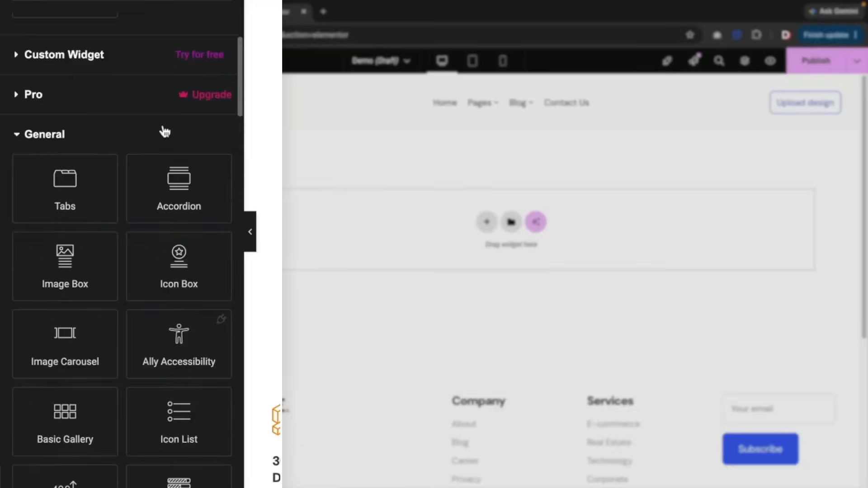
scroll(161, 130, down, 1)
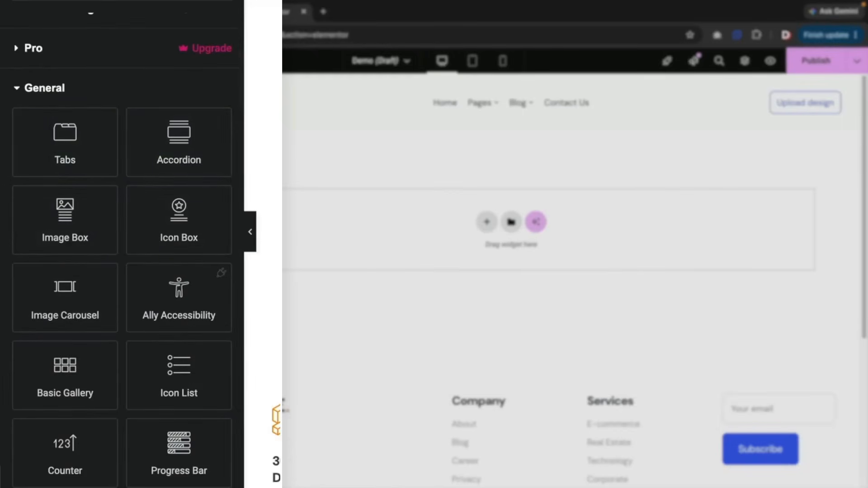
scroll(155, 169, up, 6)
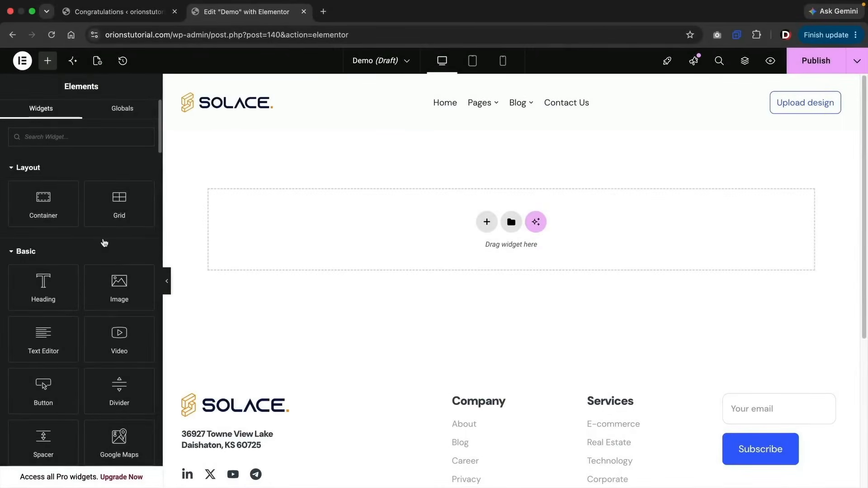
Add a Flexbox container with two equal side-by-side columns to the empty Demo page.
click(487, 222)
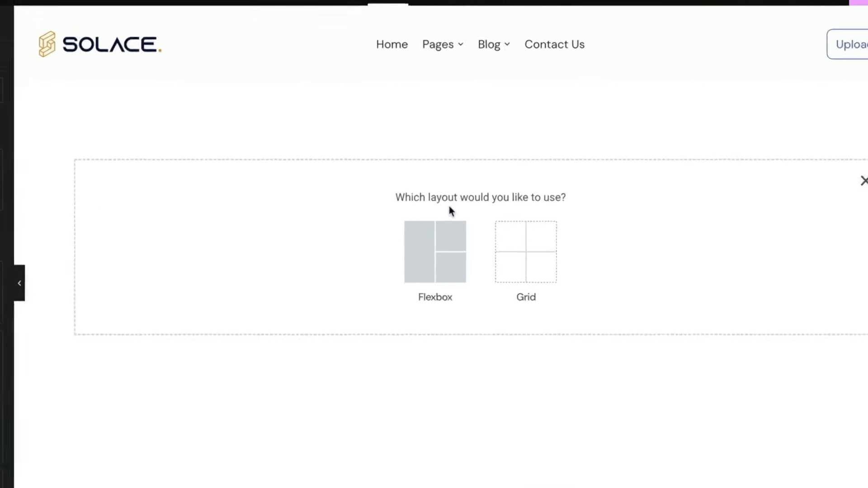
click(424, 249)
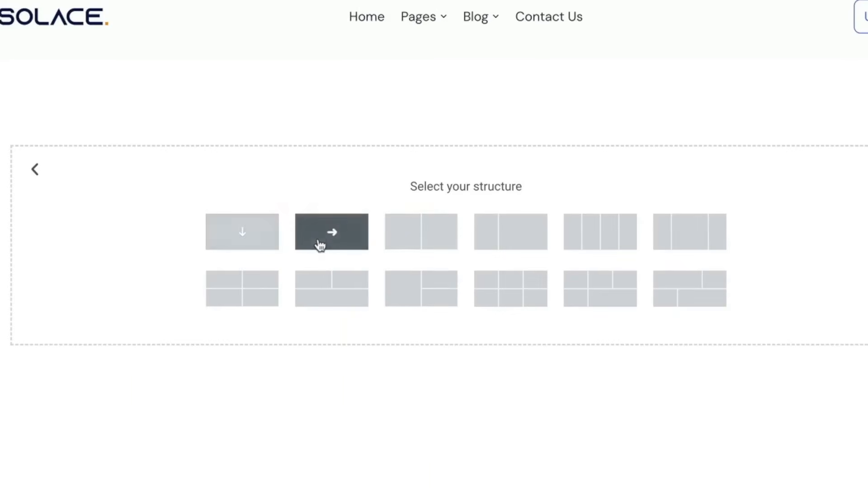
click(418, 236)
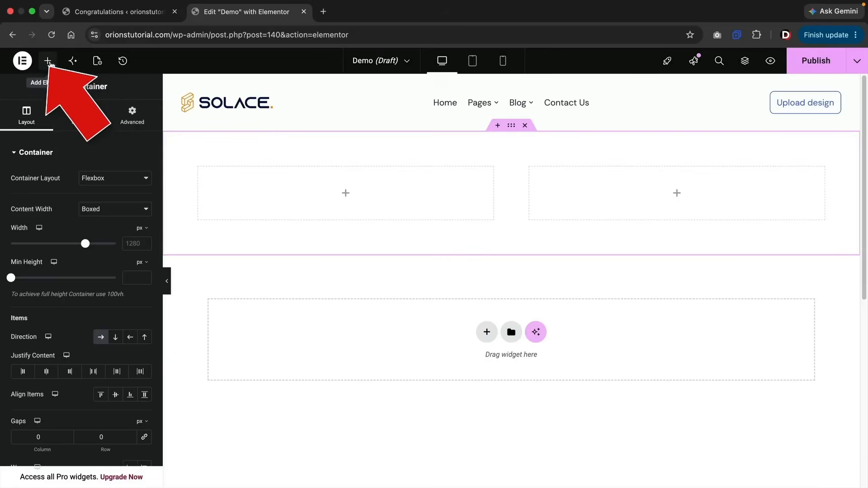
Place a Heading widget in the first column of the two-column container.
click(49, 62)
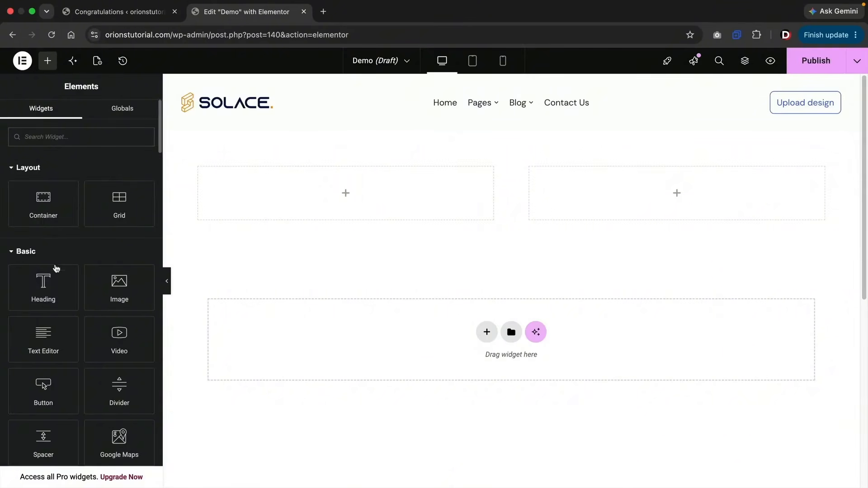
drag(41, 287, 298, 201)
drag(324, 195, 334, 170)
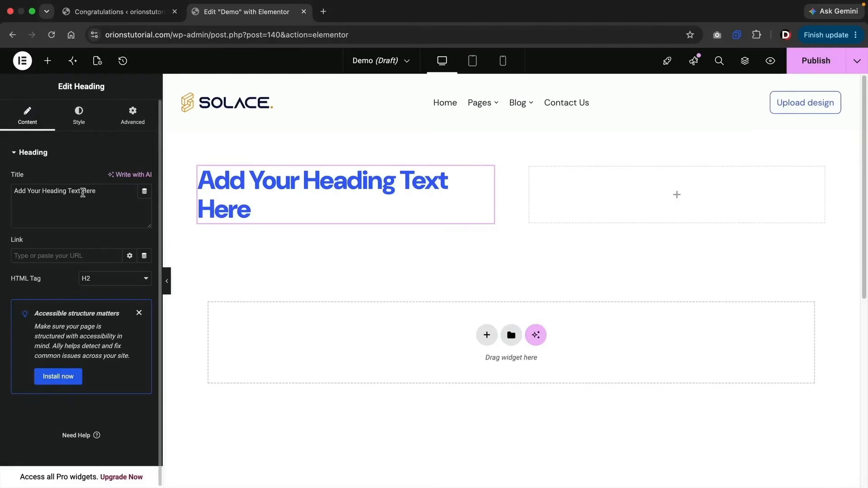
Set the heading's typography size to 56 px.
click(80, 123)
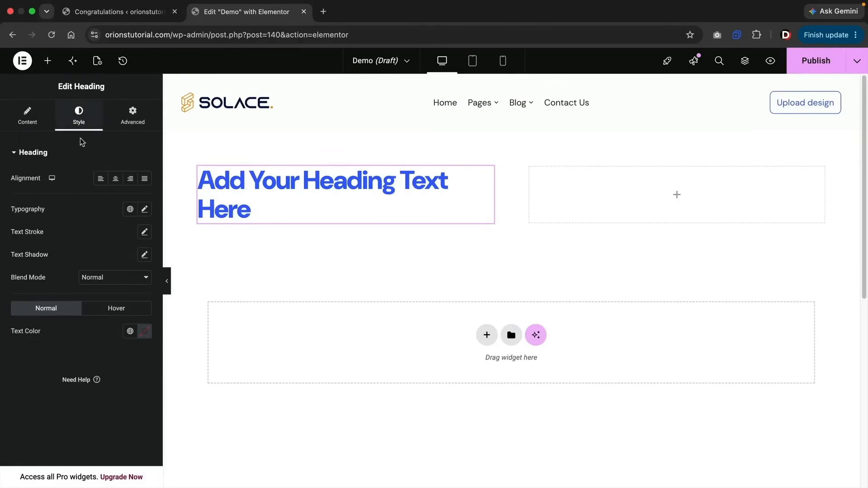
click(145, 209)
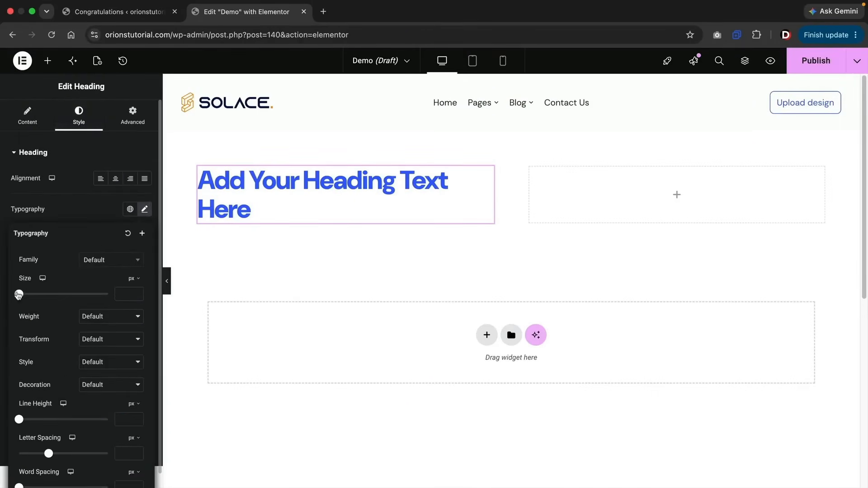
drag(19, 294, 47, 295)
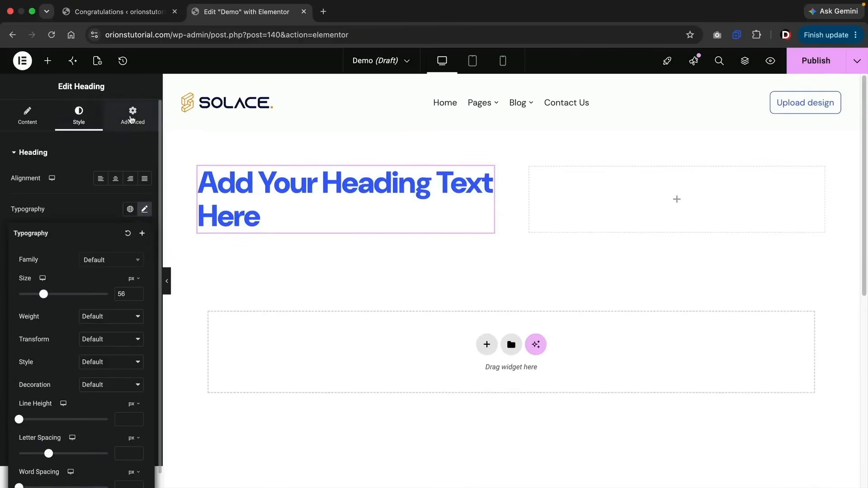
Give the heading a Slide In Left entrance animation in its motion effects.
click(131, 119)
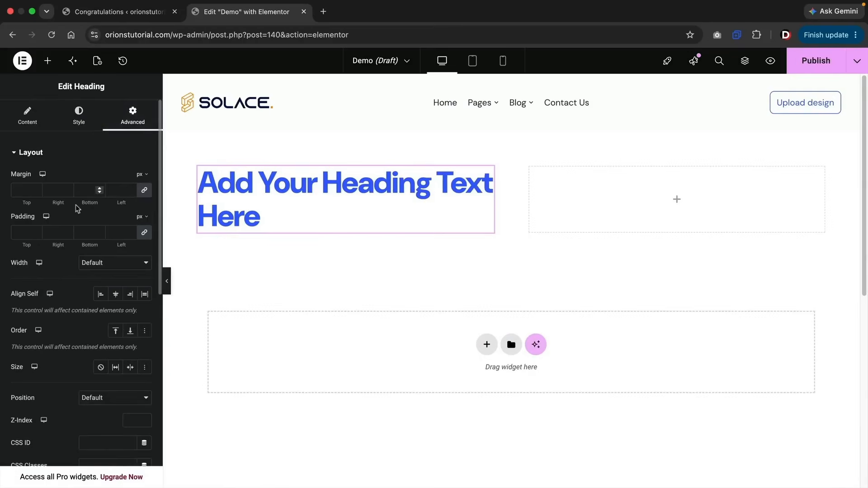
scroll(71, 241, down, 1)
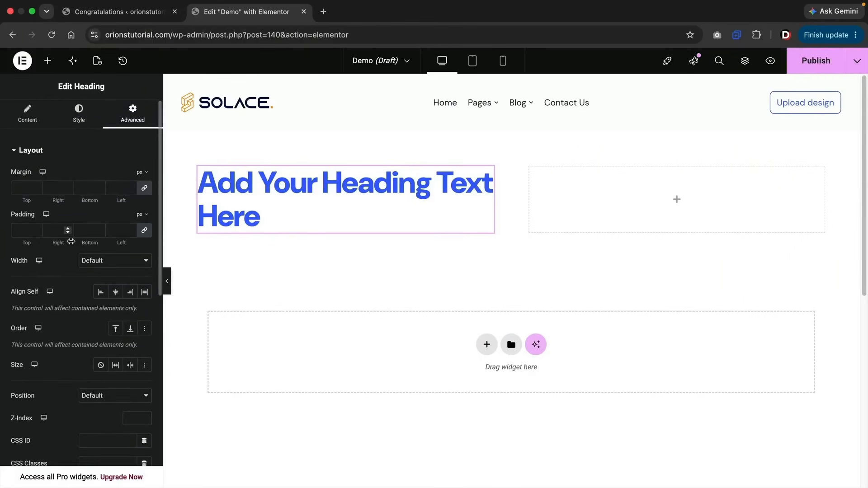
scroll(71, 241, down, 10)
click(65, 249)
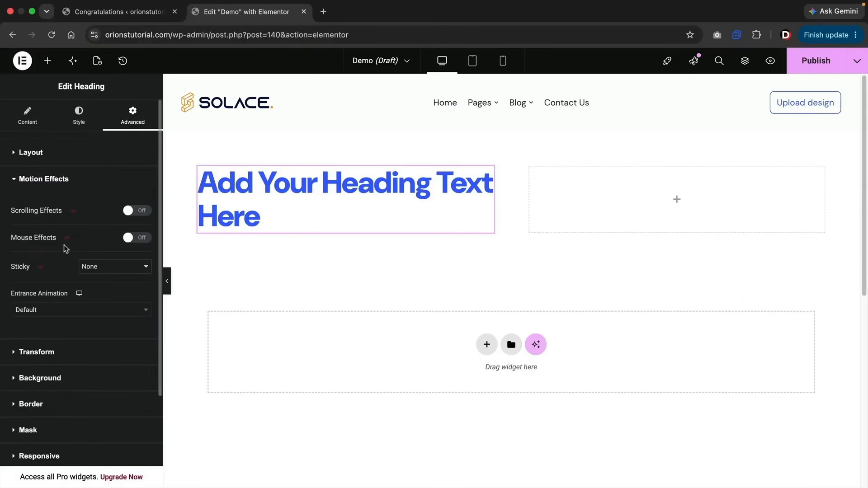
click(63, 309)
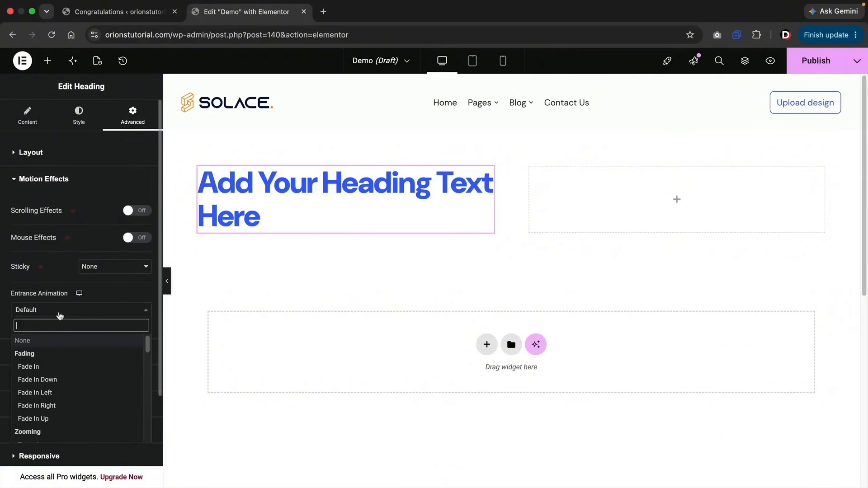
scroll(66, 347, down, 5)
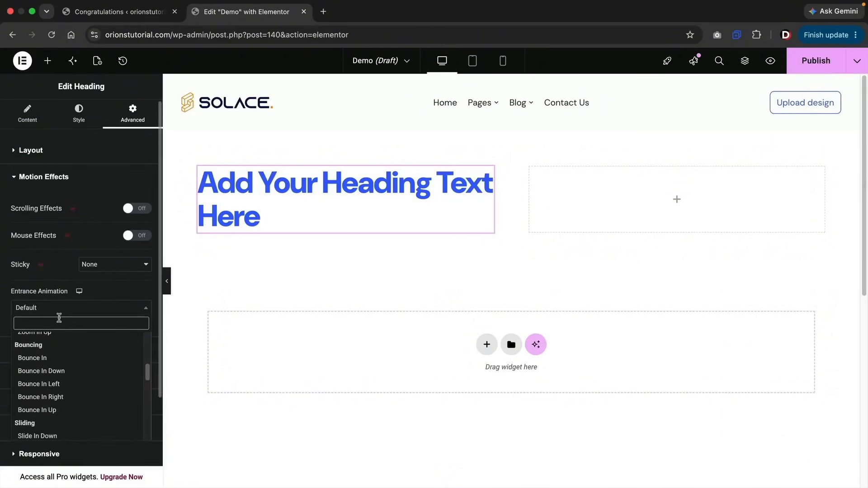
scroll(59, 397, down, 3)
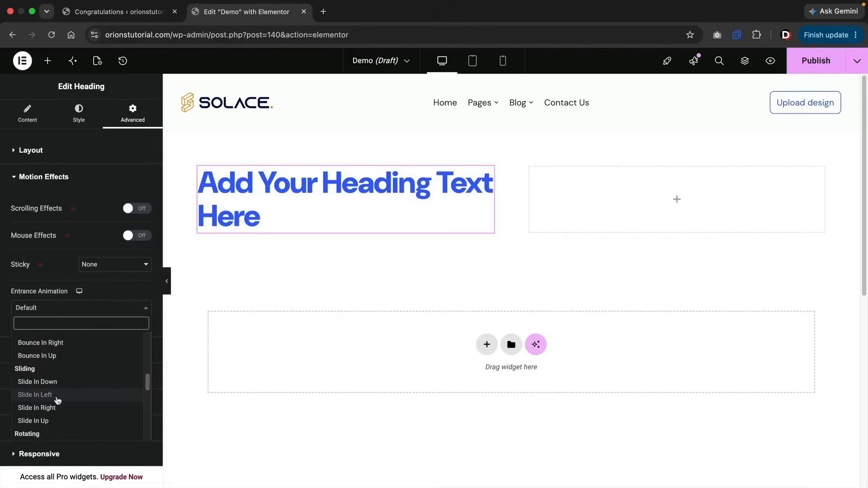
click(58, 395)
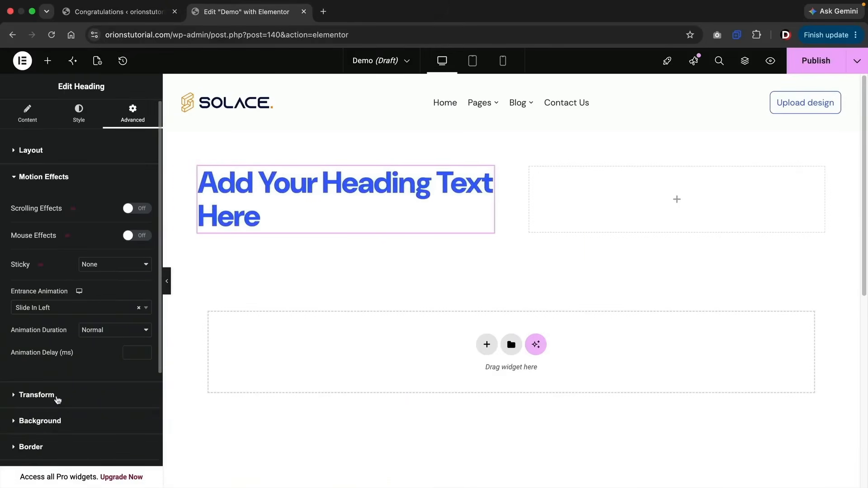
Try the Rotate In Down Left entrance animation on the heading and clear the entrance animation back to Default.
click(92, 312)
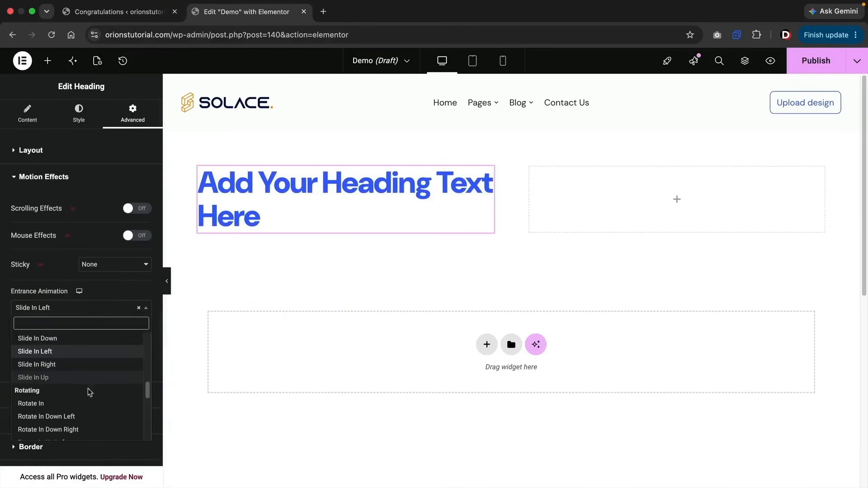
click(89, 413)
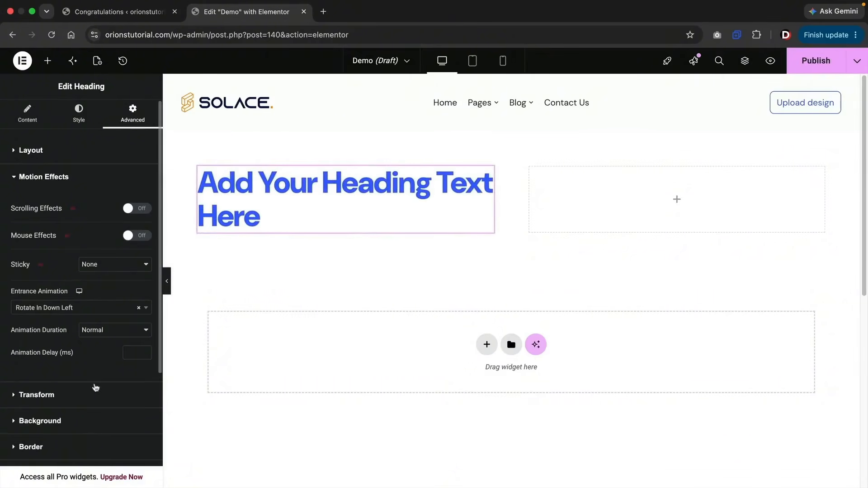
click(139, 307)
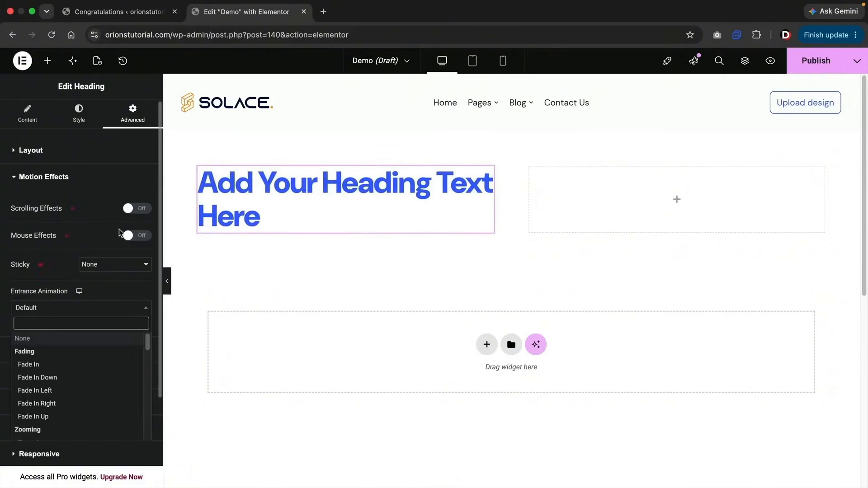
Replace the heading's title text with "Create A New WordPress Website".
click(32, 115)
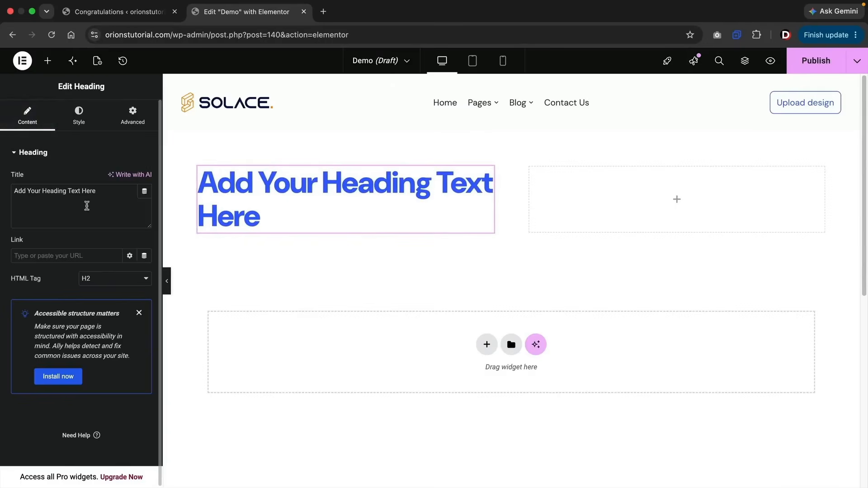
click(105, 194)
key(super+a)
key(BackSpace)
text(Create )
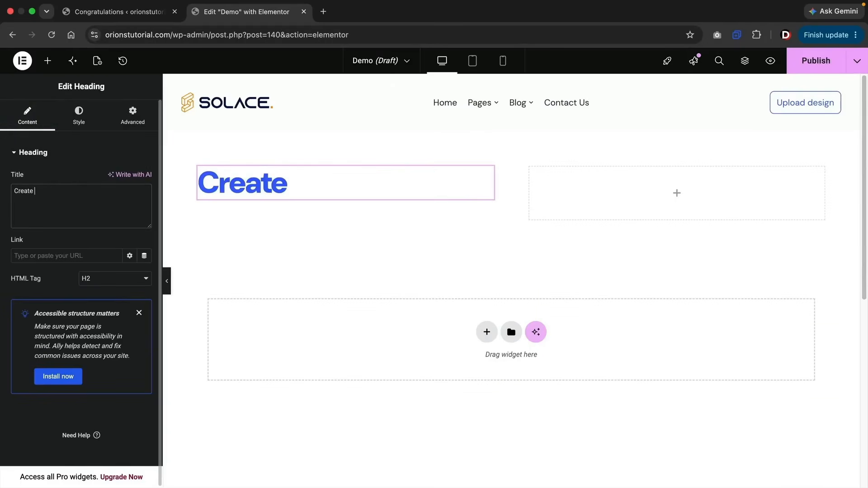
text(A New WordPress Website)
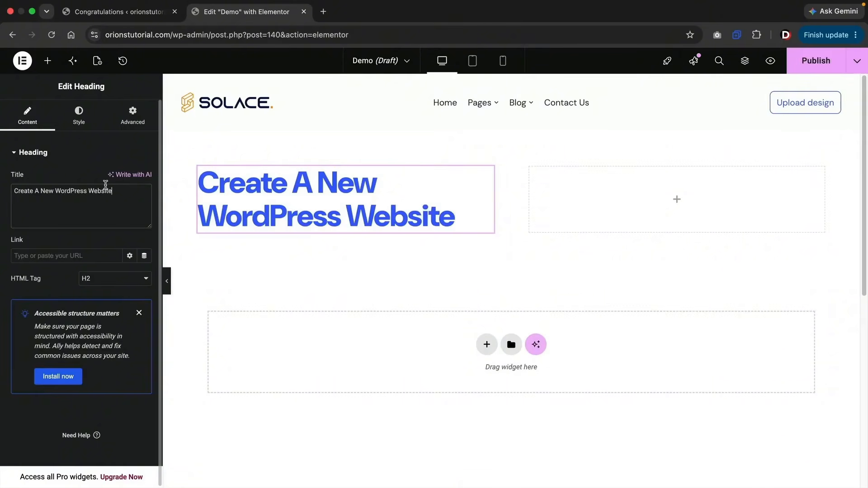
Add a Text Editor widget below the heading and append a copy of its "Ut elit tellus, luctus nec ullamcorper mattis, pulvinar dapibus leo." sentence.
click(47, 60)
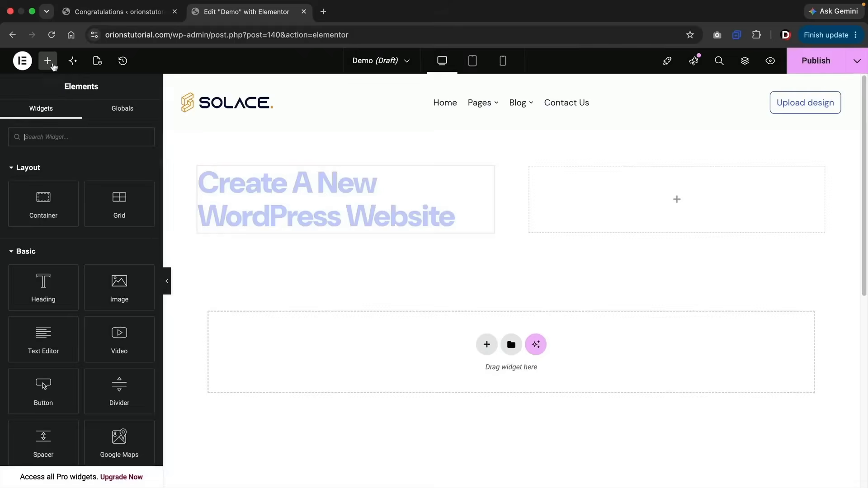
drag(47, 345, 260, 220)
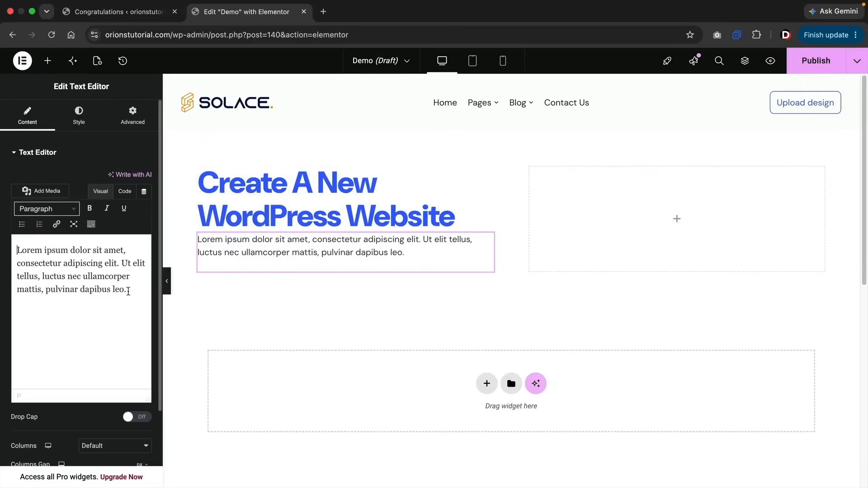
drag(128, 291, 121, 262)
right_click(122, 263)
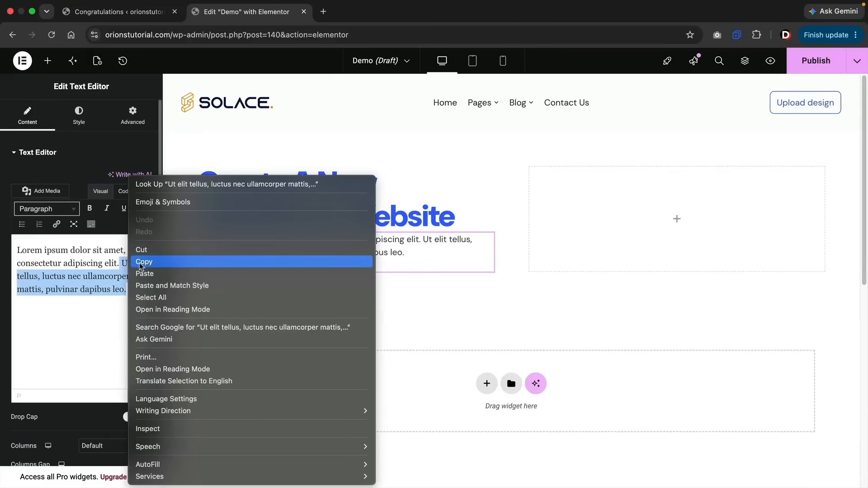
click(144, 262)
click(138, 292)
right_click(138, 289)
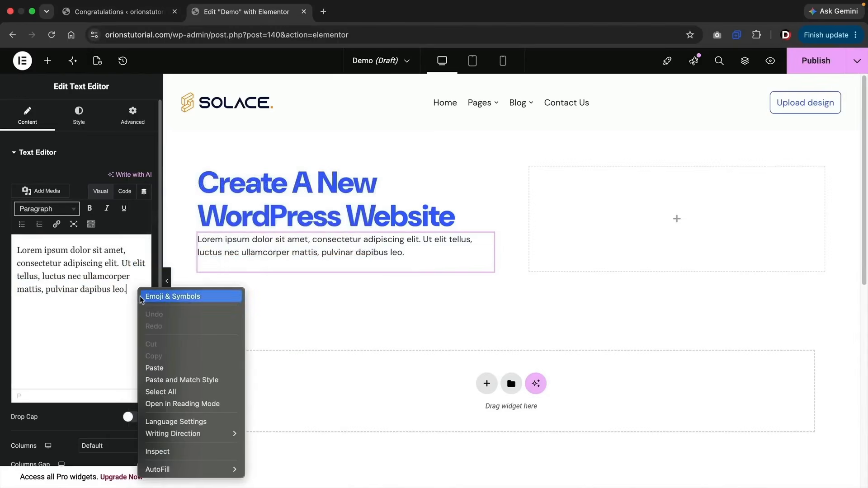
click(161, 372)
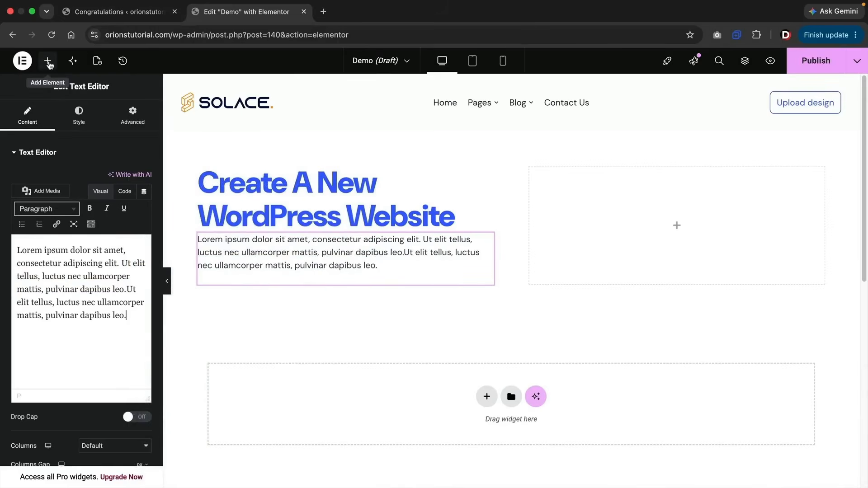
Place a Button widget below the paragraph text in the first column.
click(48, 60)
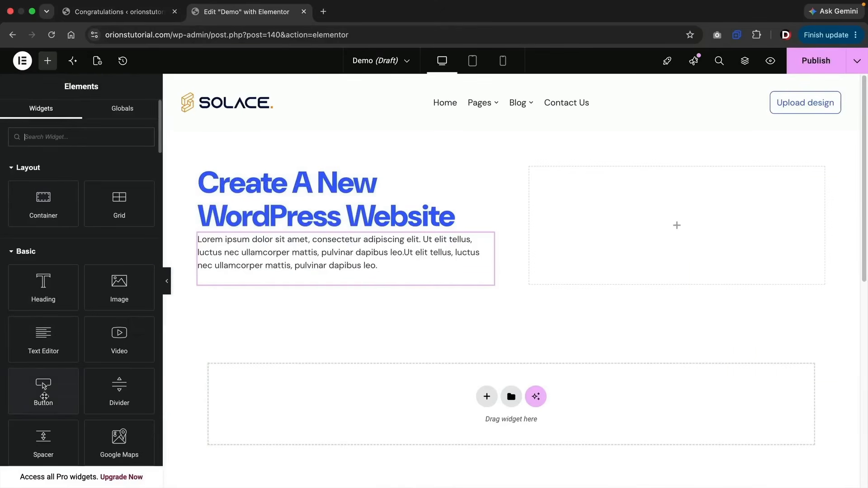
drag(54, 392, 265, 271)
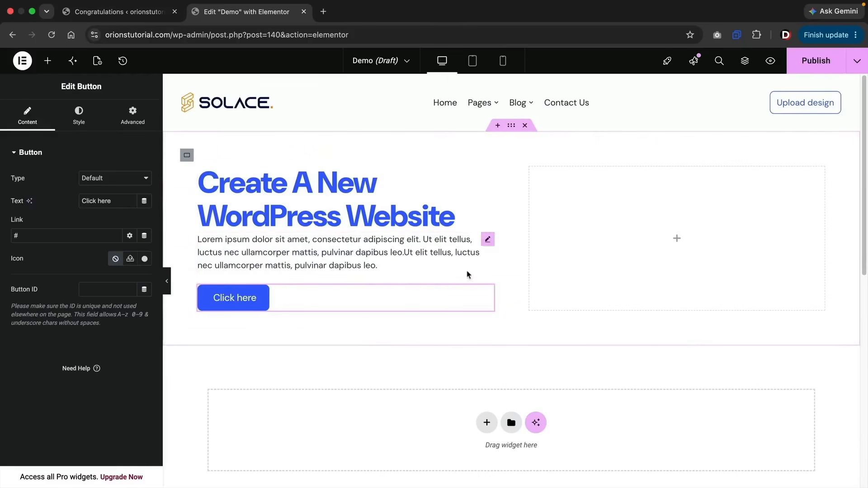
Set the minimum height of the outer two-column container to 80 vh.
click(513, 128)
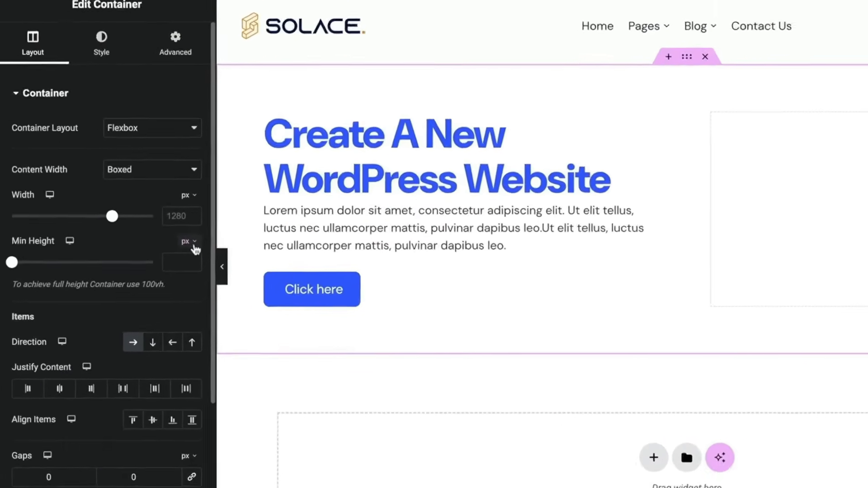
drag(216, 273, 173, 274)
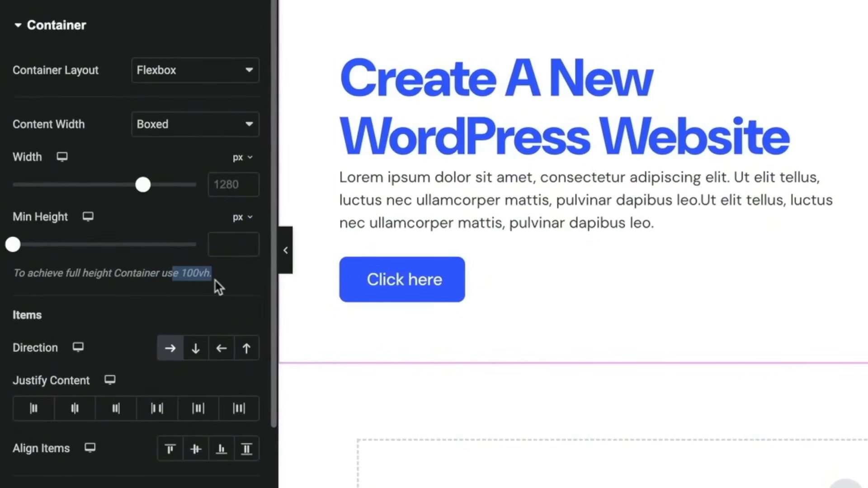
click(254, 222)
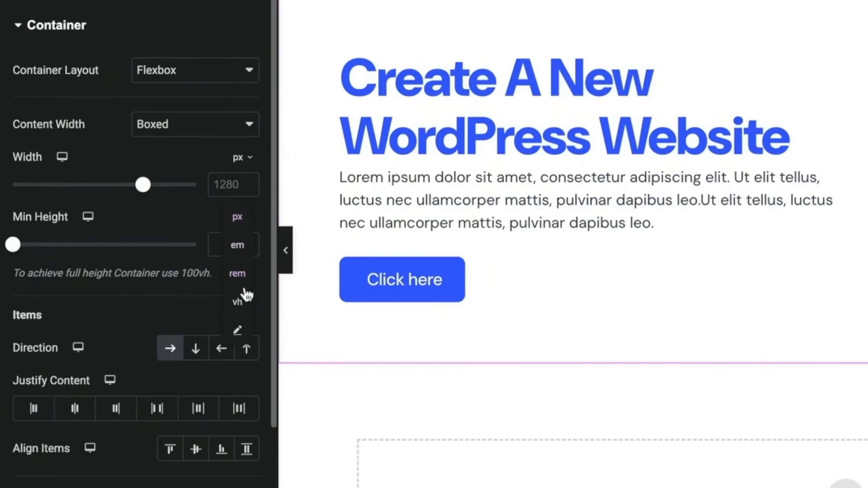
click(238, 303)
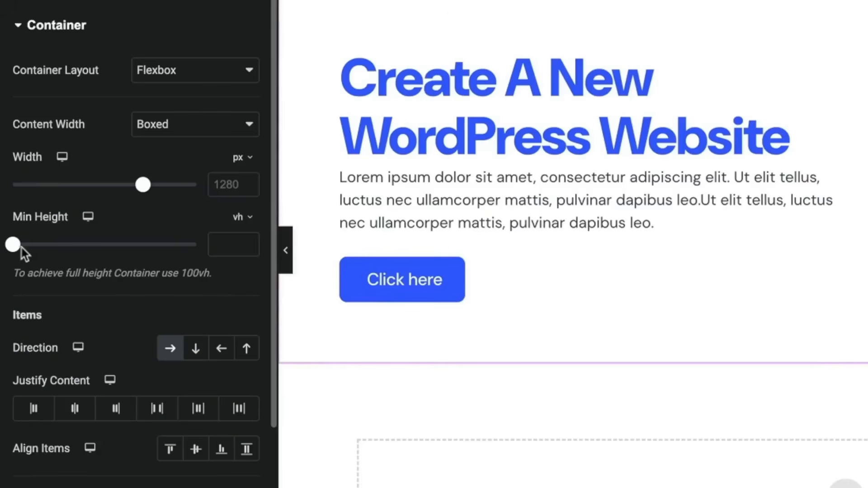
drag(21, 255, 164, 258)
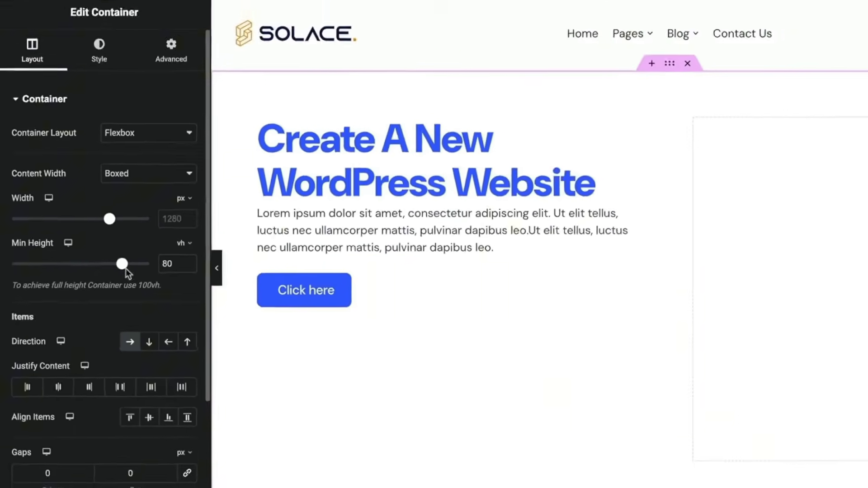
scroll(264, 310, down, 2)
scroll(301, 335, up, 2)
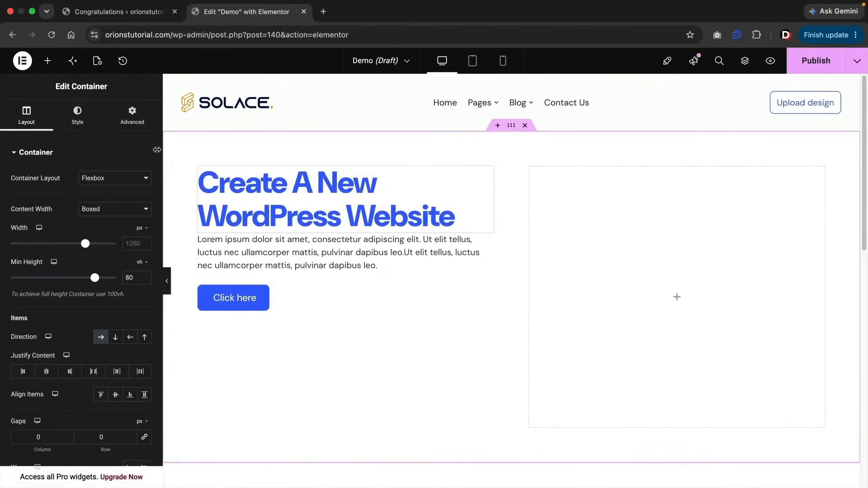
Give the outer container a classic background in the near-black color #0A0A0A.
click(77, 116)
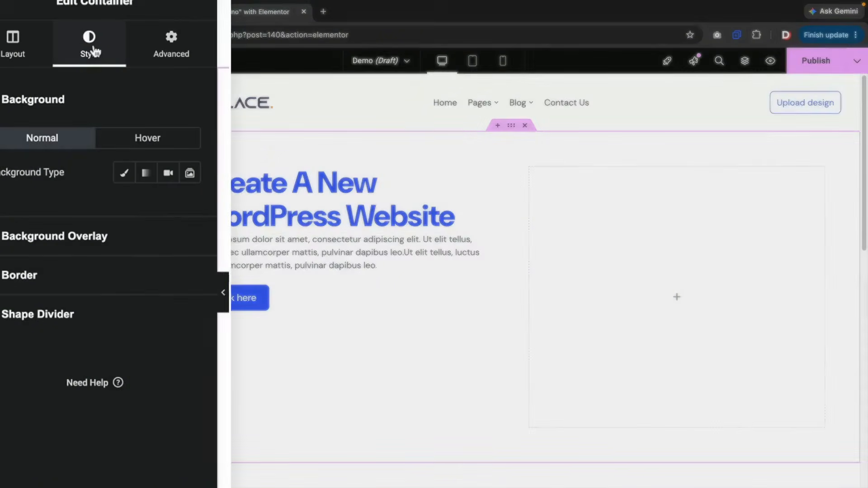
click(124, 175)
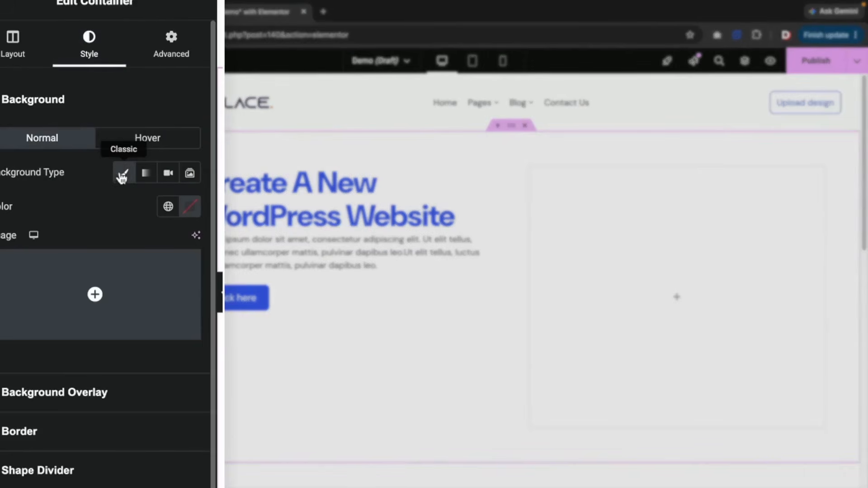
click(190, 206)
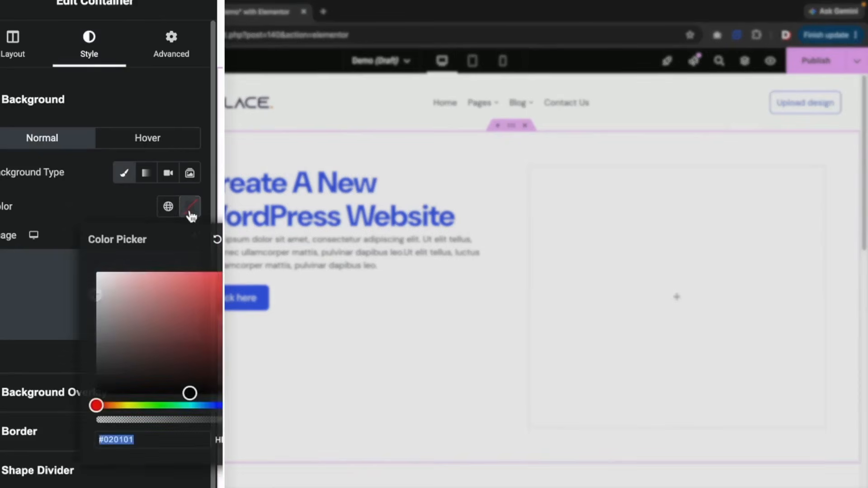
drag(149, 316, 95, 389)
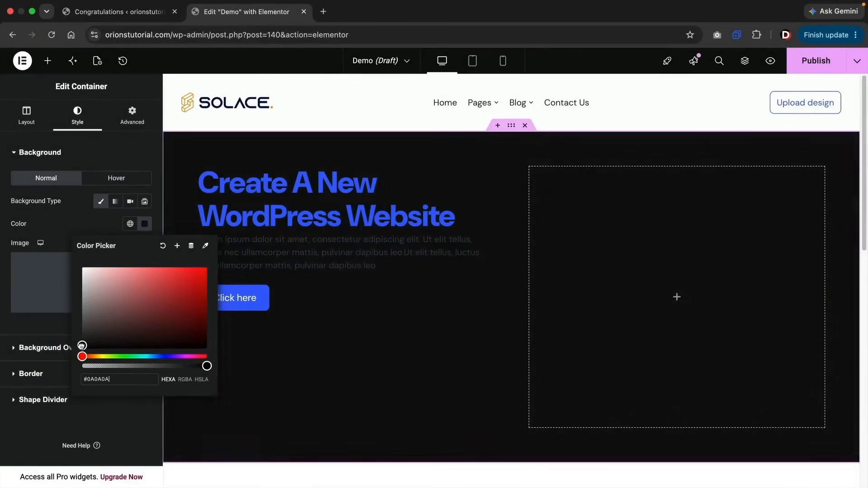
click(85, 227)
Set the text color of the paragraph below the heading to white.
click(280, 254)
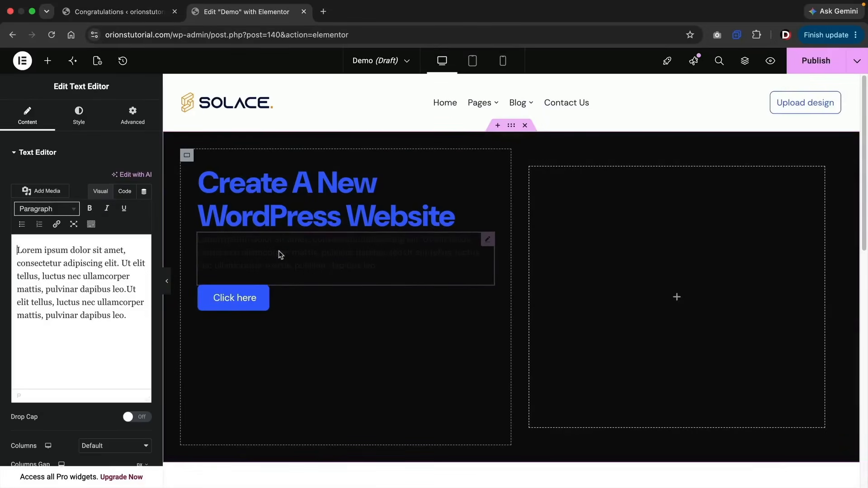
click(80, 119)
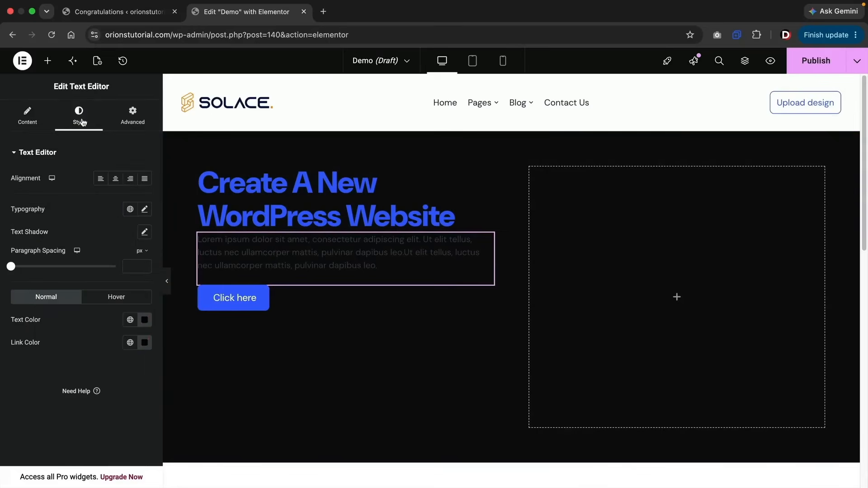
click(143, 322)
click(96, 197)
click(54, 200)
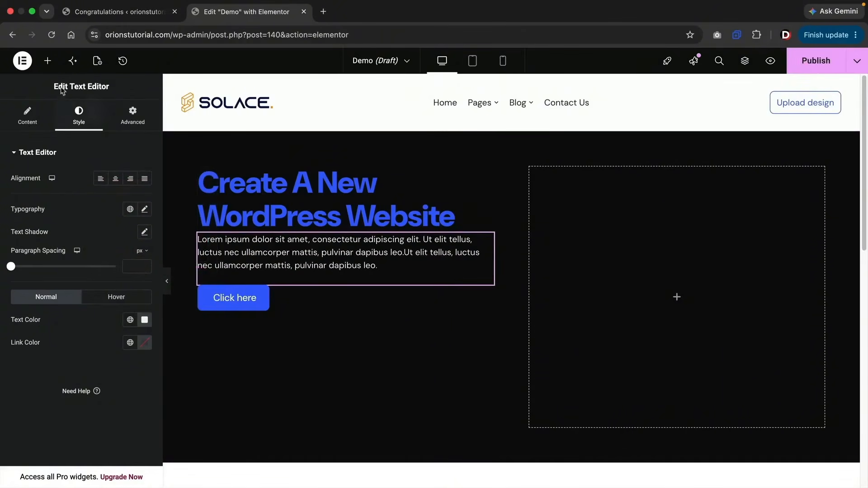
Place an Image widget in the second column and assign it portrait-of-business-man-FKN9CNT-1-1.jpg from the media library.
click(47, 61)
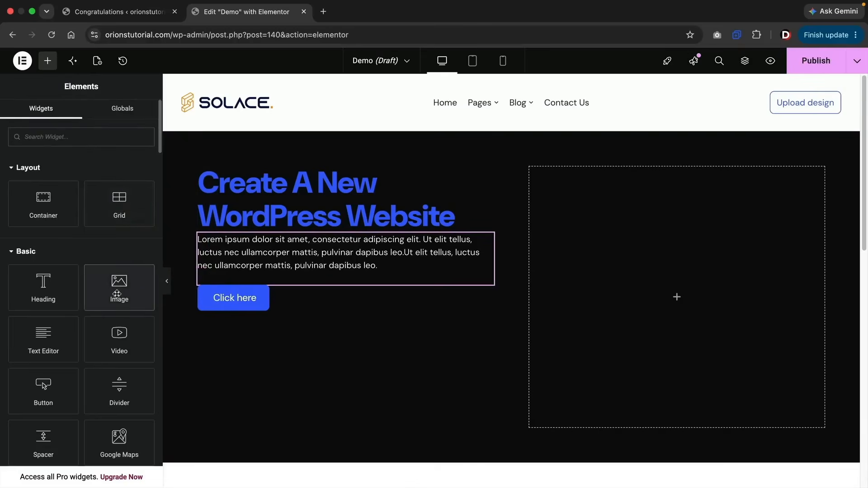
drag(119, 288, 625, 292)
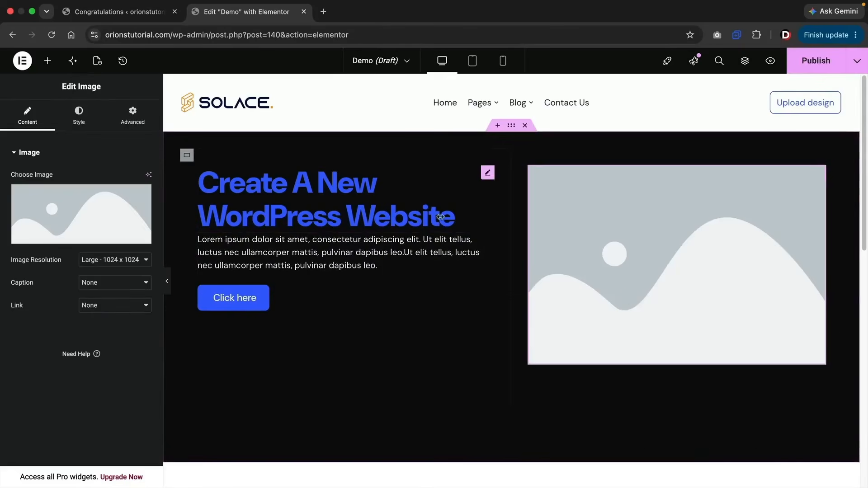
click(77, 211)
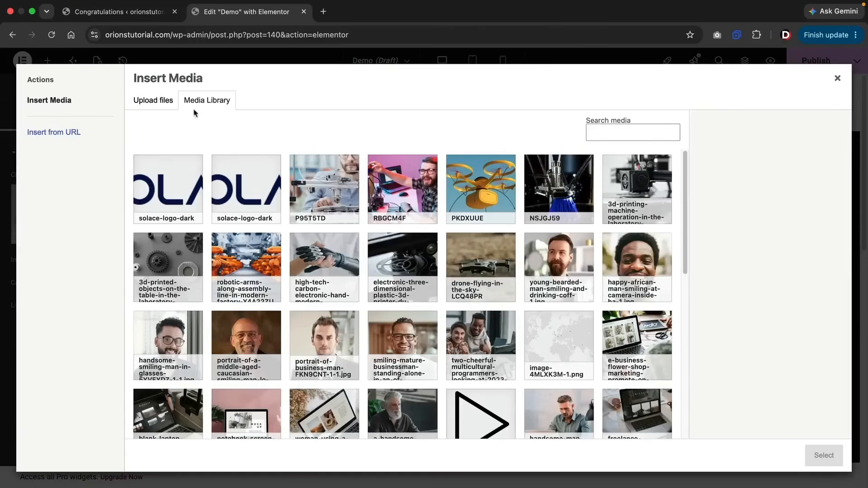
click(197, 105)
scroll(433, 321, down, 8)
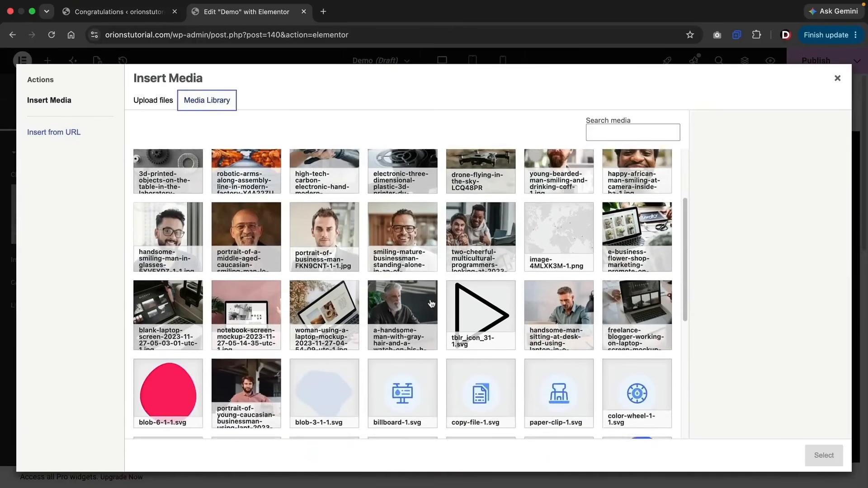
scroll(415, 353, up, 8)
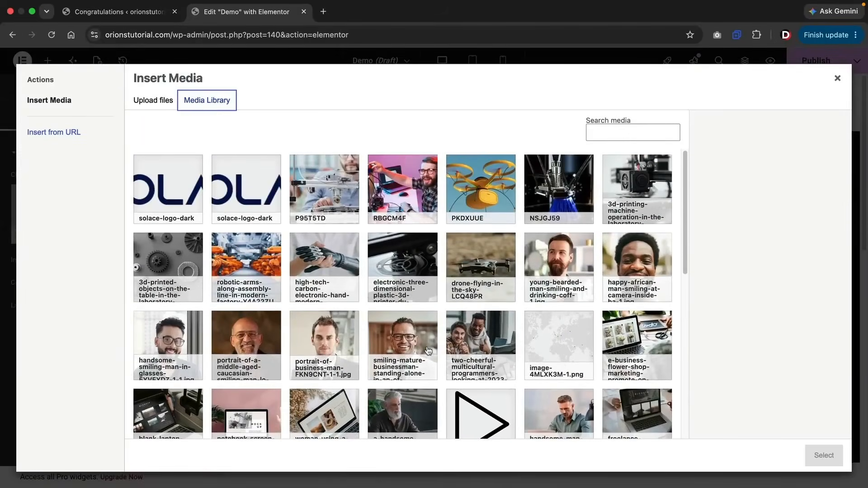
click(332, 334)
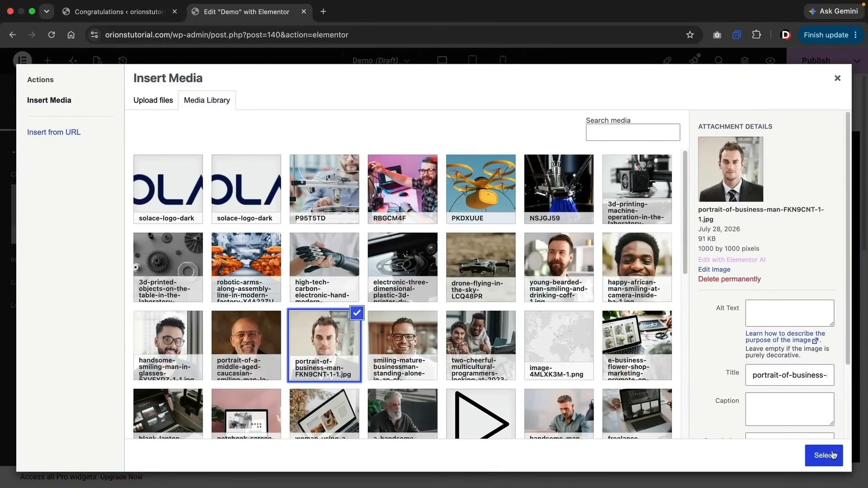
click(823, 456)
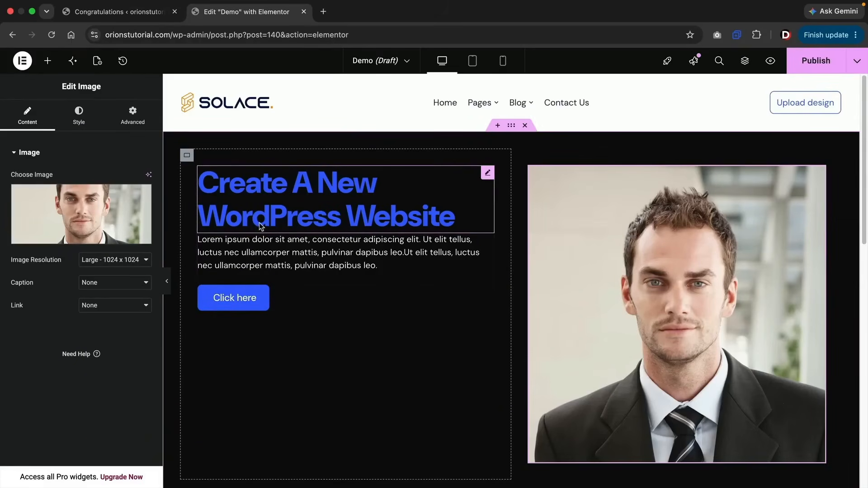
Center the first column's content vertically in a column direction and set its column and row gaps to 25 px.
click(187, 157)
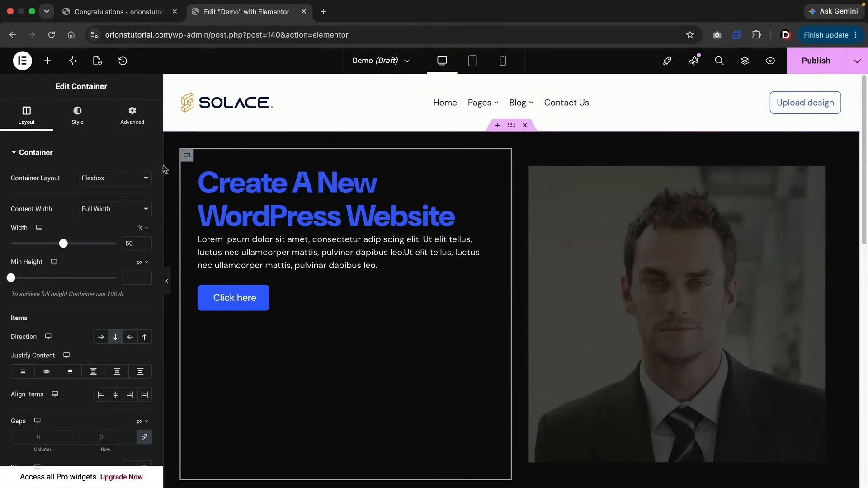
scroll(70, 295, down, 1)
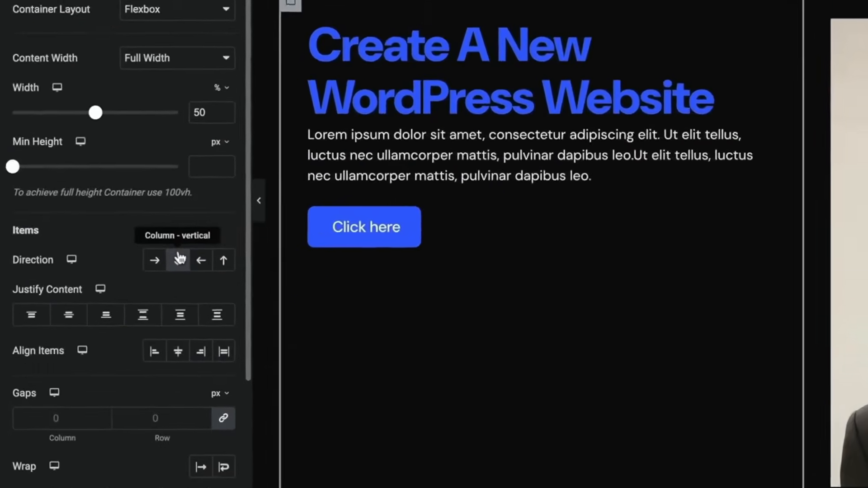
click(180, 259)
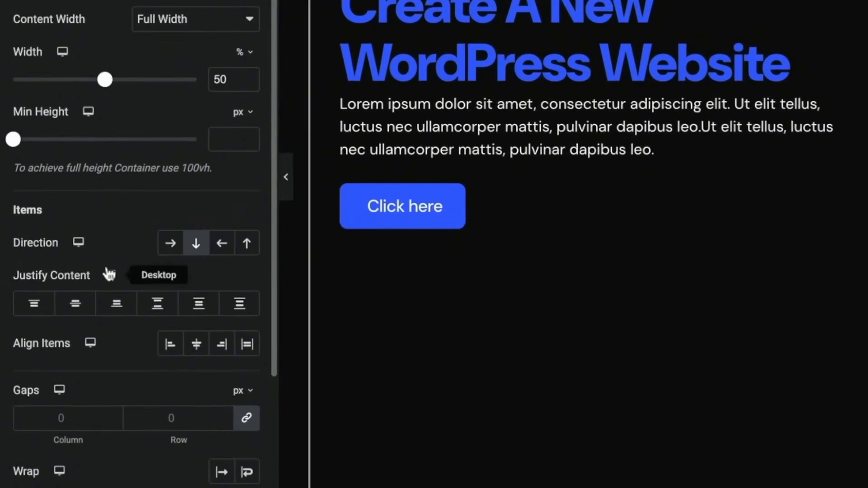
click(79, 311)
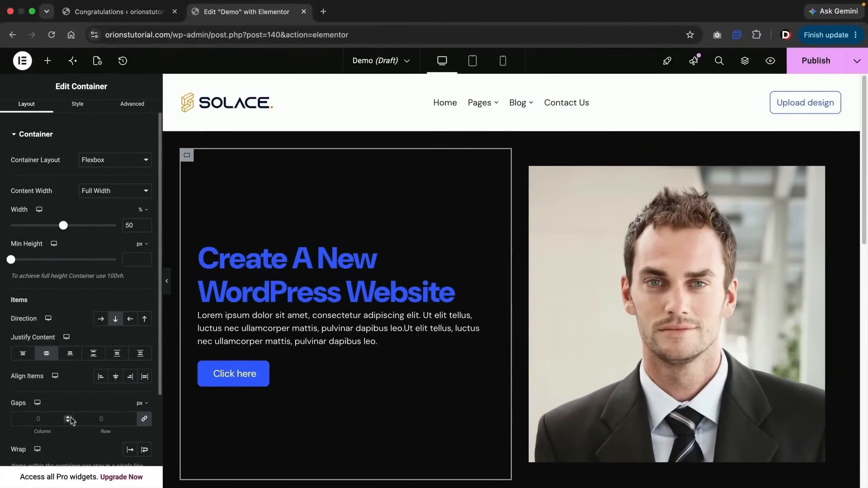
click(131, 418)
drag(132, 418, 131, 421)
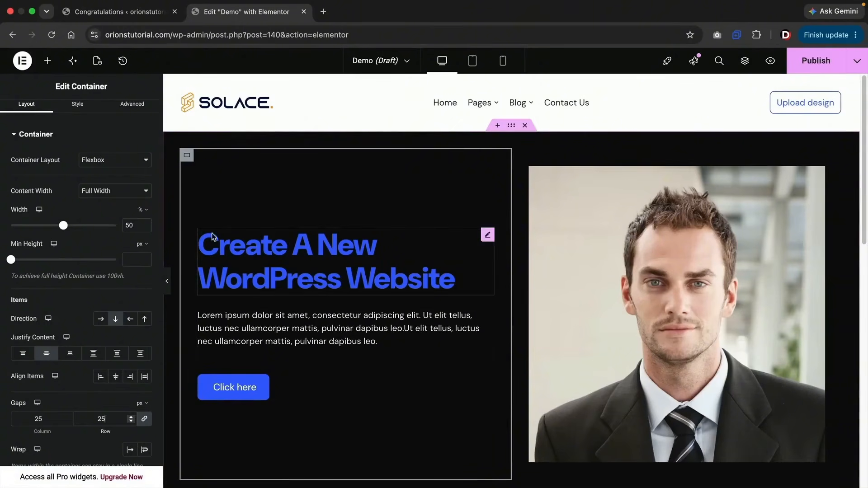
Try a horizontal row direction for the first column's items and return them to the vertical column direction.
click(101, 320)
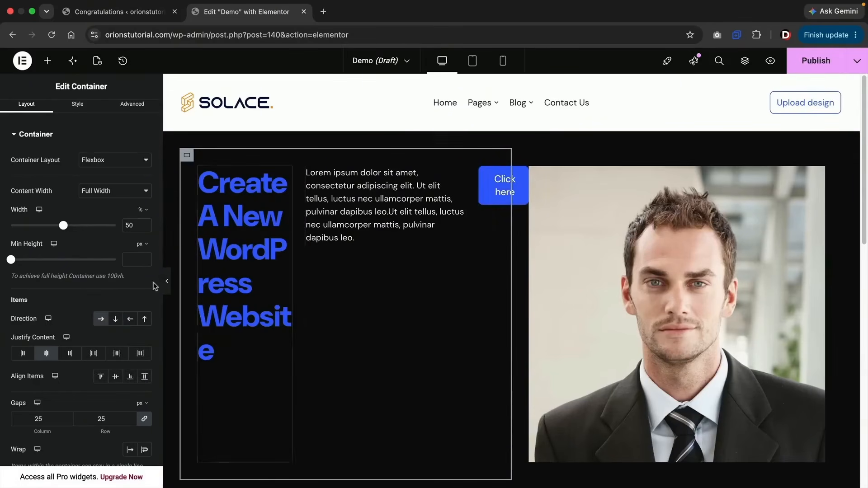
click(116, 320)
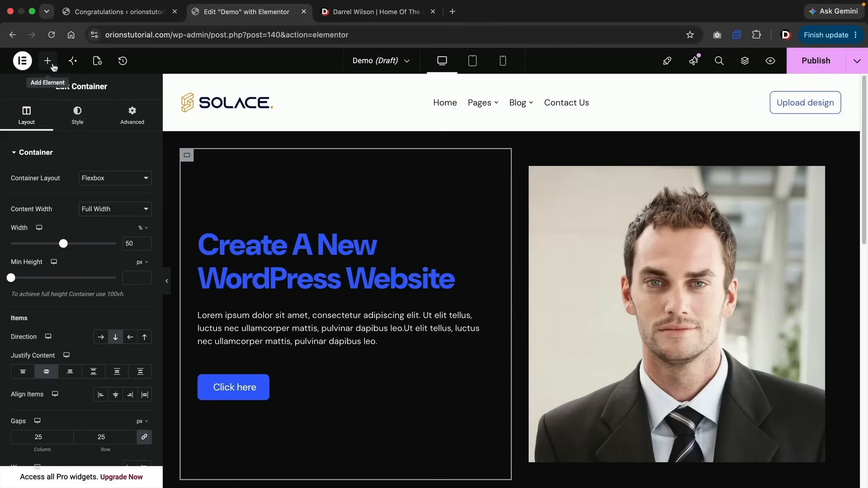
Add a second Button widget below the existing button in the first column and try to place it beside the other.
click(48, 62)
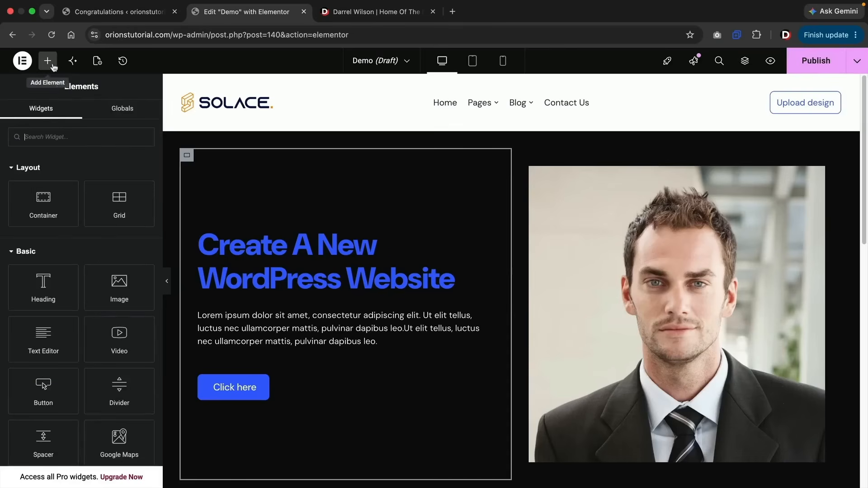
drag(52, 392, 239, 400)
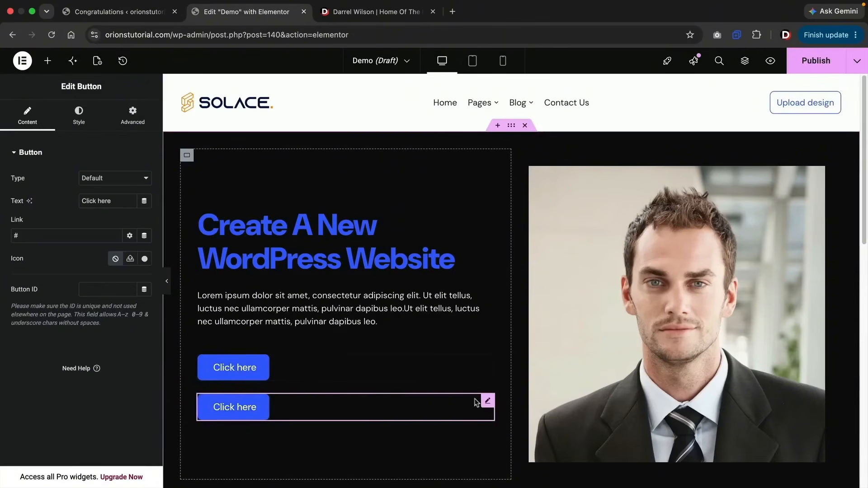
drag(476, 402, 269, 382)
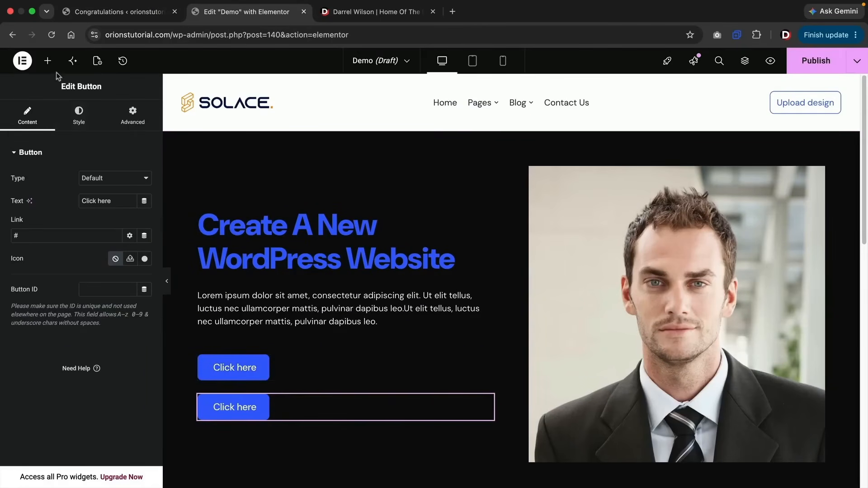
Insert a nested container below the paragraph in the first column and move both buttons into it.
click(48, 62)
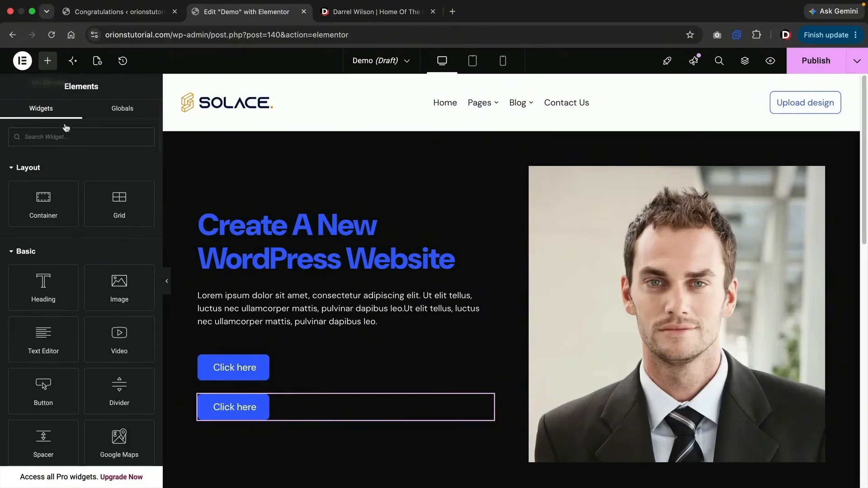
drag(43, 201, 240, 330)
scroll(248, 328, down, 3)
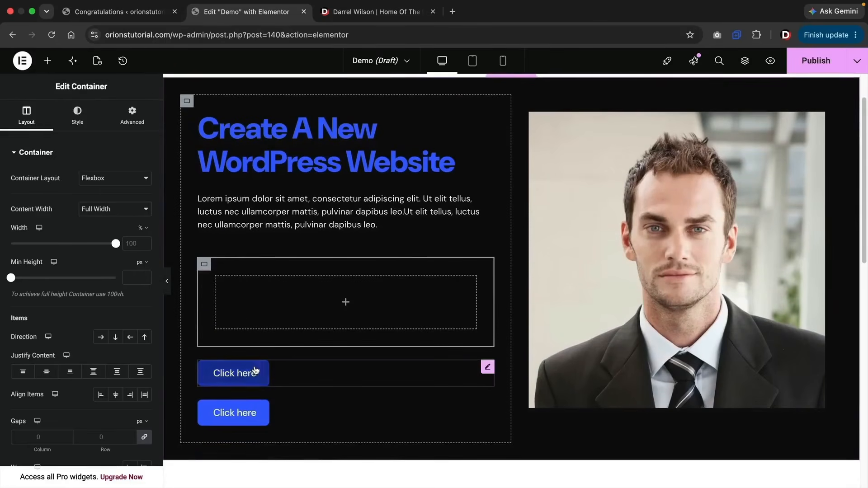
drag(251, 373, 282, 305)
drag(260, 369, 267, 311)
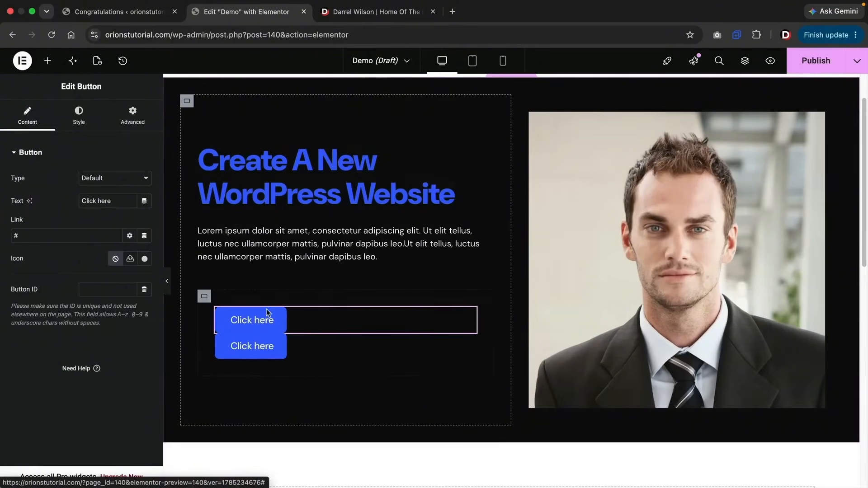
Arrange the nested button container as a horizontal row with column and row gaps of 25 px.
click(204, 297)
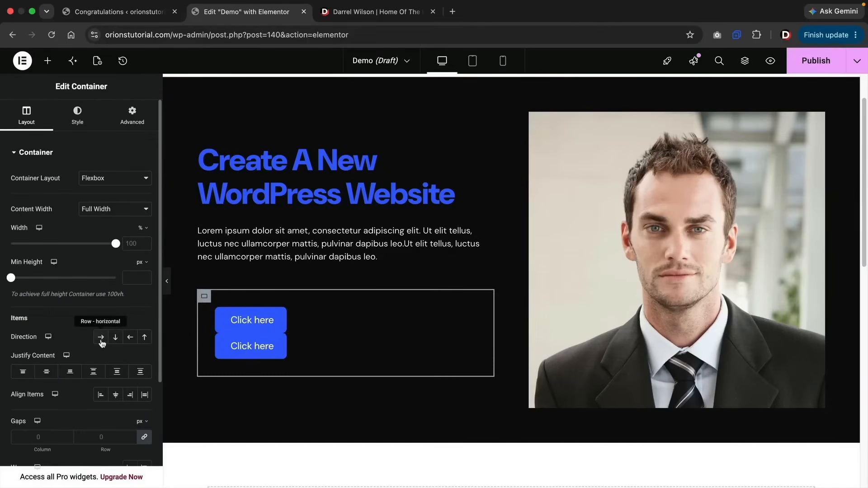
click(101, 338)
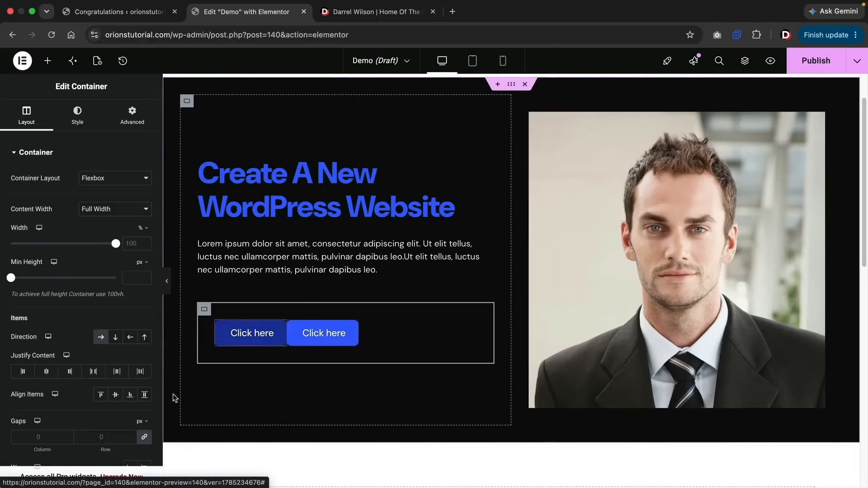
click(132, 437)
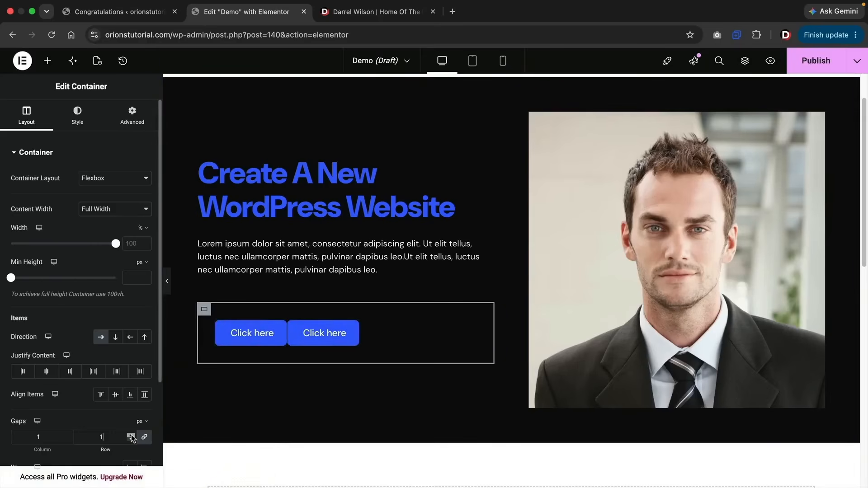
click(131, 436)
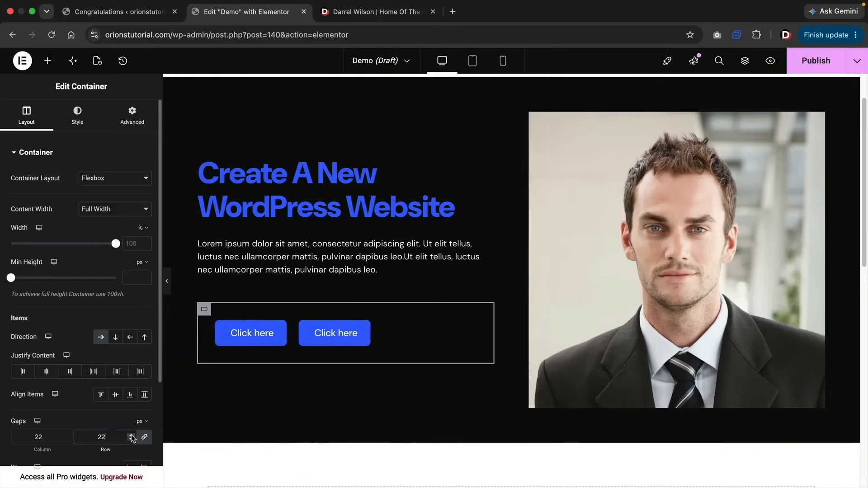
click(131, 436)
click(132, 436)
click(131, 436)
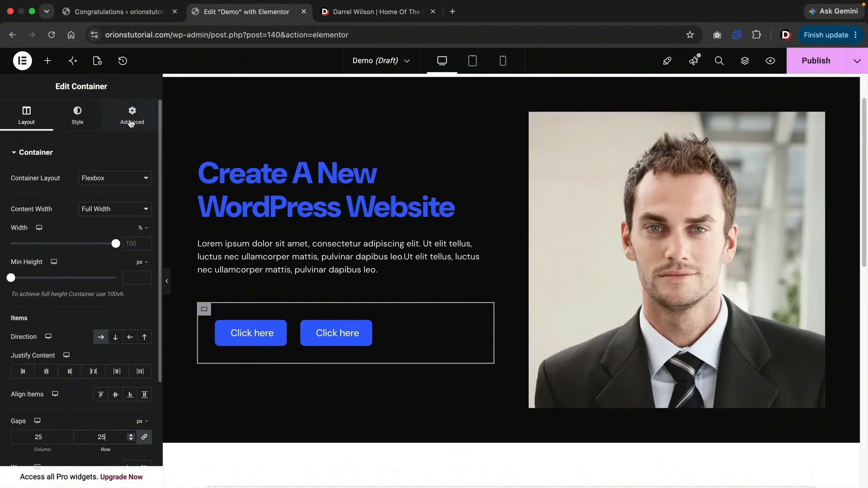
Set the padding of the nested button container to 0 px on all sides.
click(131, 123)
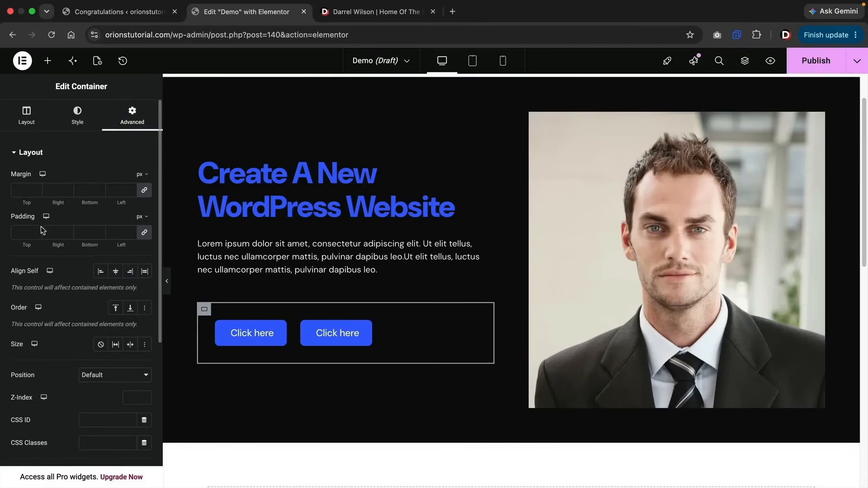
click(23, 232)
text(0)
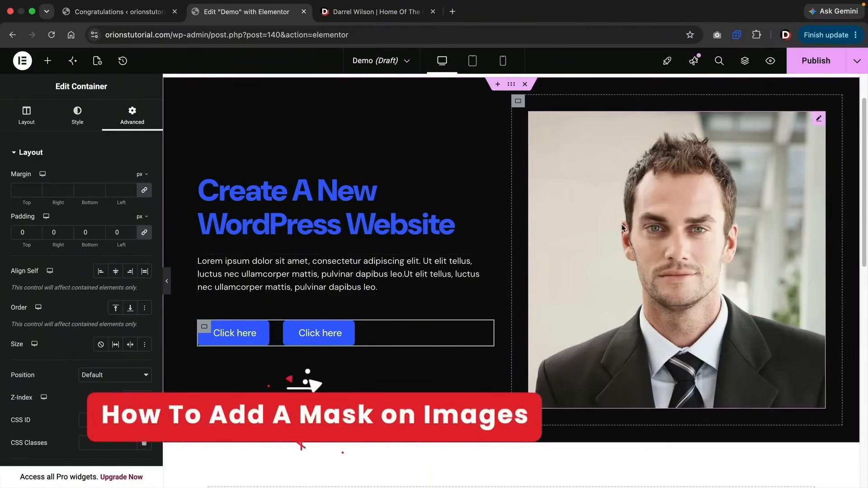
Turn on the mask for the portrait image in the second column.
click(602, 218)
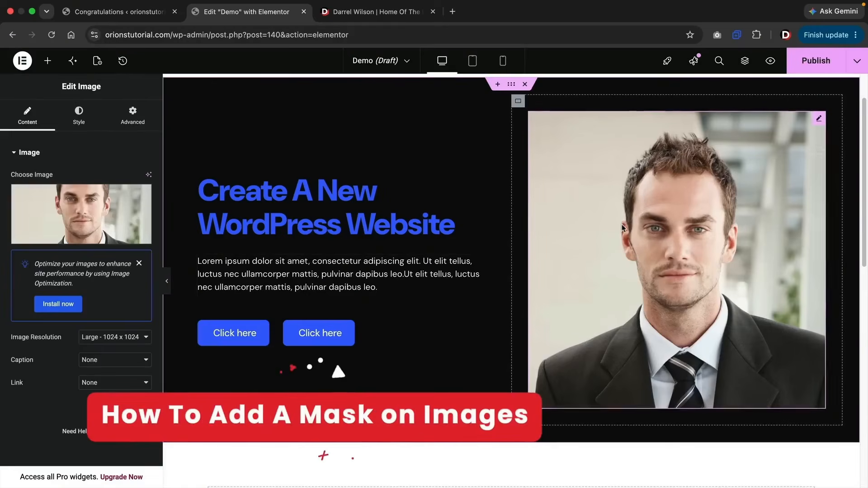
click(136, 119)
scroll(89, 221, down, 10)
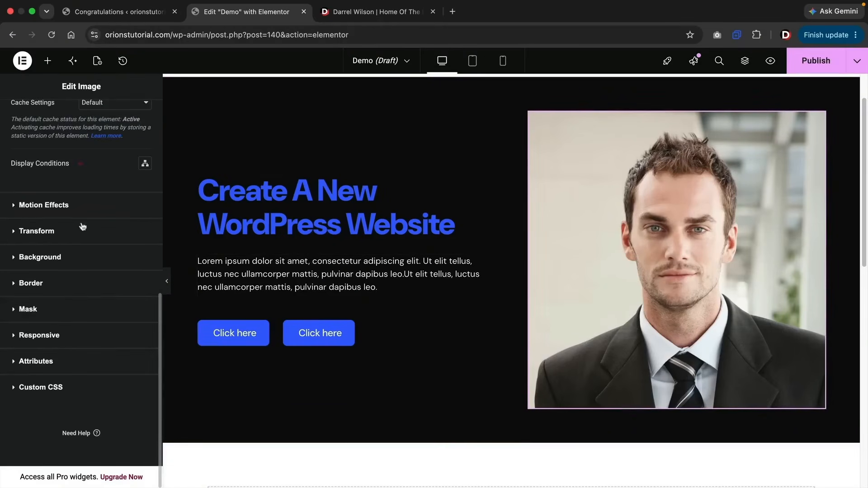
click(36, 307)
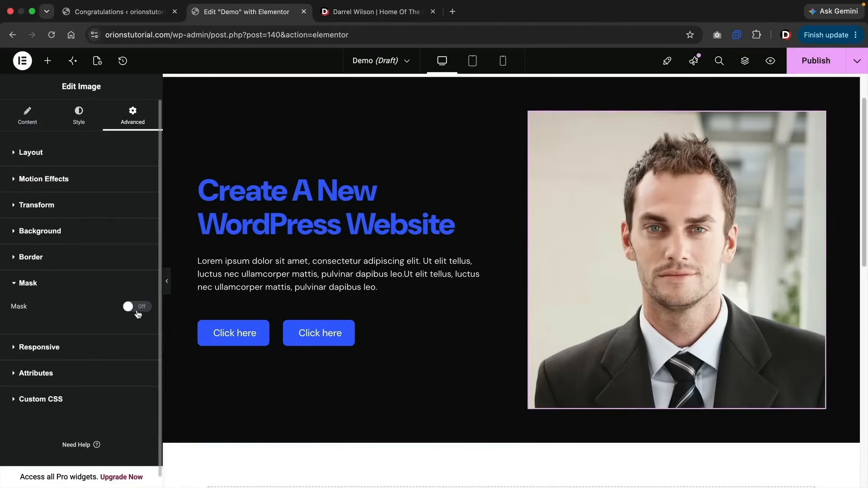
click(136, 310)
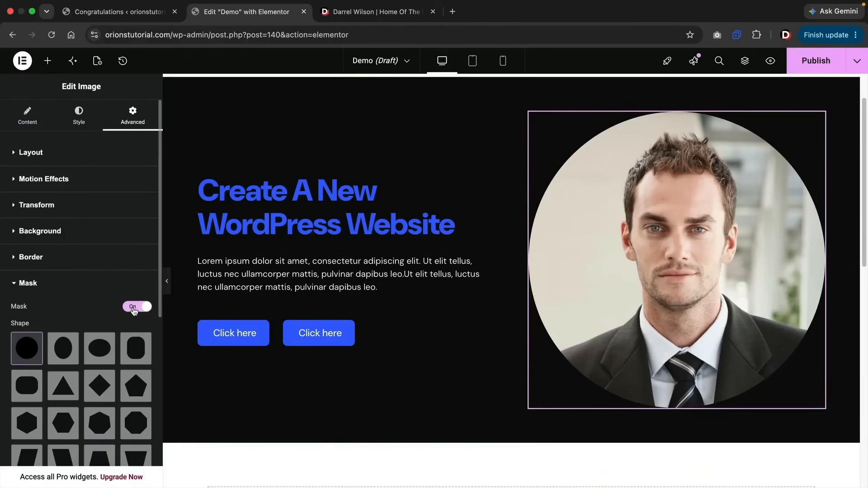
Try several mask shapes on the portrait image, including pill vertical, diamond and hexagon horizontal, and settle on Hexagon vertical.
click(137, 340)
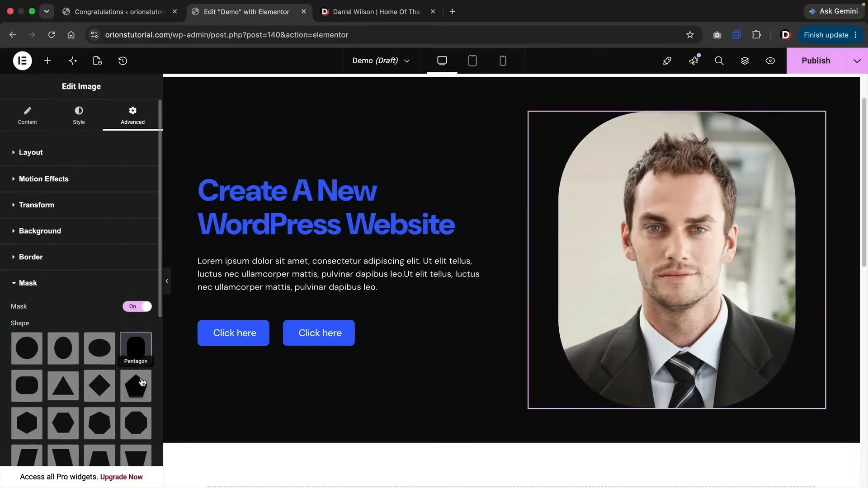
click(111, 385)
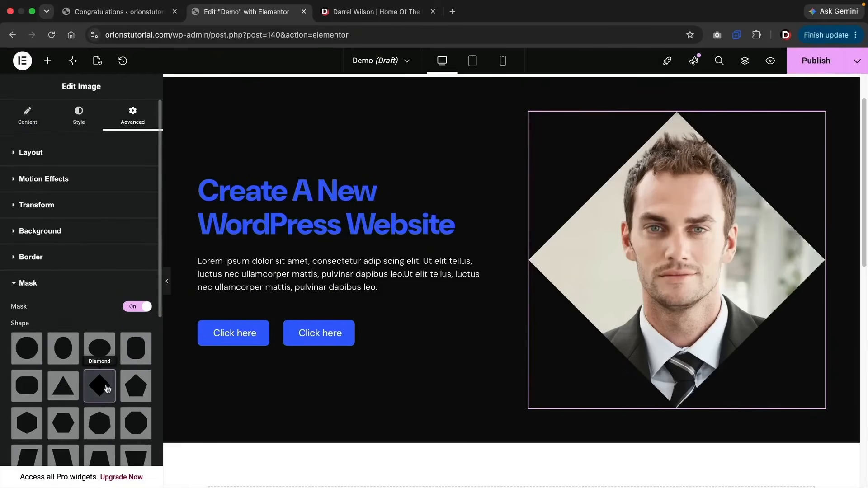
click(99, 423)
scroll(102, 427, down, 3)
click(135, 385)
scroll(135, 388, up, 3)
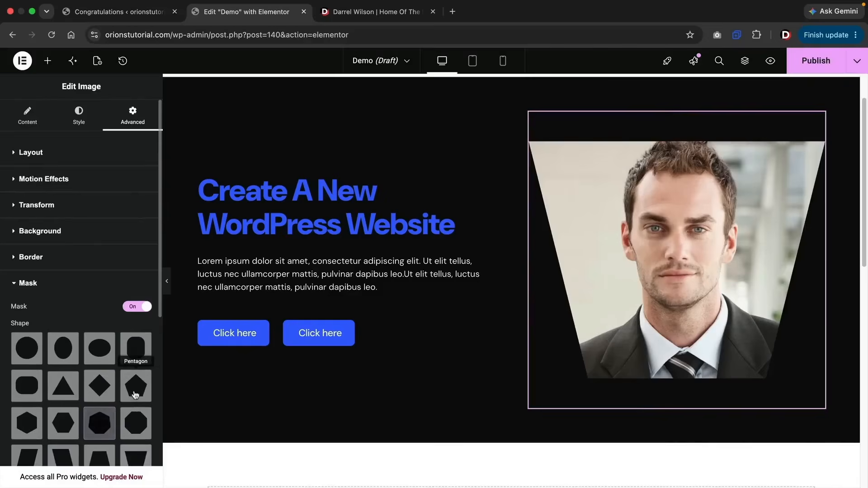
click(136, 416)
click(94, 413)
click(63, 420)
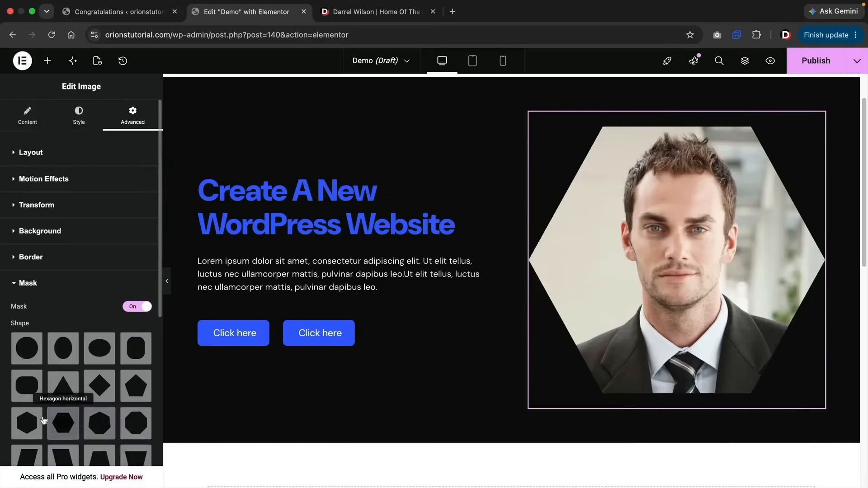
click(32, 420)
scroll(36, 419, down, 1)
scroll(37, 419, up, 1)
click(36, 420)
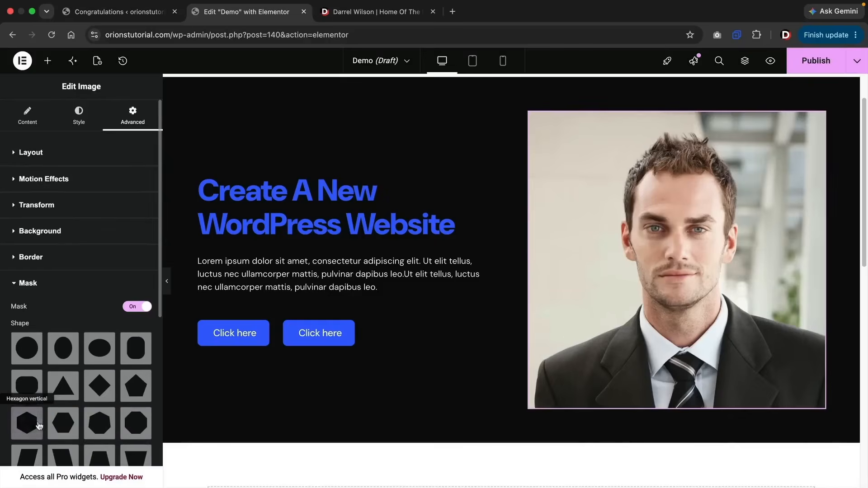
click(63, 418)
click(95, 397)
click(134, 349)
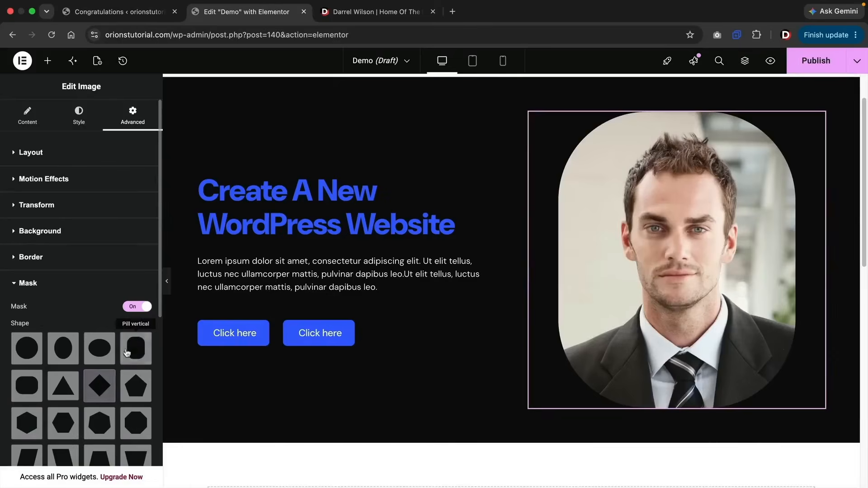
click(98, 349)
click(66, 352)
click(27, 423)
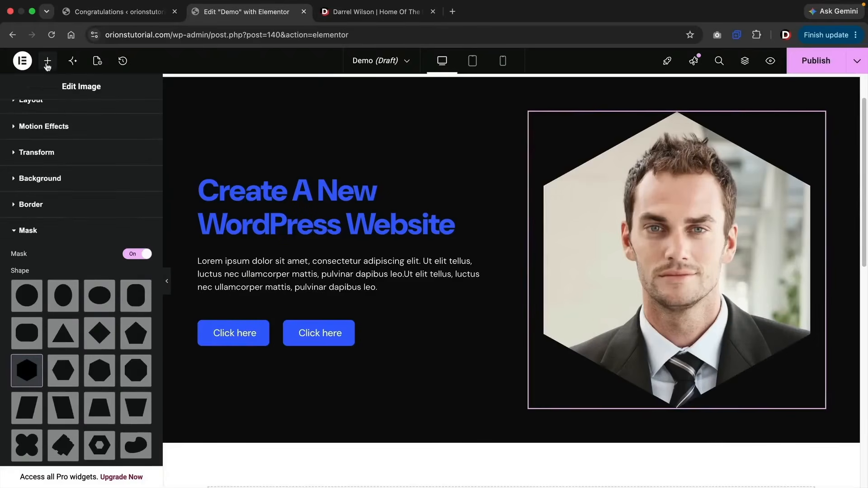
Duplicate the second button in the nested container and move the copy into the second column below the portrait image.
click(48, 61)
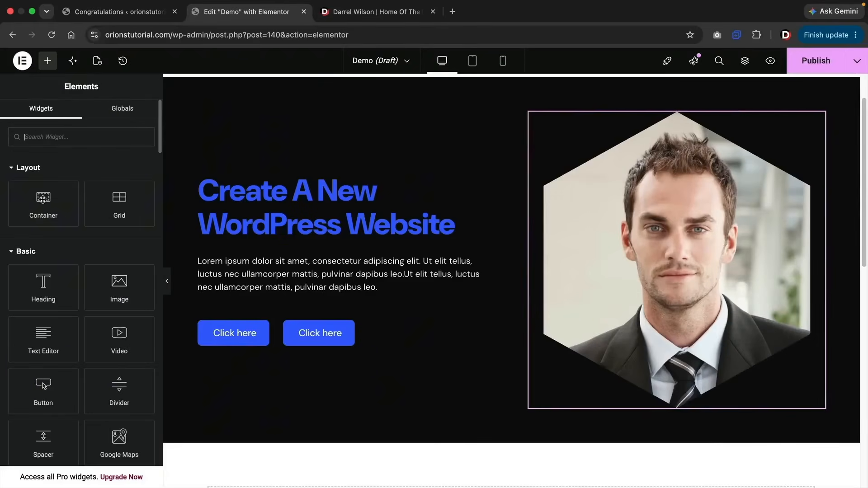
right_click(315, 333)
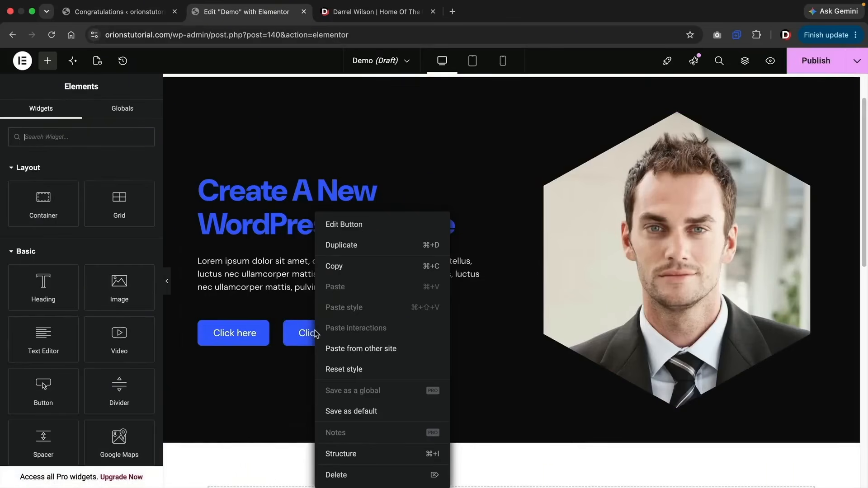
click(350, 246)
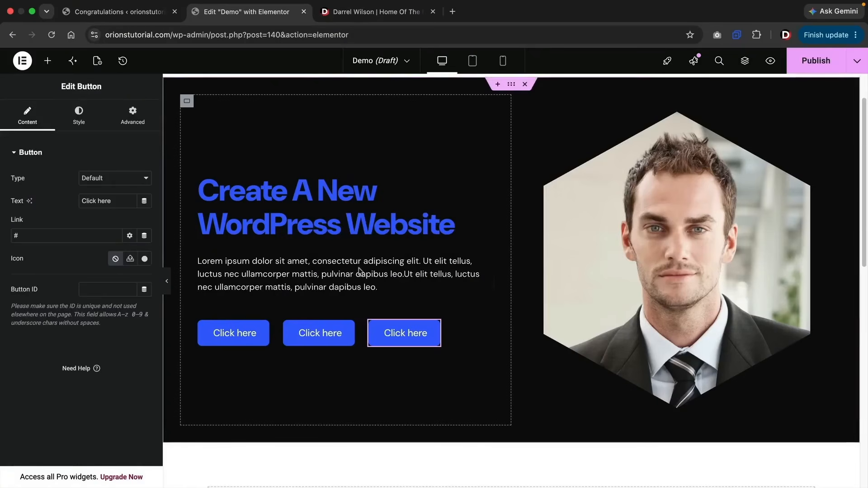
drag(434, 329, 619, 382)
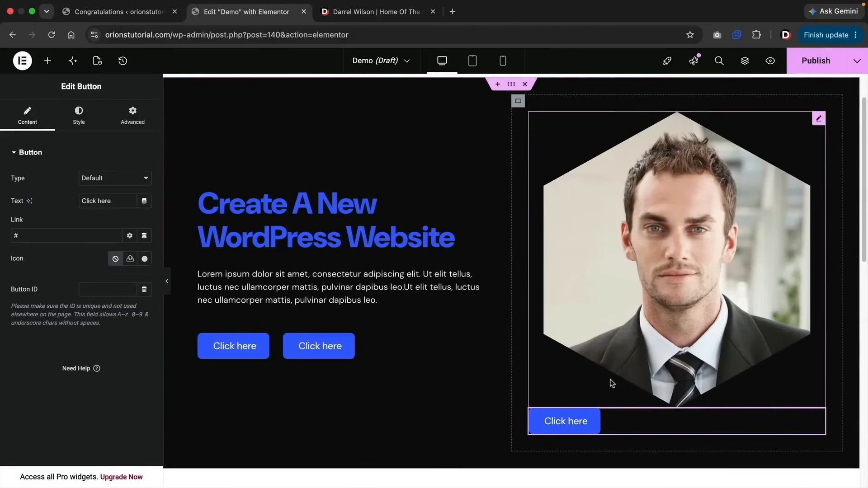
Duplicate the Create A New WordPress Website heading and move the copy into the second column, between the portrait image and the button.
scroll(605, 380, down, 2)
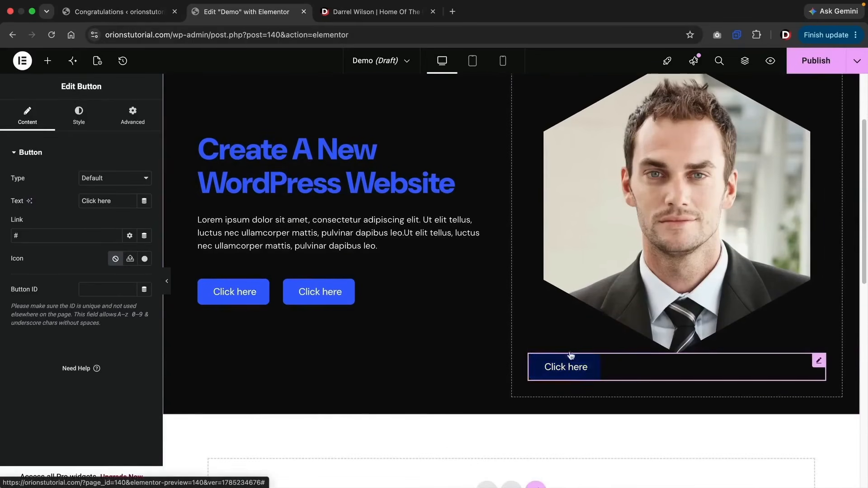
right_click(348, 183)
click(364, 214)
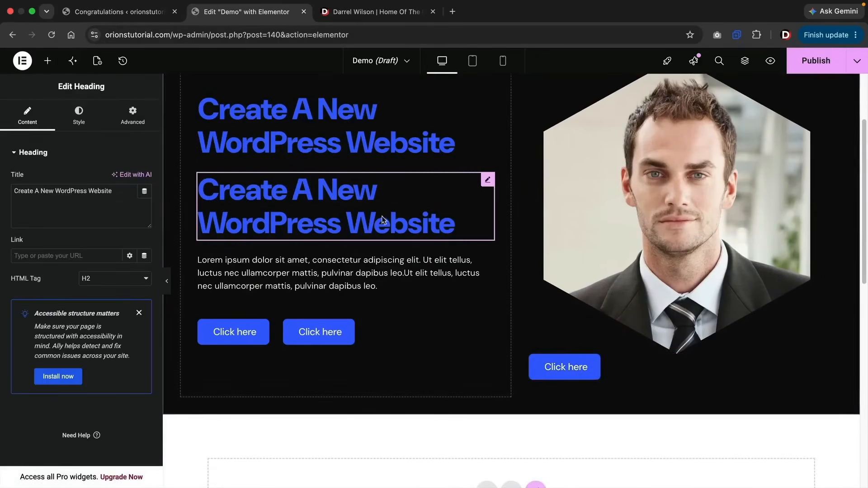
drag(487, 178, 561, 334)
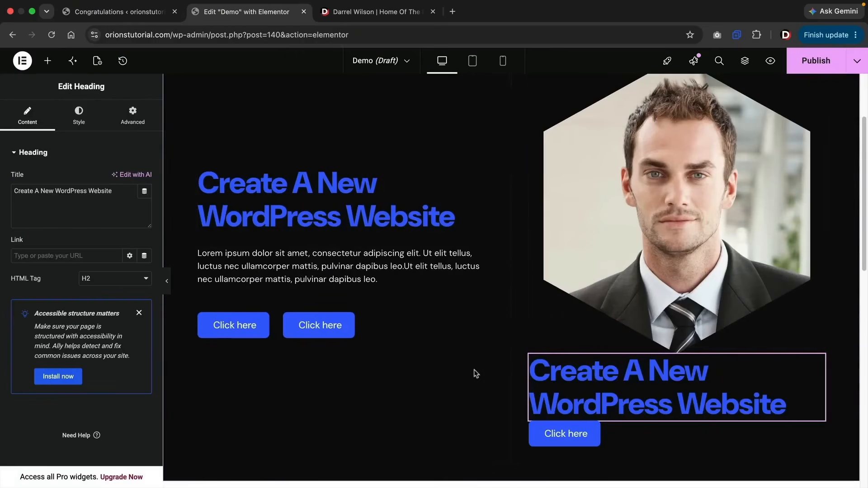
Delete the copied heading and the copied button below the portrait image in the second column.
right_click(581, 378)
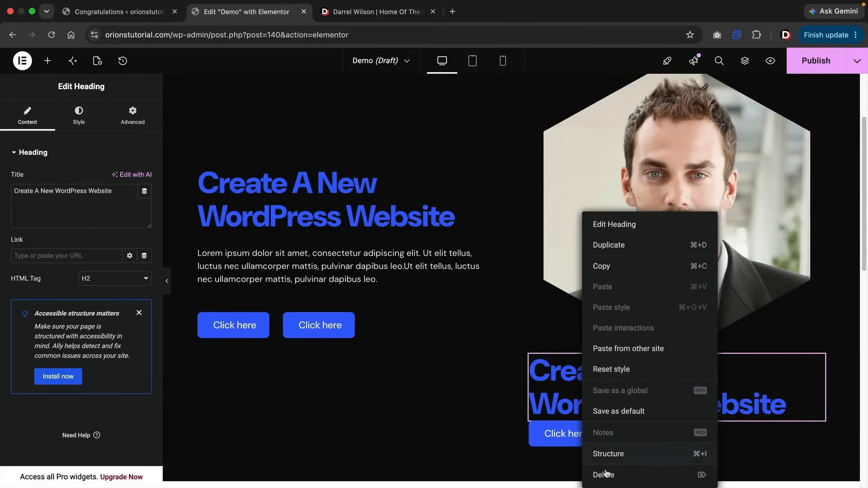
click(605, 475)
right_click(579, 375)
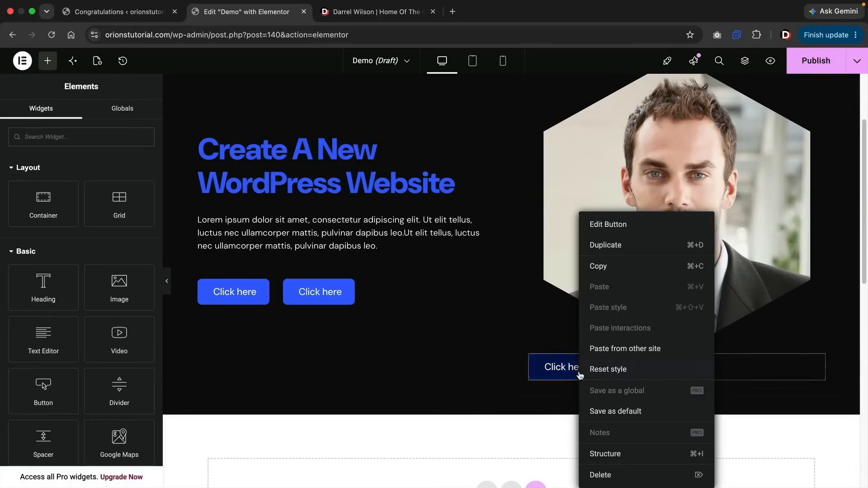
click(614, 478)
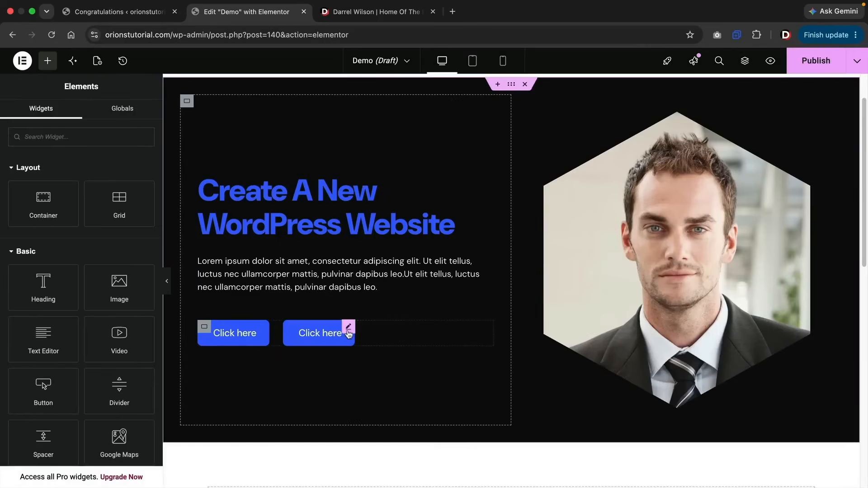
Set the background color of the second button in the first column to the global color Text Selection Background.
click(348, 329)
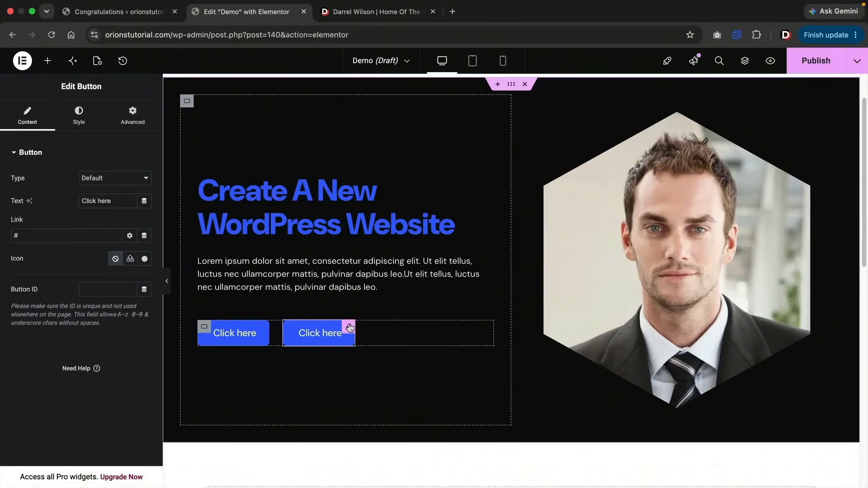
click(82, 121)
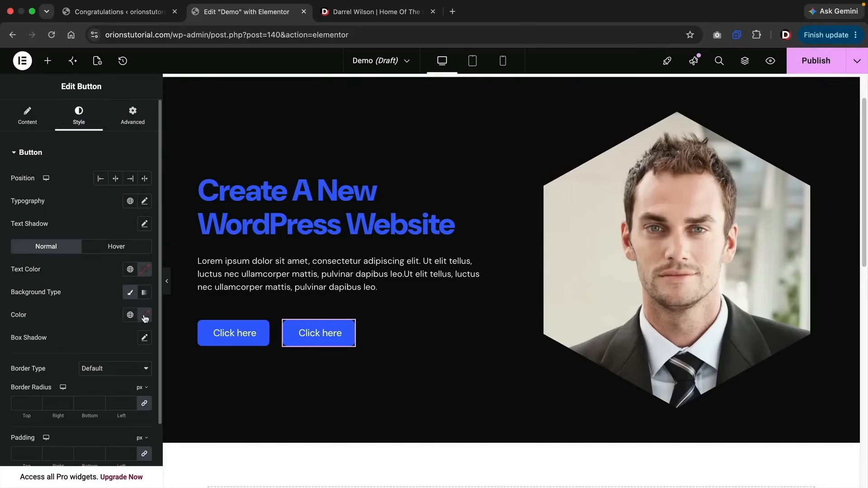
click(131, 315)
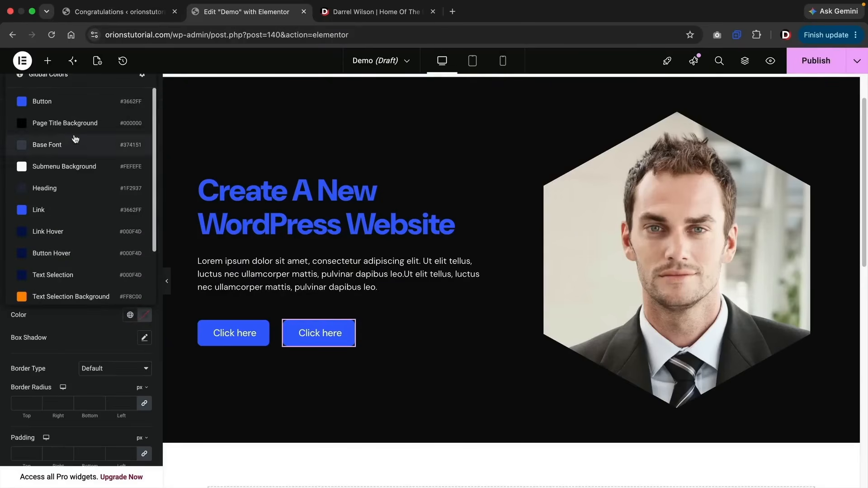
scroll(59, 251, down, 3)
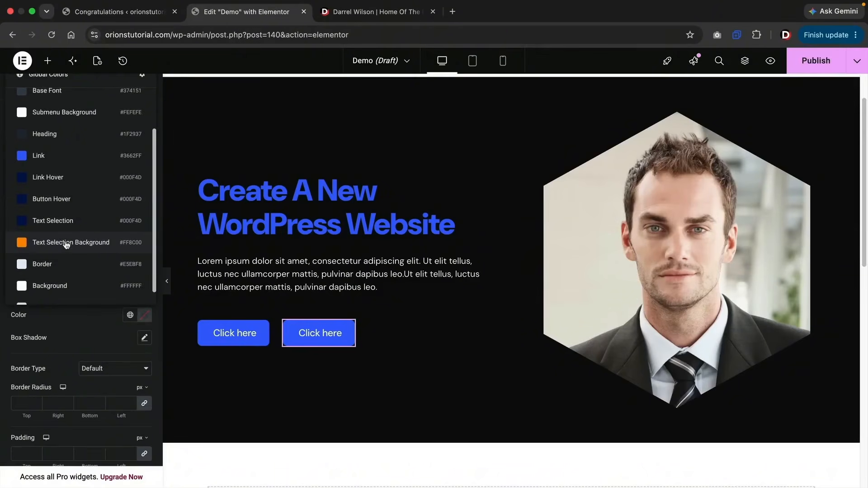
click(45, 244)
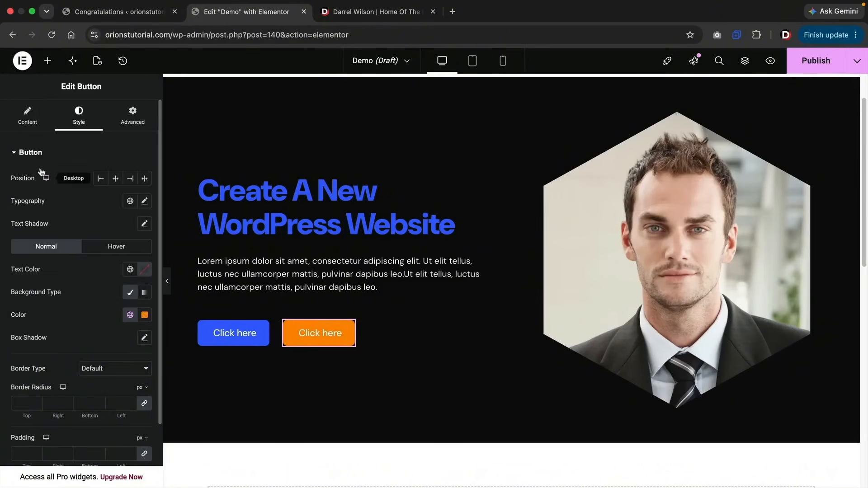
Change the orange button's text to Contact Us and link it to the Contact Us page.
click(28, 121)
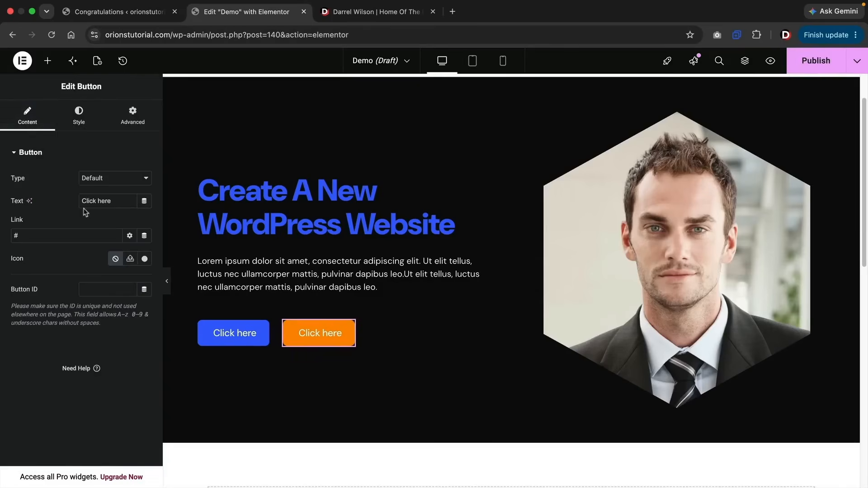
drag(119, 201, 58, 194)
text(Cont)
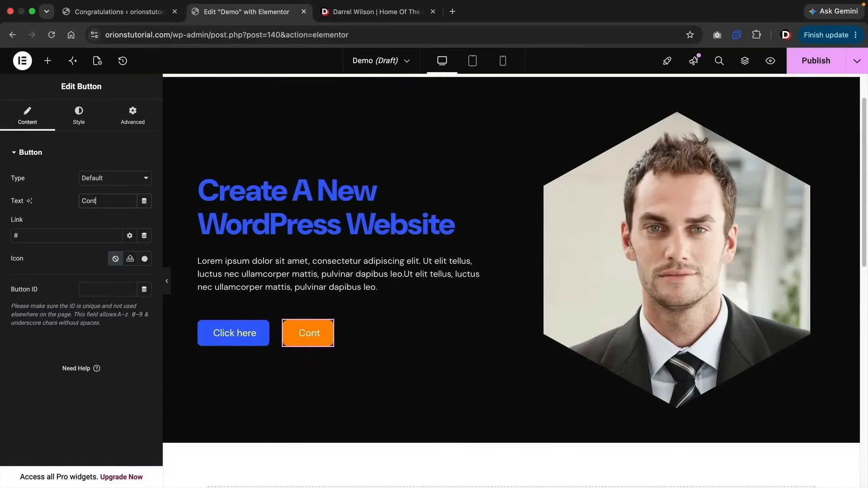
text(act Us)
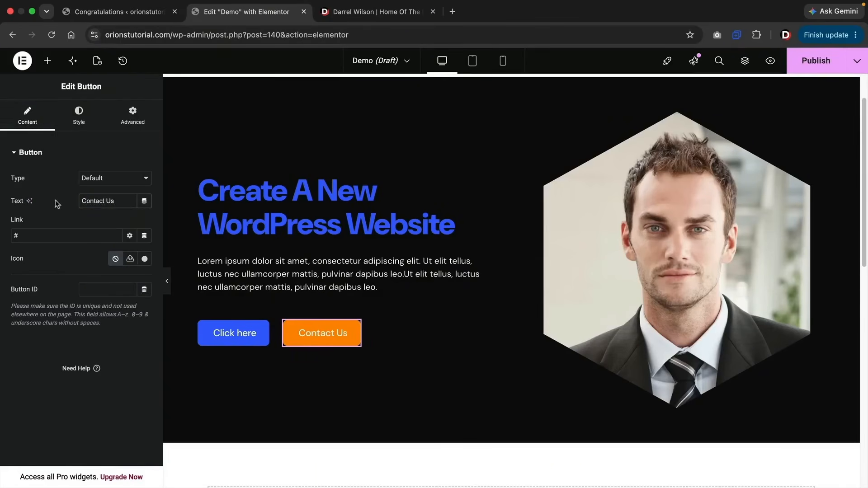
click(31, 231)
key(BackSpace)
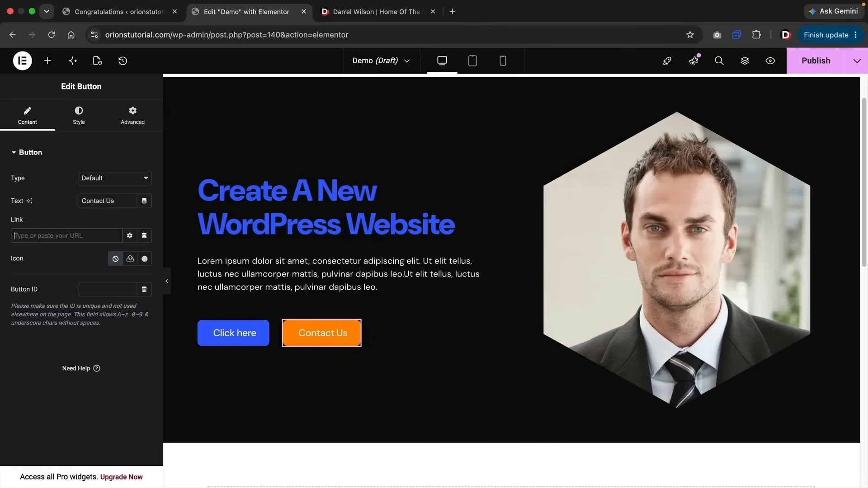
text(contact)
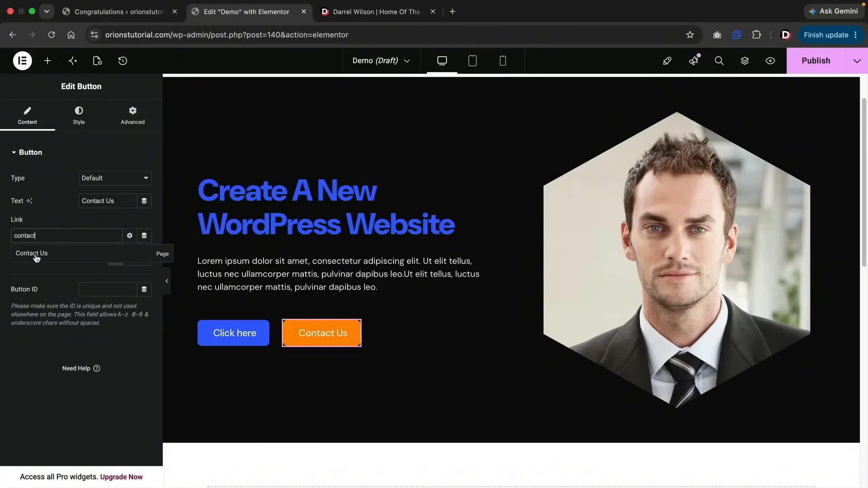
click(31, 253)
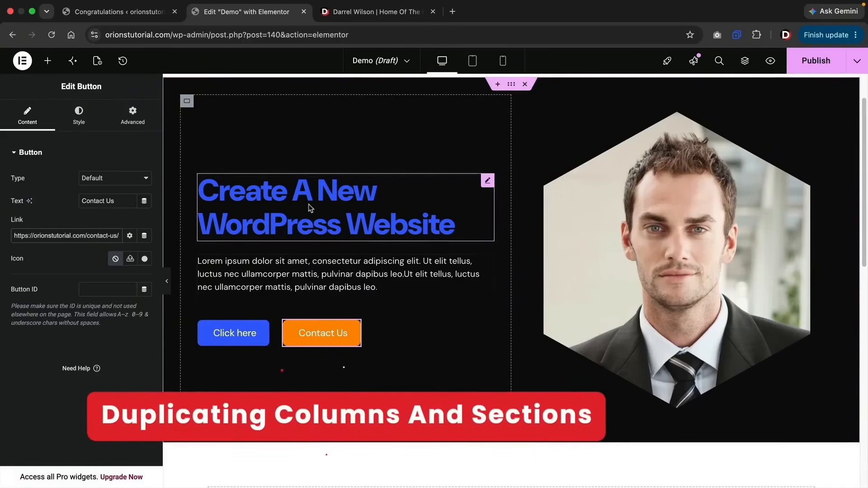
Duplicate the first column of the hero section, and duplicate the whole hero section below it.
right_click(187, 102)
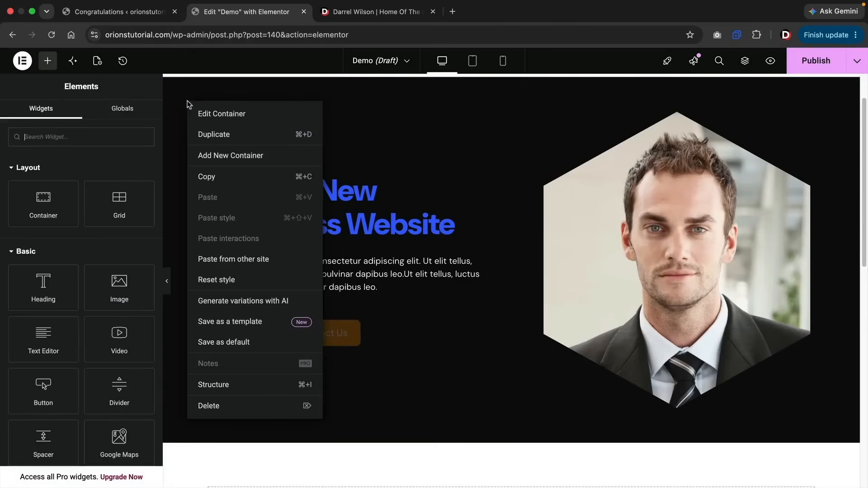
click(212, 135)
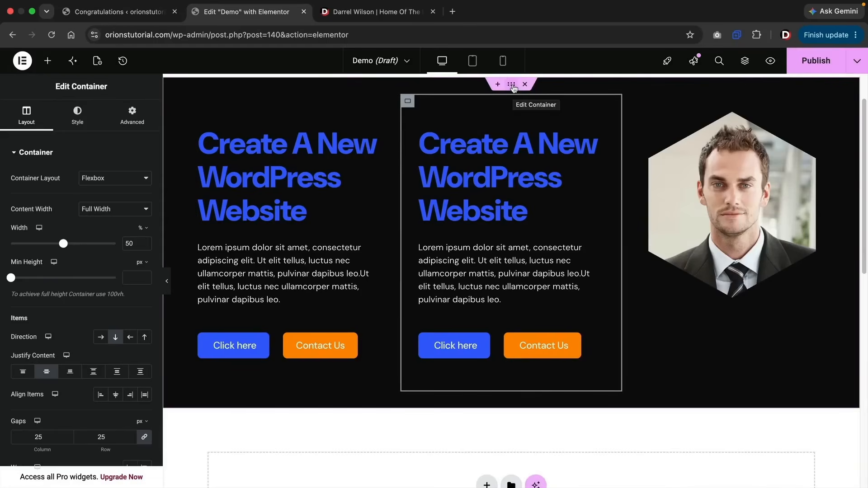
right_click(513, 88)
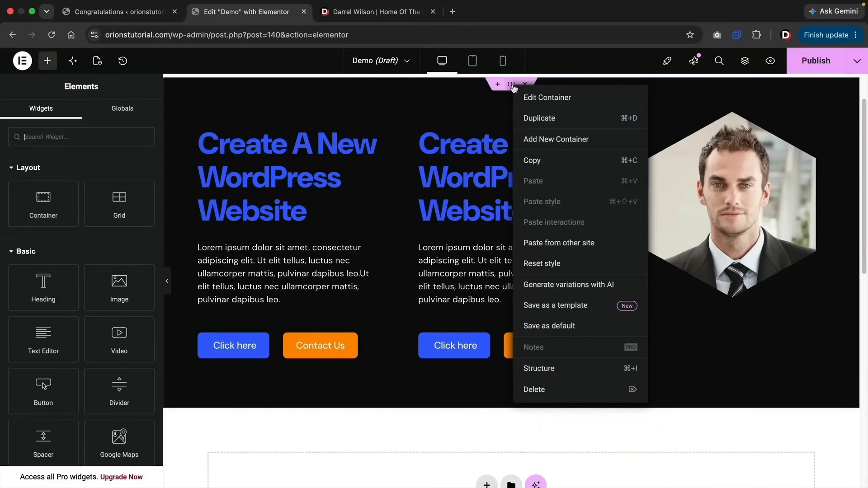
click(536, 118)
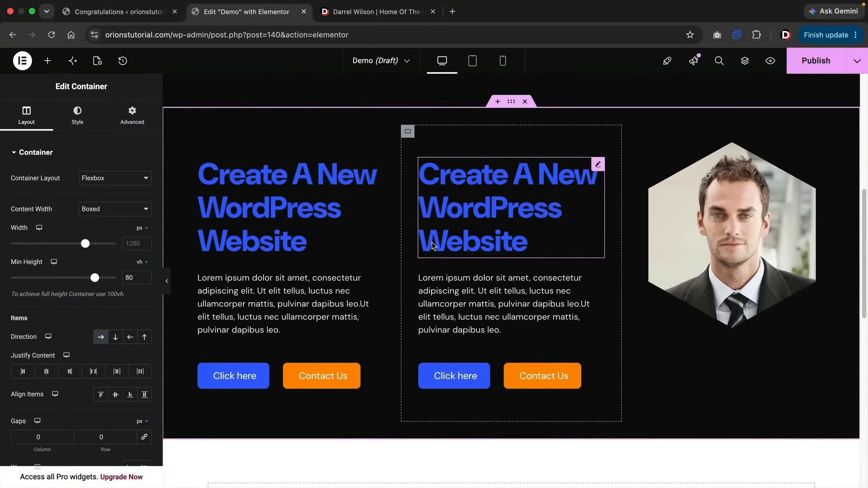
Insert a two-column flexbox container between the two hero sections, and delete that new container.
scroll(432, 246, up, 3)
scroll(380, 267, up, 1)
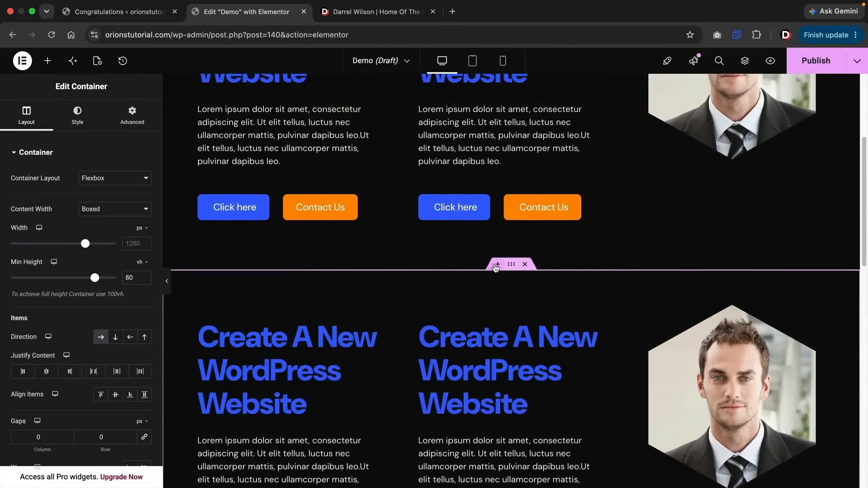
click(495, 267)
click(488, 319)
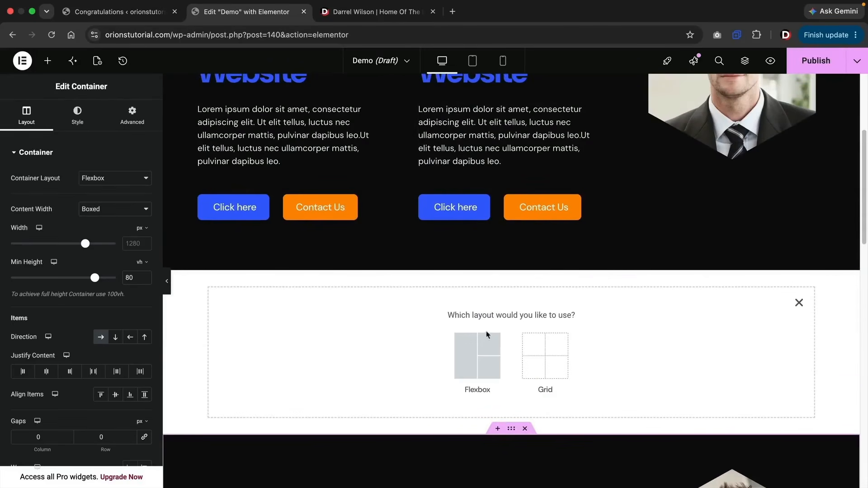
click(487, 334)
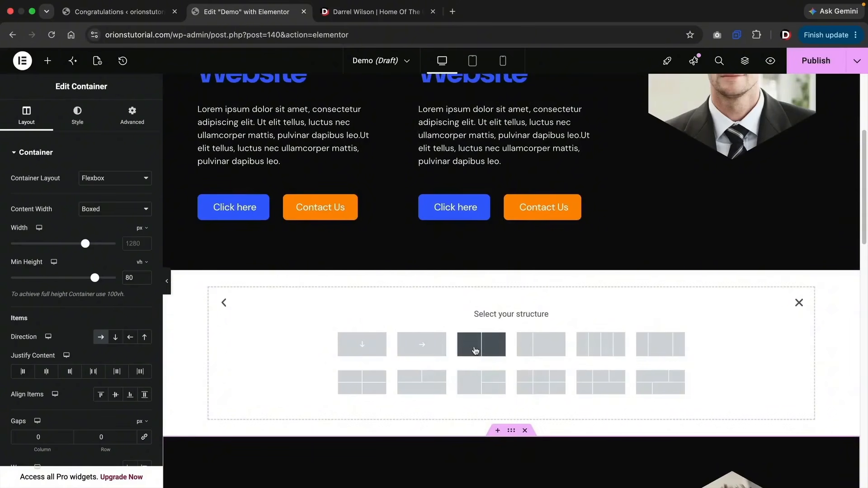
click(474, 351)
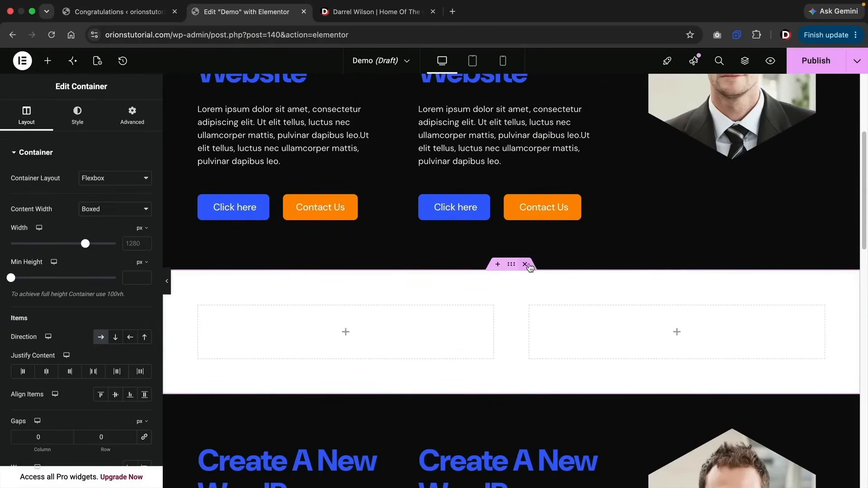
click(526, 265)
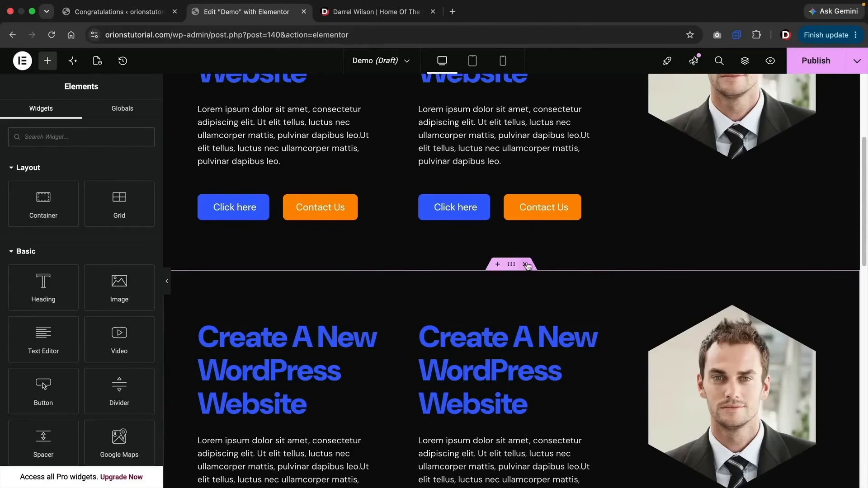
Duplicate the middle heading of the lower section and move the copy into the first column's button row in the upper section.
right_click(581, 335)
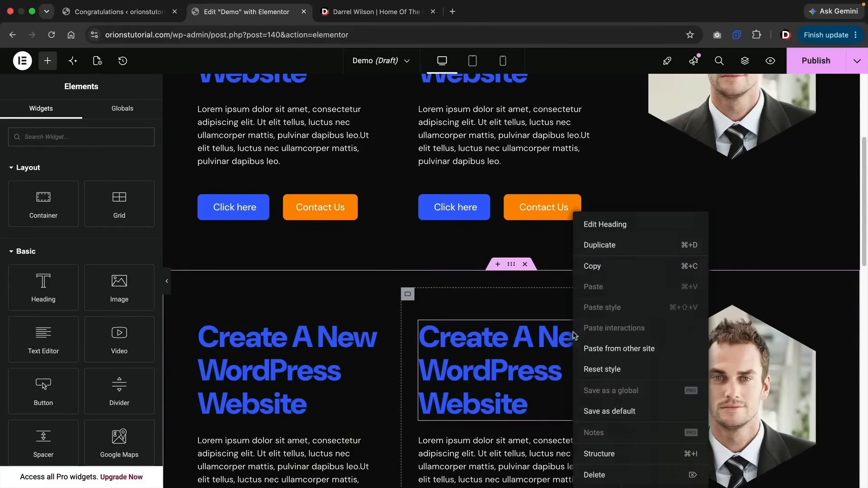
click(604, 248)
drag(599, 312, 316, 211)
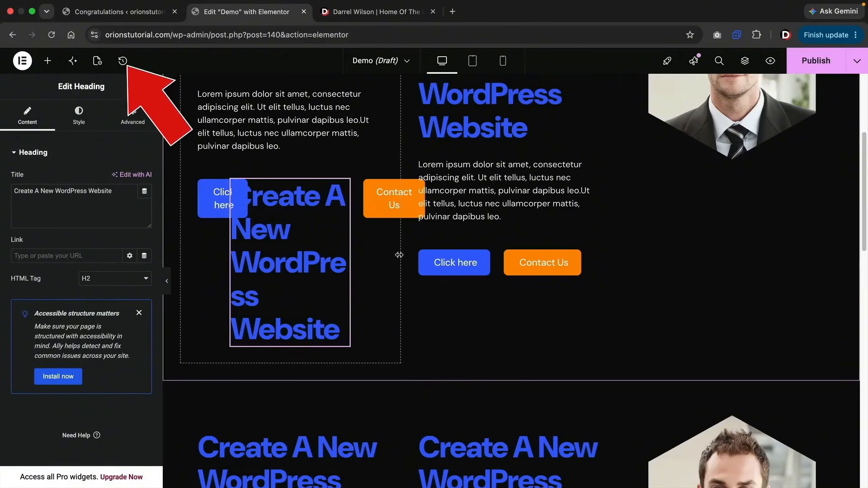
Step back through the action history past the heading and container changes to the most recent Button Link edit.
click(122, 63)
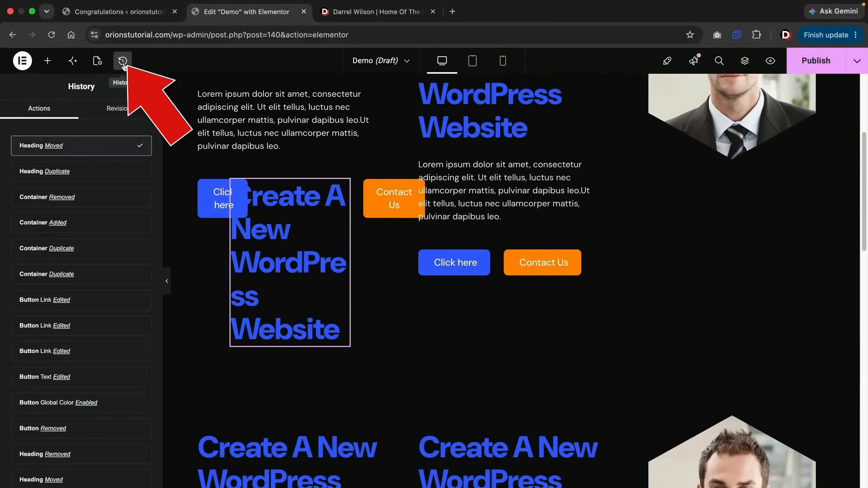
click(95, 175)
click(122, 61)
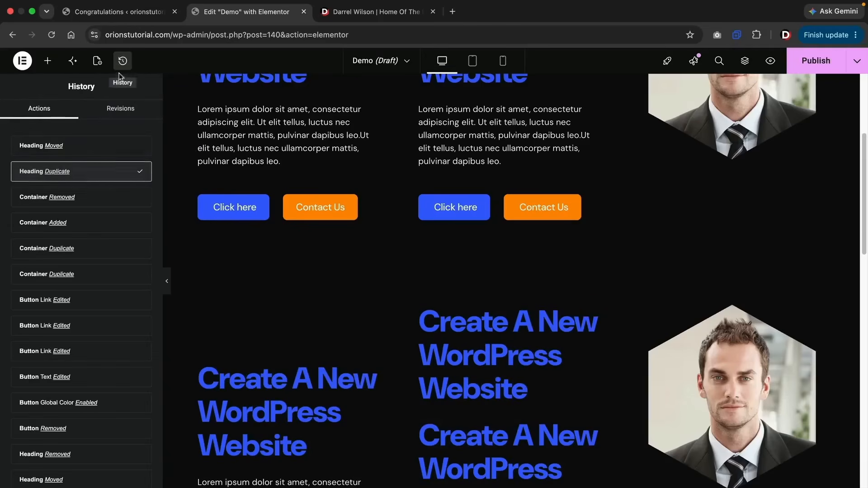
click(94, 251)
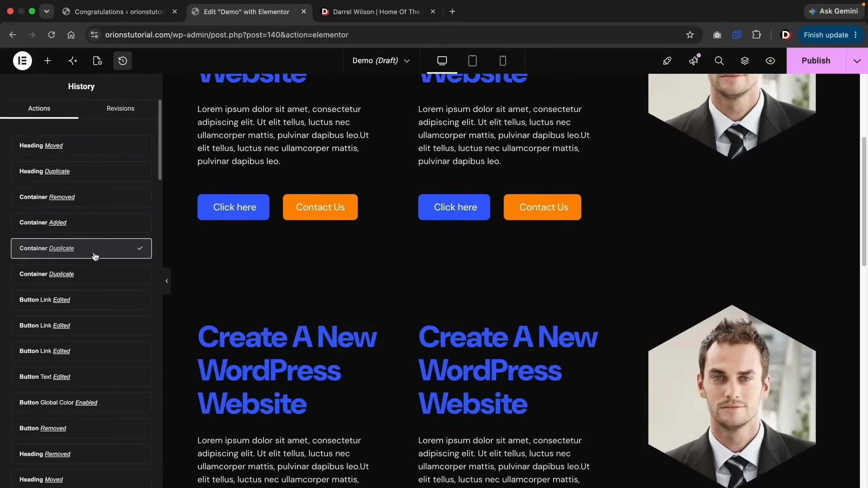
click(93, 275)
scroll(221, 306, up, 10)
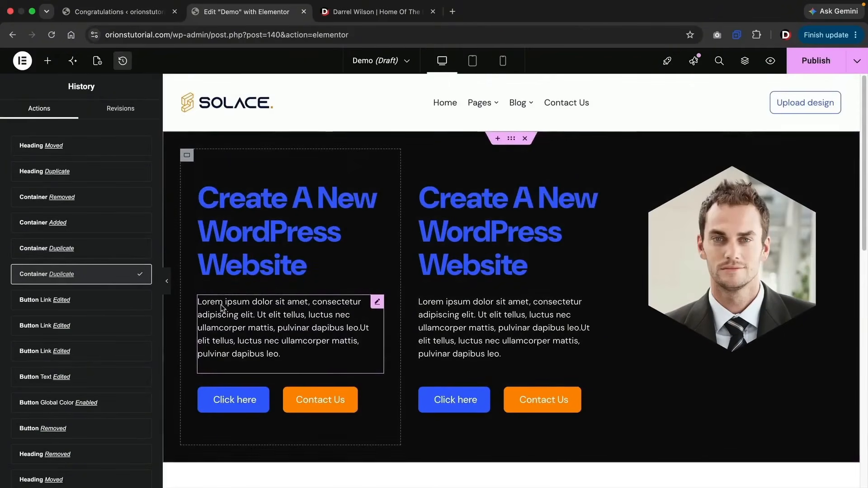
click(99, 306)
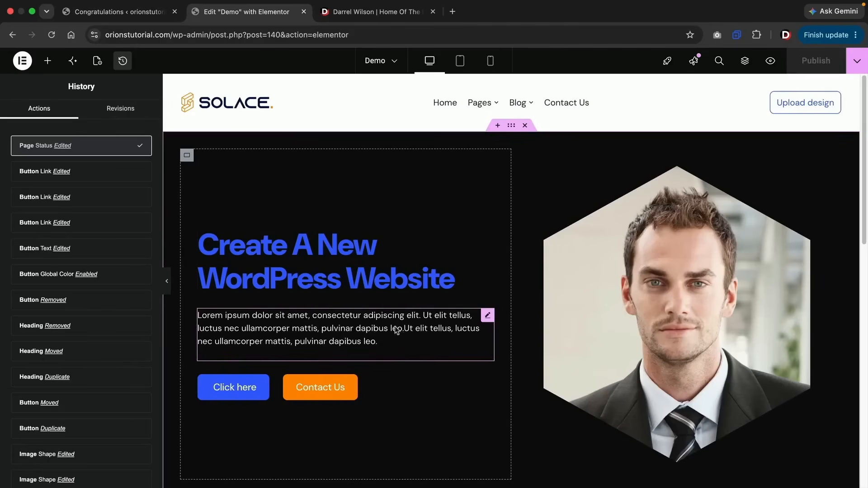
Exit Elementor to the WordPress page editor of the Demo page.
click(22, 62)
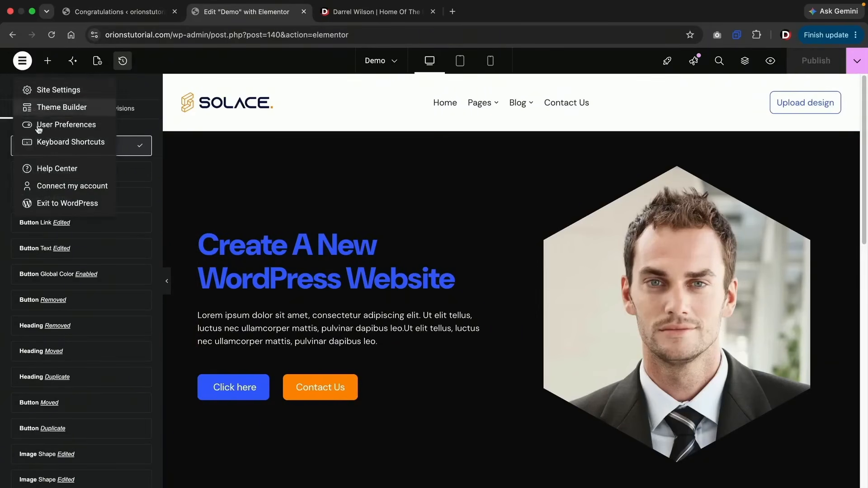
click(55, 204)
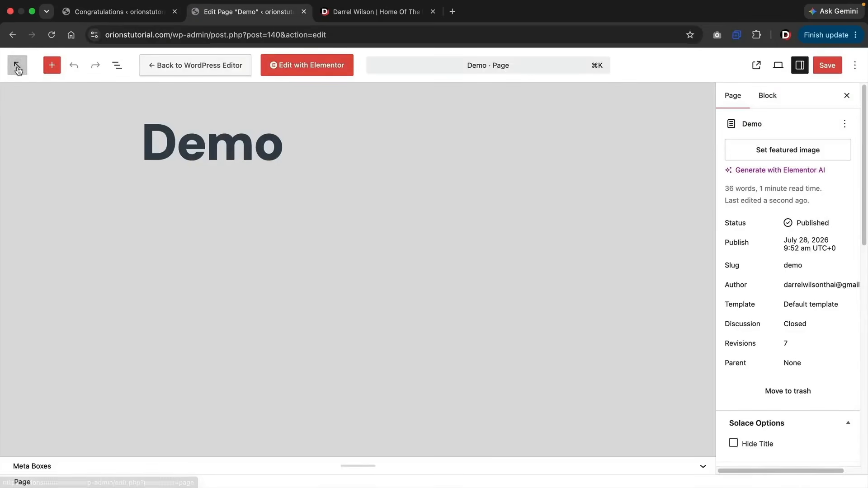
Open the Home page in Elementor from the Pages list and select its hero heading text.
click(18, 67)
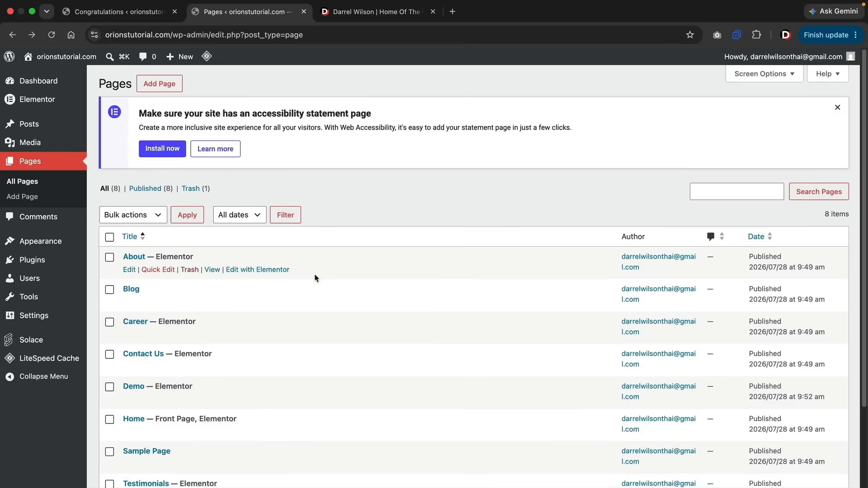
scroll(325, 274, down, 5)
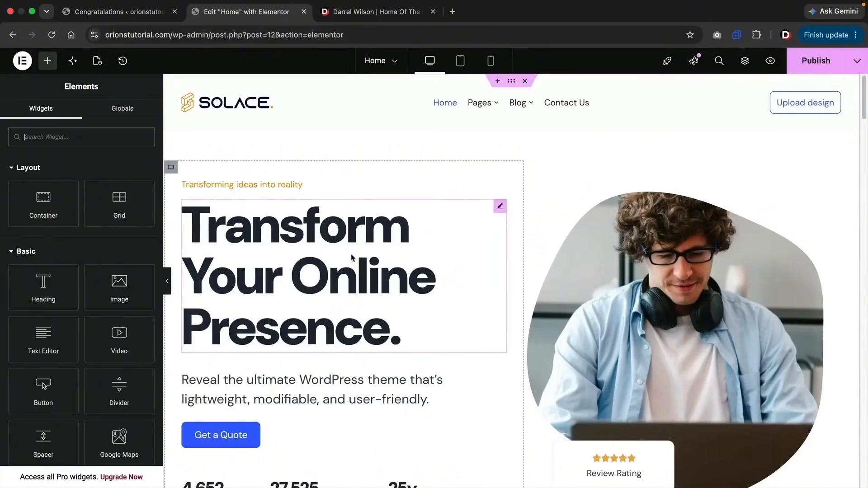
click(292, 185)
click(396, 338)
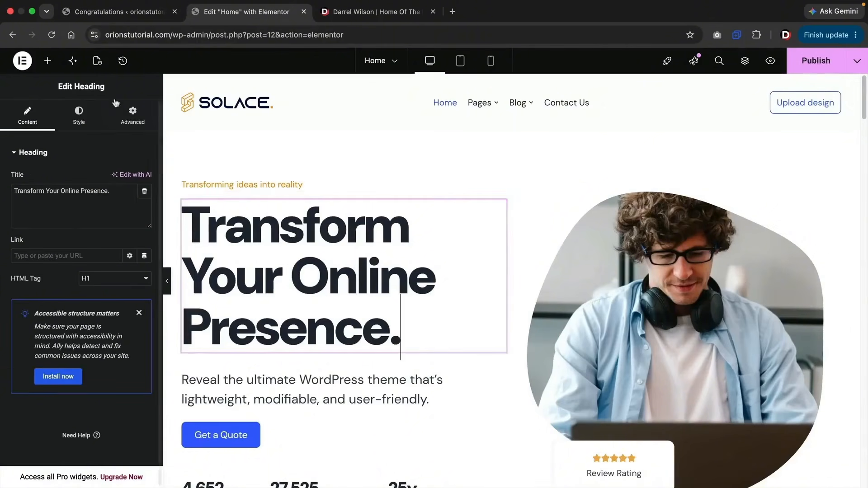
Add a Button widget between the hero heading and the description text.
click(47, 61)
scroll(280, 234, down, 4)
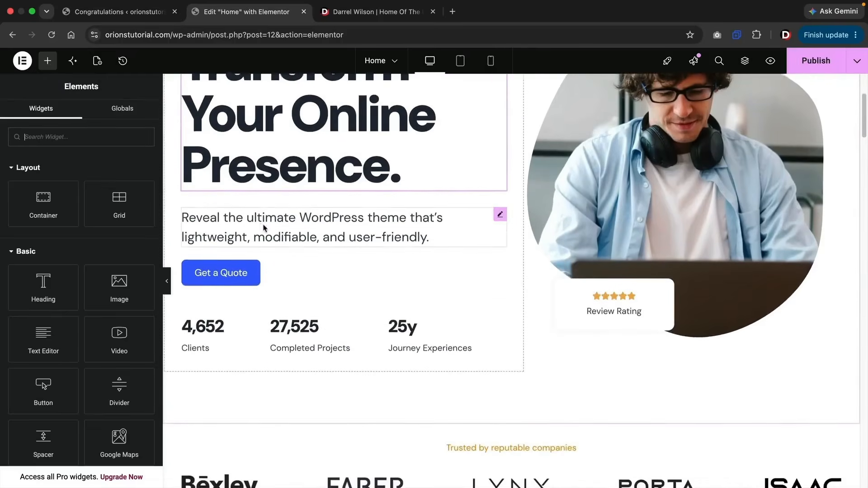
scroll(279, 235, up, 1)
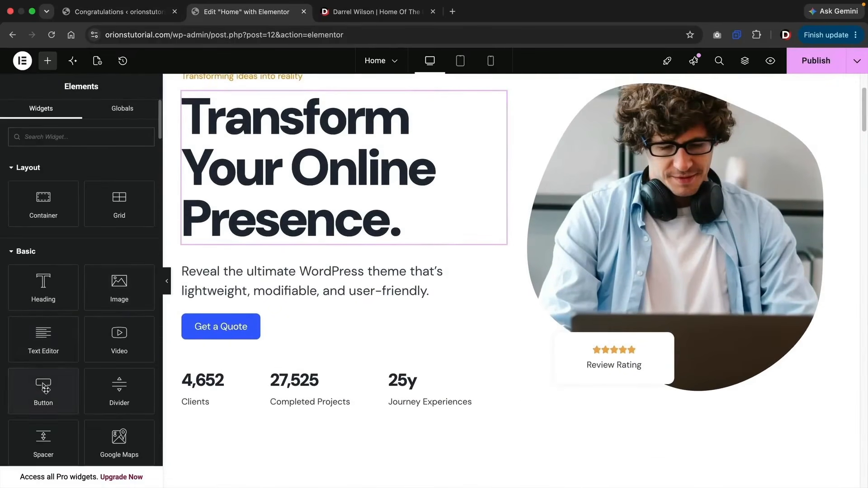
drag(43, 388, 271, 229)
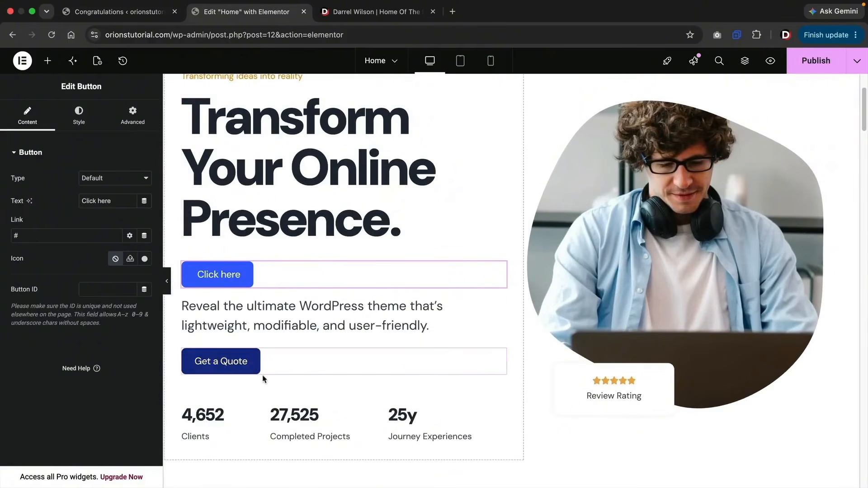
Put the Get a Quote button into a new container below the hero description and duplicate it there.
click(48, 61)
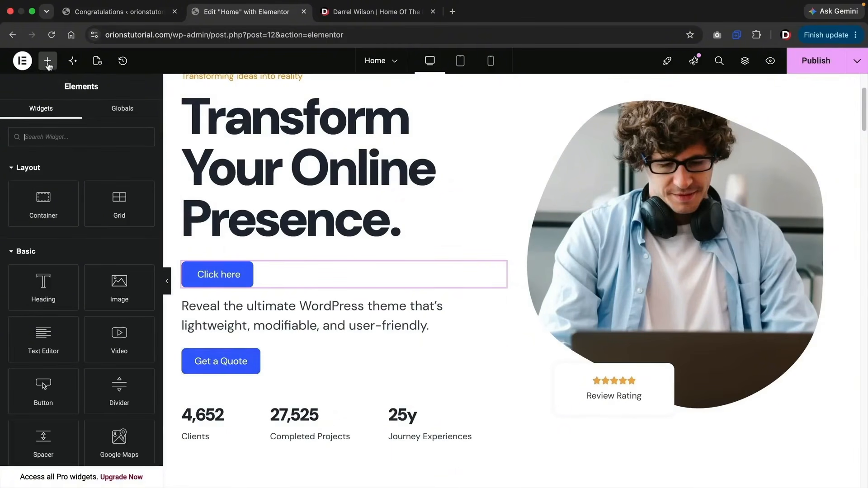
drag(56, 224, 237, 336)
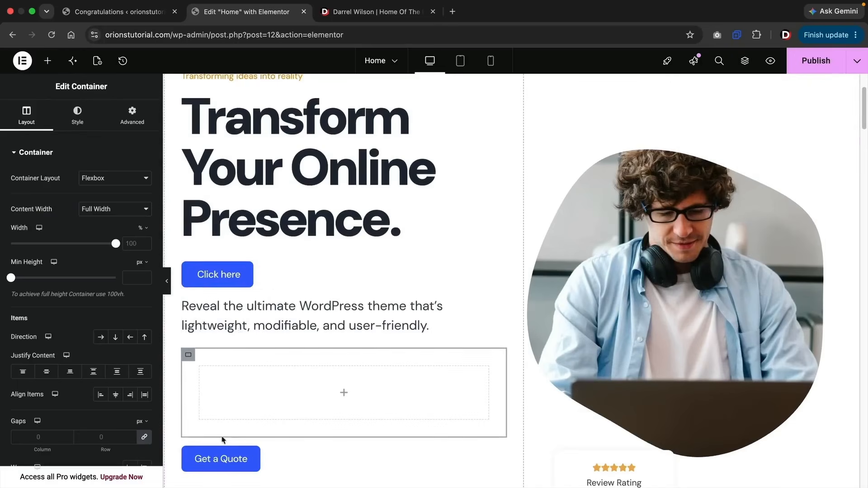
drag(230, 450, 260, 391)
right_click(251, 382)
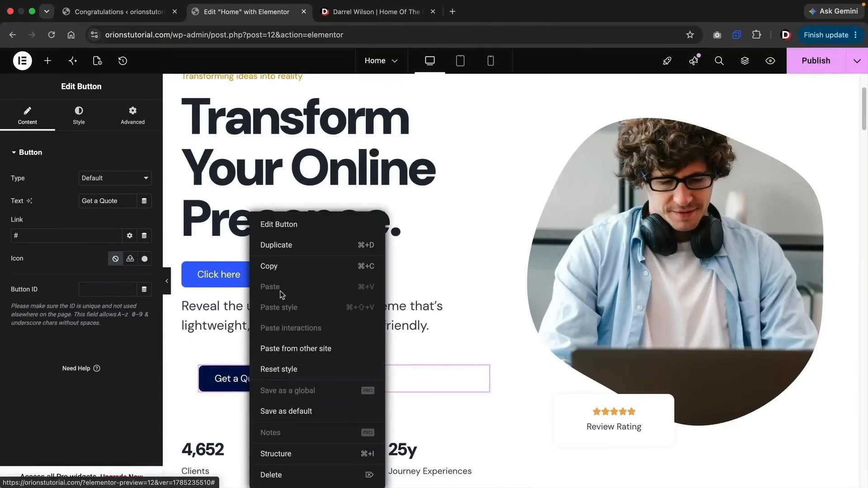
click(288, 249)
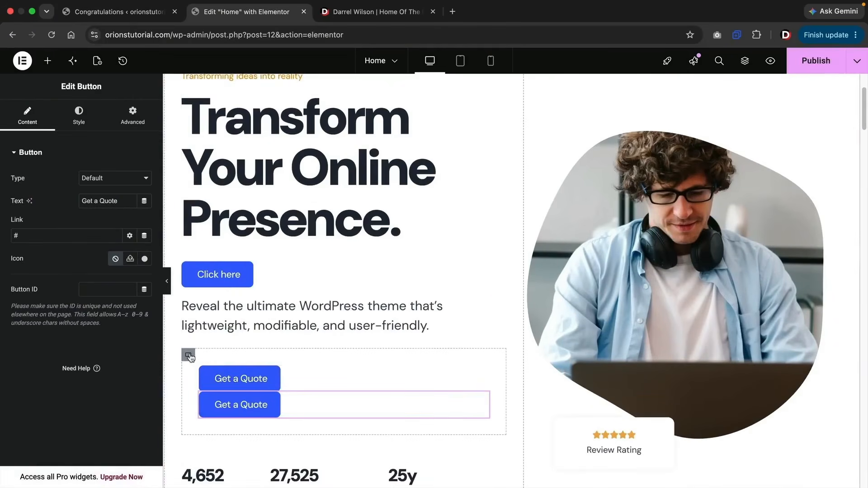
Set the button container to a horizontal row direction with 25 px gaps and 0 px padding.
click(188, 355)
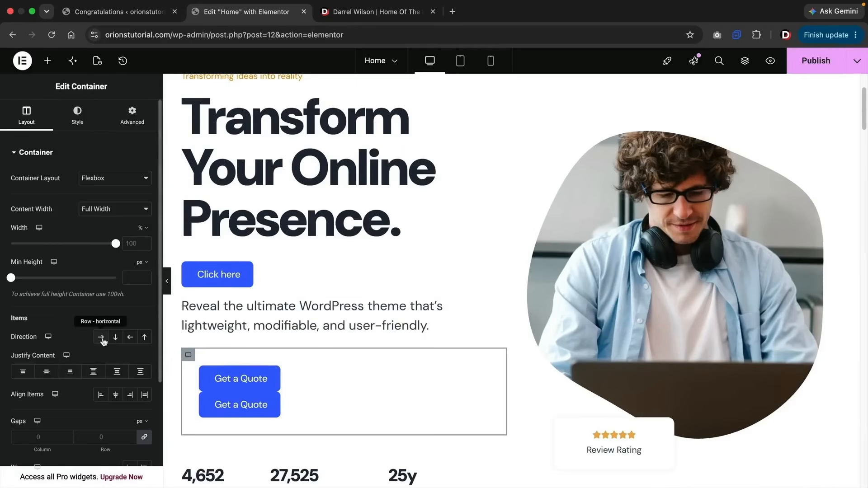
click(100, 337)
click(131, 436)
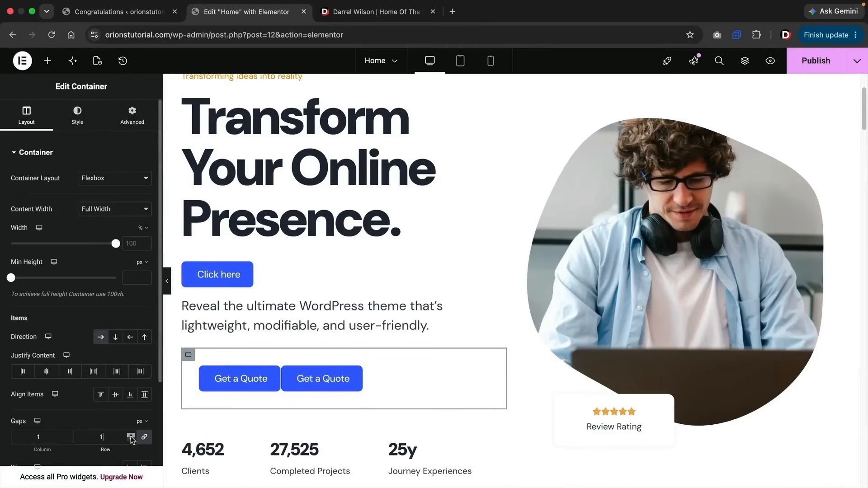
drag(131, 438, 131, 439)
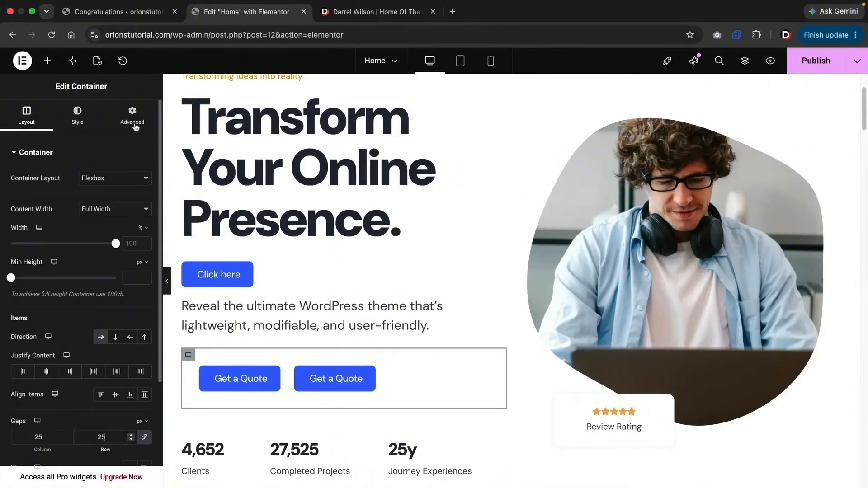
click(133, 118)
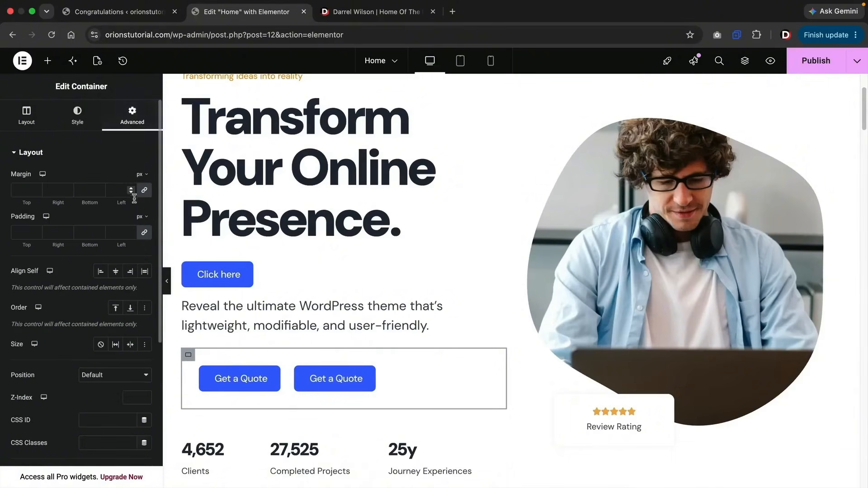
click(28, 237)
text(0)
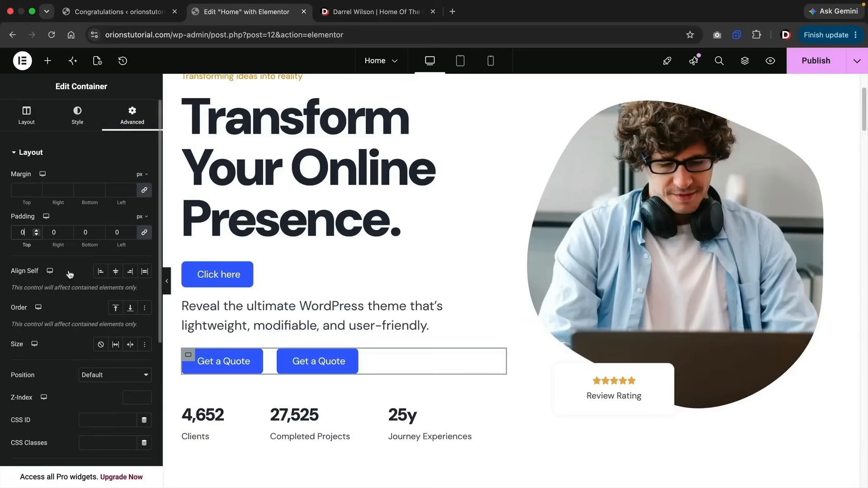
Give the second Get a Quote button the orange Text Selection Background global color.
click(305, 368)
click(79, 116)
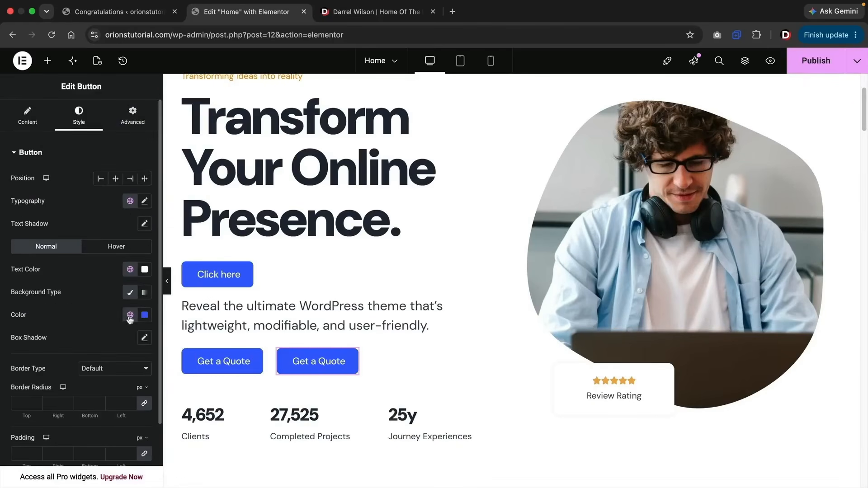
click(131, 315)
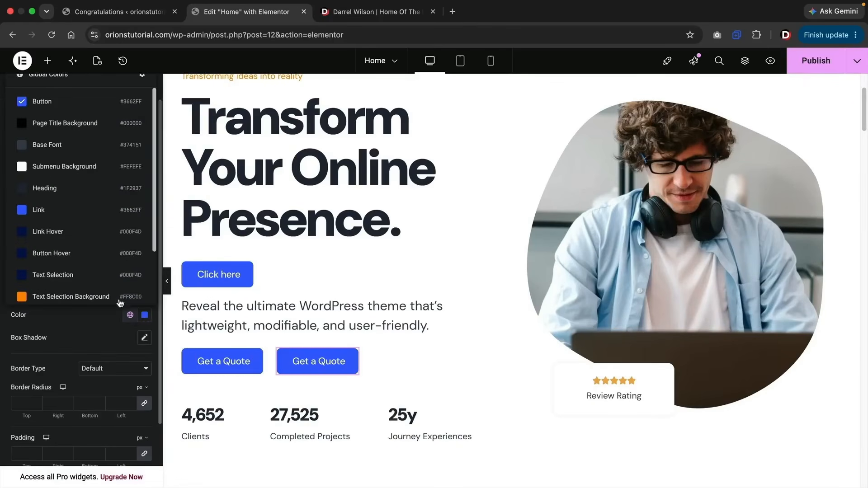
click(77, 297)
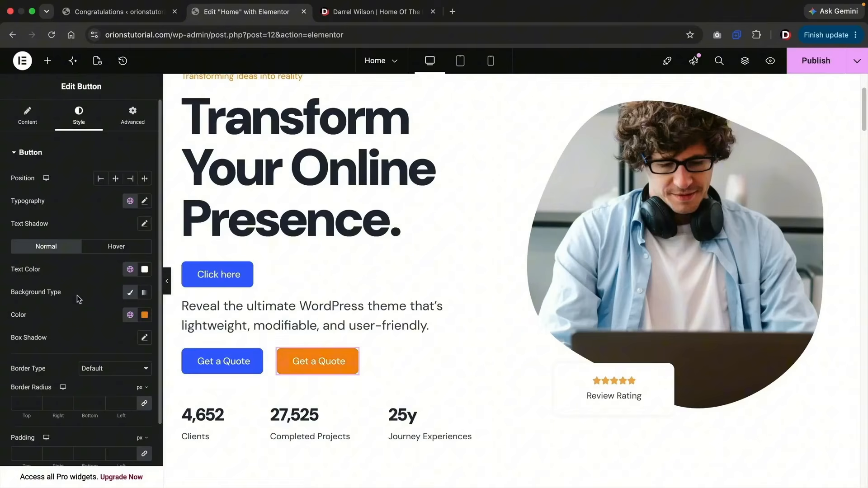
Delete the Click here button below the hero heading.
click(47, 61)
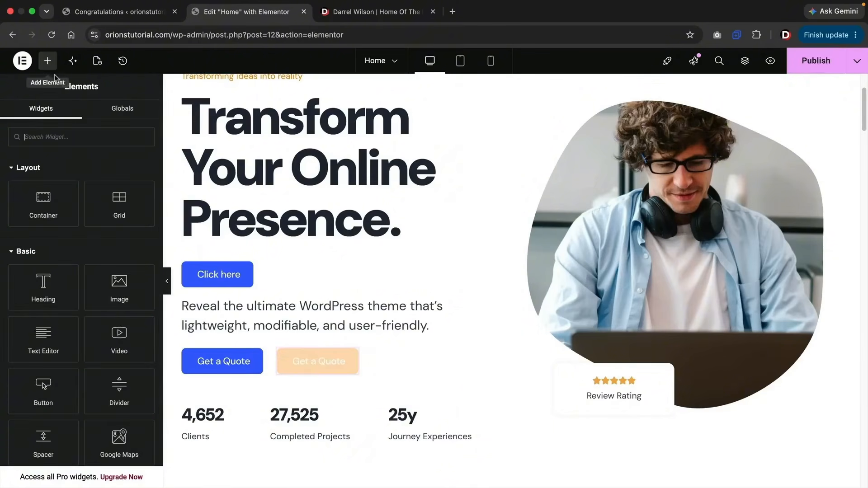
right_click(227, 275)
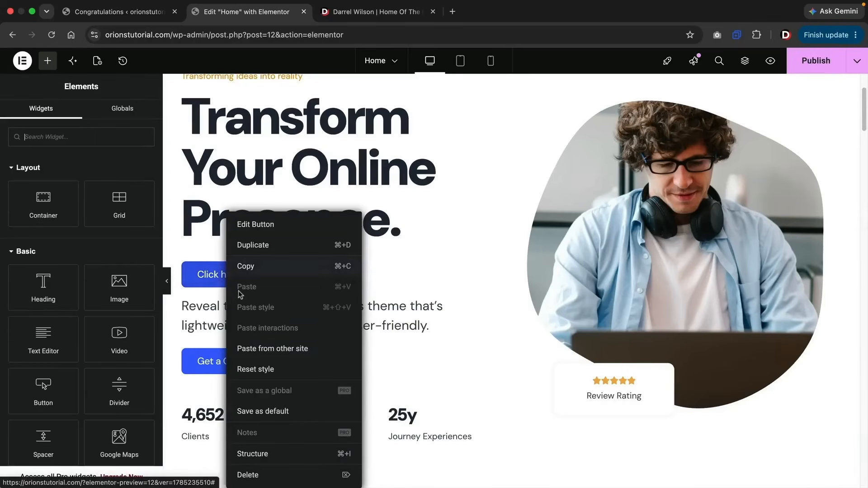
click(248, 474)
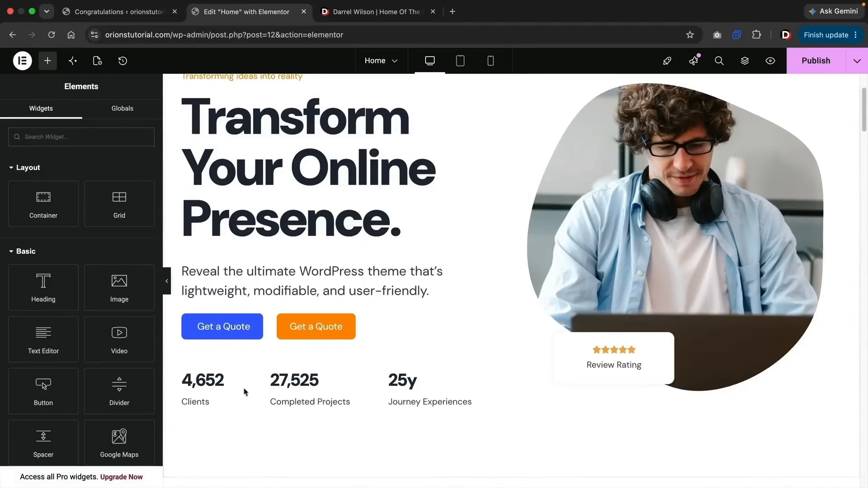
Preview the hero section at full width without the editing controls, and return to editing.
click(167, 280)
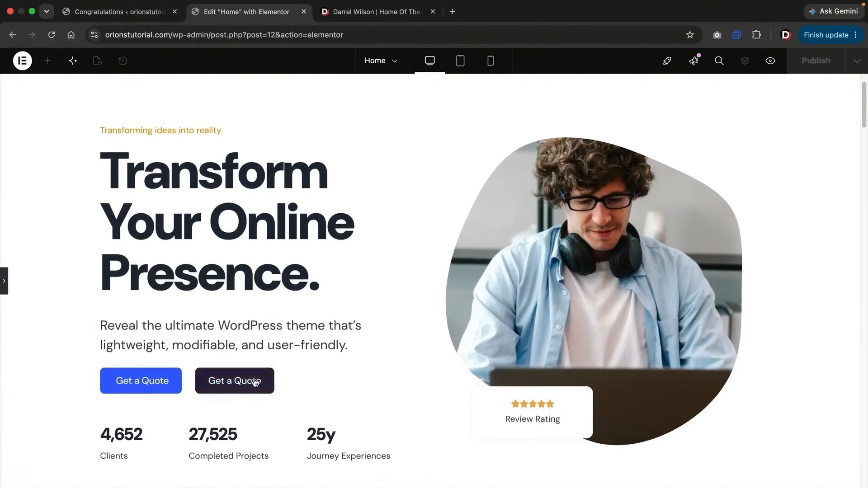
scroll(248, 379, down, 5)
click(4, 281)
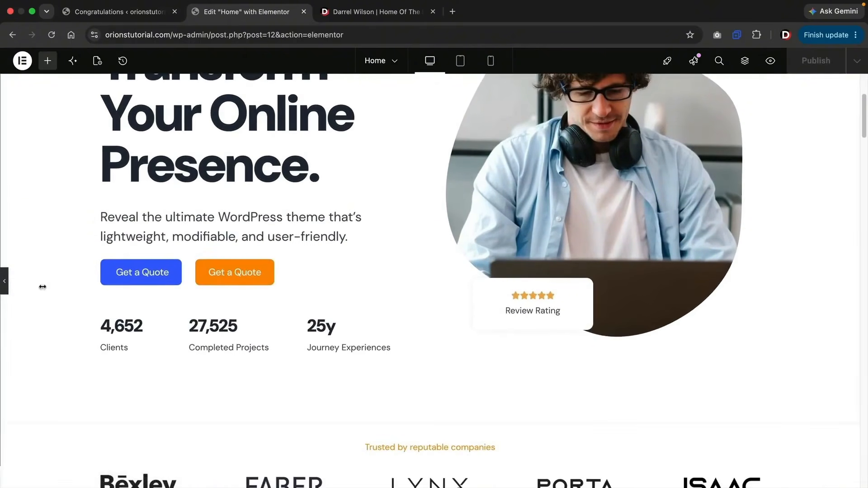
Try the horizontal row direction on the Clients counter's container, and switch it back to vertical column.
scroll(235, 309, down, 2)
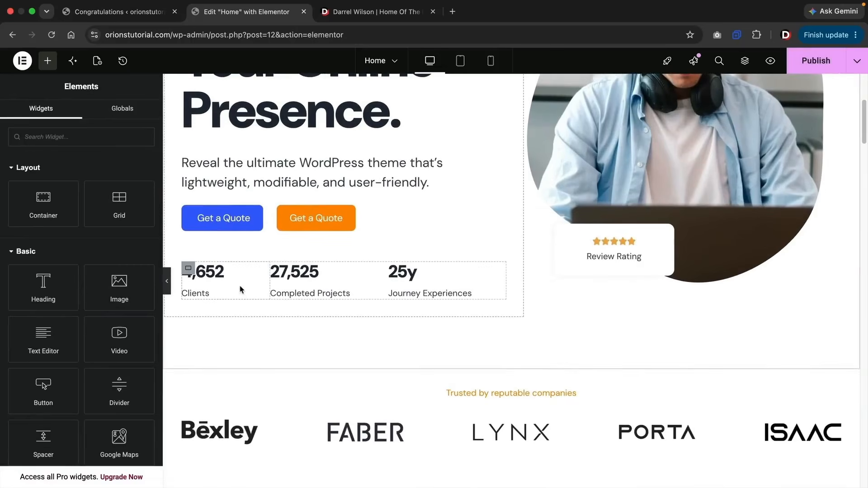
click(188, 269)
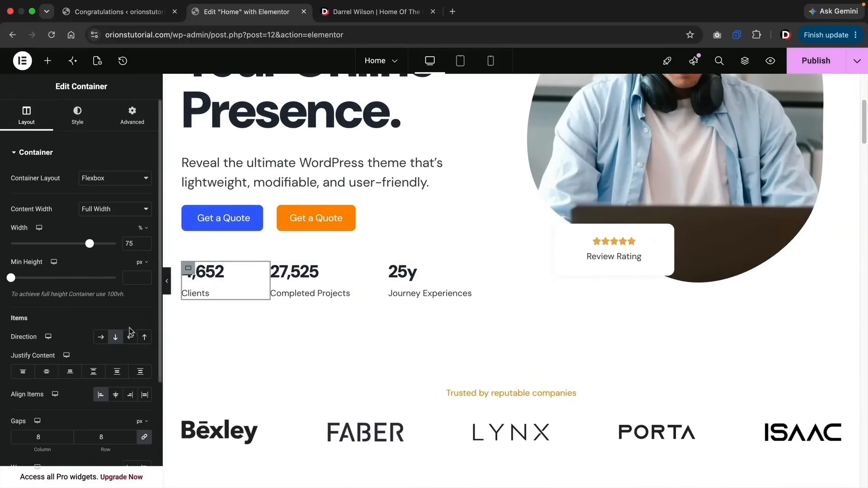
click(102, 337)
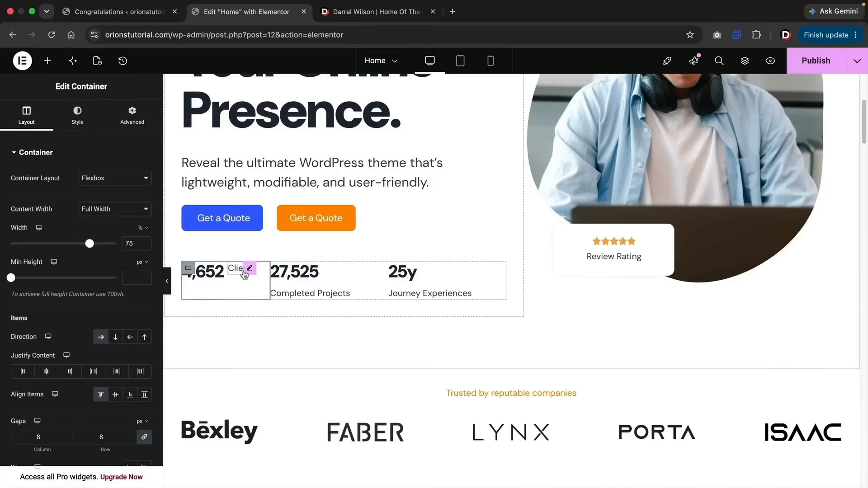
click(116, 338)
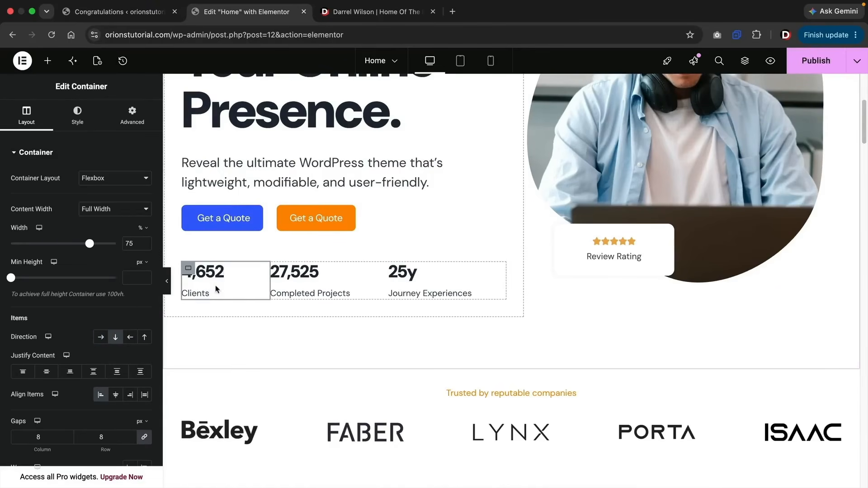
Set the direction of the container holding the six template category cards to vertical column and review the stacked cards.
scroll(229, 267, down, 10)
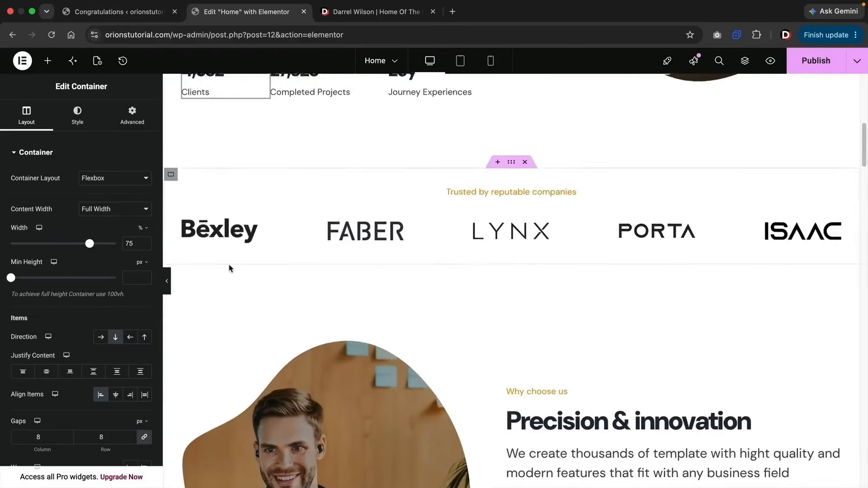
scroll(230, 268, down, 8)
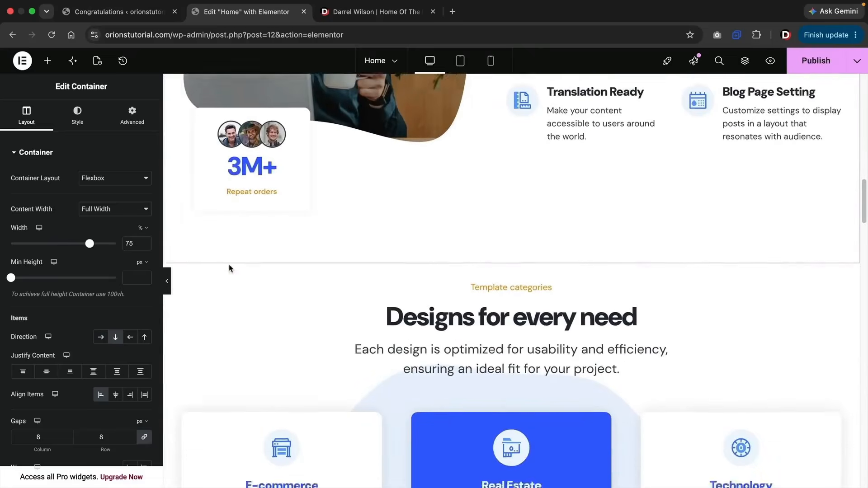
scroll(228, 269, down, 1)
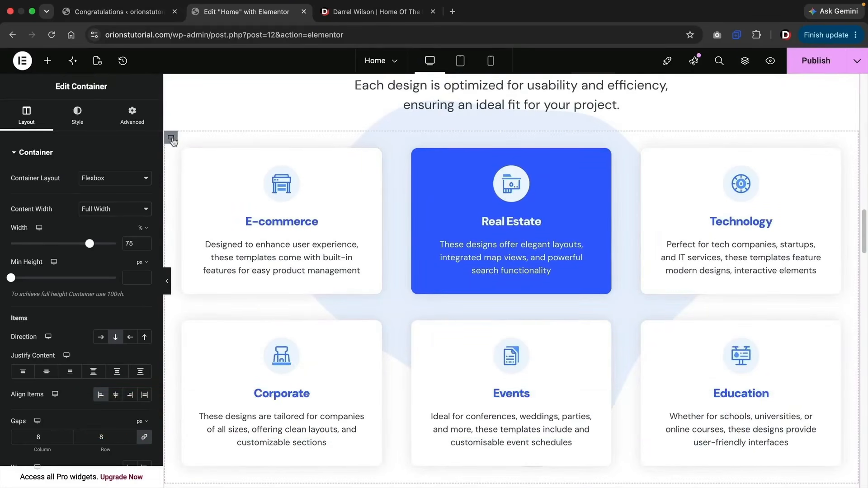
click(171, 138)
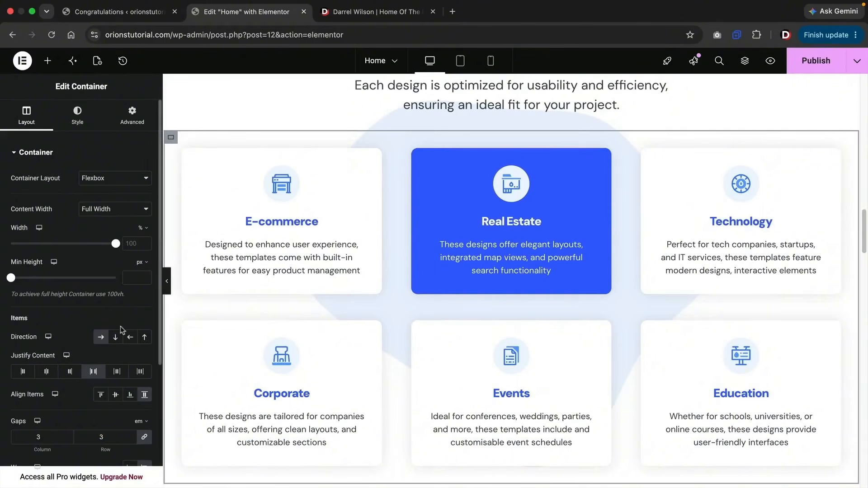
click(116, 337)
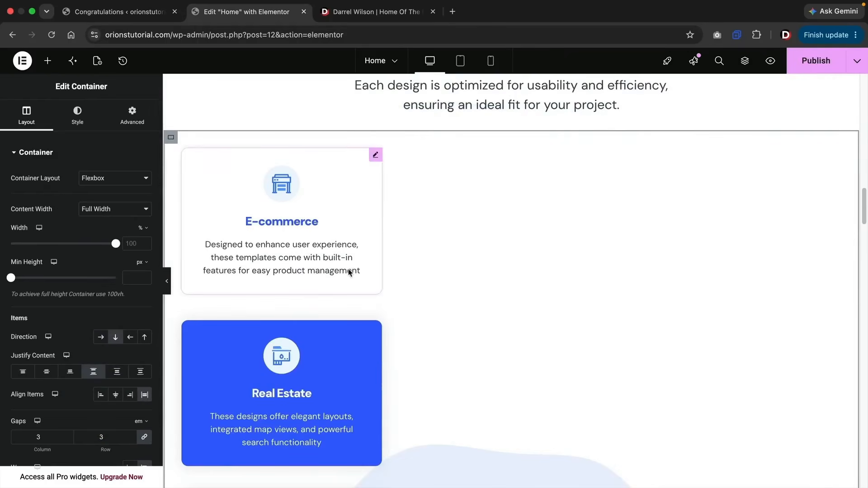
scroll(398, 262, down, 5)
scroll(398, 261, down, 10)
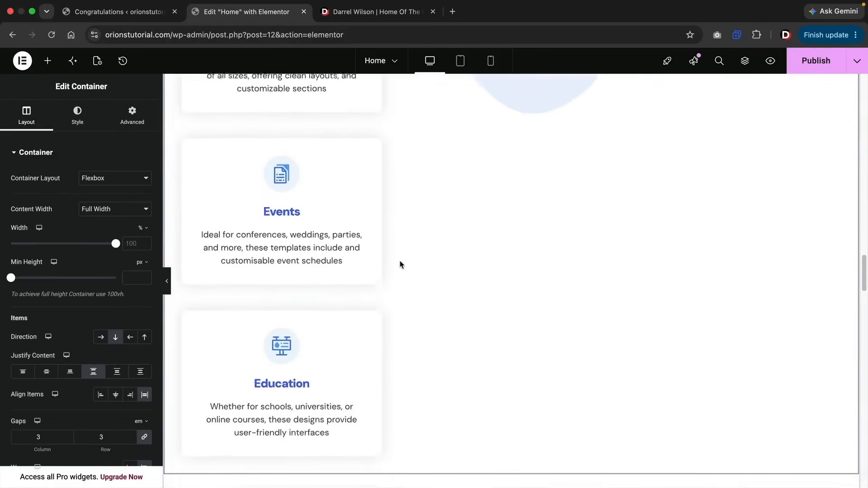
Set the category cards' container direction back to horizontal row.
scroll(398, 262, up, 11)
scroll(401, 266, up, 7)
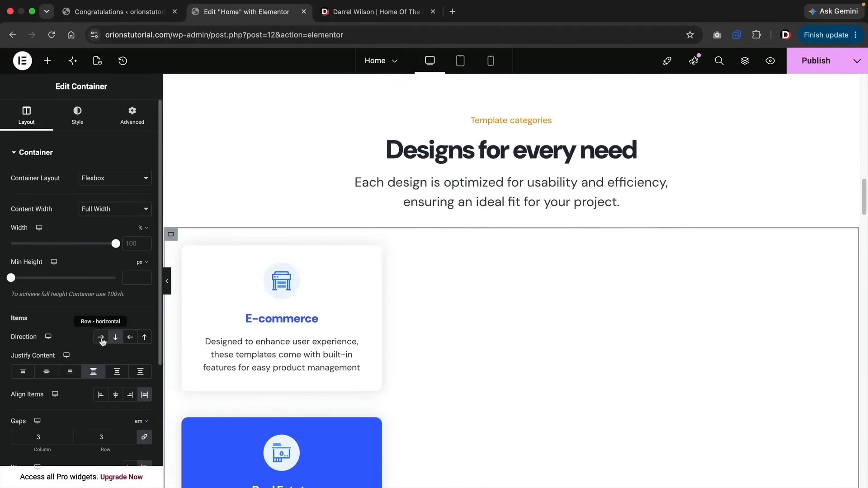
click(102, 340)
scroll(253, 316, down, 4)
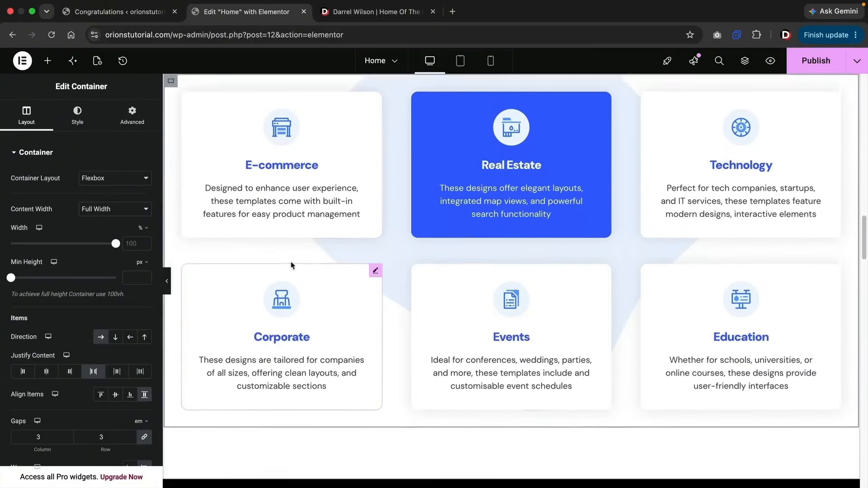
Try the no-wrap option on the six category cards' container, and switch it back to wrap.
scroll(304, 189, up, 1)
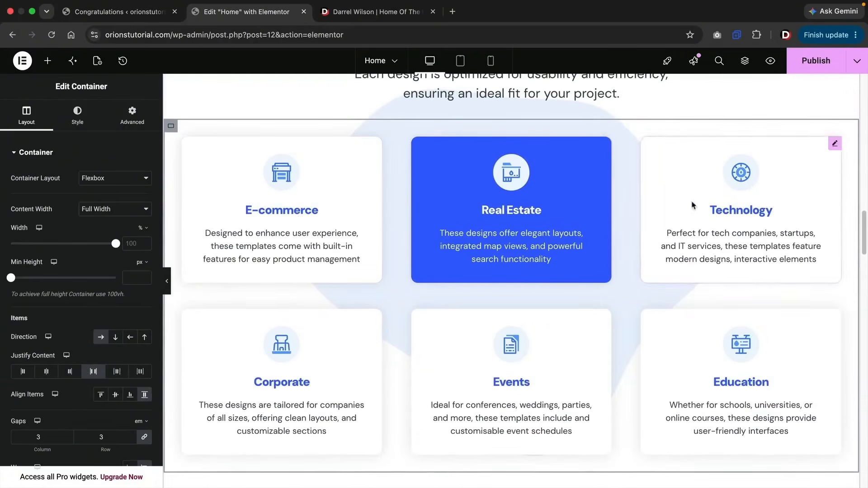
scroll(96, 335, down, 4)
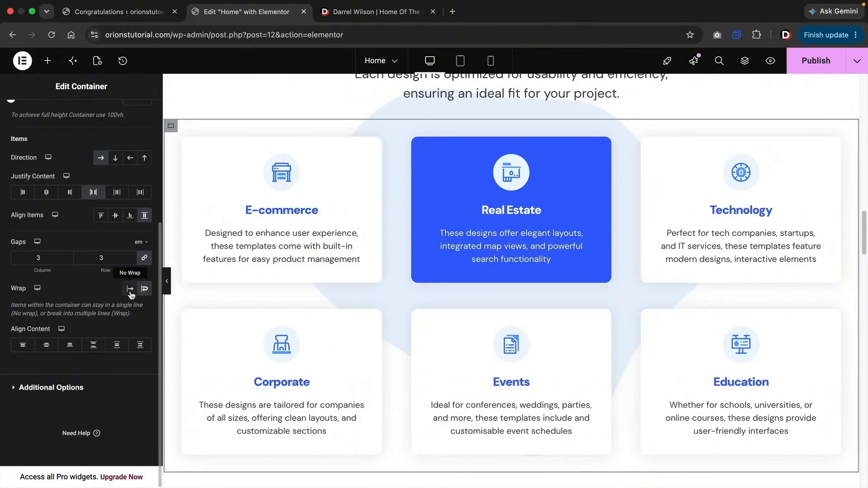
click(130, 292)
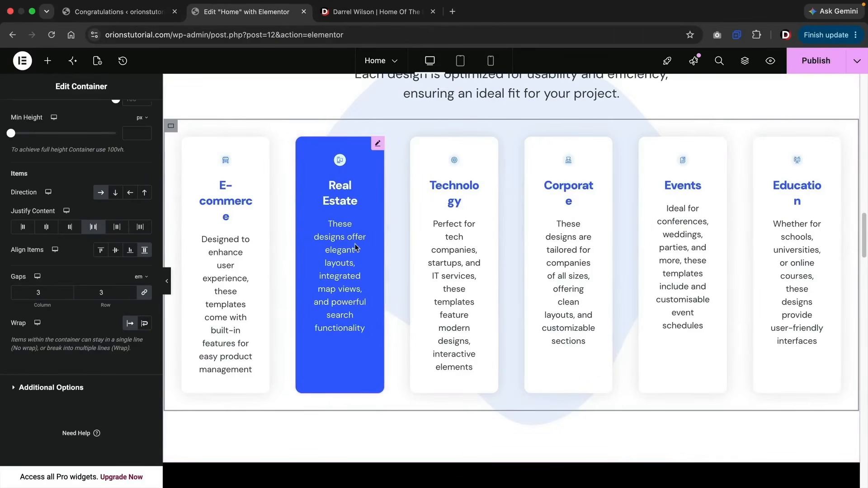
click(144, 324)
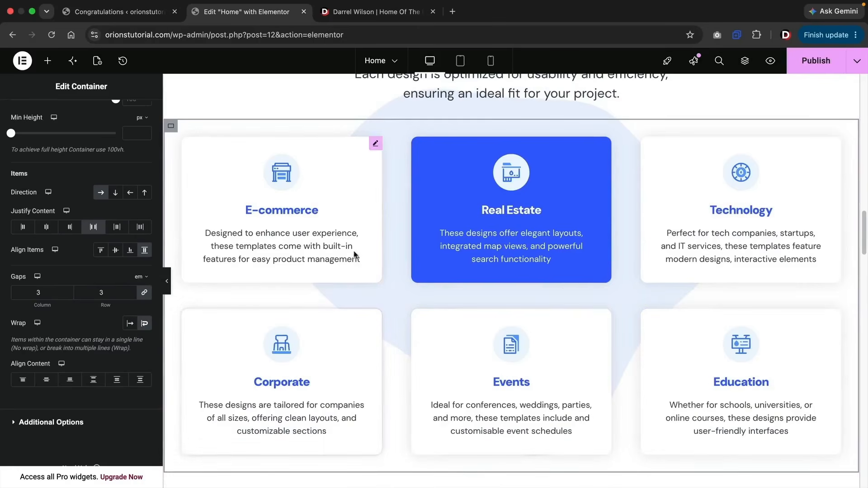
Look over the rest of the Home page down to the footer, and publish the changes.
scroll(850, 286, up, 1)
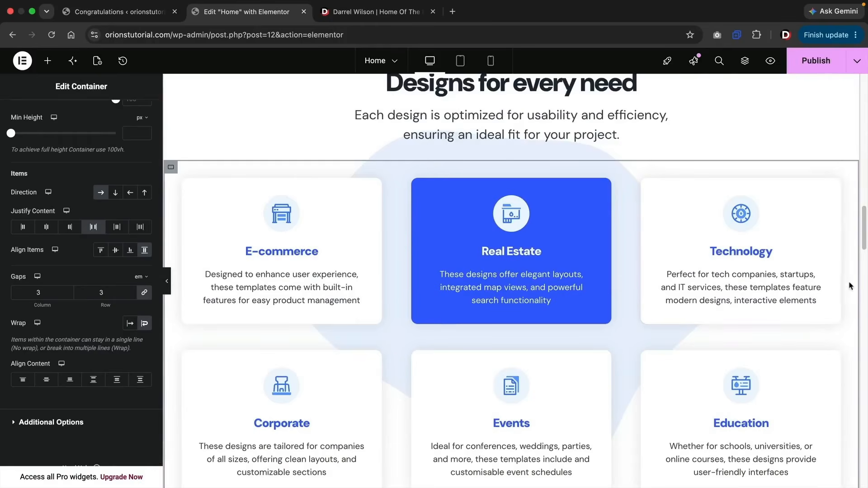
scroll(851, 289, down, 15)
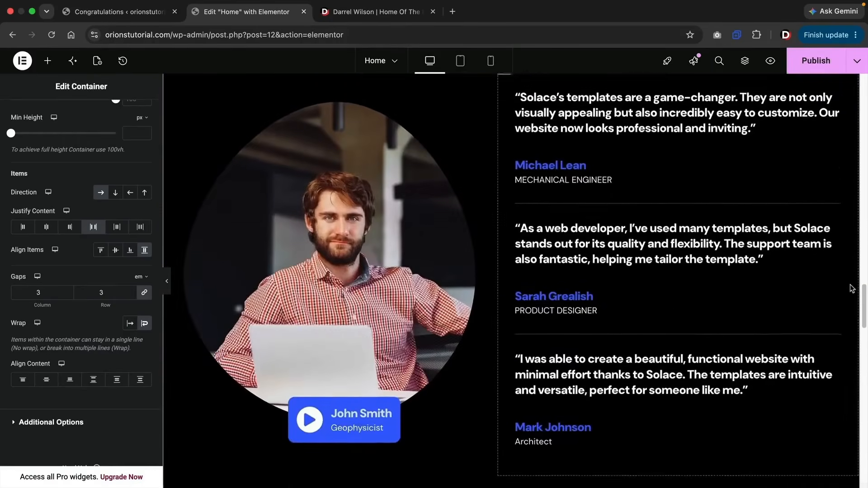
scroll(850, 288, down, 18)
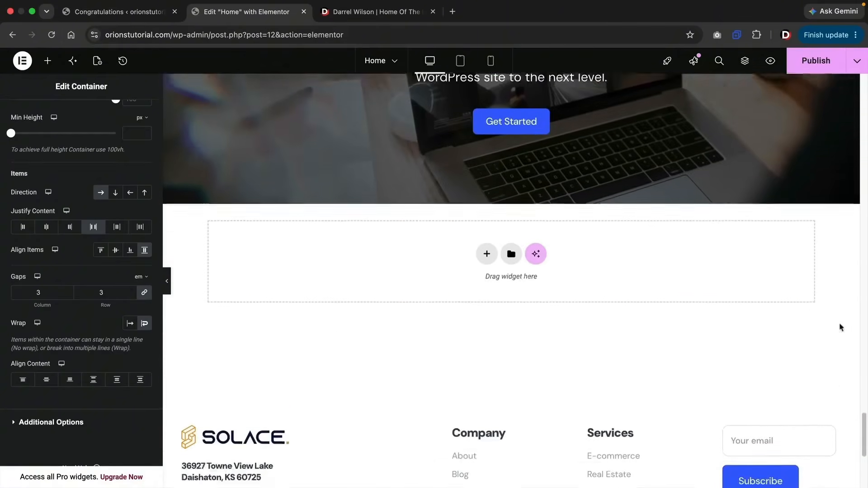
scroll(840, 327, down, 2)
drag(865, 446, 867, 98)
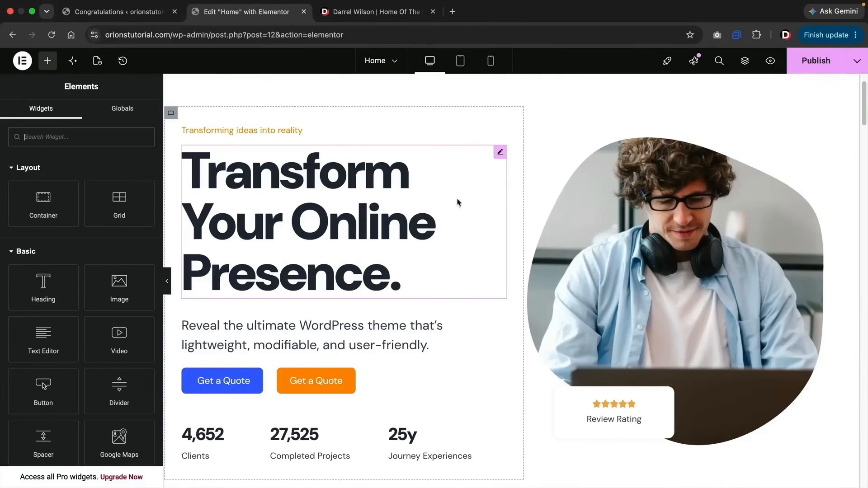
click(813, 65)
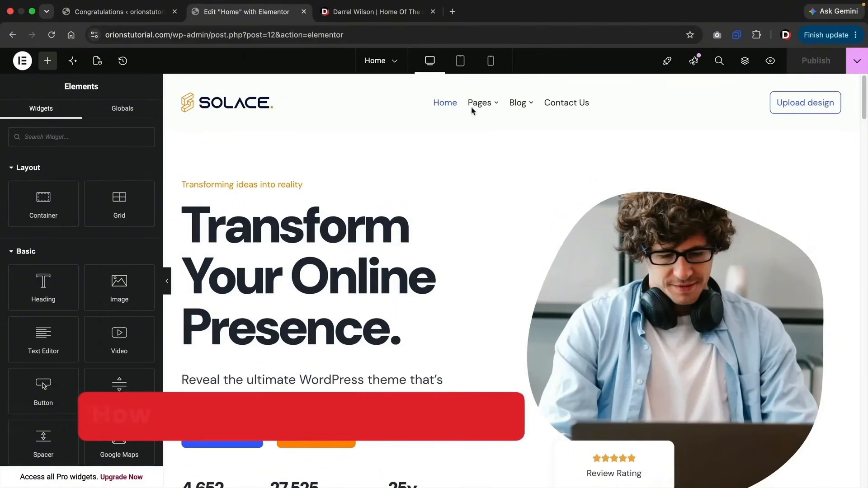
Exit the Elementor editor to WordPress and open the Menus management page.
mouse_move(495, 103)
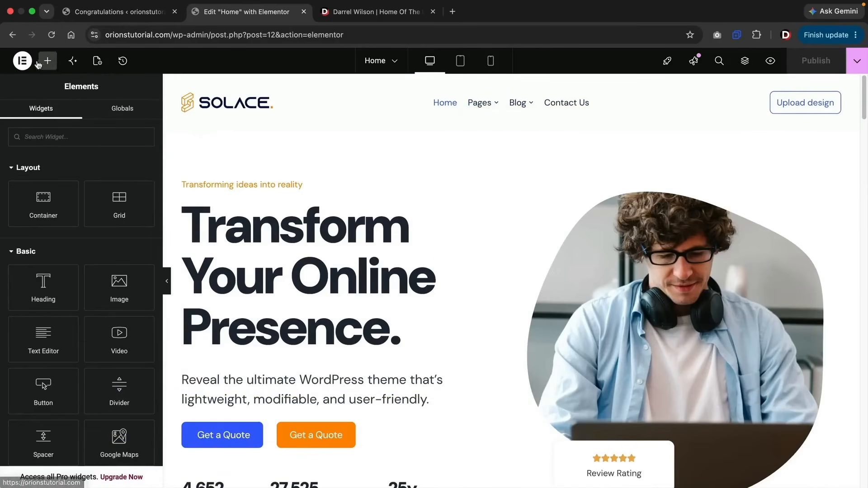
click(22, 61)
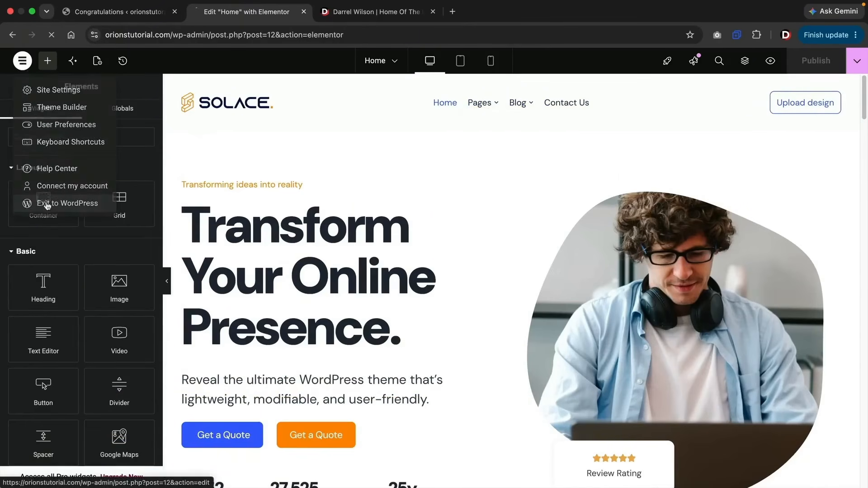
click(45, 203)
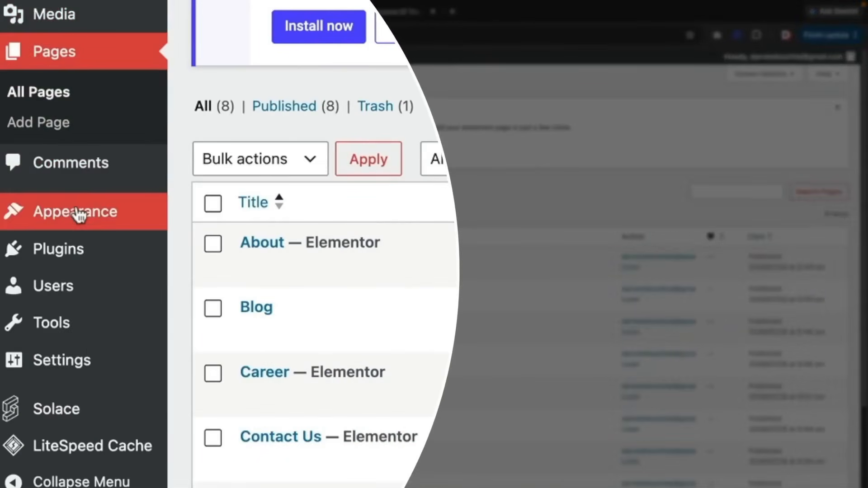
mouse_move(90, 211)
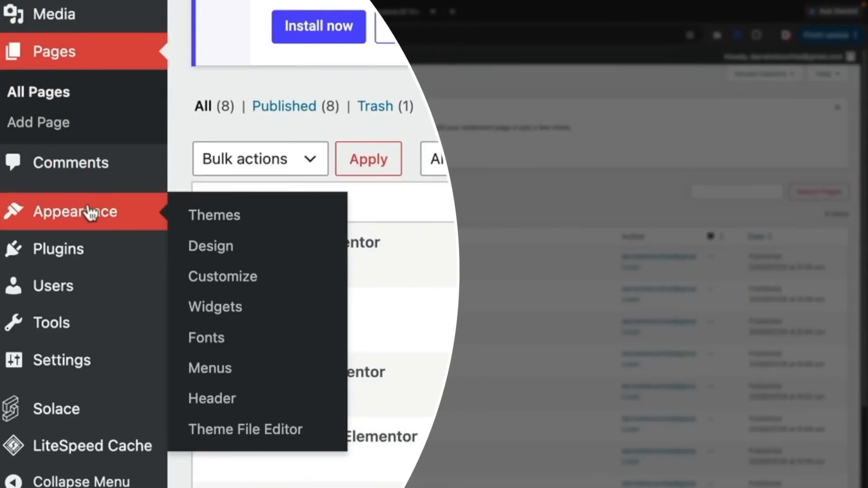
click(240, 374)
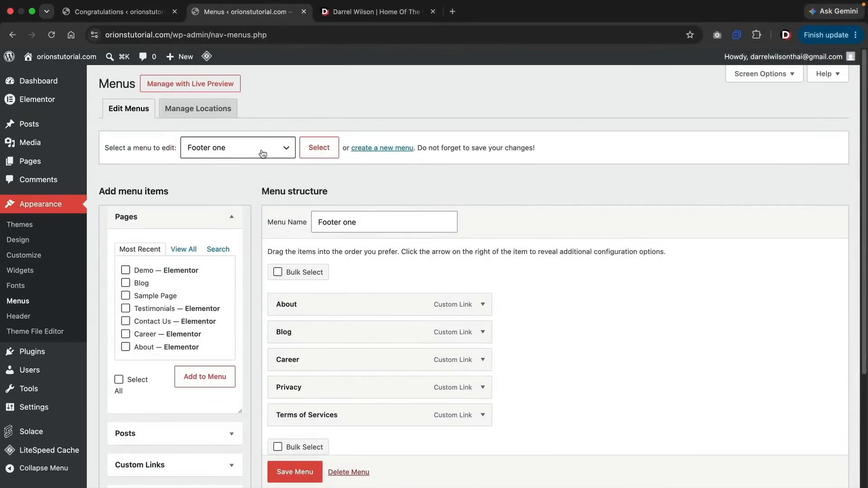
Load the Main Menu (Primary Menu) for editing and add the Demo page to it.
click(263, 153)
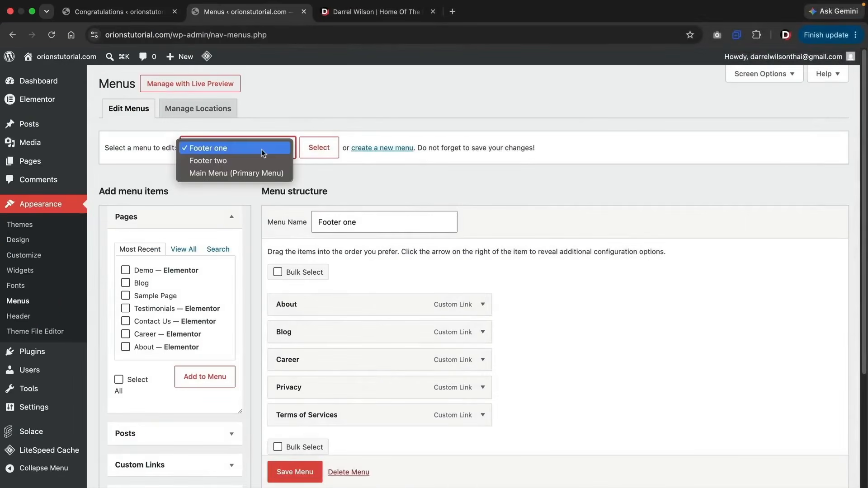
click(258, 172)
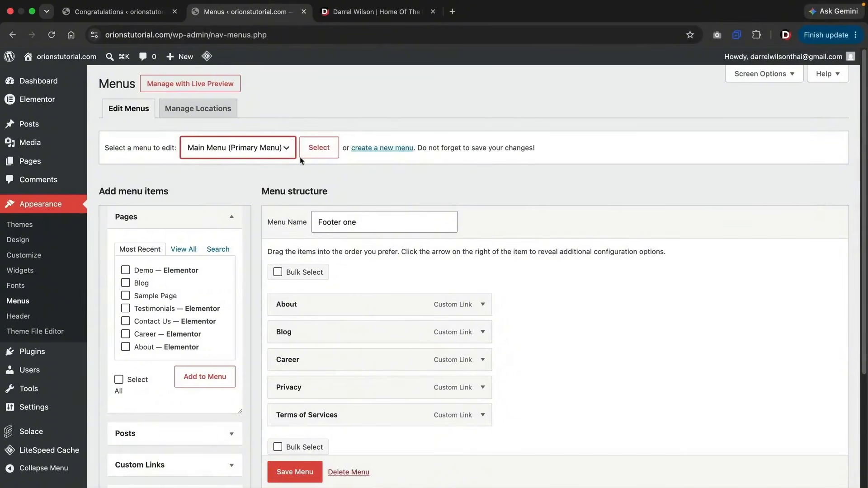
scroll(151, 212, down, 1)
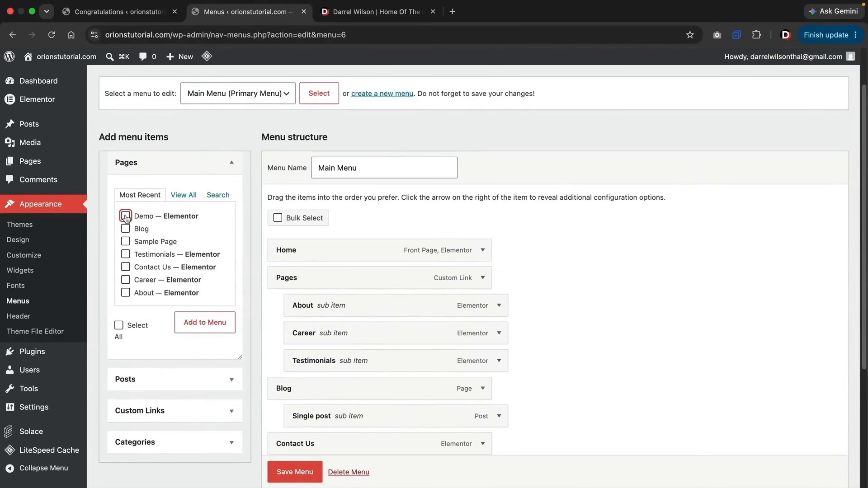
click(195, 324)
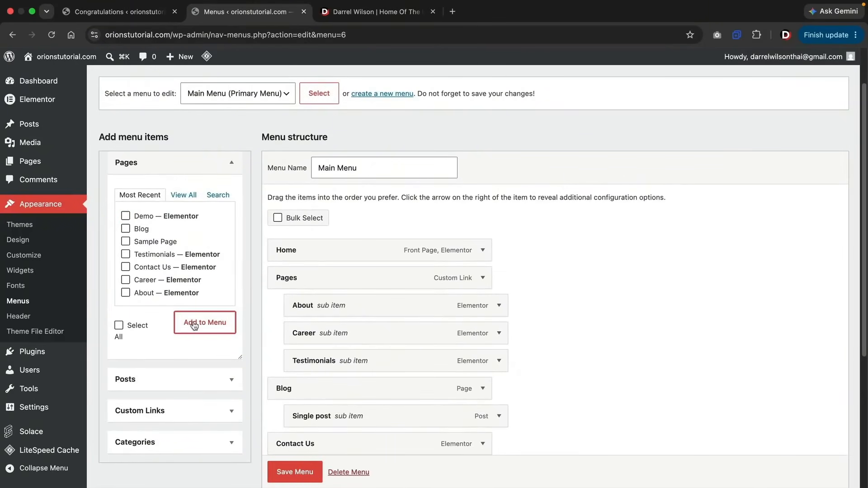
Nest the Demo item under Pages, directly after Testimonials, and save the menu.
scroll(292, 309, down, 2)
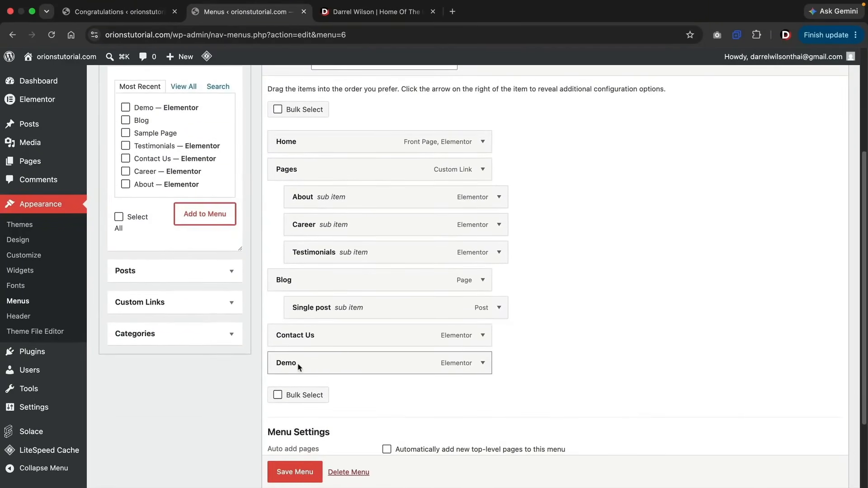
mouse_move(302, 367)
mouse_down()
mouse_move(316, 202)
mouse_move(322, 262)
mouse_move(304, 376)
mouse_move(295, 369)
mouse_up()
drag(397, 362, 410, 299)
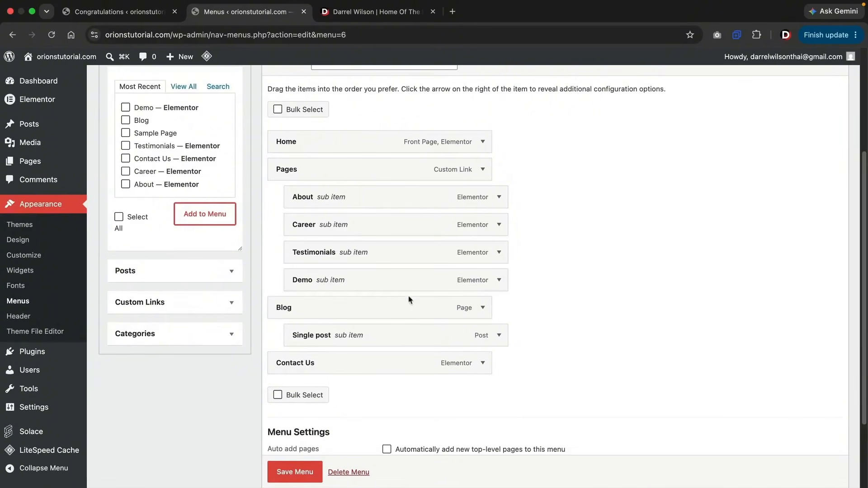
scroll(344, 425, down, 3)
click(306, 426)
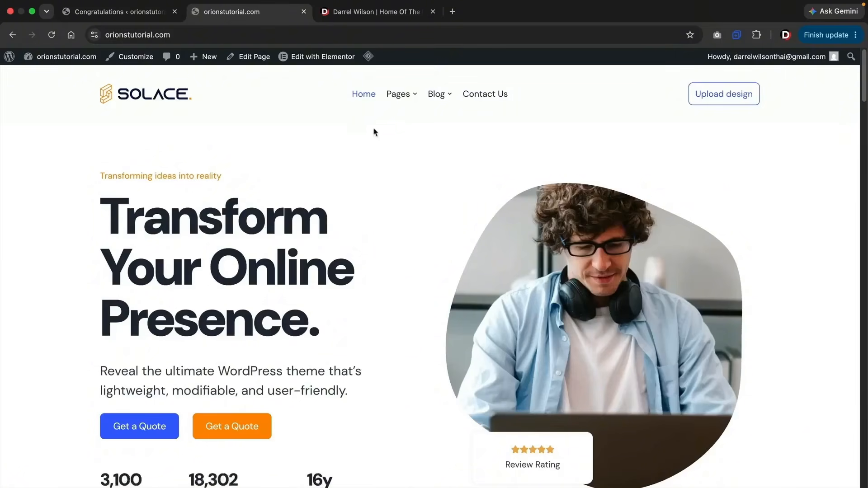
Open the Demo page from the Pages submenu on the live site.
mouse_move(403, 95)
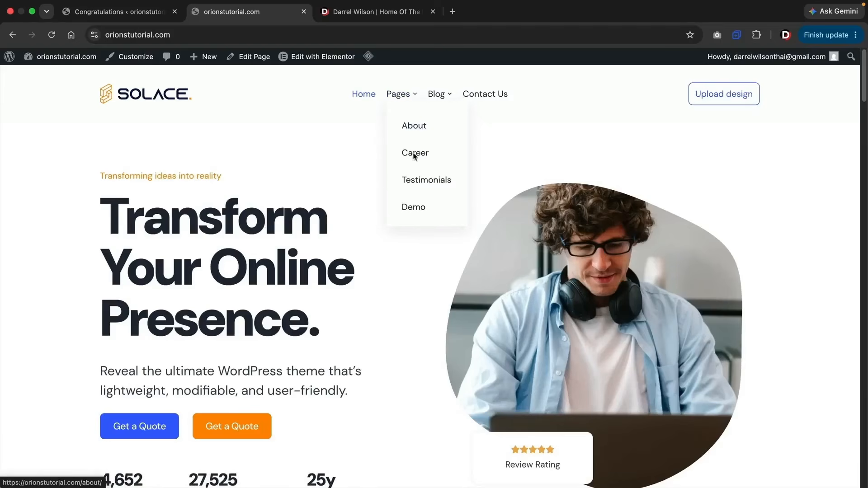
click(413, 207)
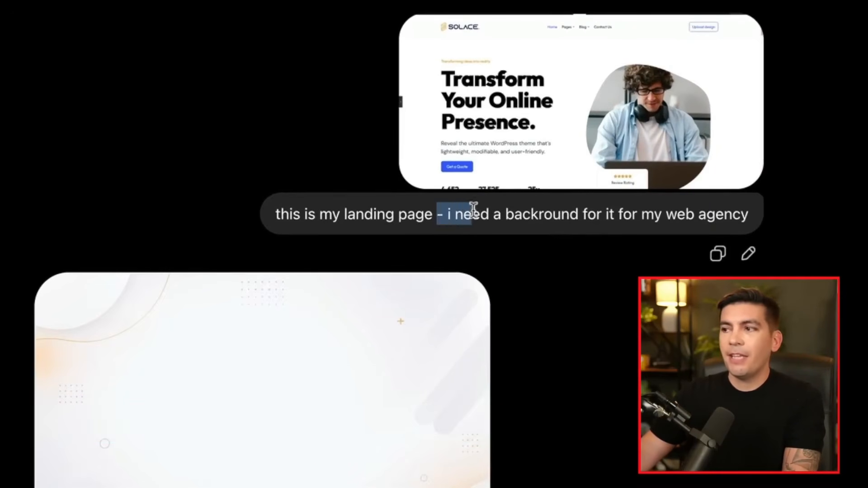
Review the ChatGPT prompts and generated images for the landing page background and the hero picture that replaces the man.
drag(473, 209, 680, 215)
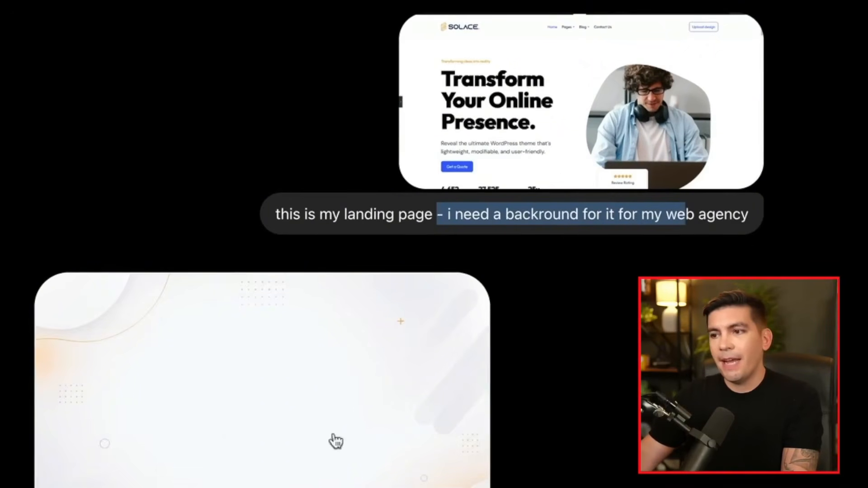
scroll(352, 366, down, 15)
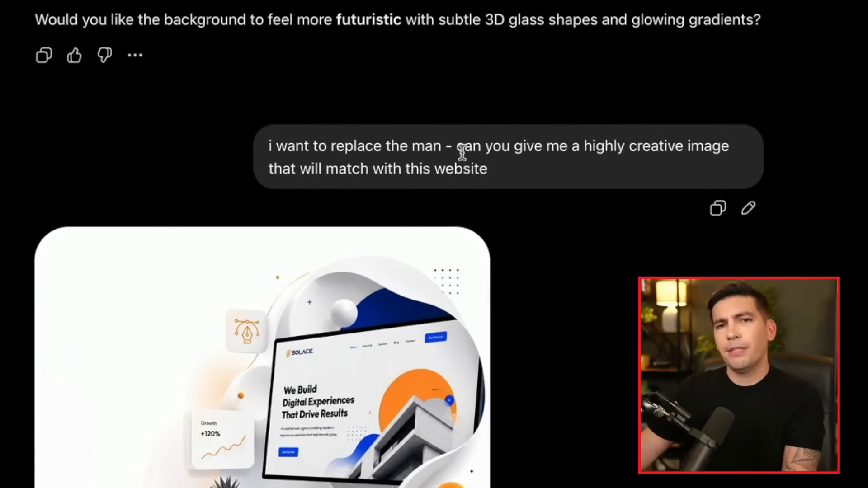
scroll(404, 285, down, 5)
scroll(368, 171, up, 4)
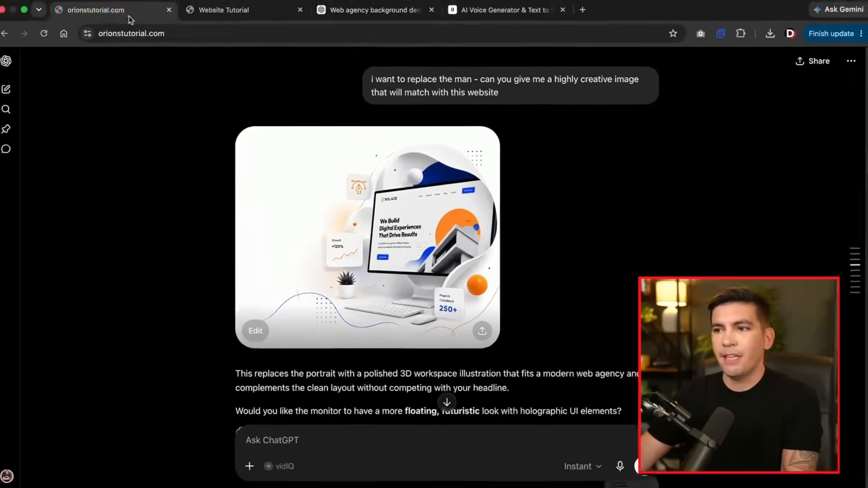
Switch to the orionstutorial.com home page and capture a full-page screenshot with GoFullPage.
click(128, 14)
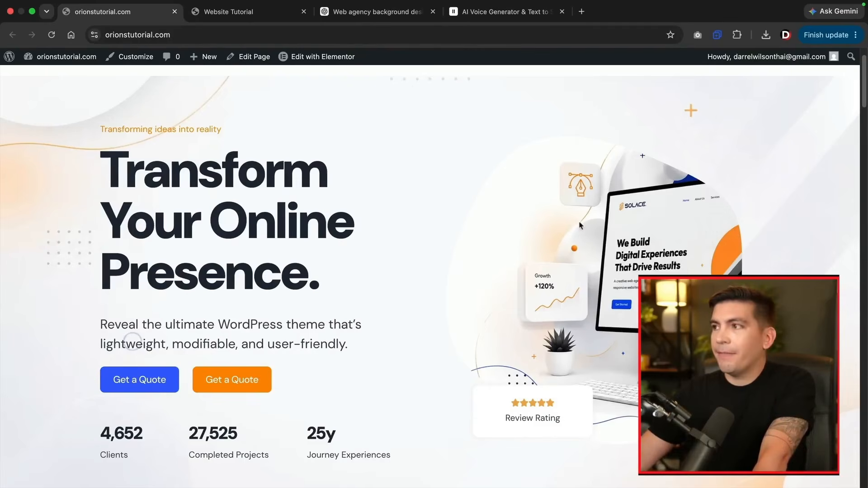
click(697, 35)
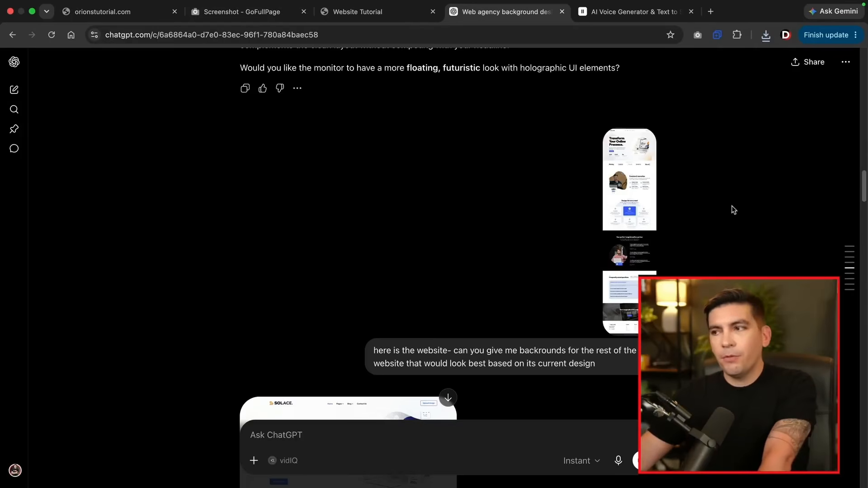
Examine ChatGPT's full-page redesigns with new section backgrounds and the follow-up prompt asking for each background image in compressed high quality.
scroll(650, 226, down, 2)
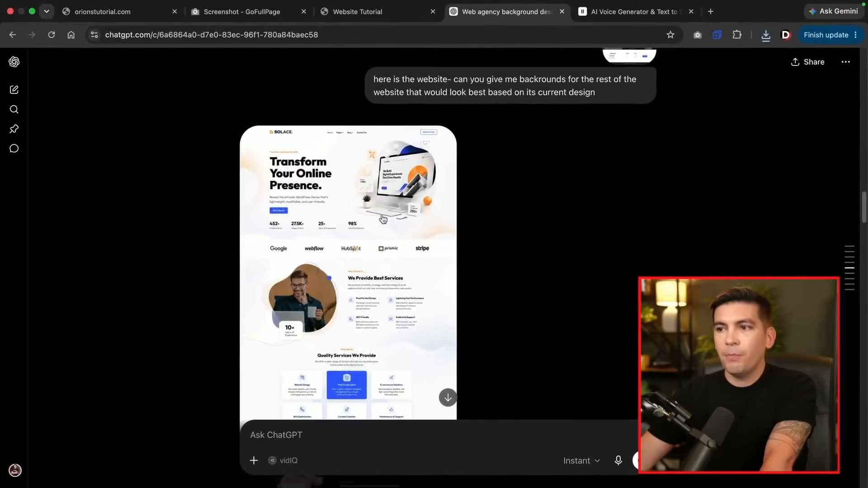
scroll(404, 256, down, 5)
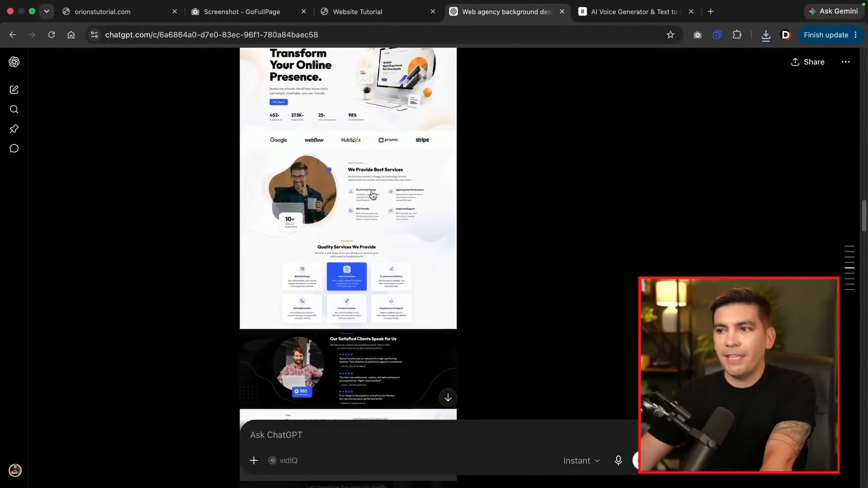
scroll(387, 223, down, 10)
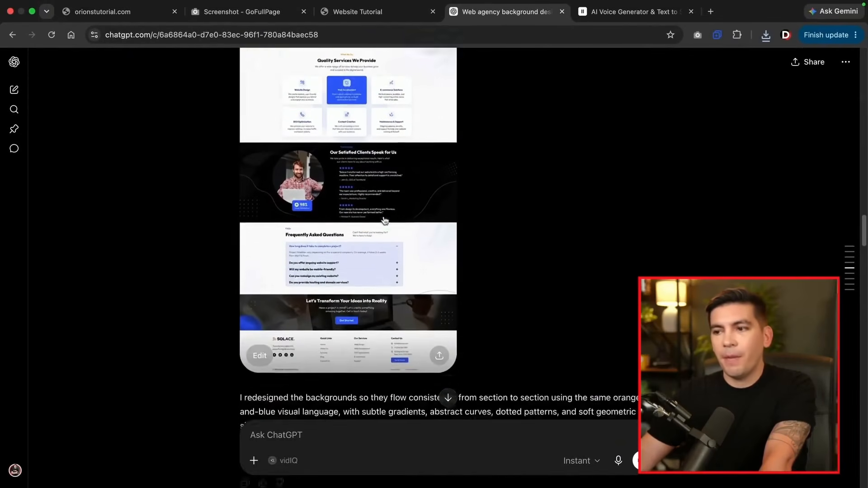
scroll(383, 216, down, 8)
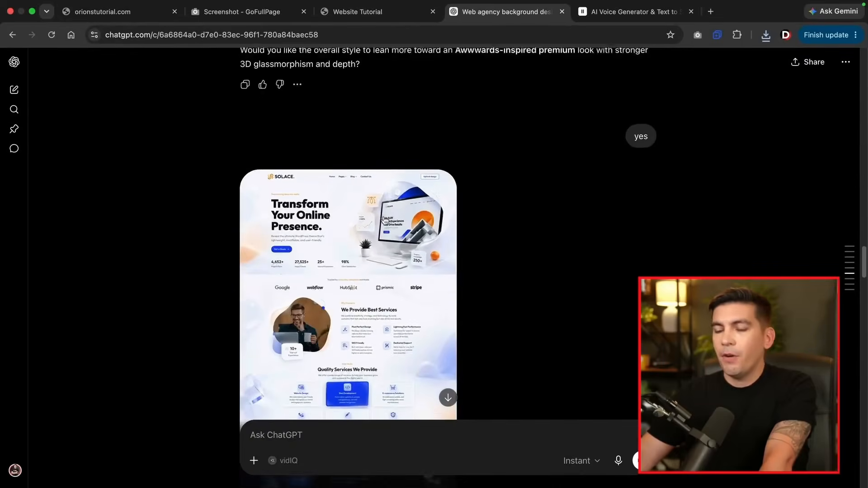
scroll(374, 237, down, 2)
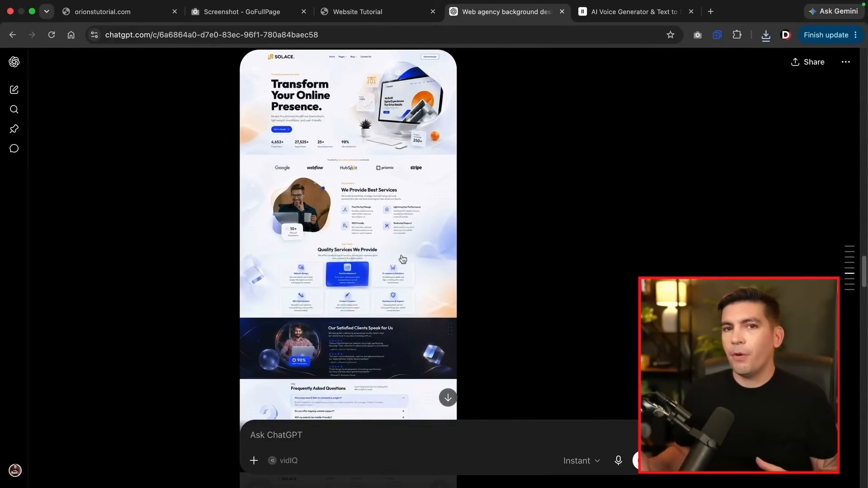
scroll(373, 211, down, 12)
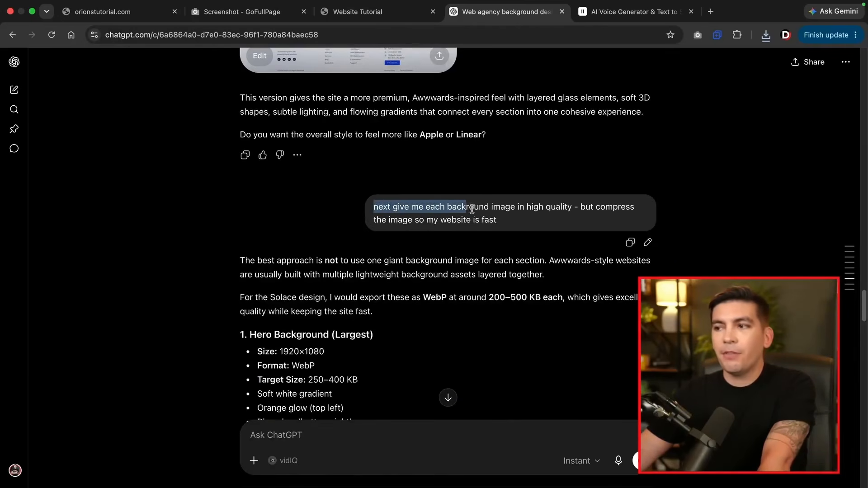
drag(571, 212, 578, 223)
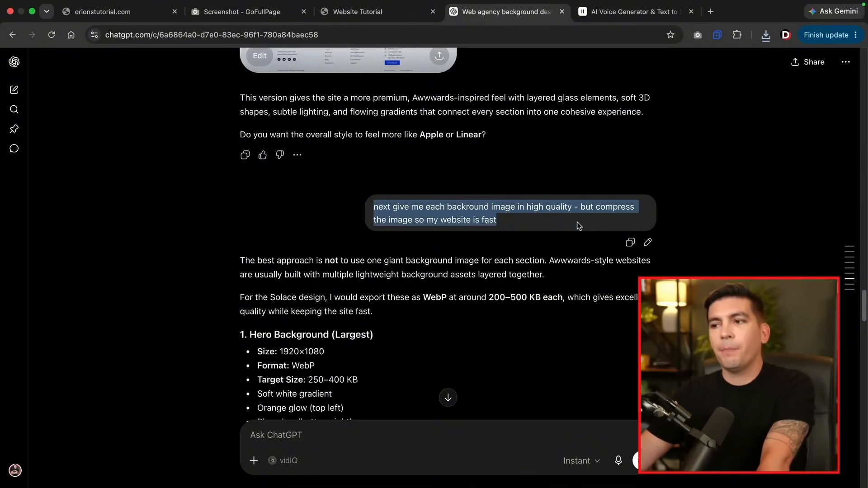
Download the ZIP with all compressed Solace backgrounds from ChatGPT's reply.
click(578, 223)
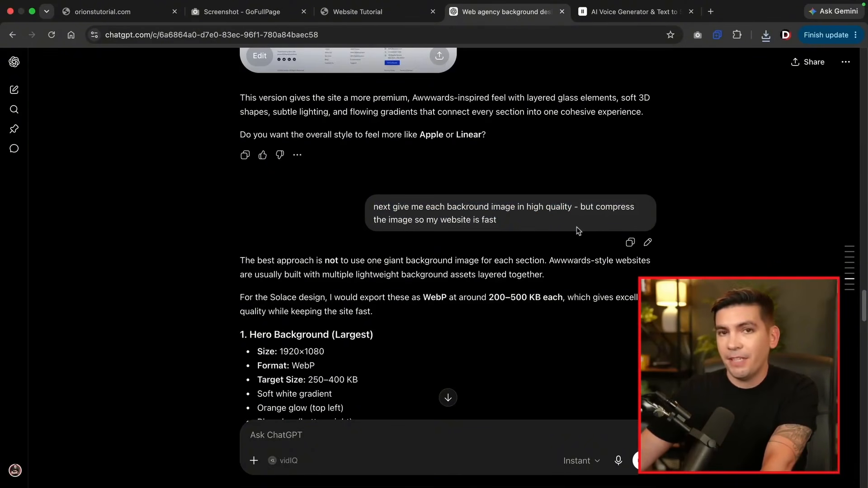
scroll(576, 230, down, 10)
scroll(577, 238, down, 20)
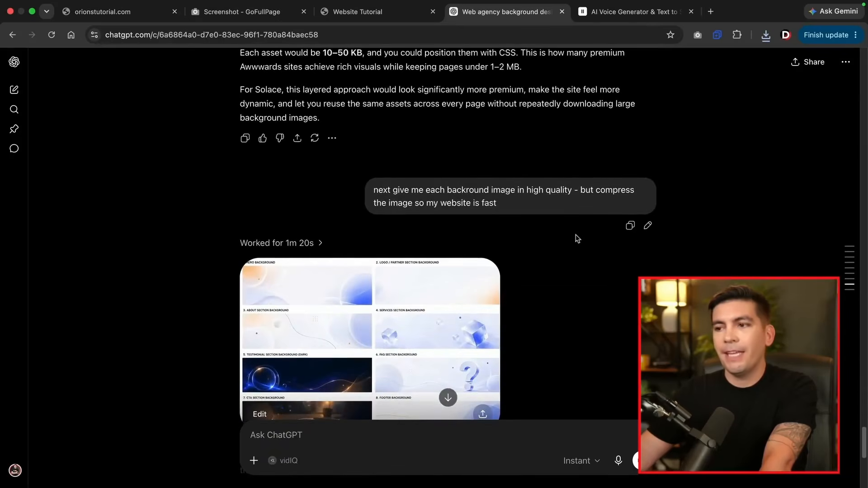
scroll(577, 239, down, 7)
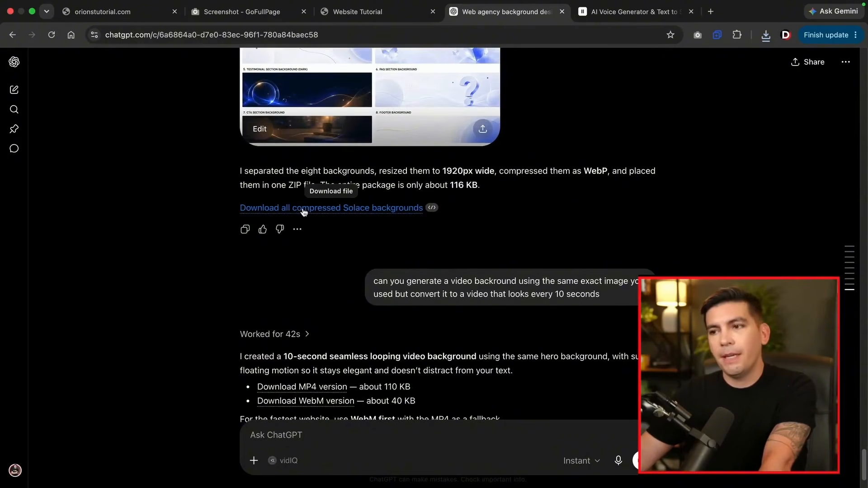
click(304, 211)
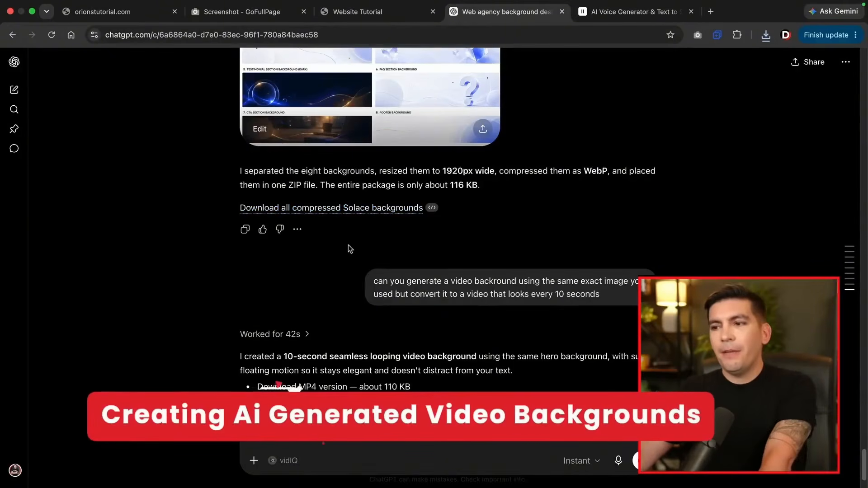
Switch to ElevenLabs, add a background file as an image reference for a new video, and choose the Seedance 2.0 model.
scroll(430, 256, down, 2)
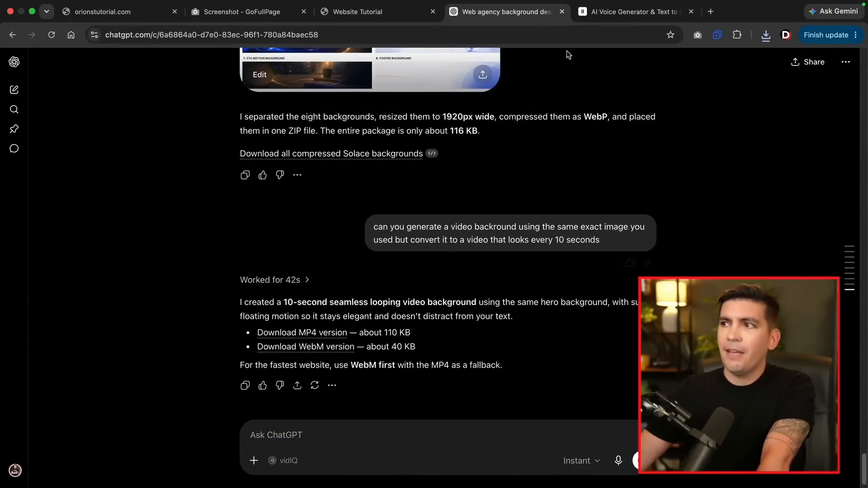
click(599, 13)
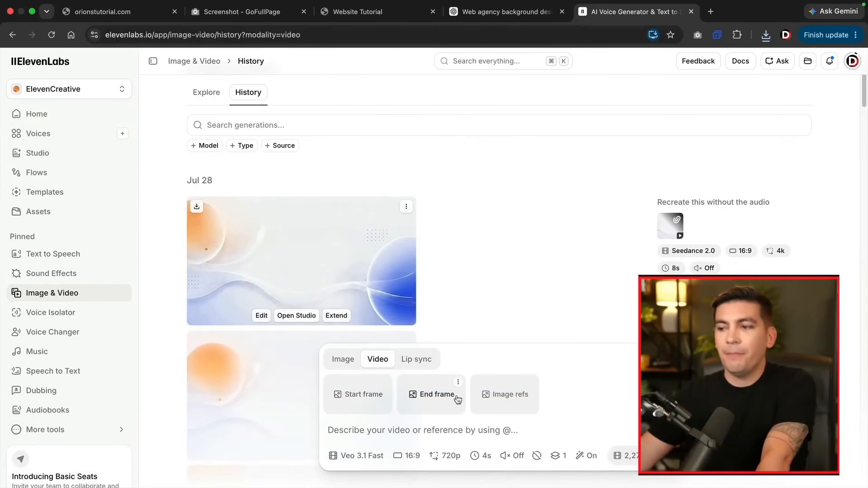
click(508, 396)
double_click(255, 241)
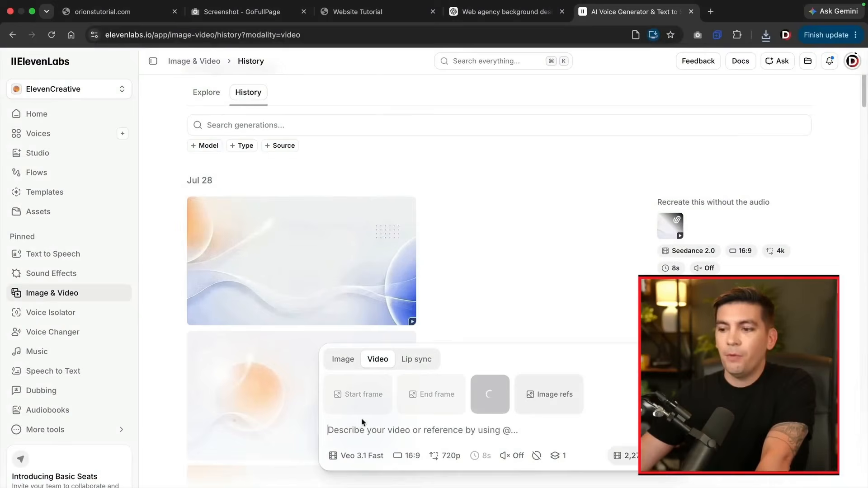
click(360, 455)
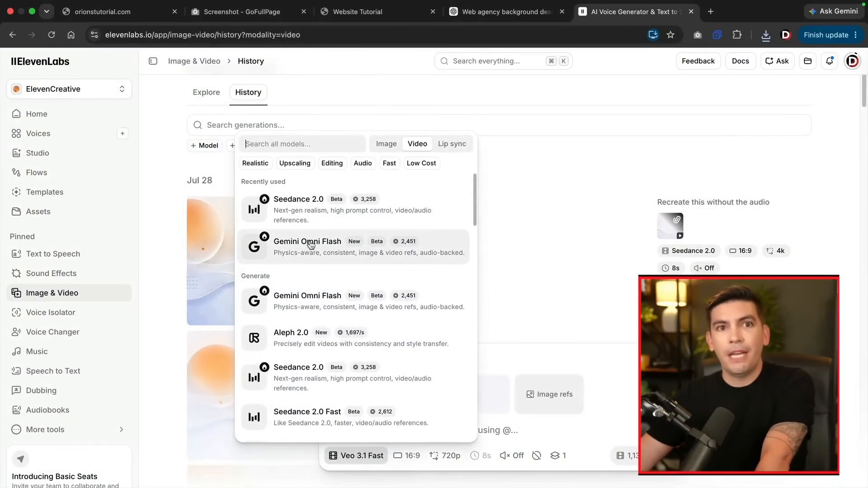
click(308, 213)
scroll(501, 289, down, 5)
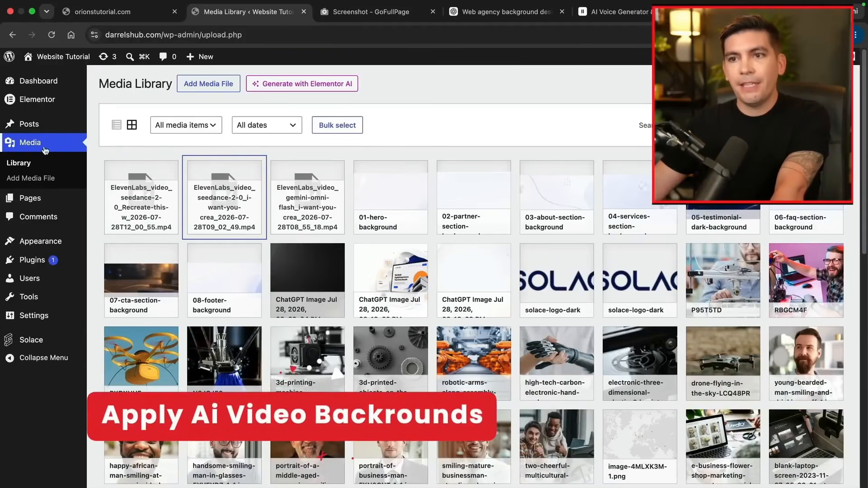
In the WordPress Media Library, open the second ElevenLabs video (Seedance 2.0, 09_02_49.mp4) and copy its file URL.
click(224, 87)
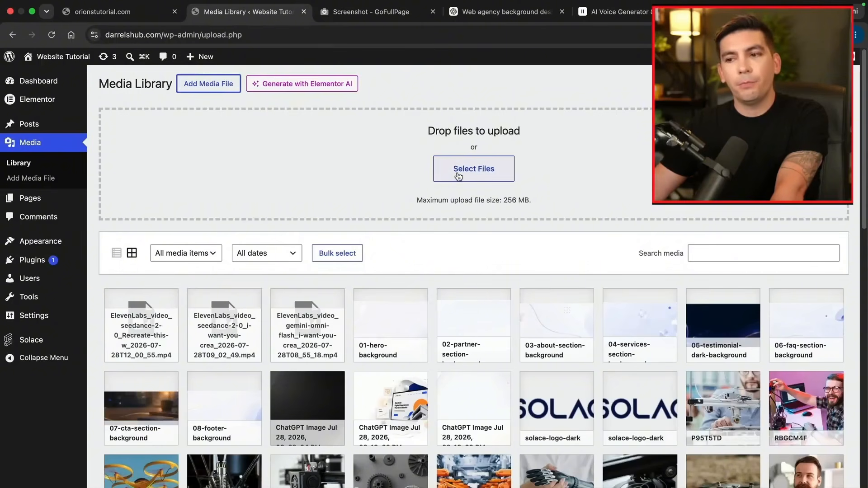
click(214, 315)
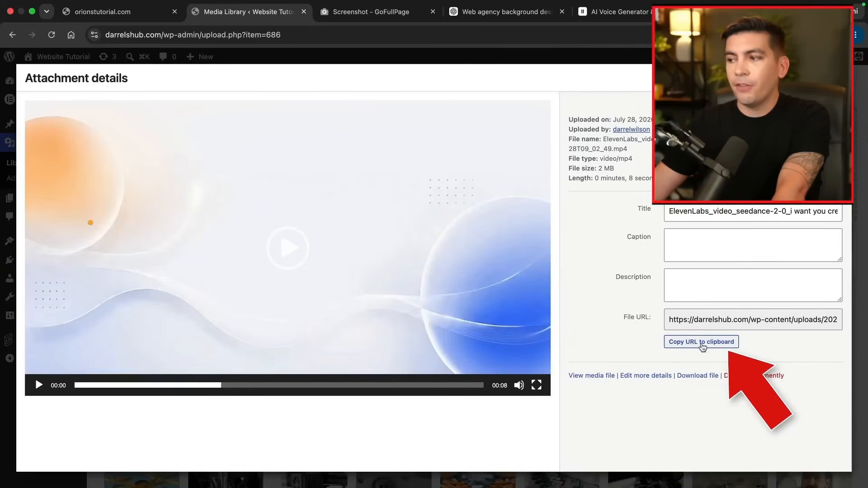
click(699, 342)
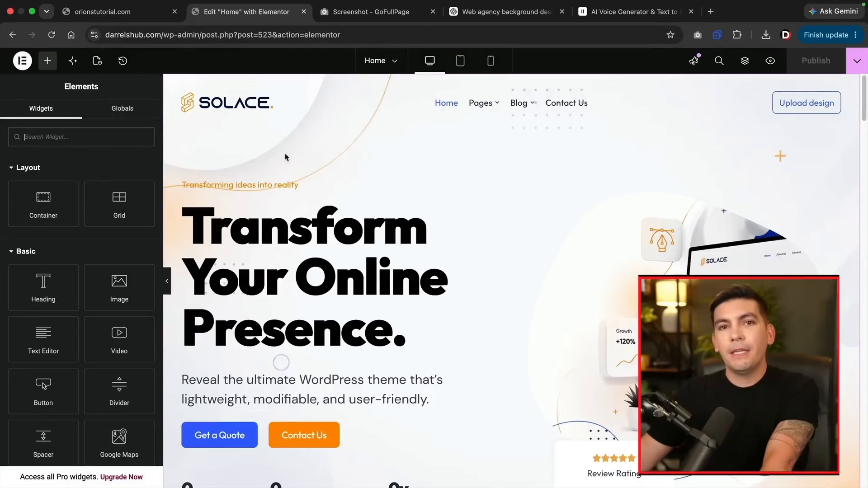
Set the hero container's background type to Video in Elementor and paste the copied MP4 URL as the video link.
right_click(333, 138)
click(351, 149)
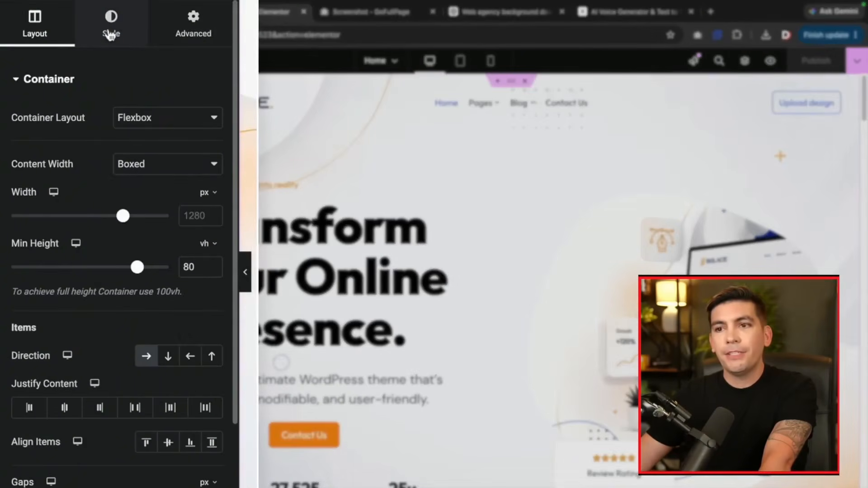
click(110, 35)
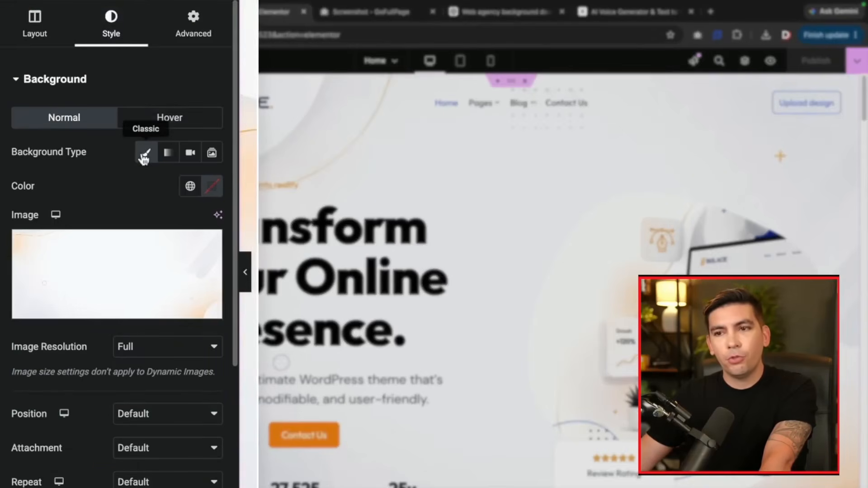
click(192, 153)
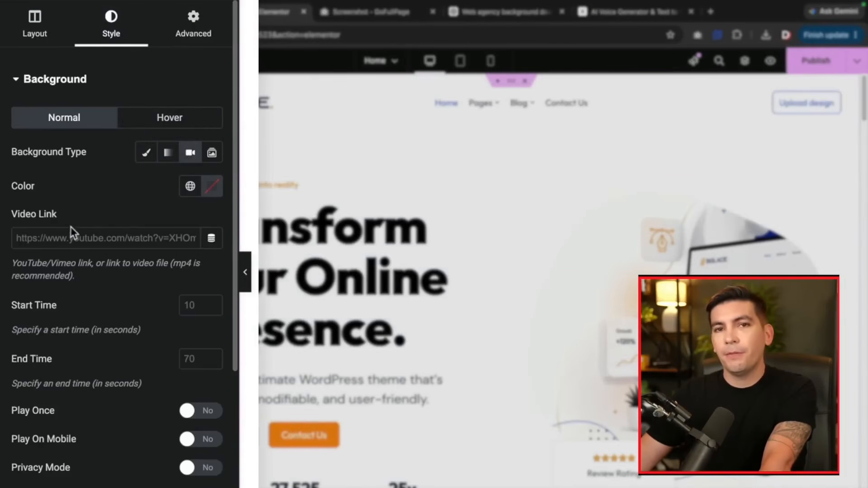
right_click(39, 243)
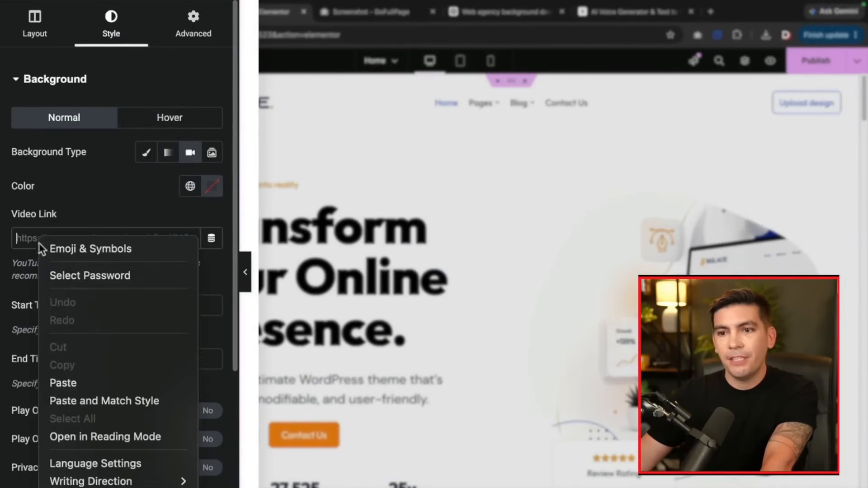
click(73, 380)
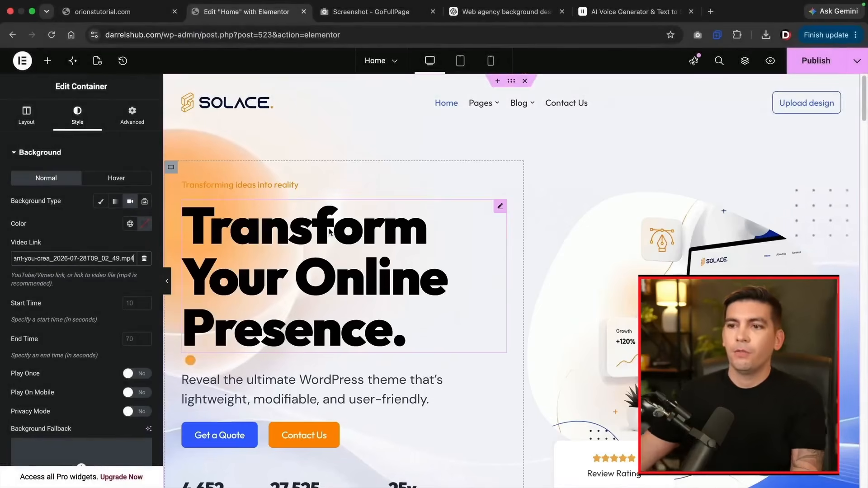
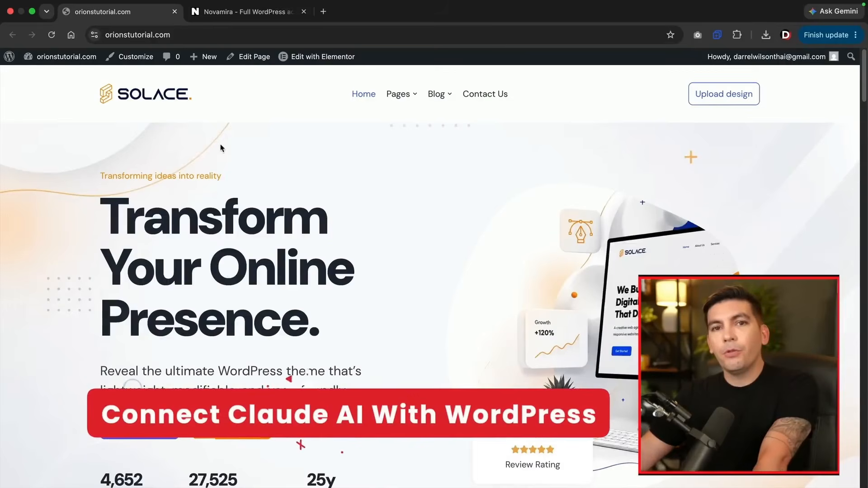
Download the free Novamira plugin ZIP from novamira.ai.
click(249, 16)
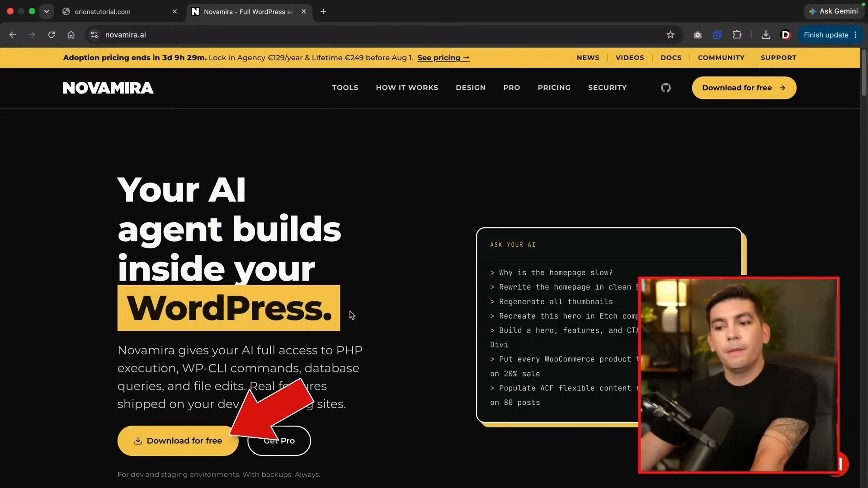
click(189, 444)
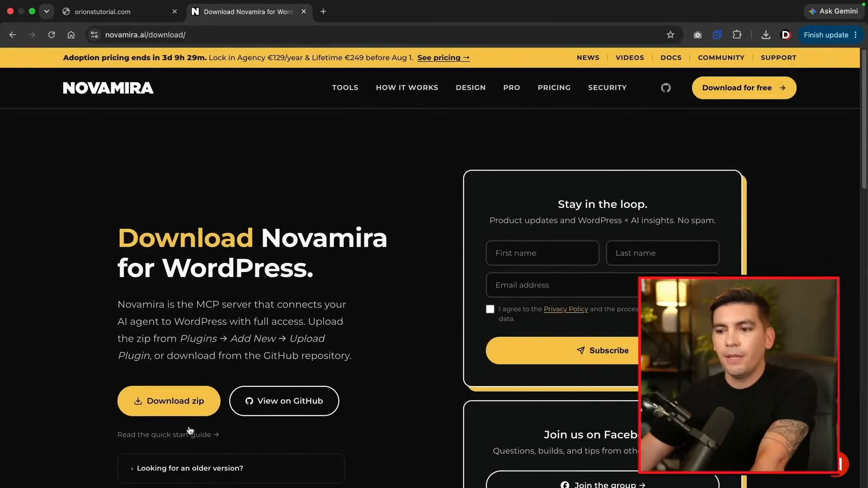
click(186, 405)
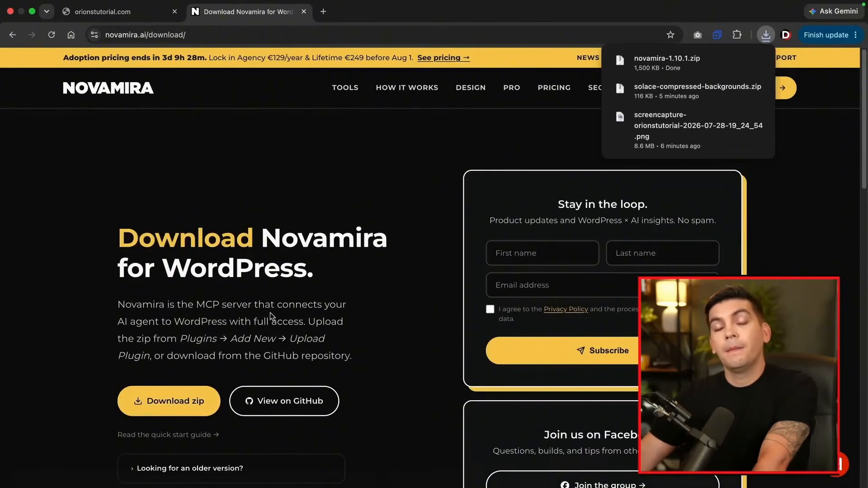
Upload novamira-1.10.1.zip as a new plugin on orionstutorial.com, then install and activate it.
click(128, 17)
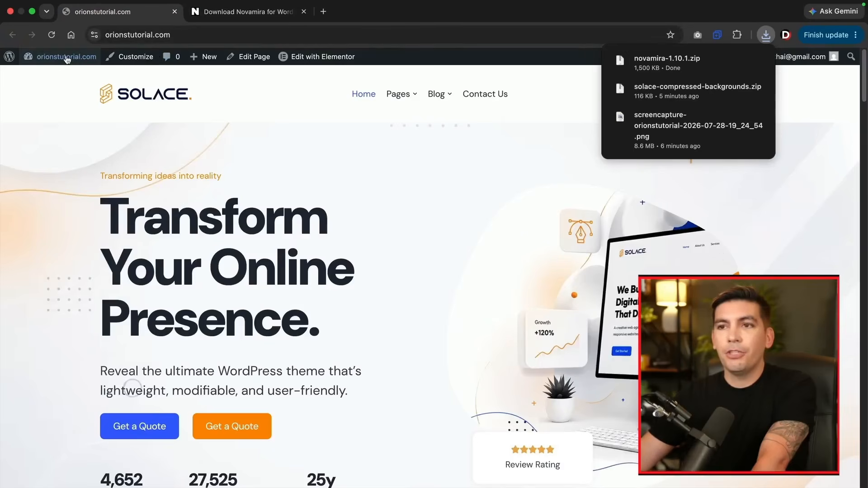
mouse_move(66, 57)
click(51, 93)
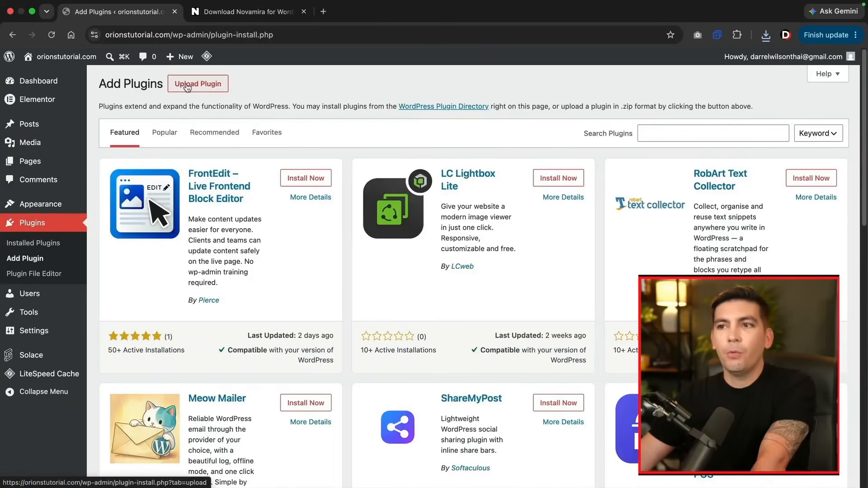
click(187, 86)
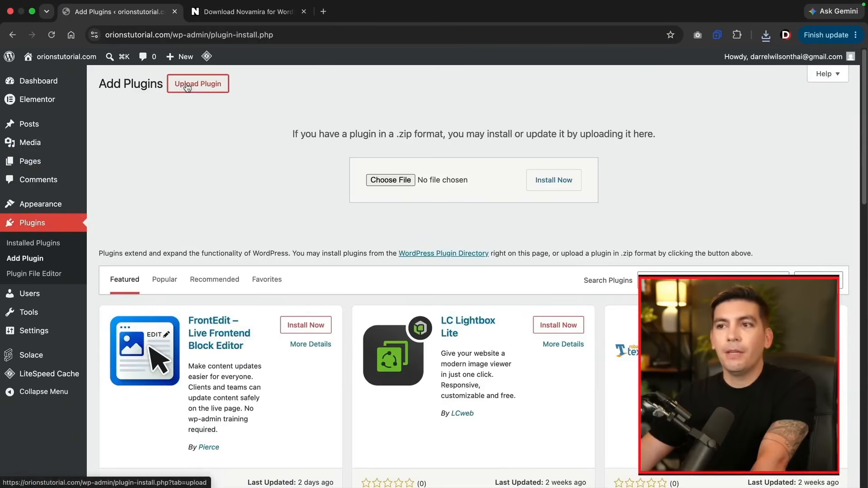
click(392, 181)
click(437, 251)
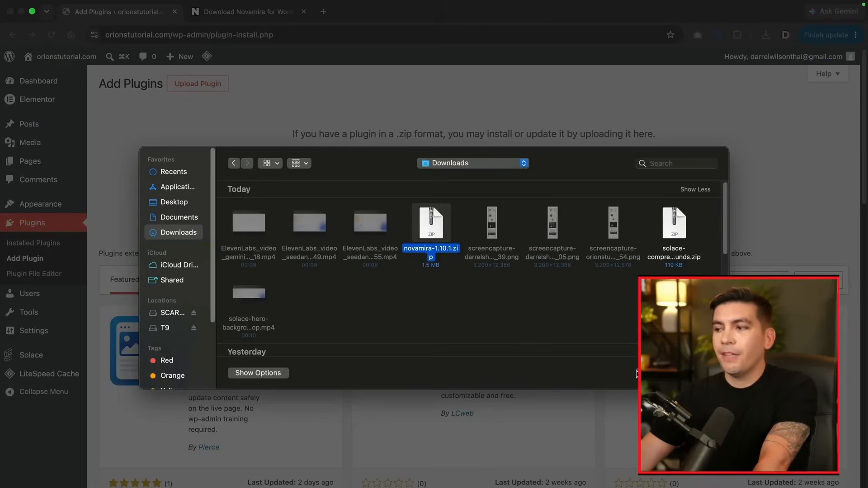
click(699, 373)
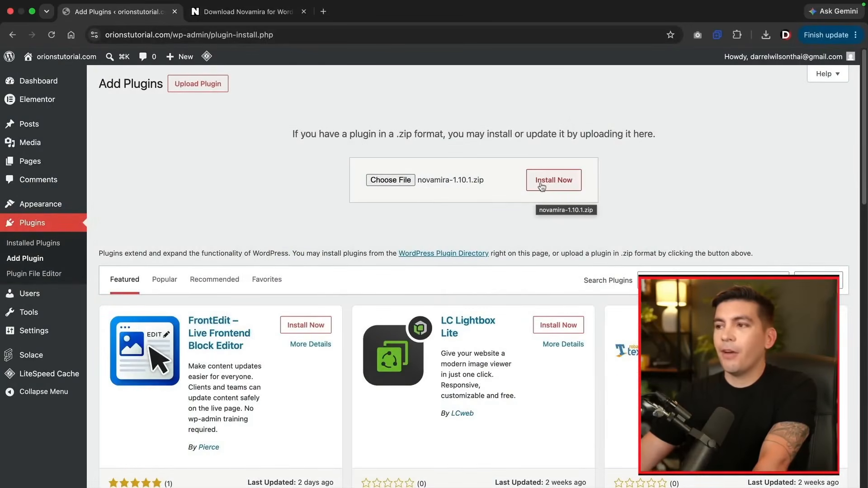
click(542, 184)
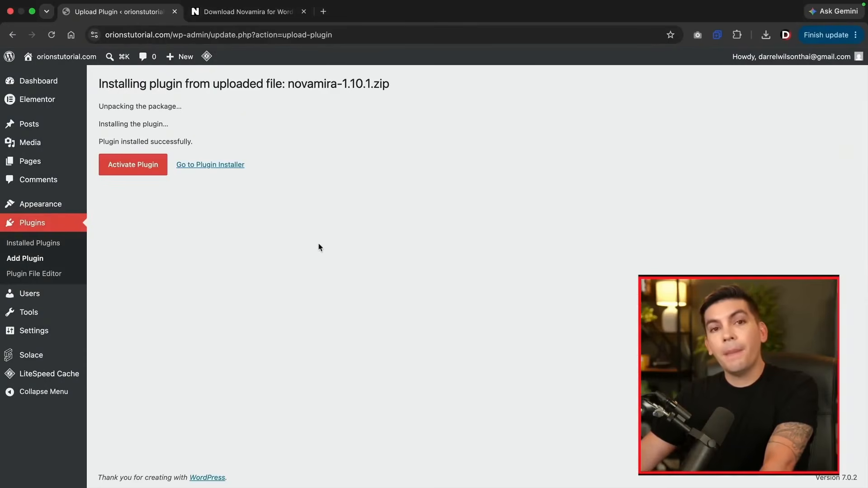
click(153, 163)
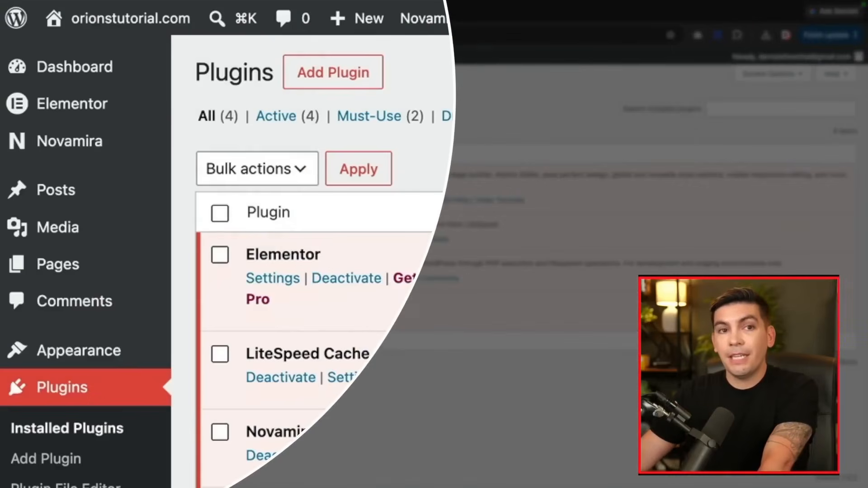
Turn on AI Abilities for this site in Novamira's configuration, save, and accept the production-site warning.
mouse_move(72, 157)
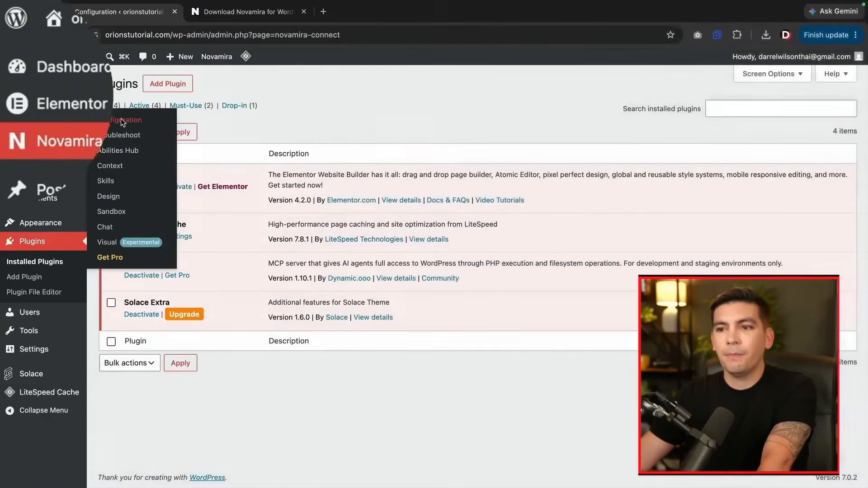
click(240, 149)
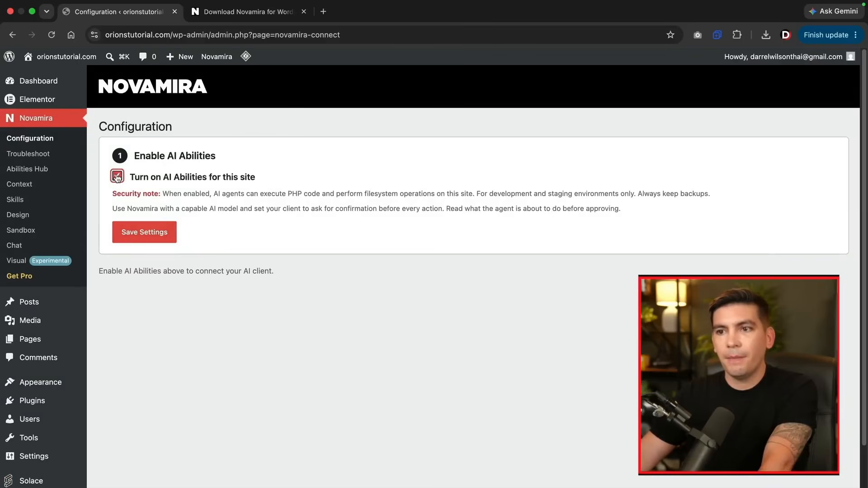
click(145, 234)
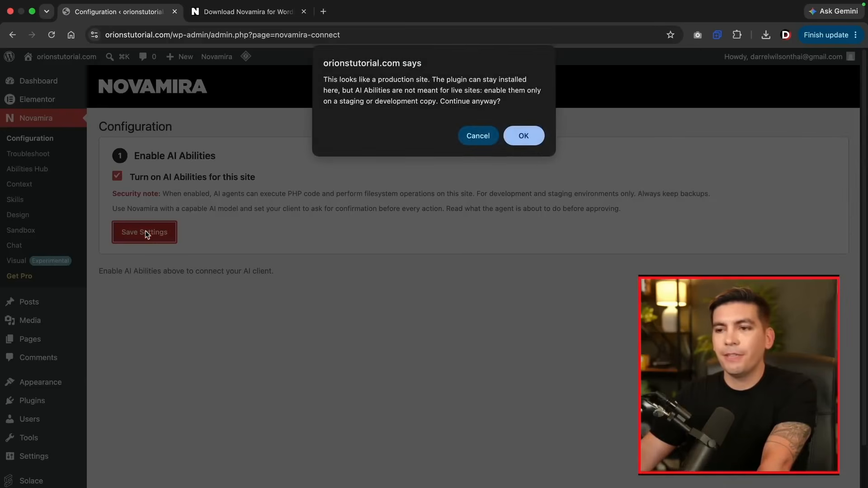
click(523, 136)
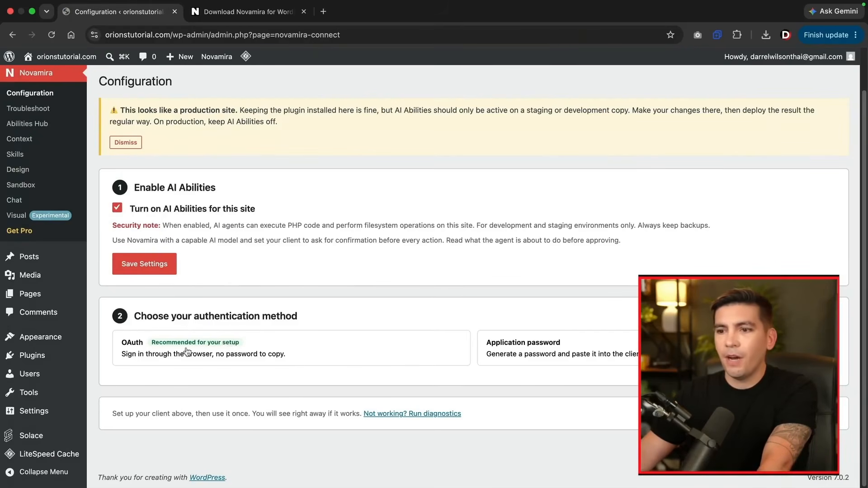
Choose OAuth as Novamira's authentication method and Claude Desktop as the AI client to connect.
click(247, 348)
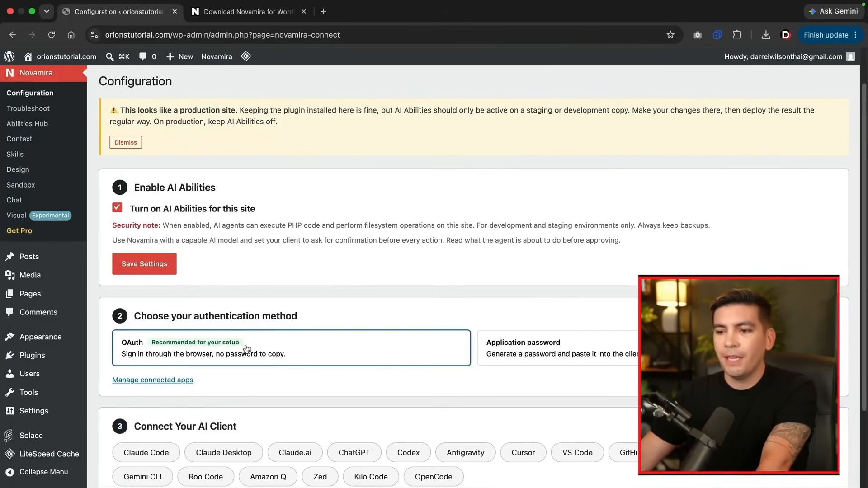
scroll(247, 348, down, 3)
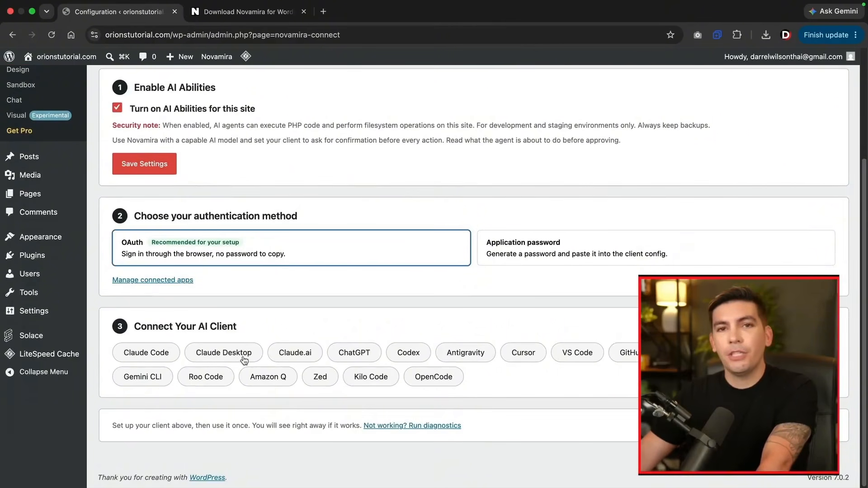
click(248, 357)
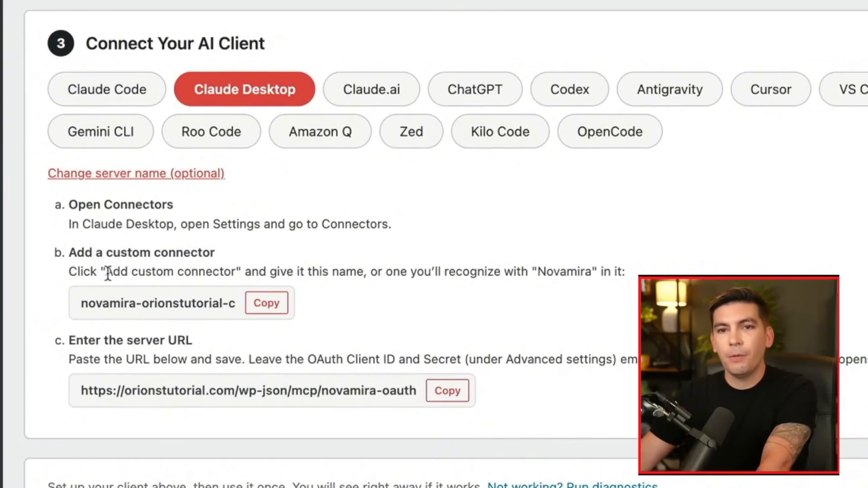
Copy Novamira's suggested connector name, switch to Claude Desktop, and start a new custom connector named novamira-orionstutorial-c.
click(266, 307)
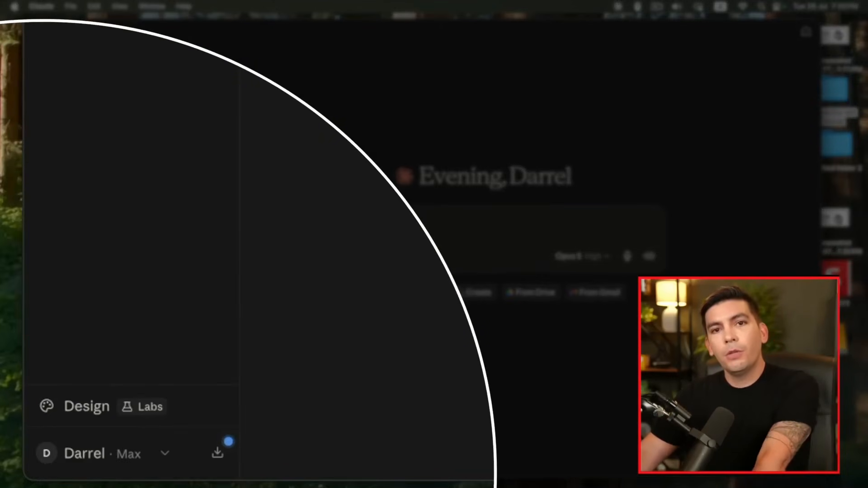
click(104, 455)
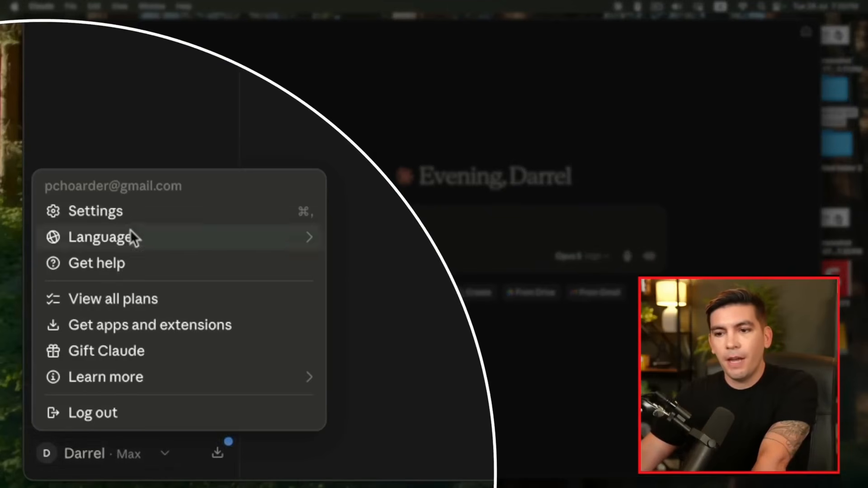
click(129, 206)
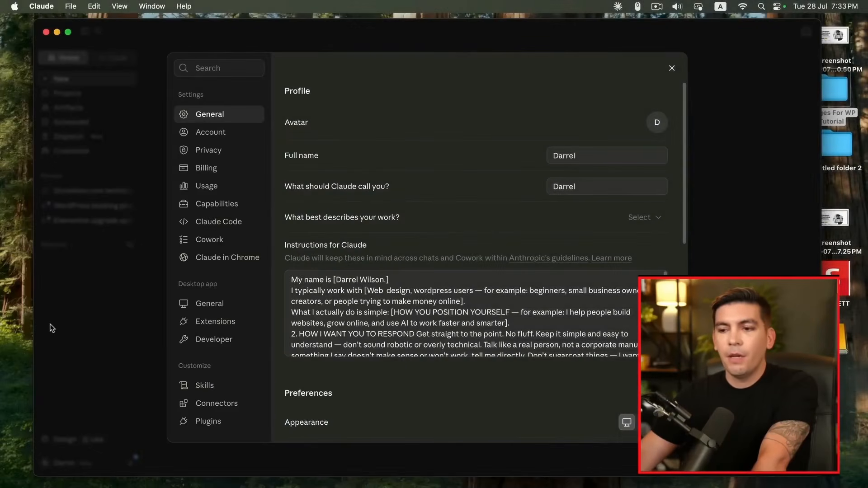
click(210, 403)
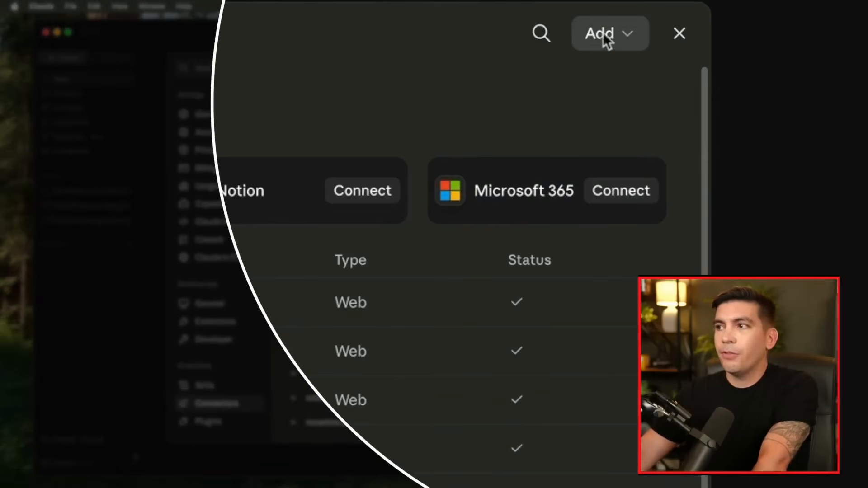
click(624, 30)
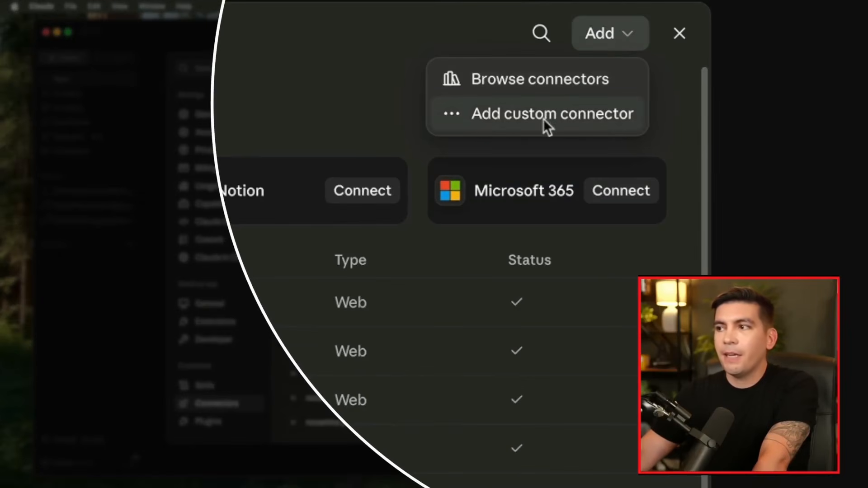
click(544, 117)
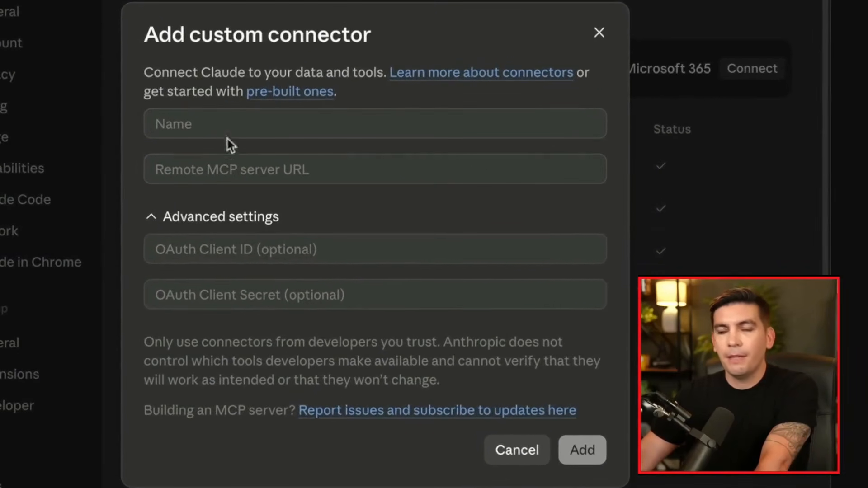
click(179, 121)
right_click(183, 121)
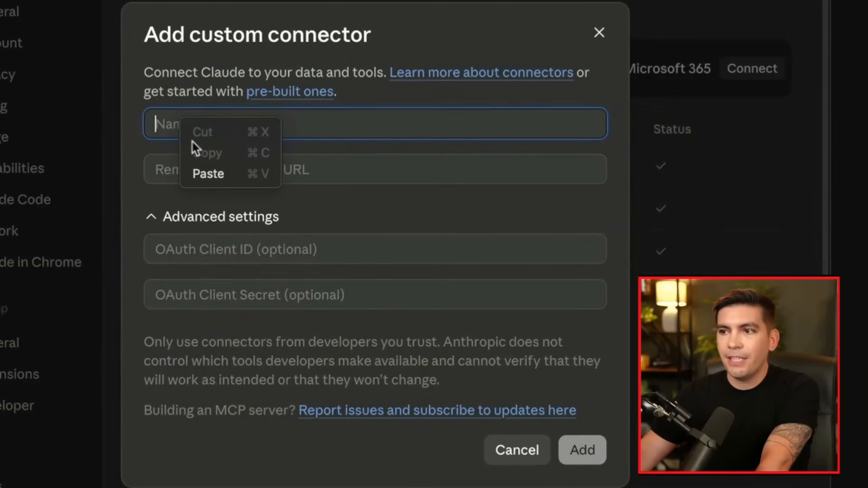
click(204, 171)
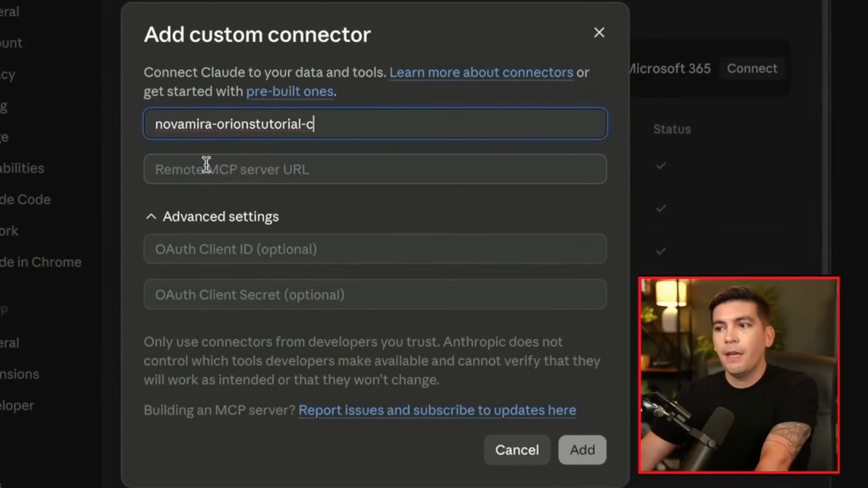
click(205, 171)
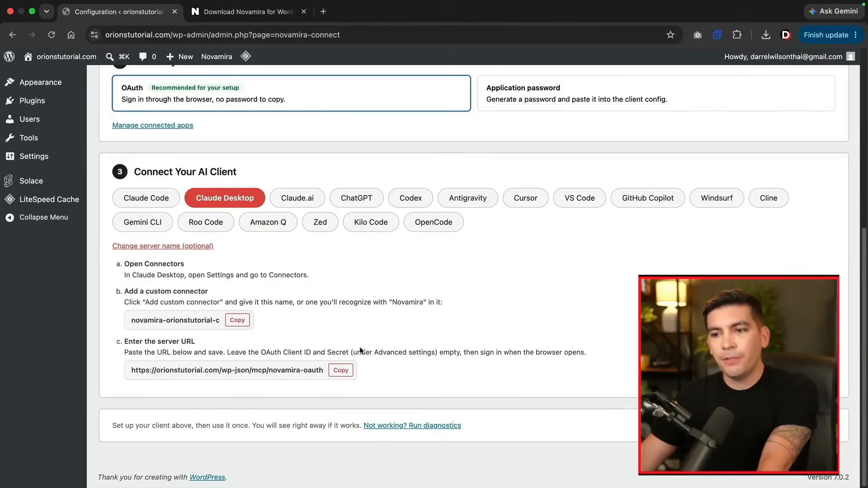
click(188, 342)
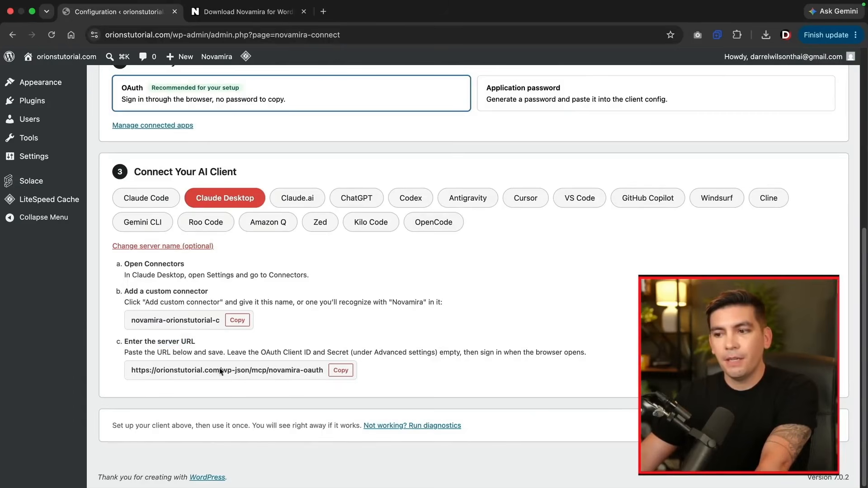
click(338, 371)
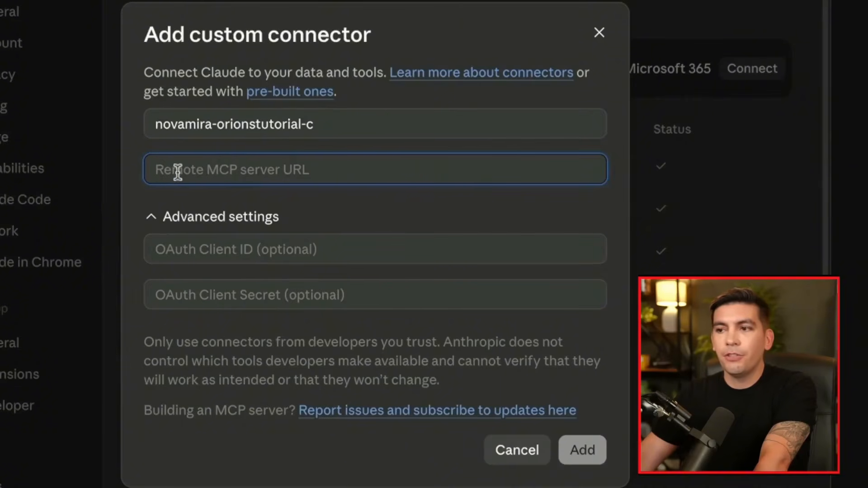
right_click(226, 172)
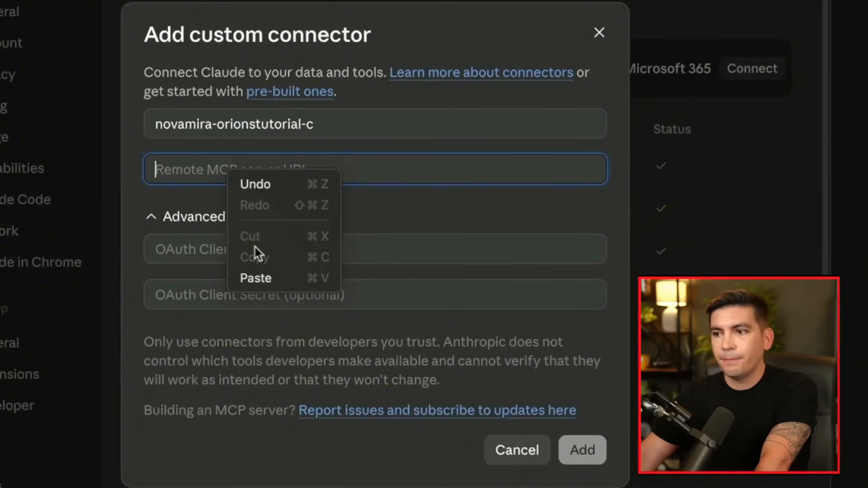
click(265, 275)
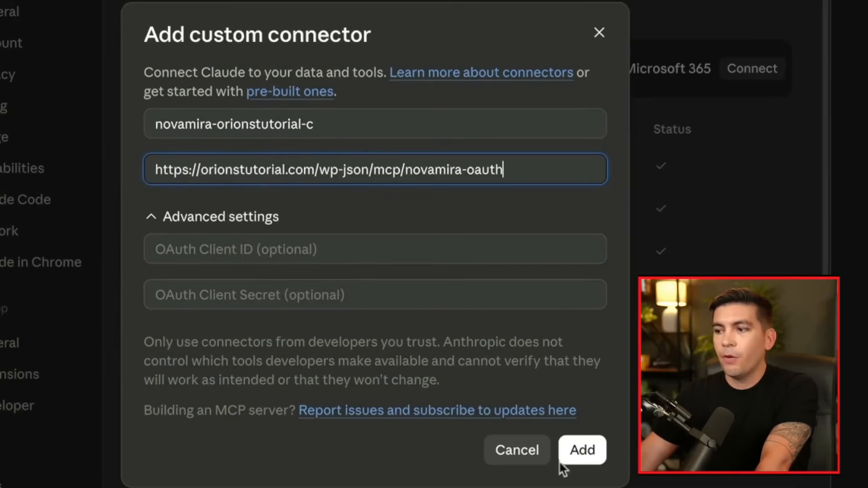
click(578, 451)
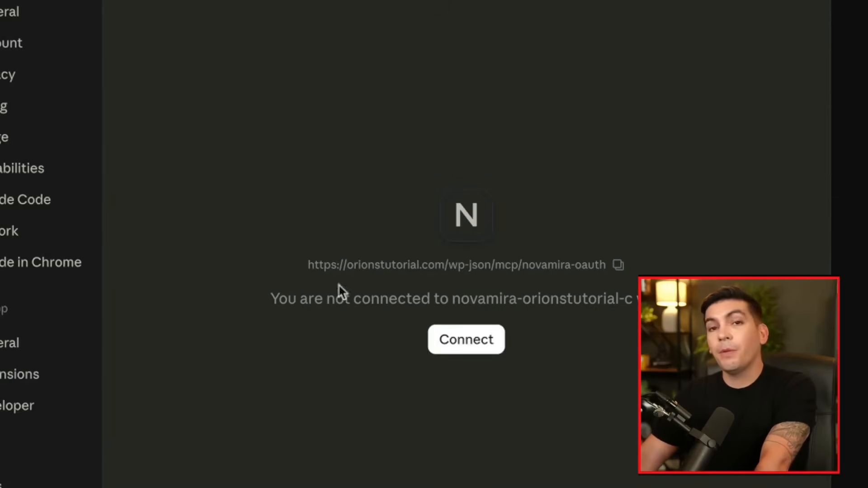
click(471, 338)
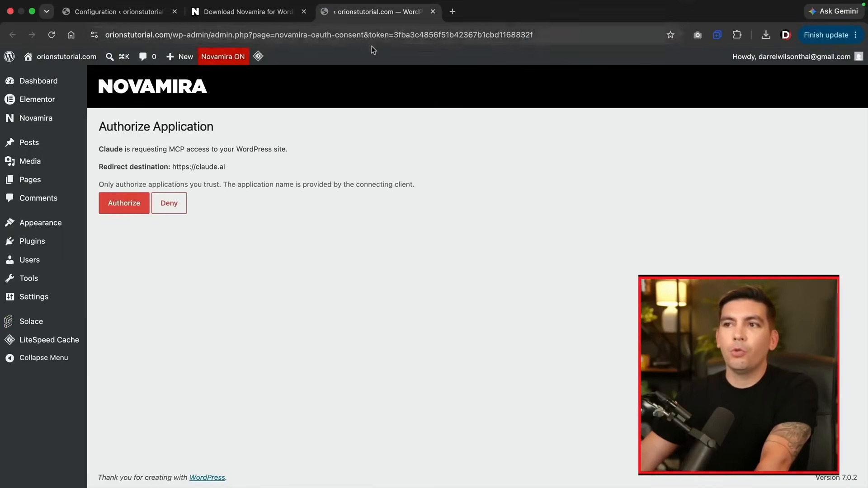
Authorize Claude's request for MCP access to the WordPress site through Novamira.
click(160, 18)
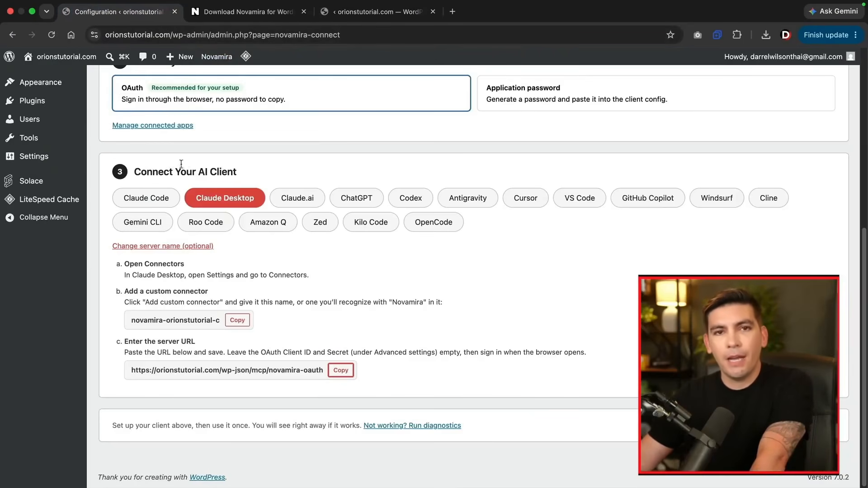
click(345, 16)
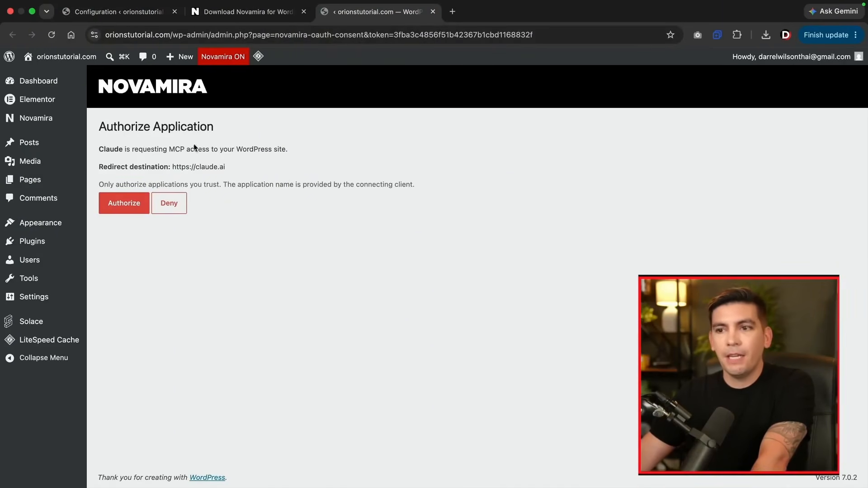
click(125, 203)
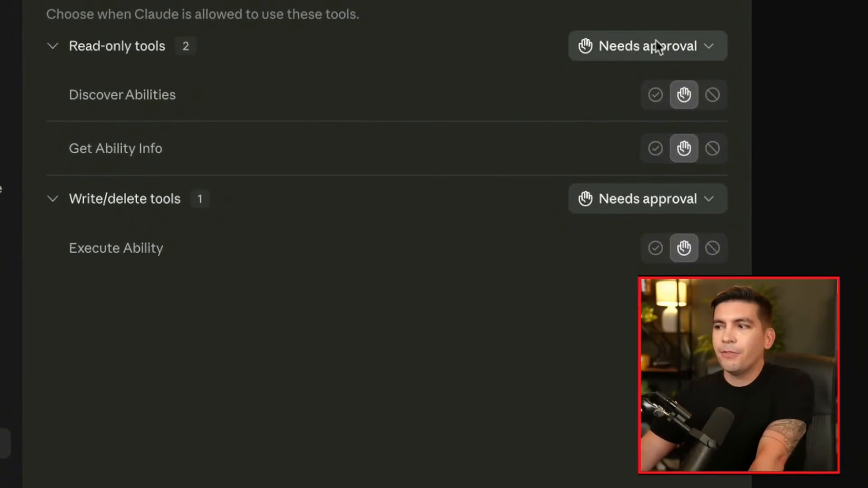
Set the Novamira connector's read-only tools and write/delete tools to Always allow.
click(683, 50)
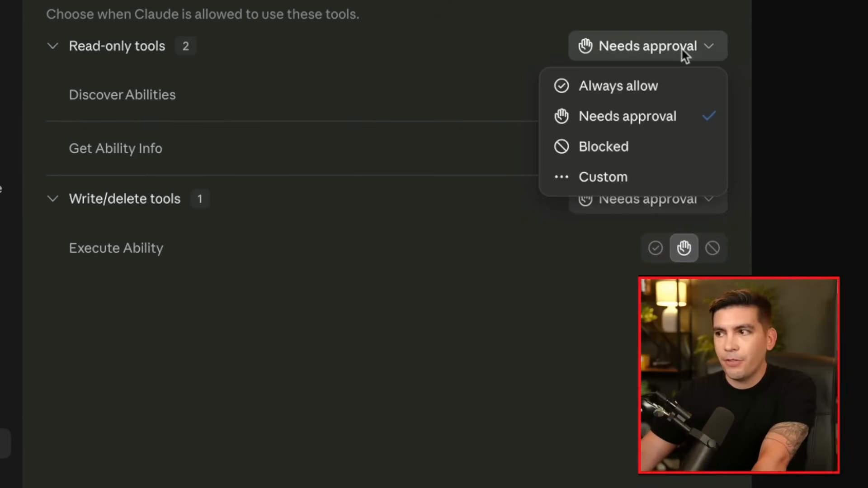
click(639, 92)
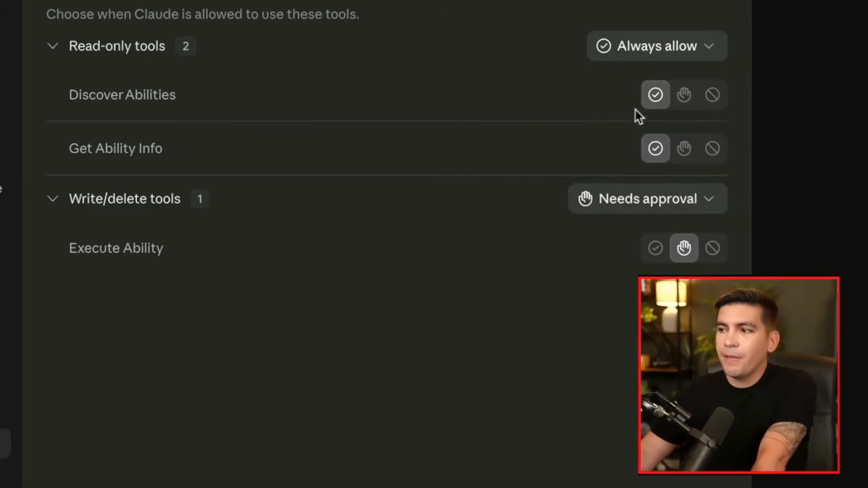
click(639, 205)
click(626, 238)
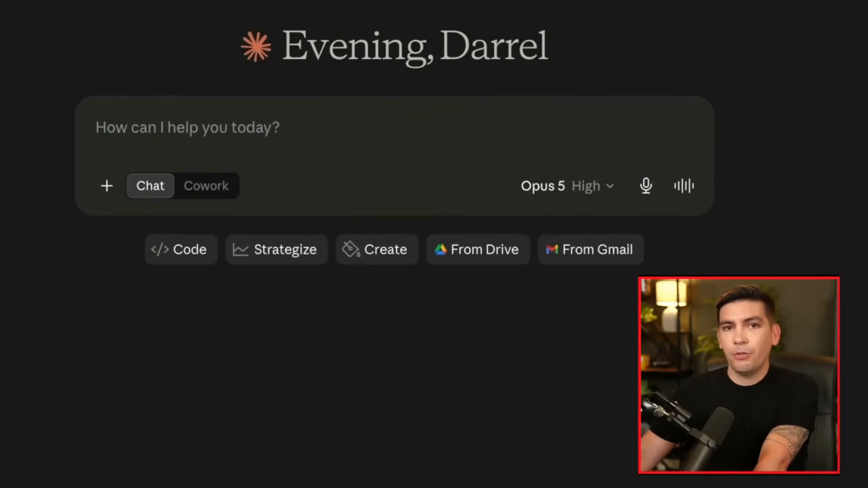
Review the connectors available to a new Claude chat, checking the Novamira site entries and their on/off states.
click(110, 192)
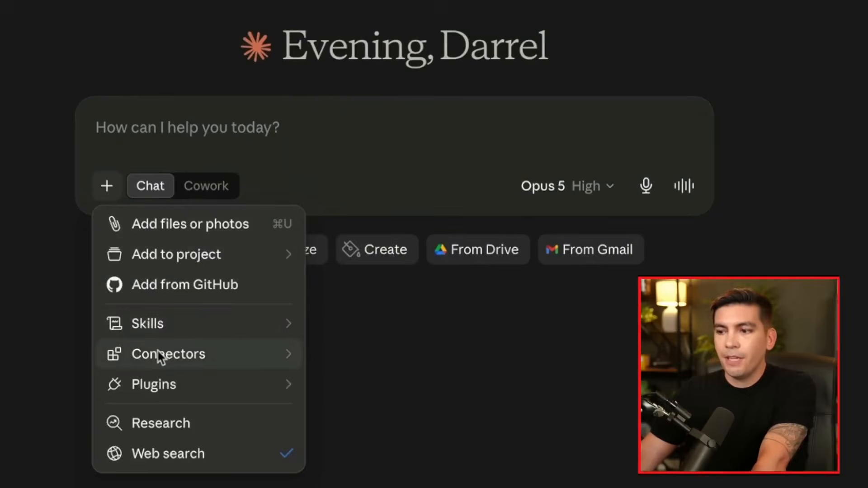
mouse_move(159, 355)
scroll(451, 219, down, 5)
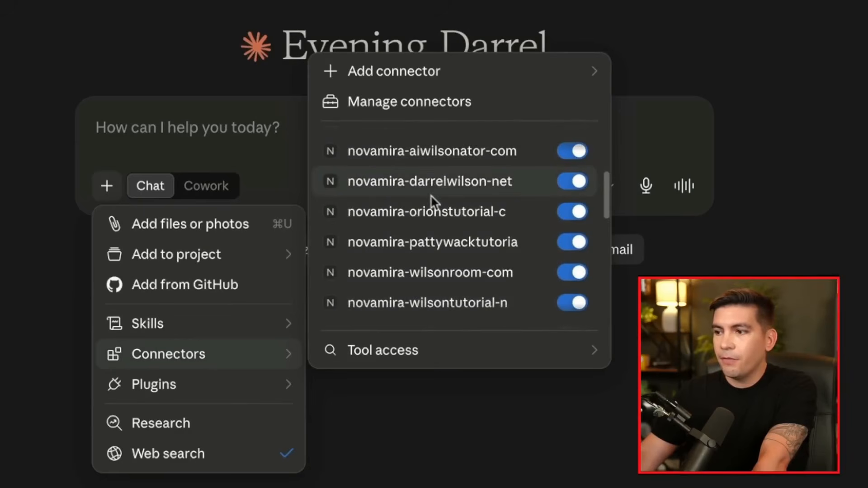
scroll(427, 206, down, 1)
scroll(429, 208, down, 3)
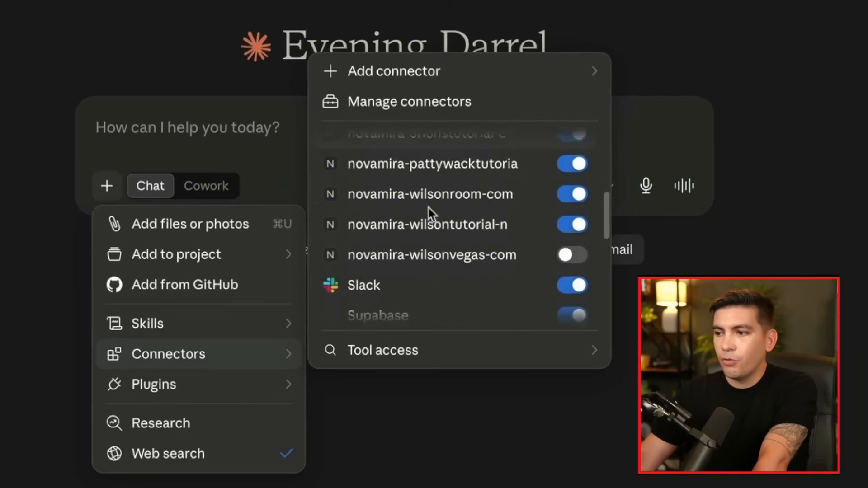
scroll(428, 209, up, 3)
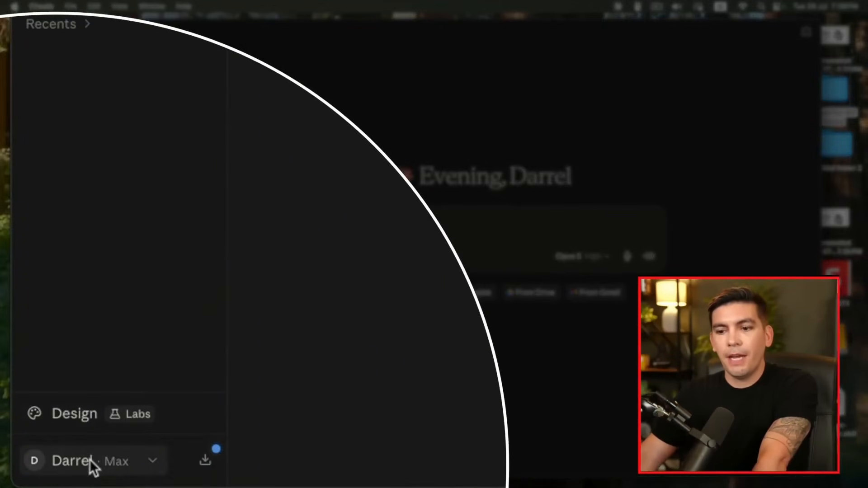
Upload the html-to-elementor.skill file from the Desktop to Claude's skills, replacing the existing html-to-elementor skill.
click(89, 459)
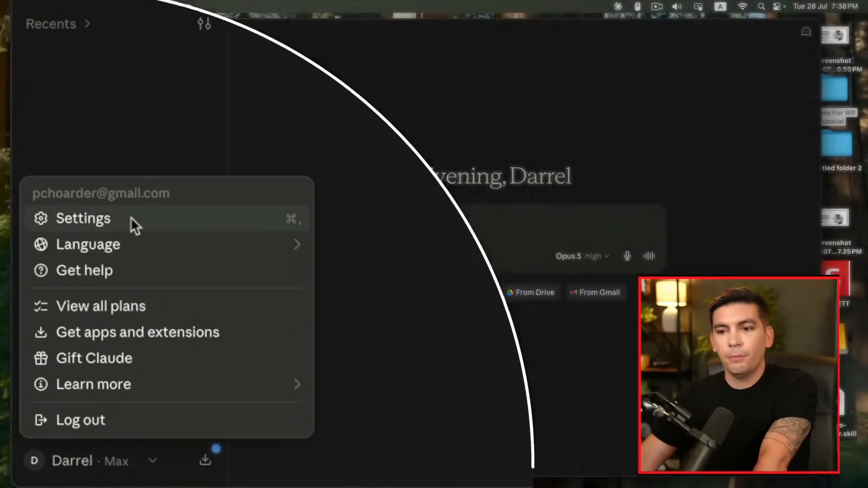
click(131, 218)
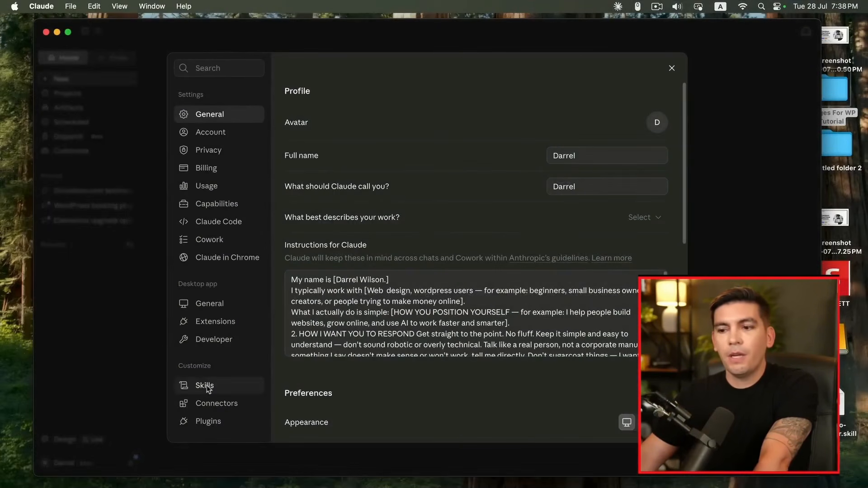
click(207, 385)
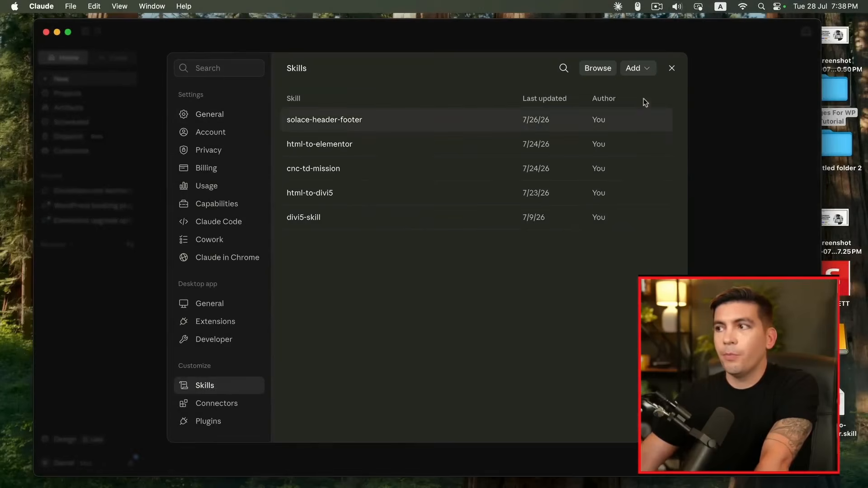
click(644, 67)
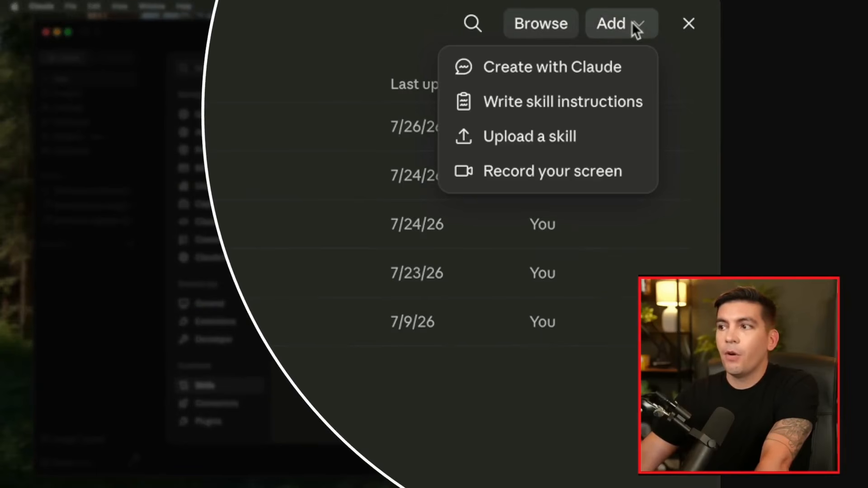
click(549, 137)
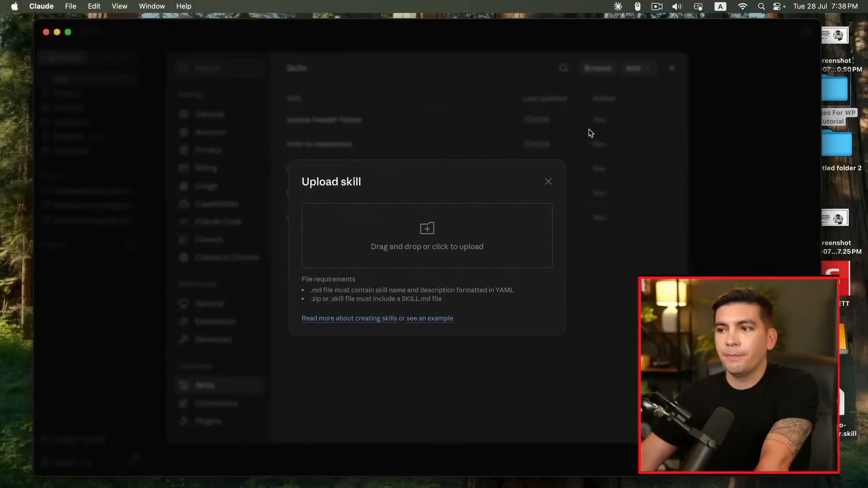
click(424, 235)
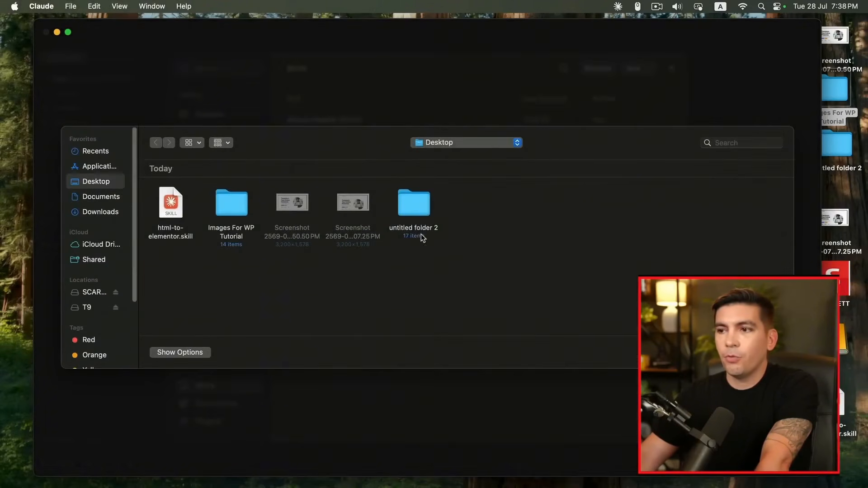
click(170, 236)
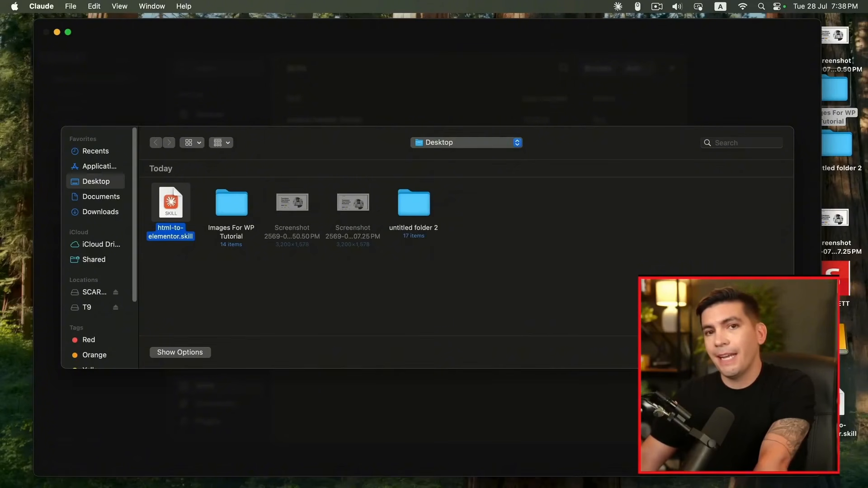
key(Return)
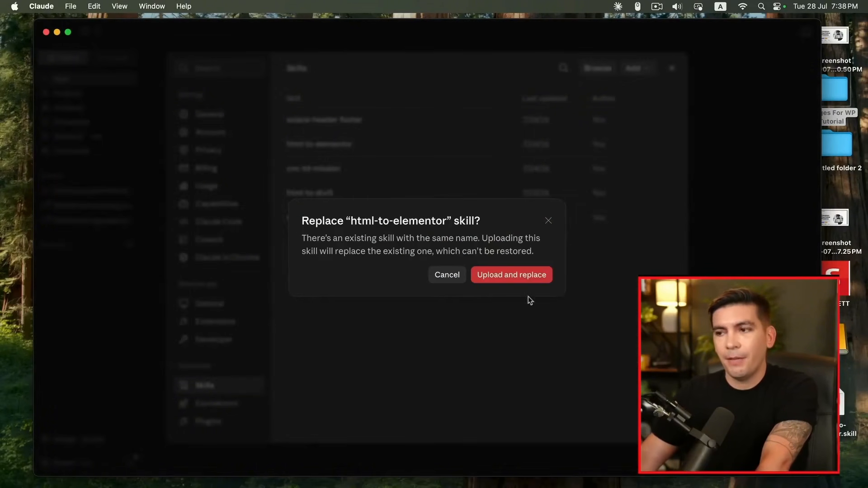
click(508, 275)
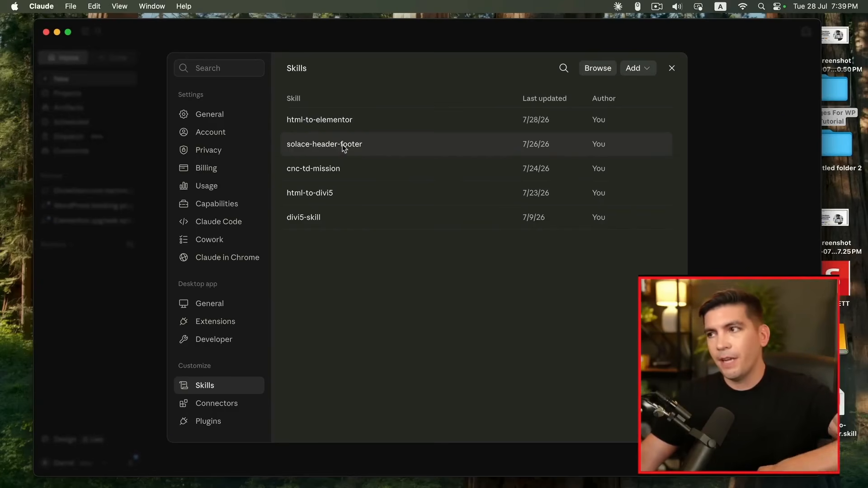
click(651, 70)
click(609, 125)
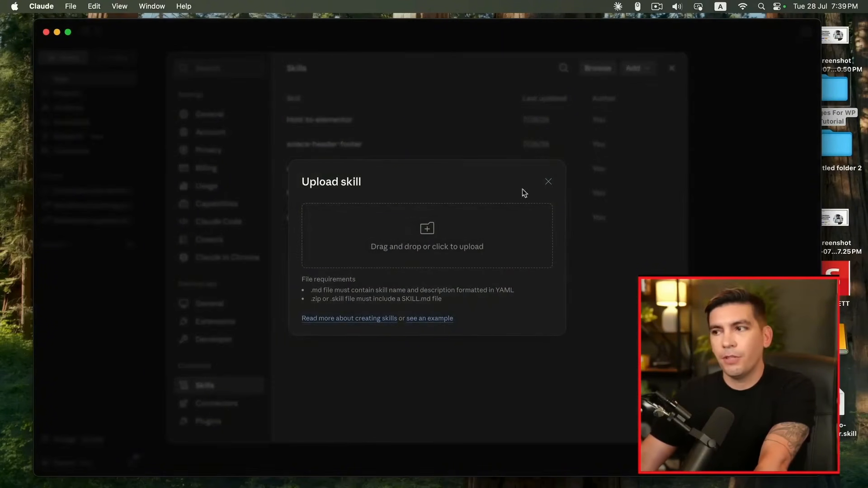
click(547, 183)
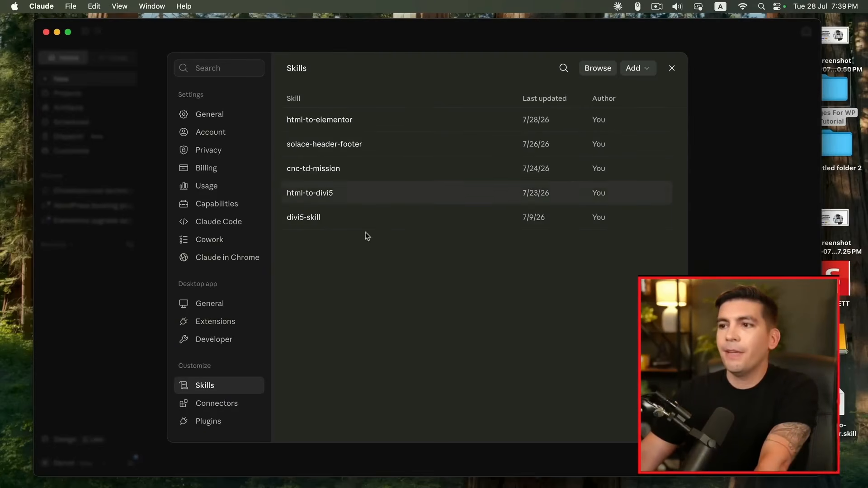
Leave the settings and ask Claude to generate a prompt for building a skill that uses native Elementor elements.
click(672, 68)
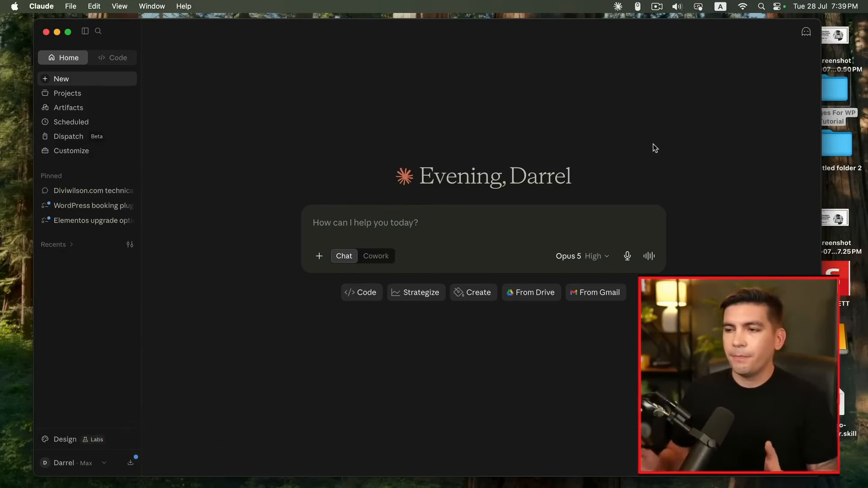
text(I want to create a skill with claude to learn how to use elementor, i want it to use the native elementor elements - generate me a prompt that will build this skill)
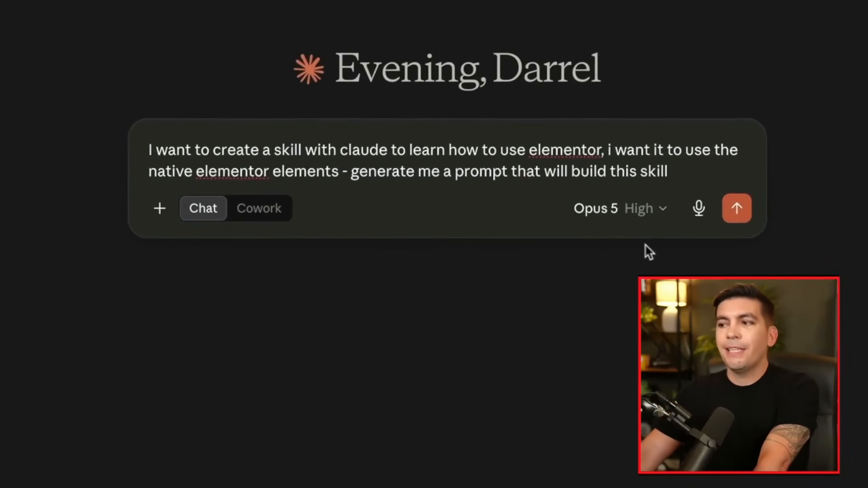
click(738, 208)
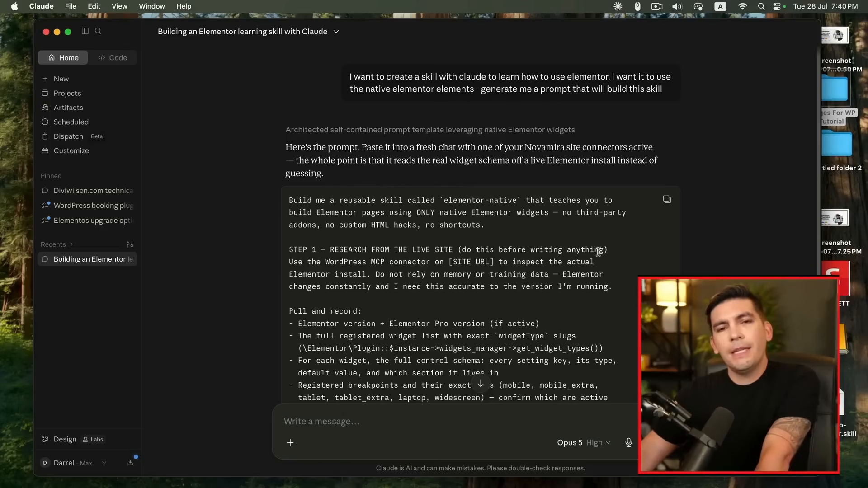
Review the generated elementor-native skill prompt, copy it and paste it into the chat's message box.
scroll(598, 252, down, 2)
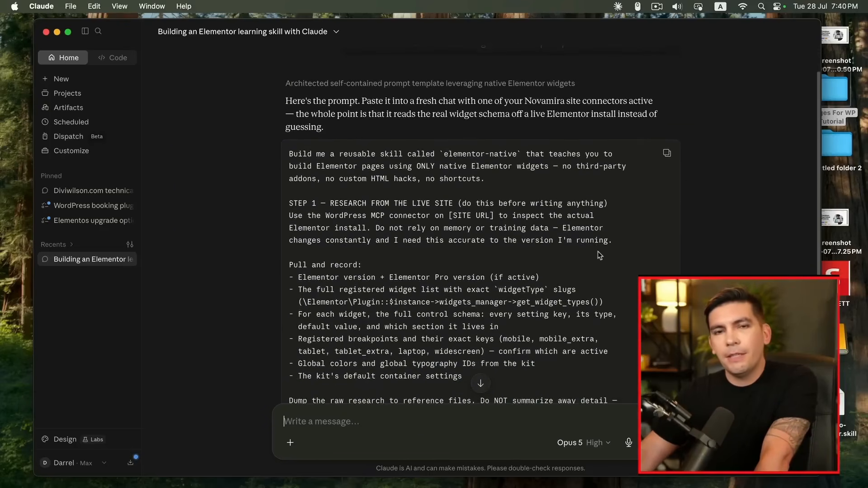
scroll(598, 255, down, 6)
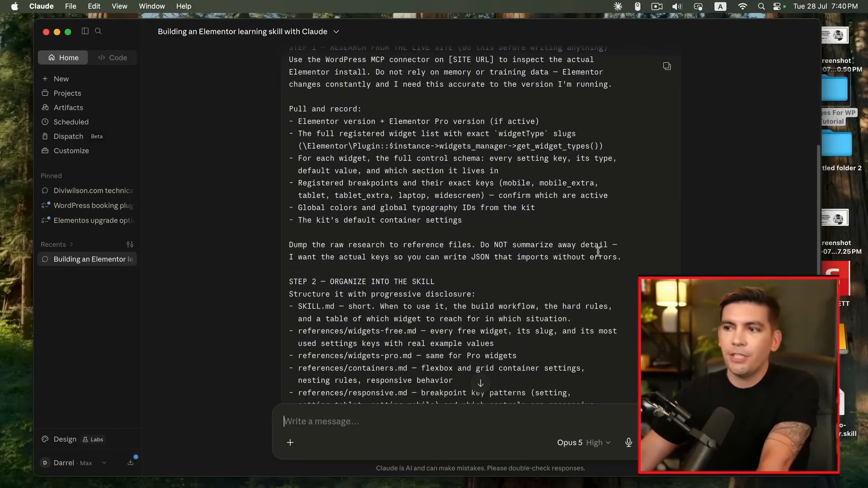
scroll(599, 252, down, 13)
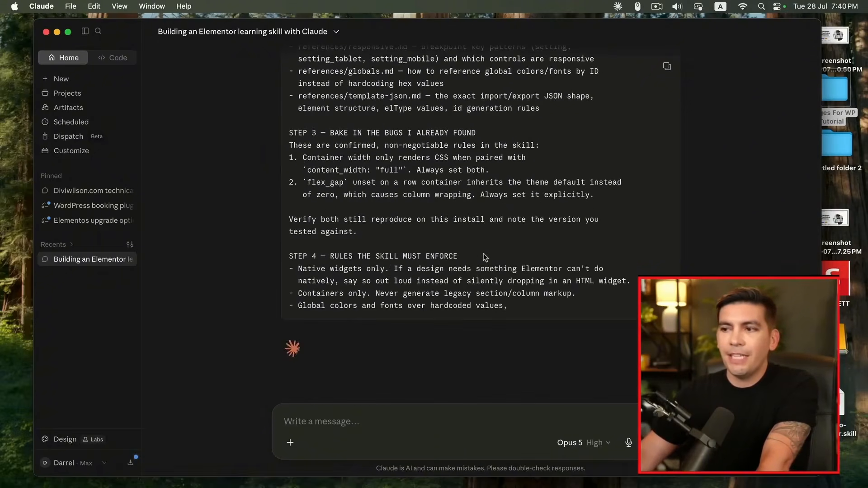
scroll(484, 257, up, 20)
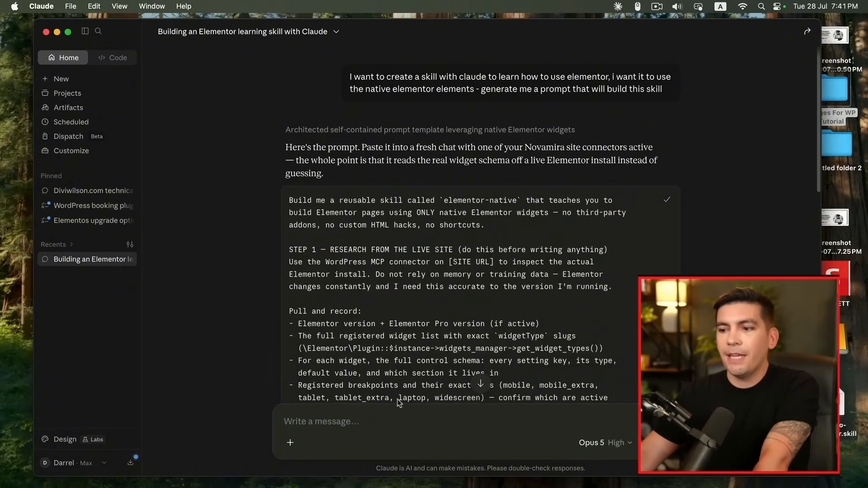
right_click(345, 425)
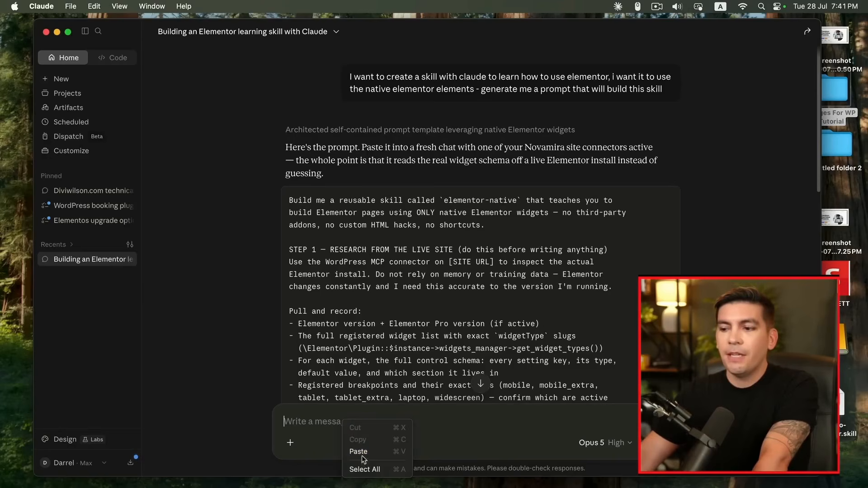
click(381, 446)
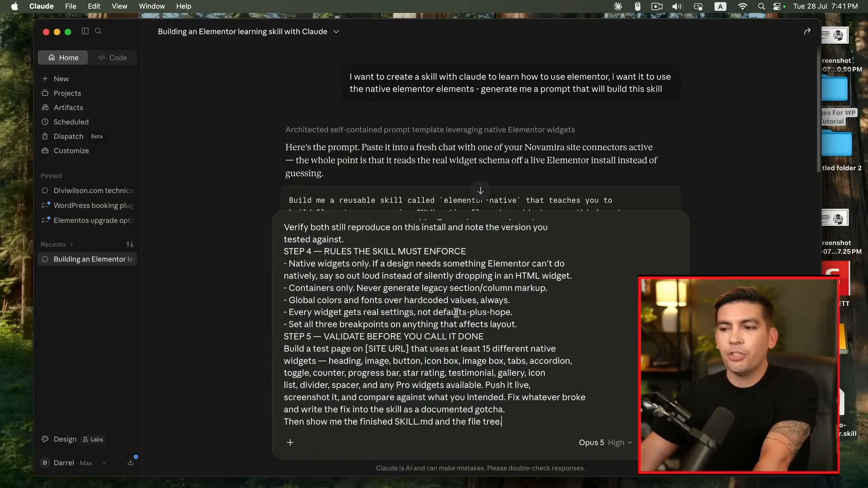
scroll(447, 337, up, 15)
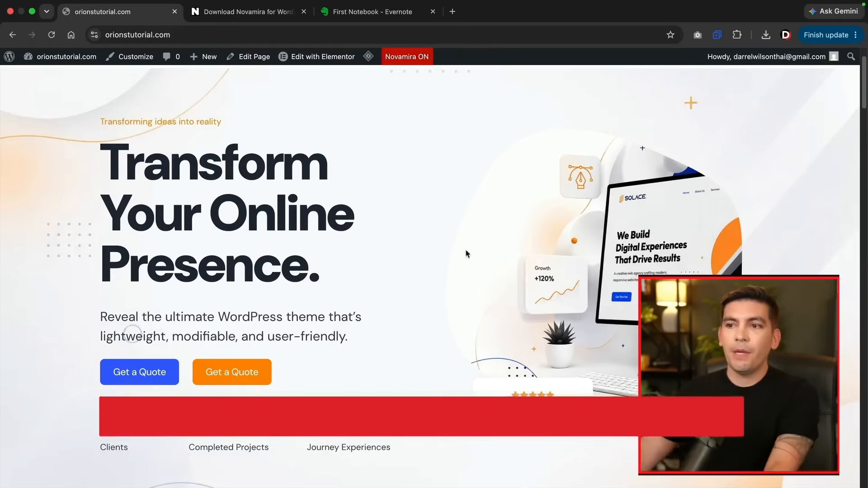
Examine the hero and trusted-companies sections on the orionstutorial.com home page in the browser.
scroll(384, 239, down, 3)
scroll(384, 238, down, 4)
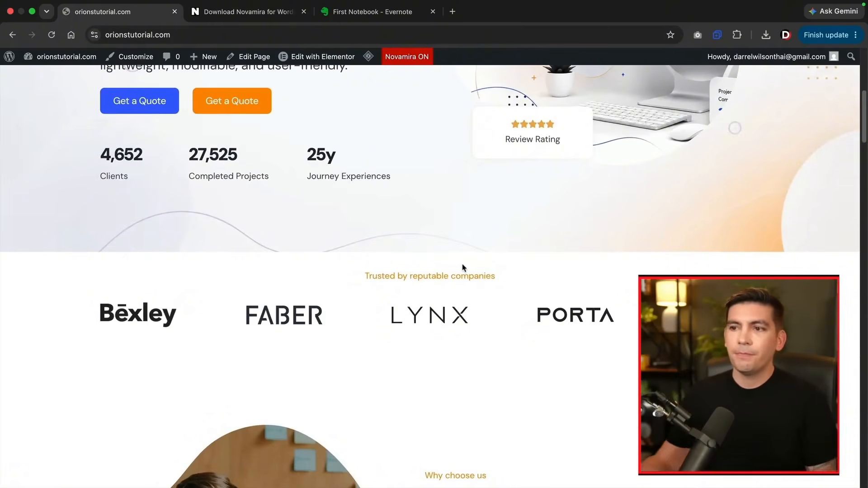
scroll(412, 229, up, 4)
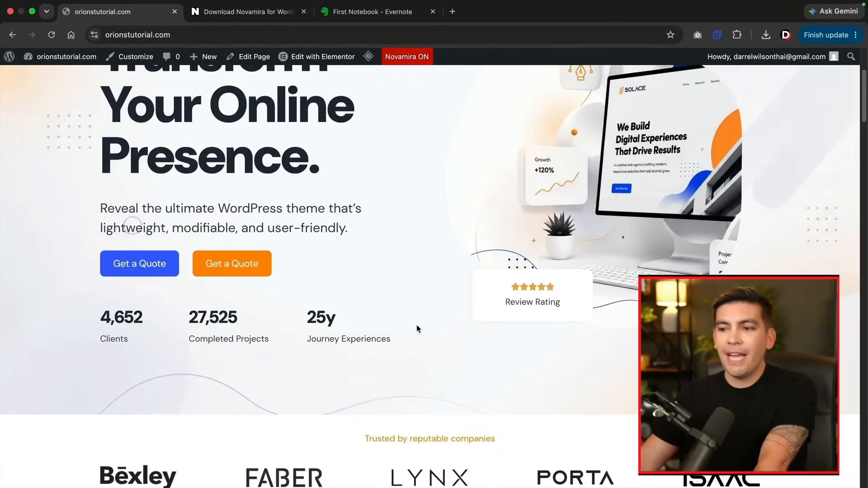
scroll(421, 382, up, 3)
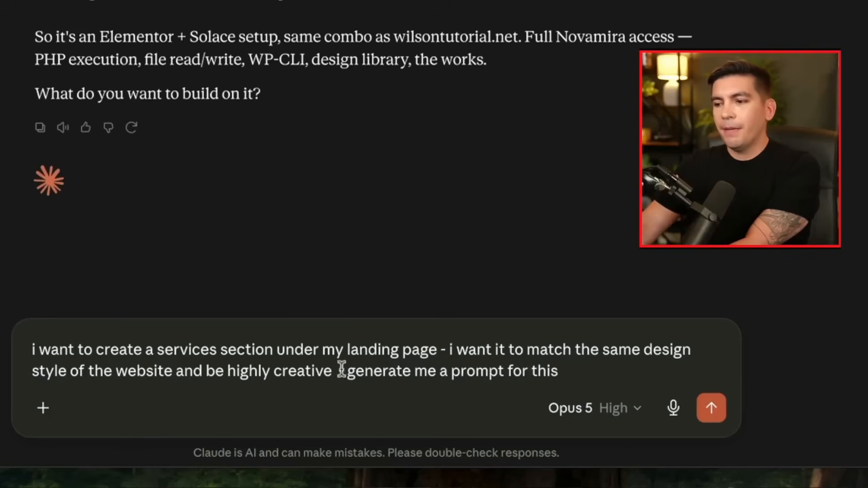
Remove the ending "- generate me a prompt for this" from the services section request in the Claude chat.
drag(336, 370, 581, 371)
key(BackSpace)
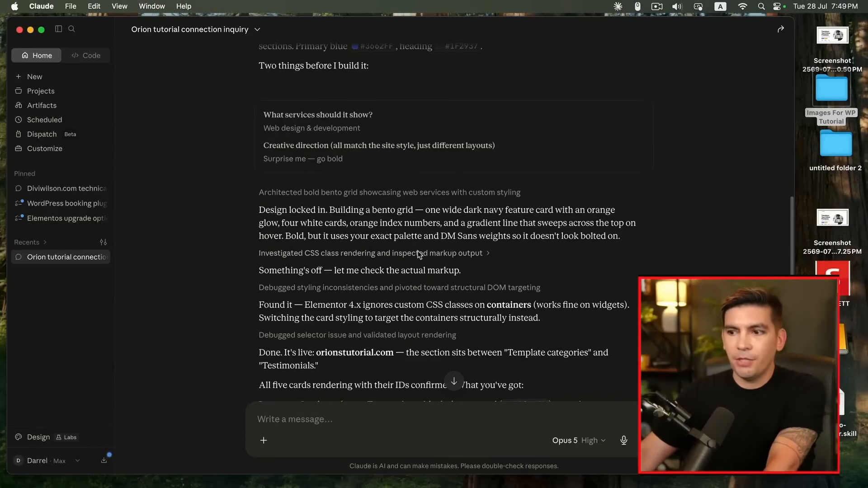
Read Claude's summary of the finished bento grid services section in the chat.
scroll(418, 253, down, 2)
scroll(418, 250, down, 5)
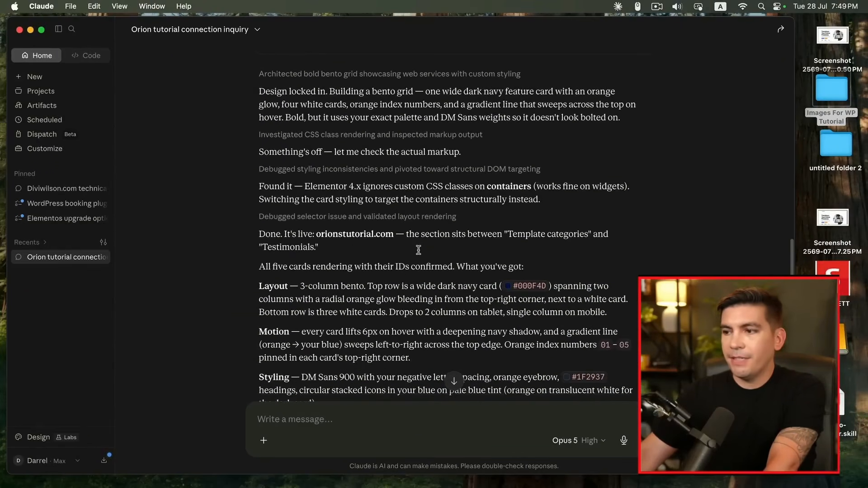
scroll(419, 250, down, 1)
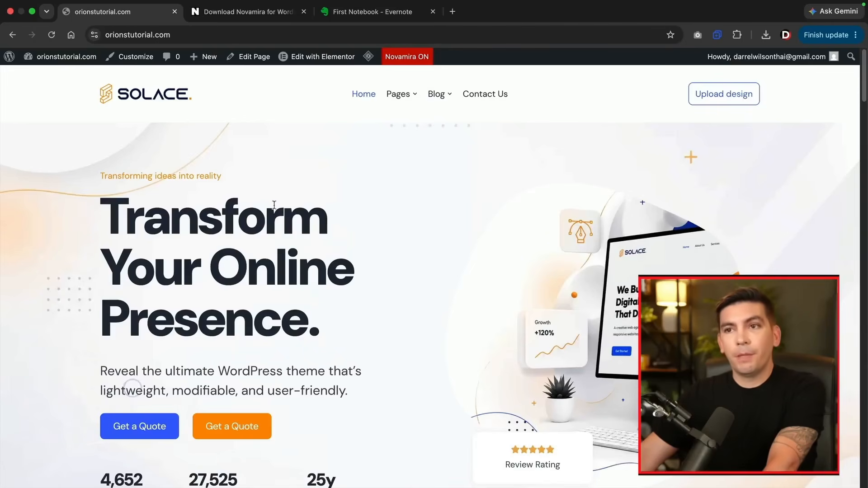
Switch to the browser, reload the orionstutorial.com home page and examine the new "Design and build, handled" services section and its card hover effects.
click(57, 36)
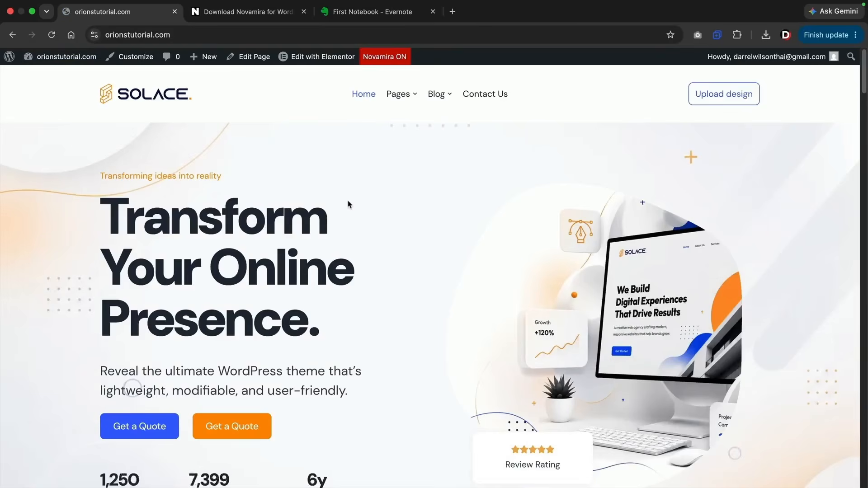
scroll(351, 205, down, 10)
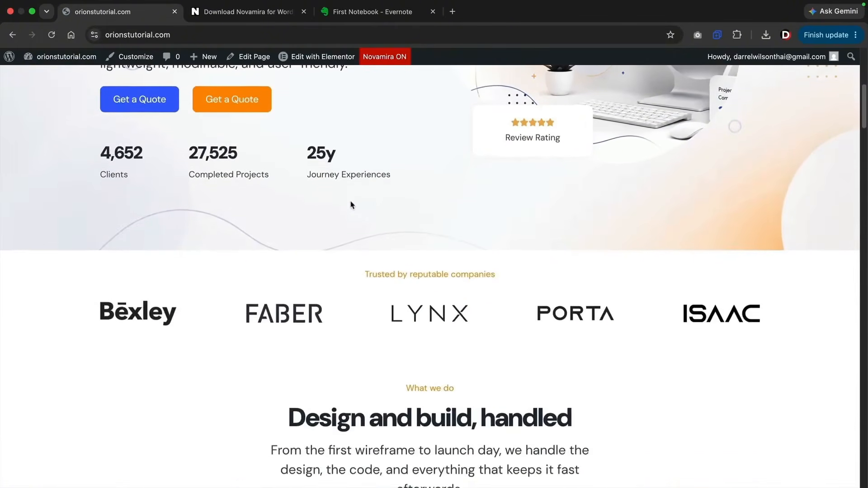
scroll(352, 205, down, 7)
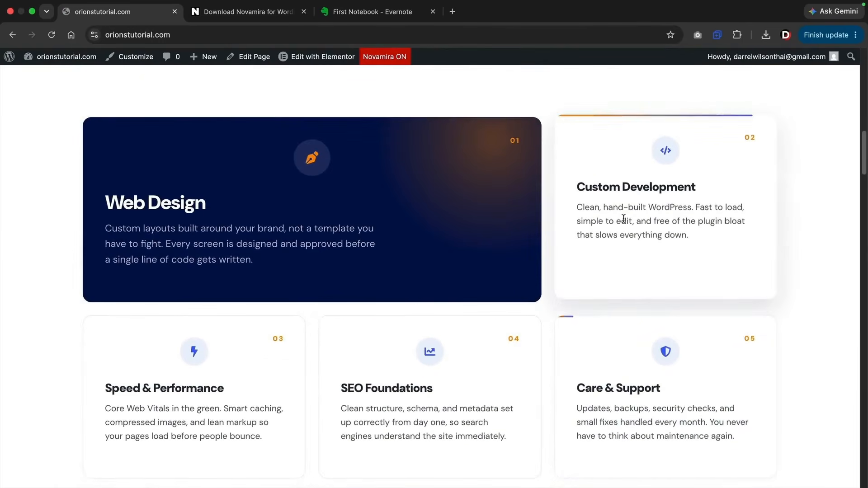
scroll(411, 228, up, 3)
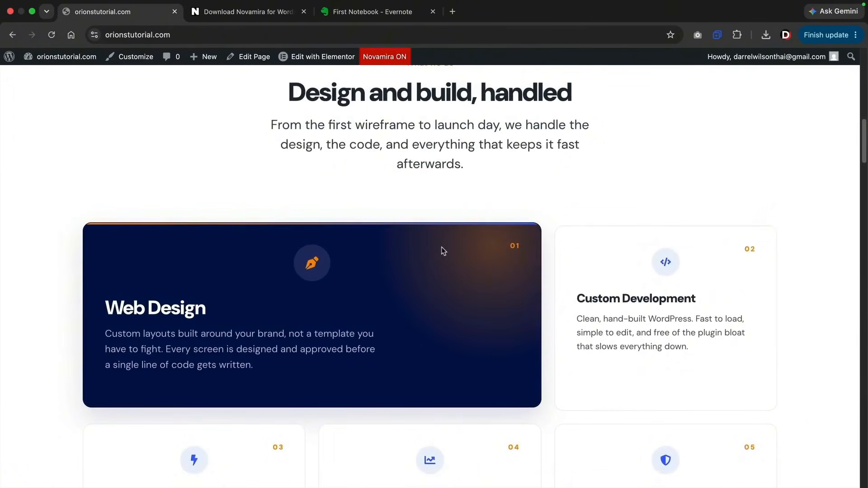
scroll(441, 250, up, 2)
scroll(444, 249, down, 5)
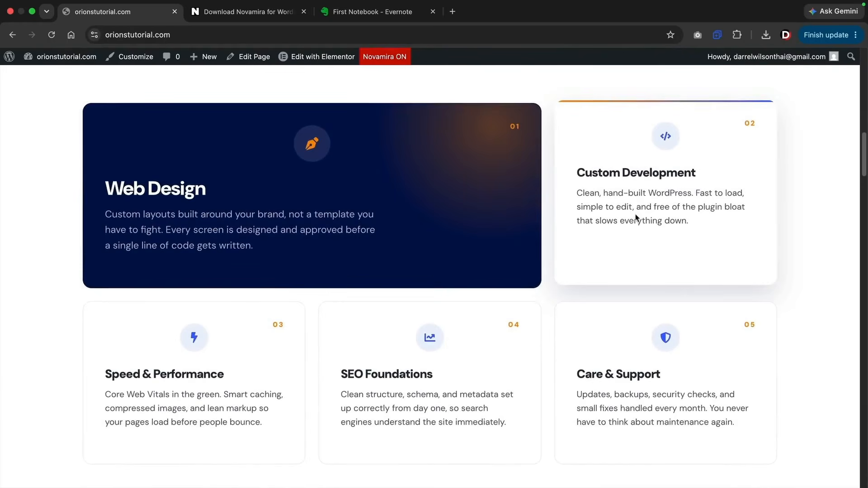
scroll(635, 218, down, 1)
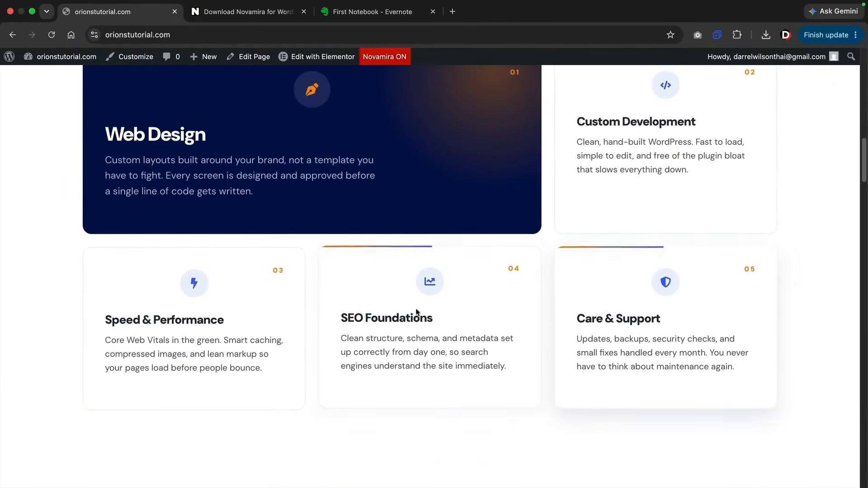
scroll(320, 300, up, 5)
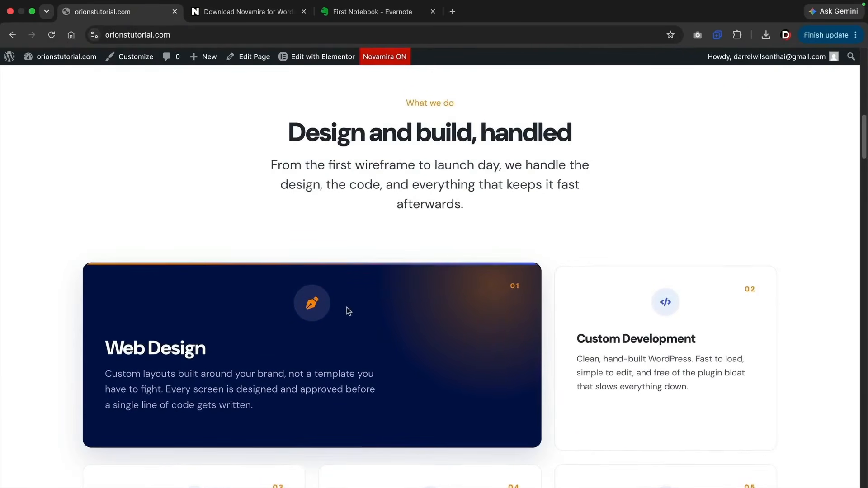
scroll(348, 307, up, 5)
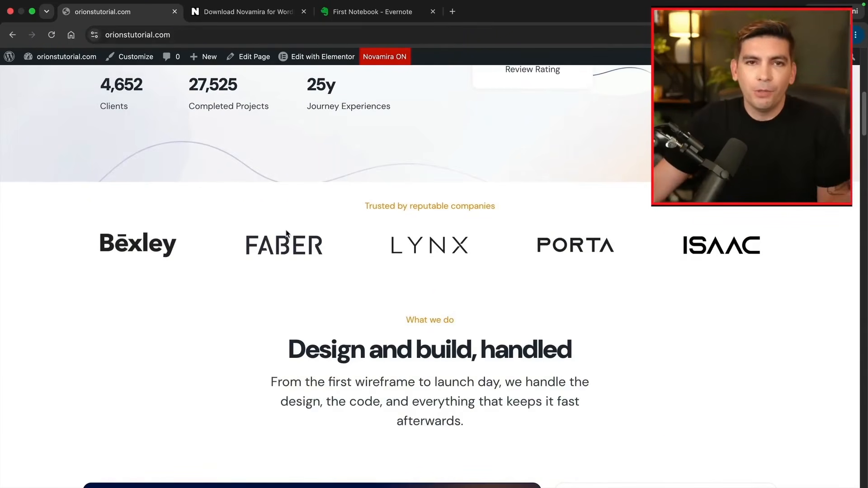
scroll(366, 265, down, 5)
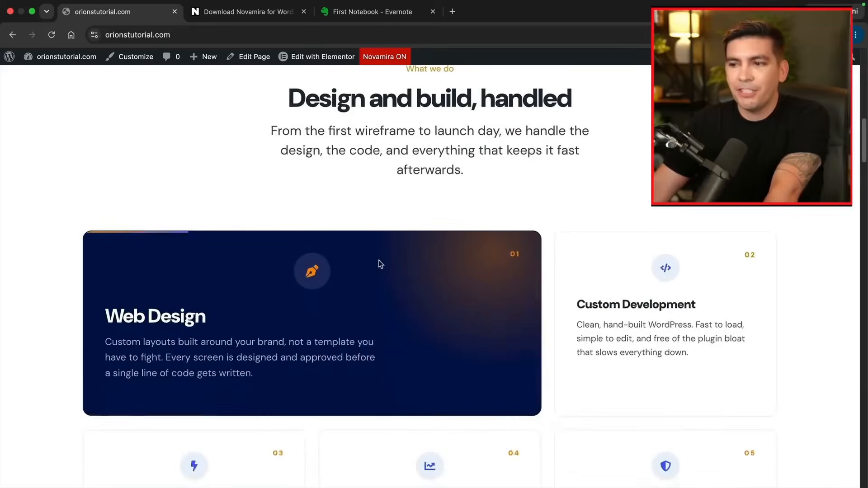
scroll(379, 260, down, 2)
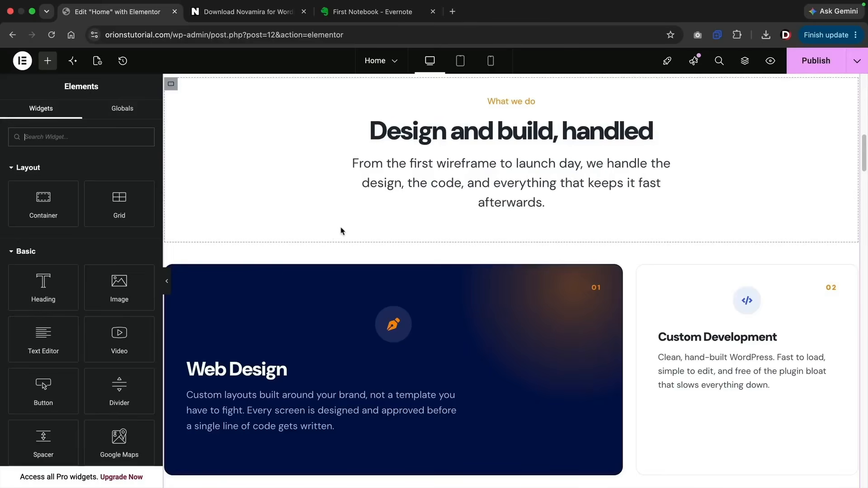
In the Elementor editor for the Home page, inspect the services section's heading, "What we do" eyebrow and intro text as widgets.
click(478, 120)
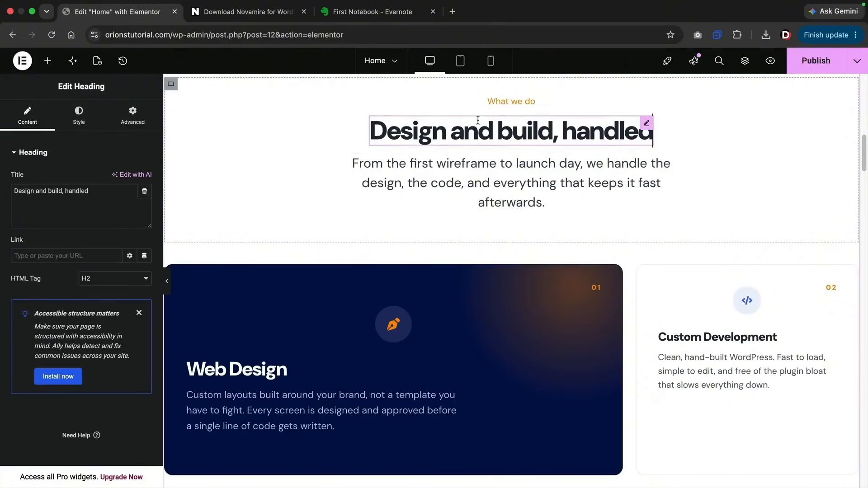
click(510, 106)
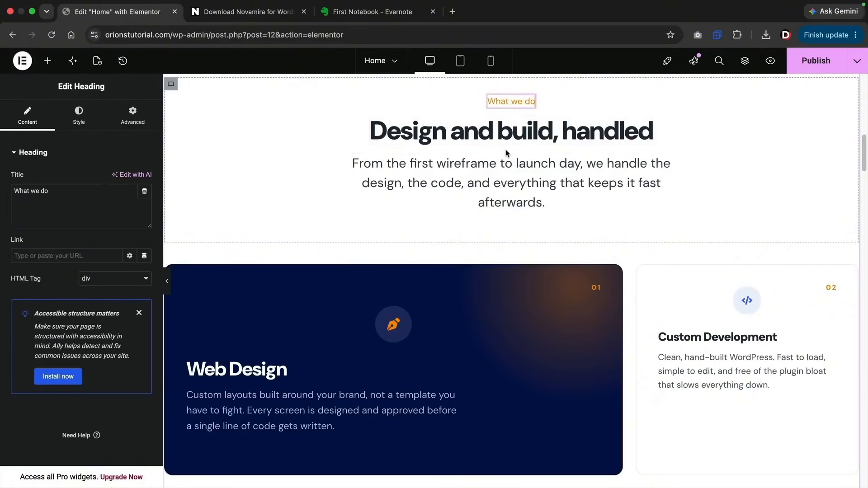
click(508, 178)
scroll(529, 253, down, 3)
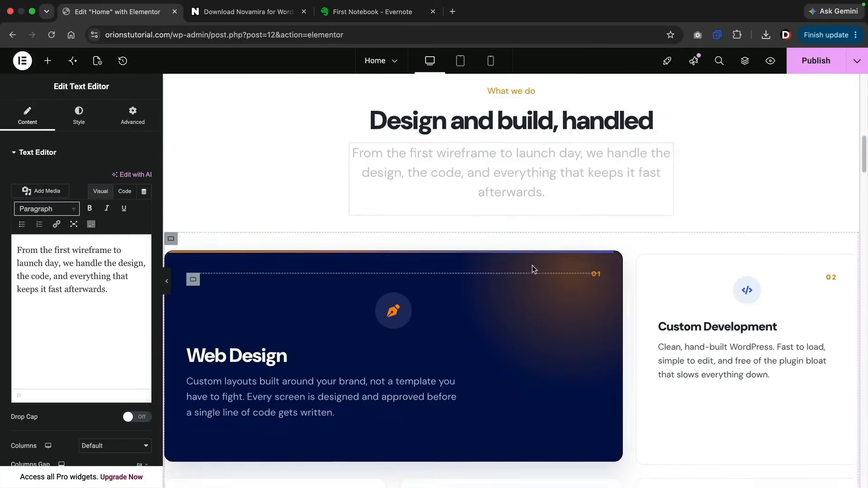
Inspect the icon, heading and text widgets in the Web Design and Custom Development cards.
click(423, 266)
click(382, 316)
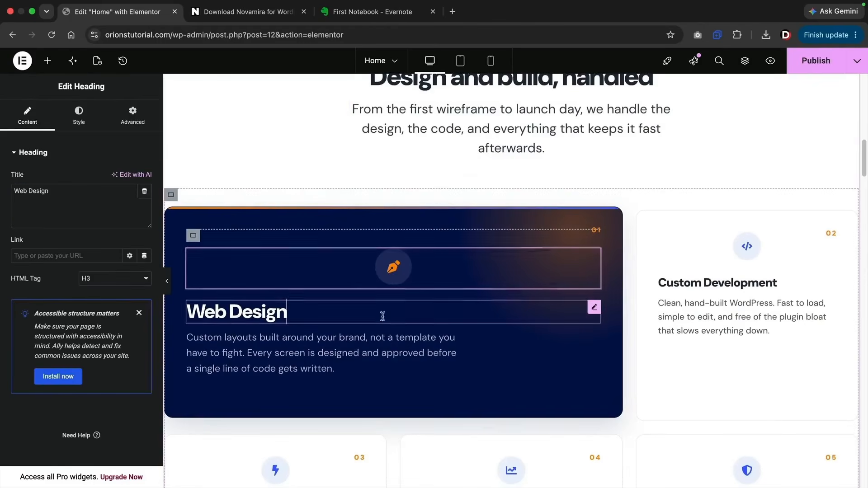
click(380, 350)
click(743, 245)
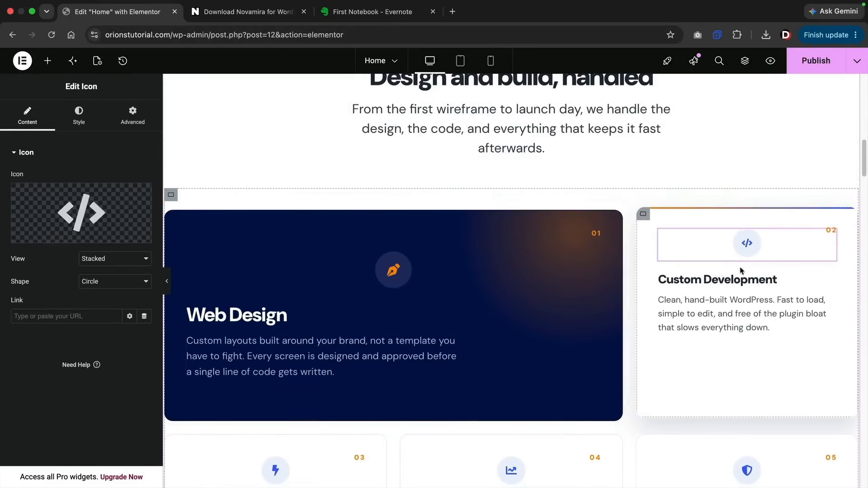
click(742, 281)
click(738, 315)
Inspect the icon, heading and text widgets in the Care & Support, SEO Foundations and Speed & Performance cards.
scroll(741, 313, down, 5)
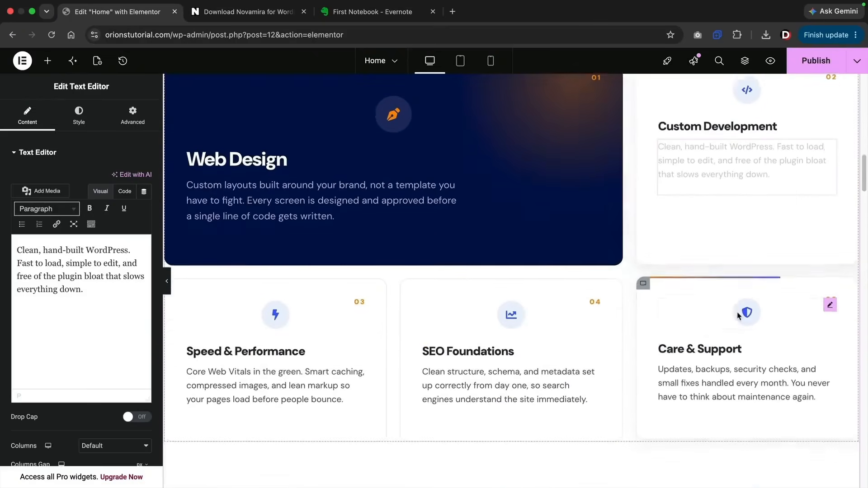
click(746, 311)
click(705, 342)
click(723, 376)
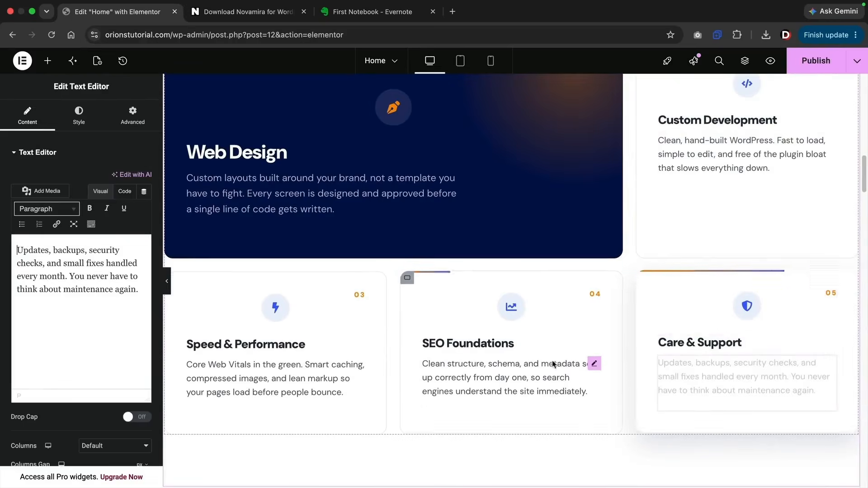
click(528, 368)
click(520, 342)
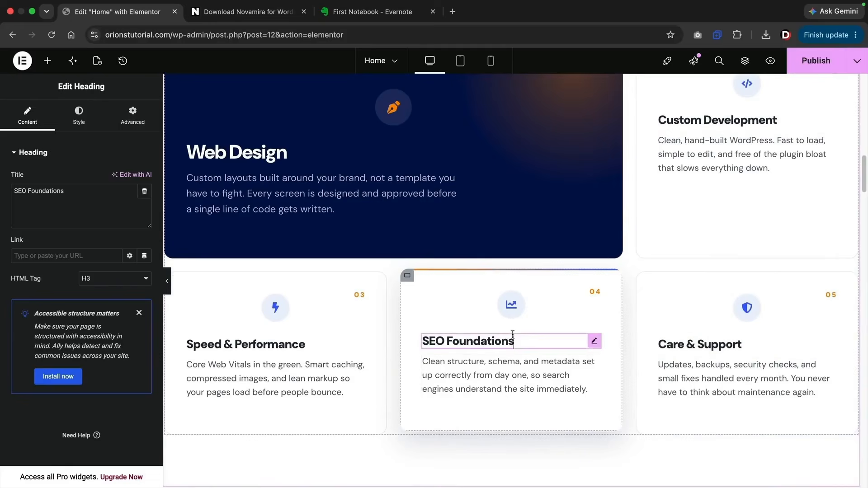
click(514, 311)
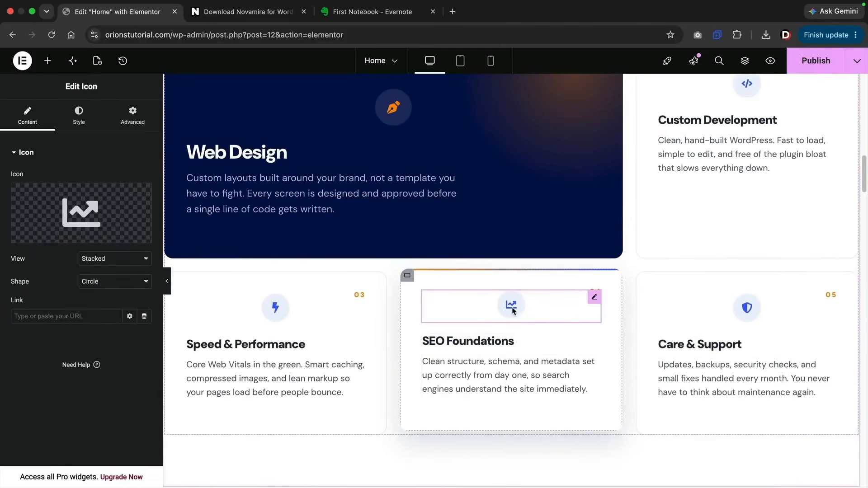
click(274, 306)
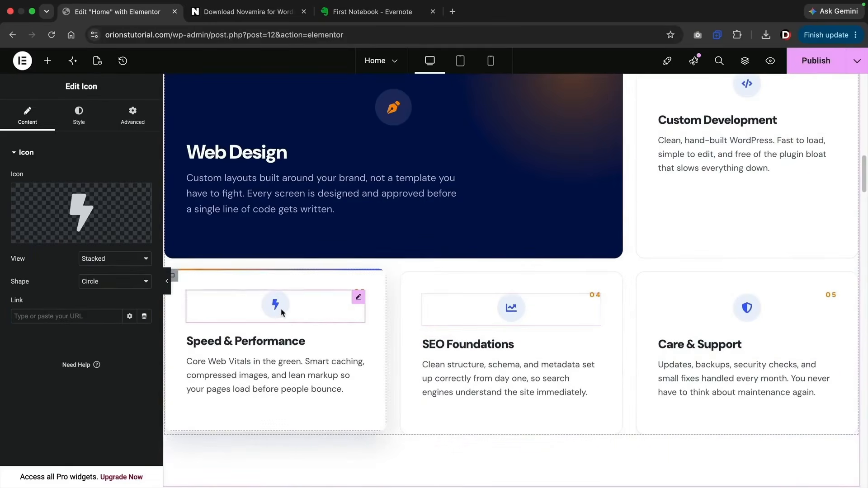
click(286, 341)
click(281, 376)
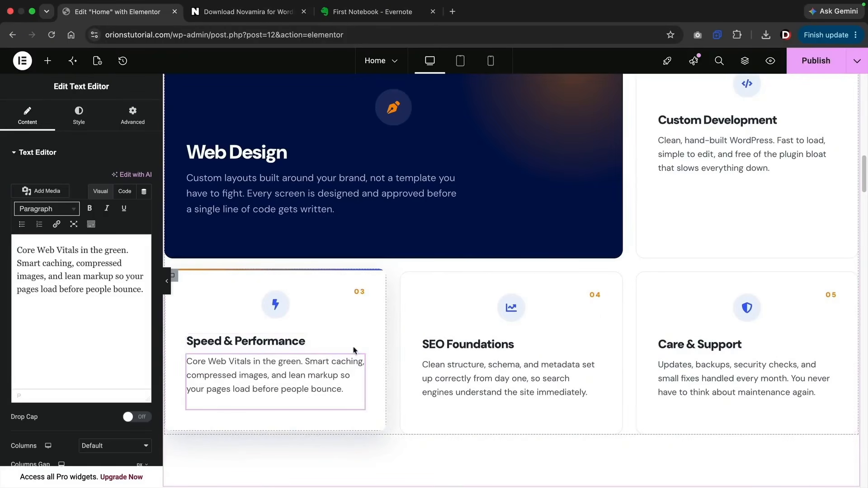
scroll(370, 339, up, 3)
scroll(402, 345, up, 6)
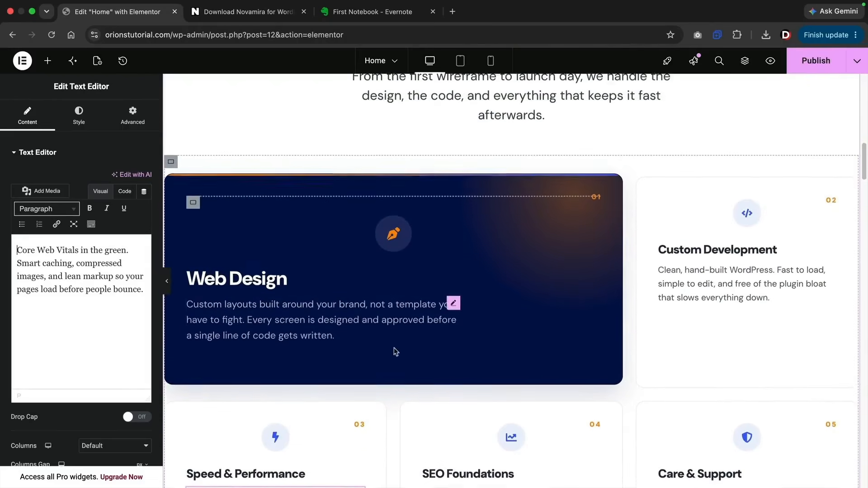
scroll(344, 350, up, 2)
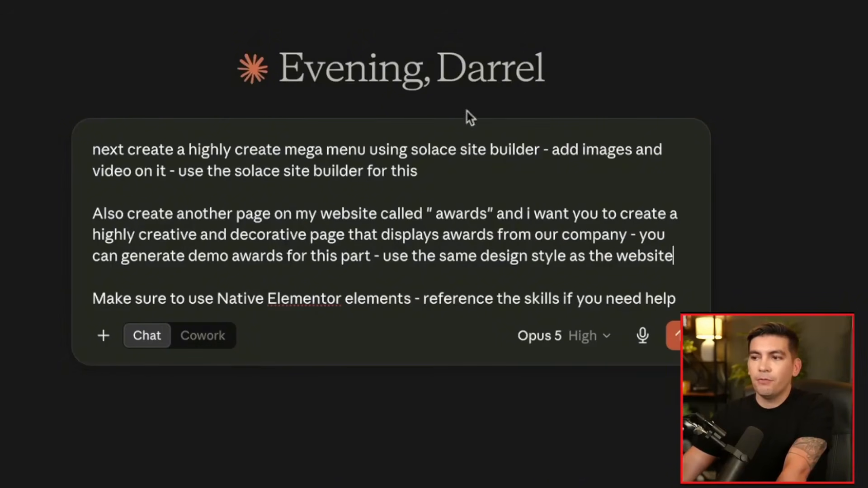
In a new Claude chat, review the mega menu and awards page prompt, highlighting its Solace site builder and native Elementor instructions.
drag(226, 170, 381, 171)
click(381, 171)
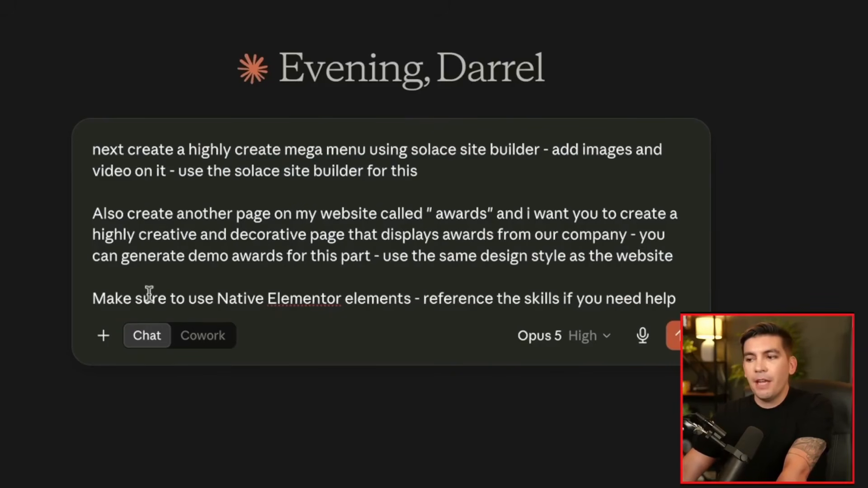
drag(152, 298, 478, 298)
click(477, 299)
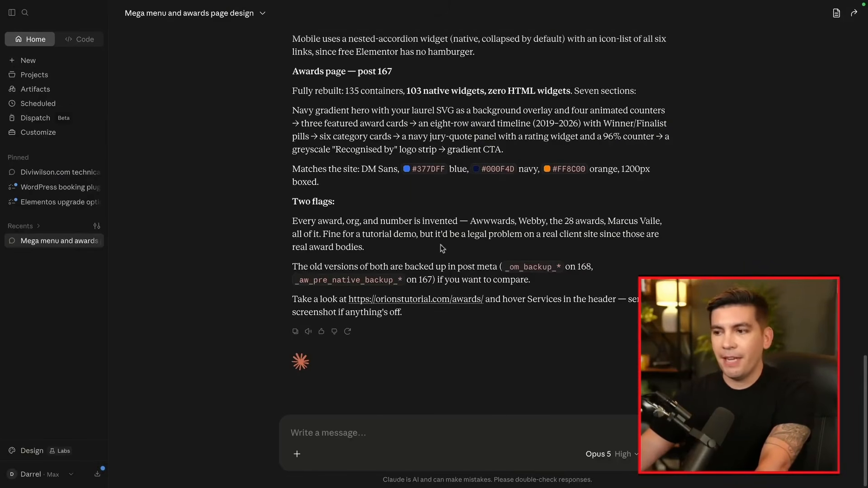
Open the awards page from the link in Claude's reply and examine its sections from the hero down to the "Recognised by" logos.
click(428, 299)
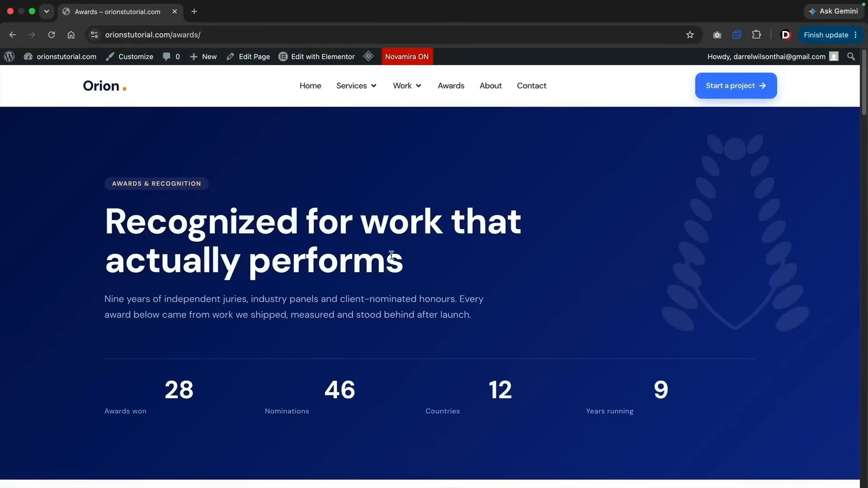
scroll(392, 255, down, 2)
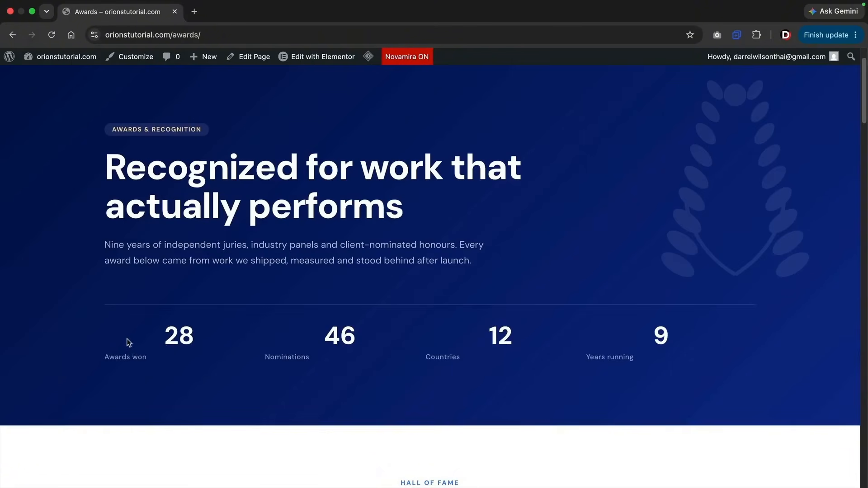
scroll(182, 344, down, 8)
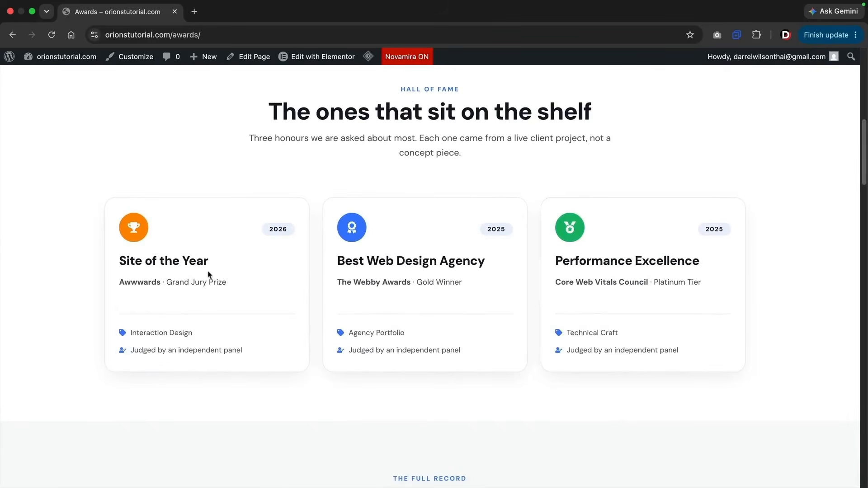
scroll(508, 276, down, 7)
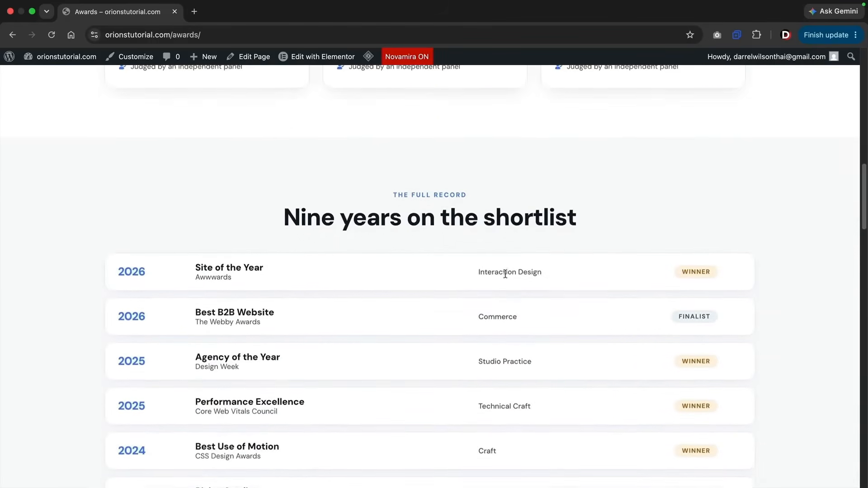
scroll(518, 270, down, 1)
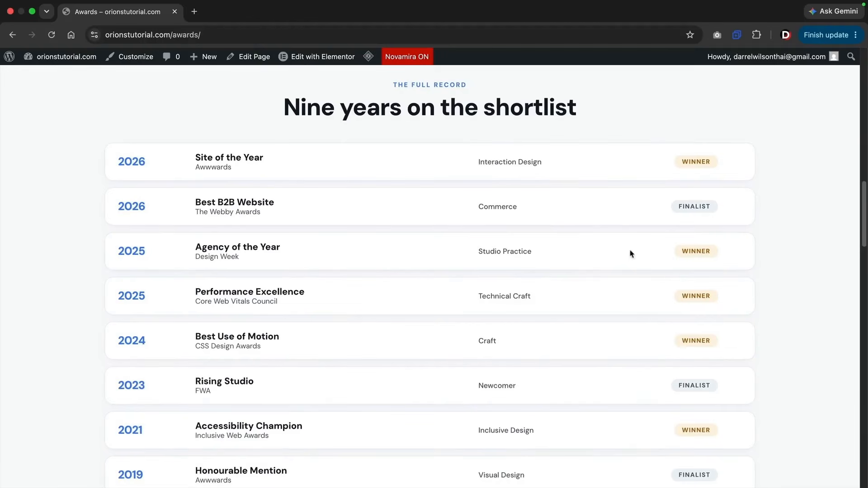
scroll(631, 253, down, 9)
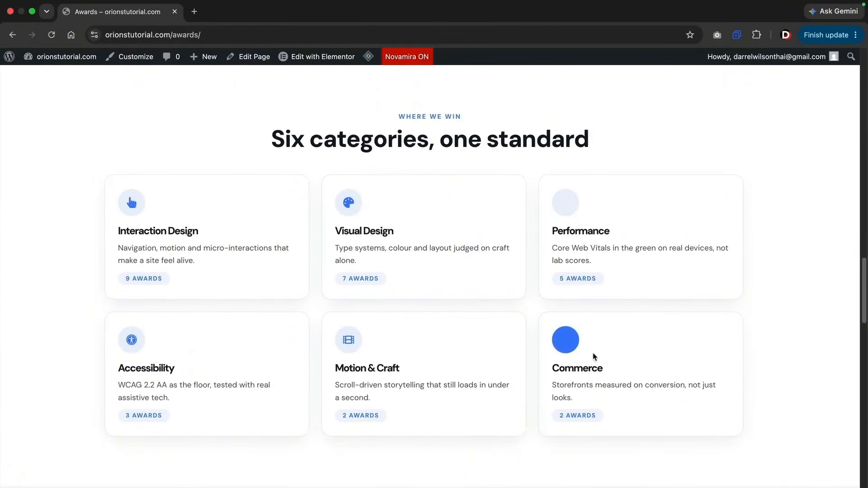
scroll(595, 357, down, 6)
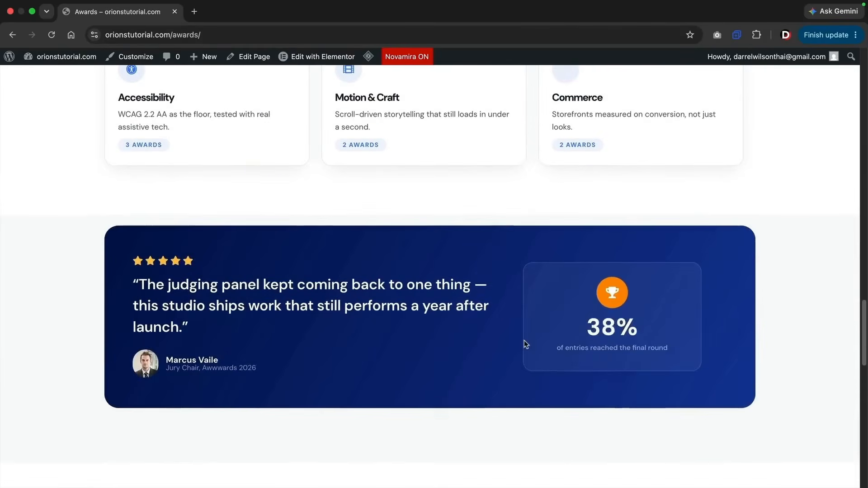
scroll(420, 357, down, 9)
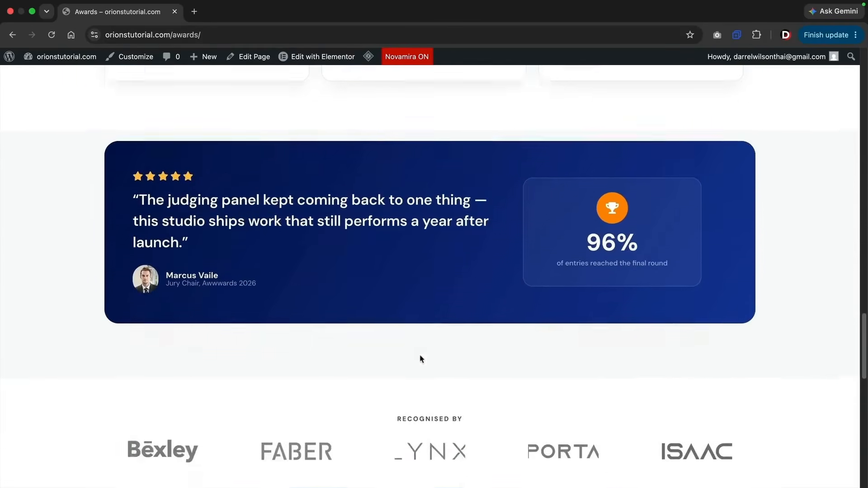
Open the Awards page in Elementor and inspect the hero section's label, main heading and intro text widgets.
scroll(429, 338, down, 5)
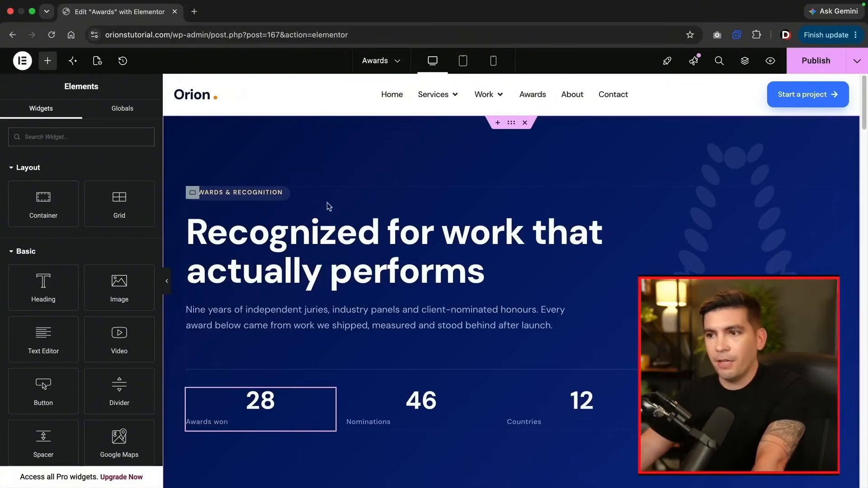
click(278, 196)
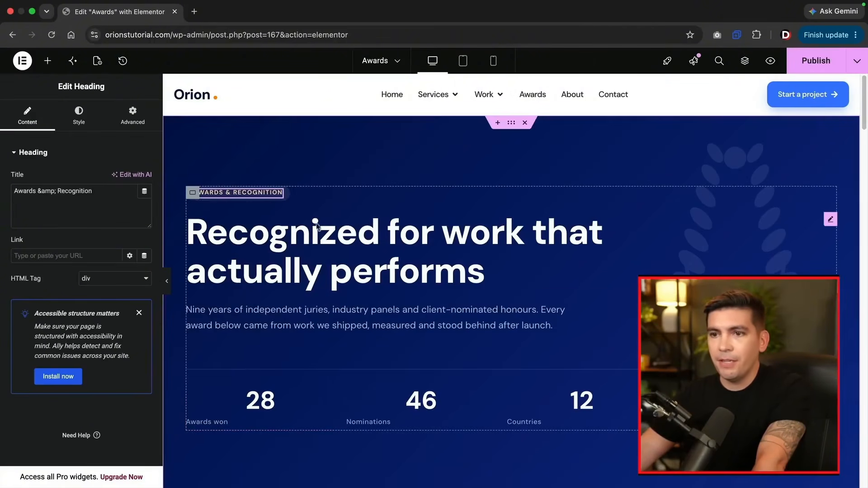
click(328, 234)
scroll(329, 233, down, 3)
click(323, 211)
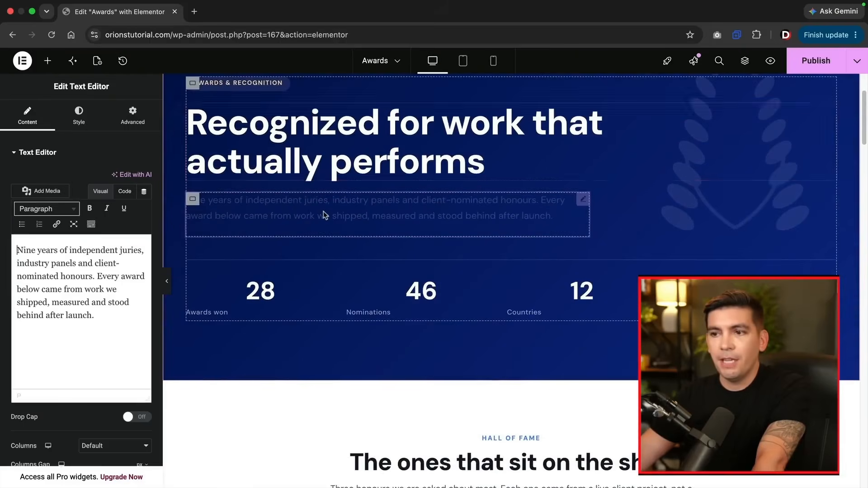
scroll(320, 214, down, 2)
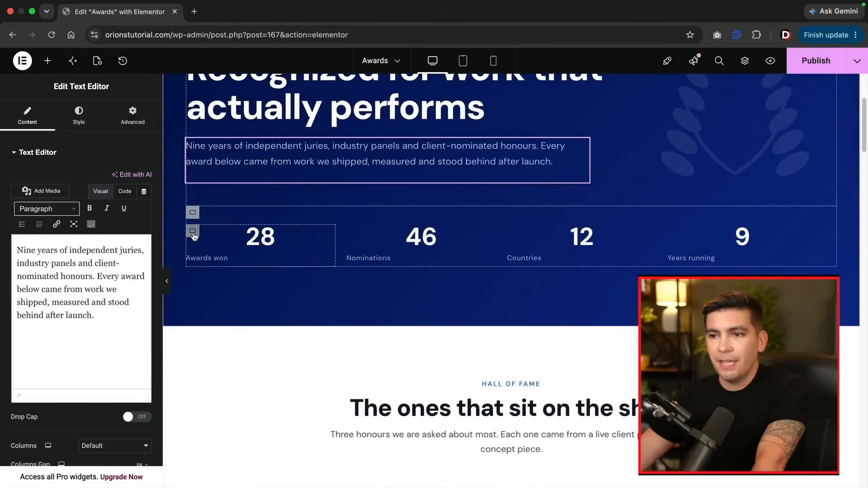
Set the direction of the "Awards won" and "Nominations" counter containers to horizontal row, and select the "Countries" container.
click(193, 231)
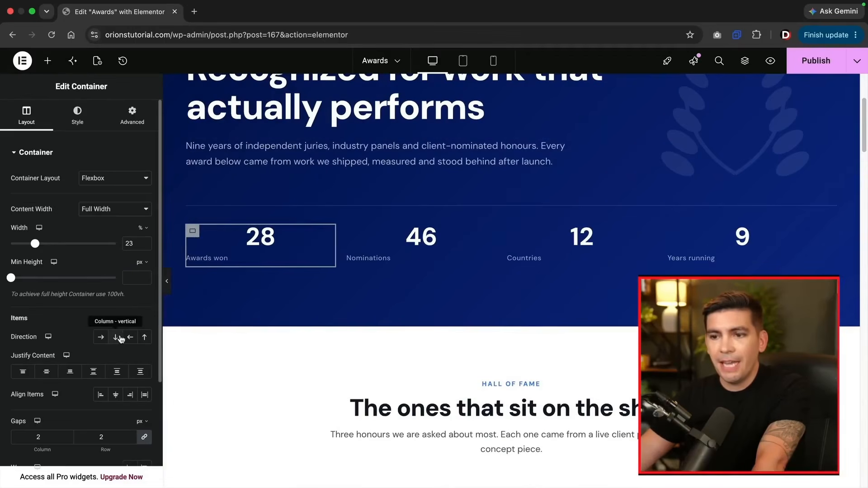
click(102, 338)
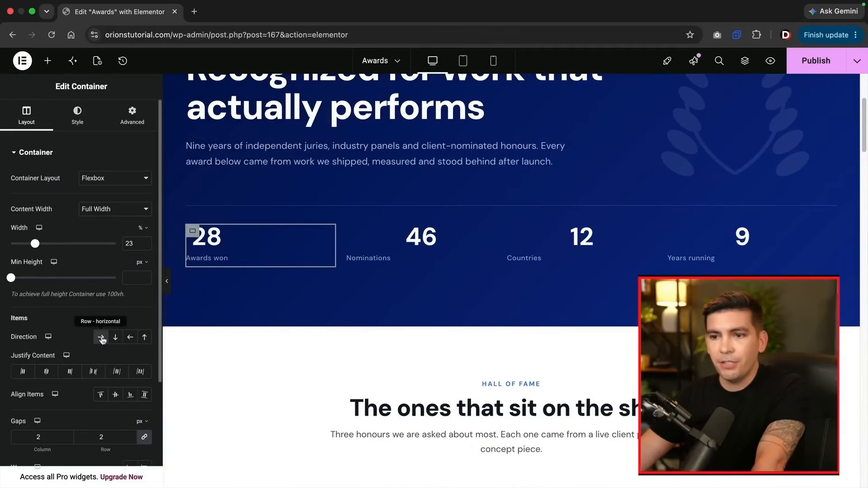
click(101, 338)
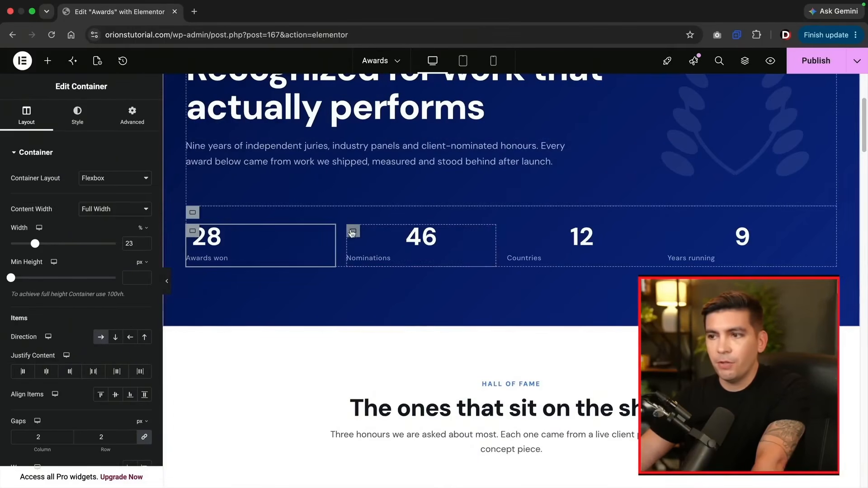
click(100, 337)
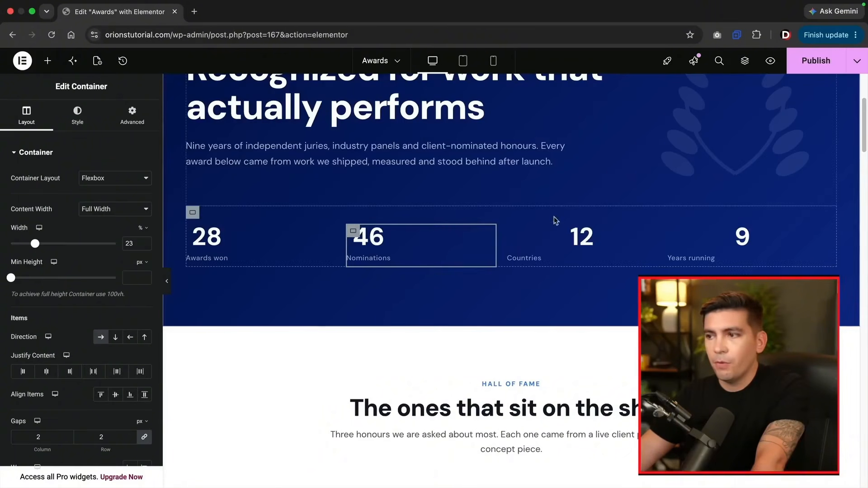
click(521, 235)
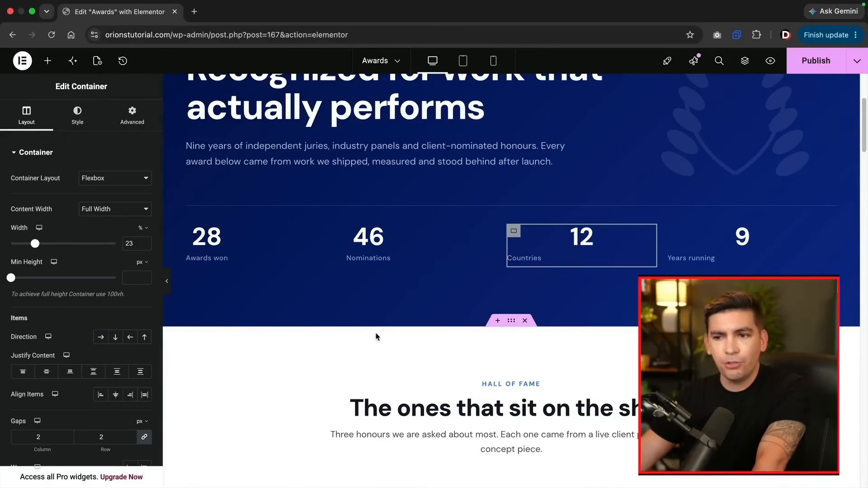
Inspect the title, category and Winner badge widgets and the row container of the 2026 "Site of the Year" entry.
scroll(380, 334, down, 6)
scroll(389, 325, down, 8)
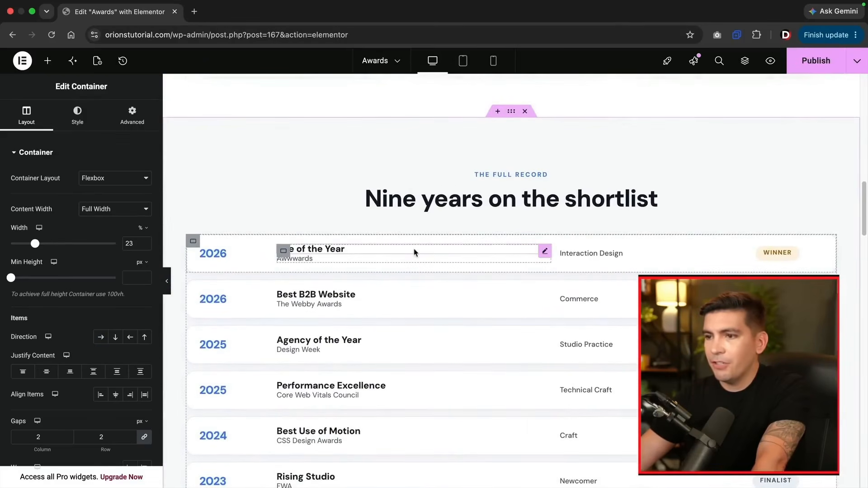
click(414, 252)
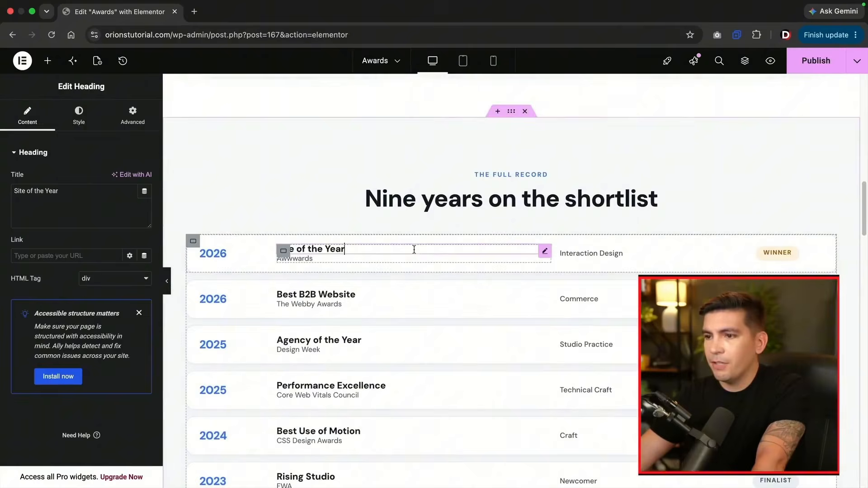
click(579, 254)
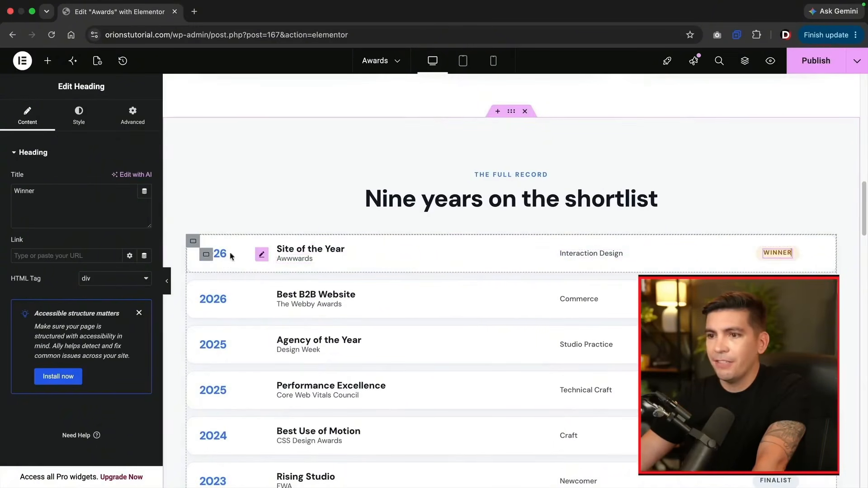
click(193, 243)
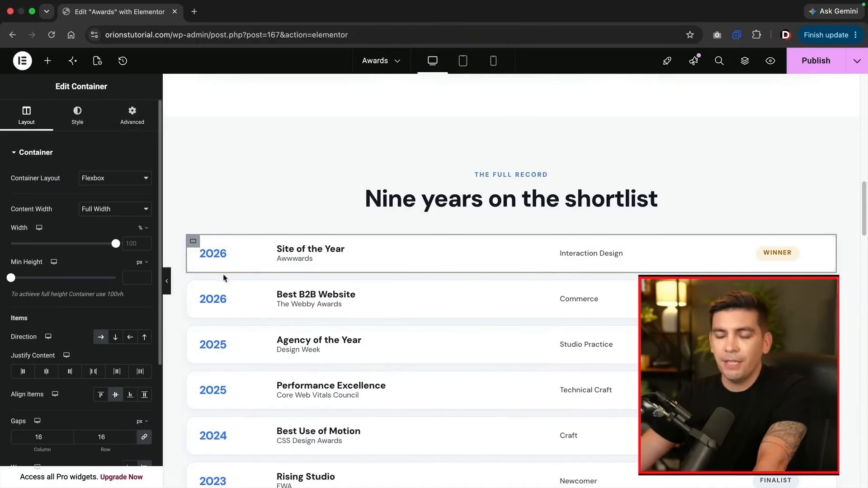
In the "Six categories, one standard" section, assign a face icon to the Performance box and a calendar-check icon to Commerce.
scroll(280, 286, down, 10)
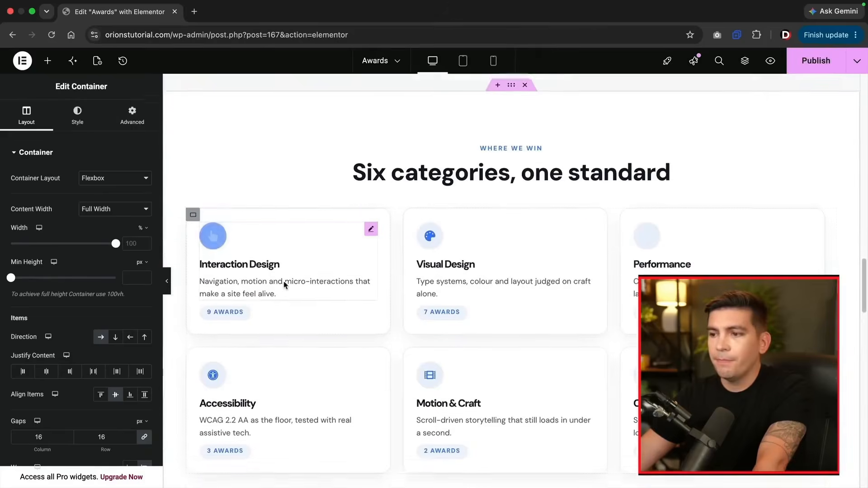
click(665, 239)
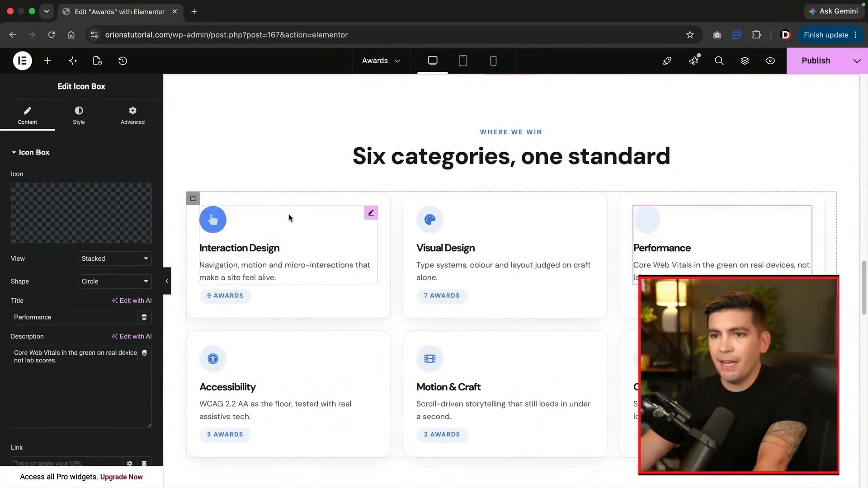
mouse_move(107, 213)
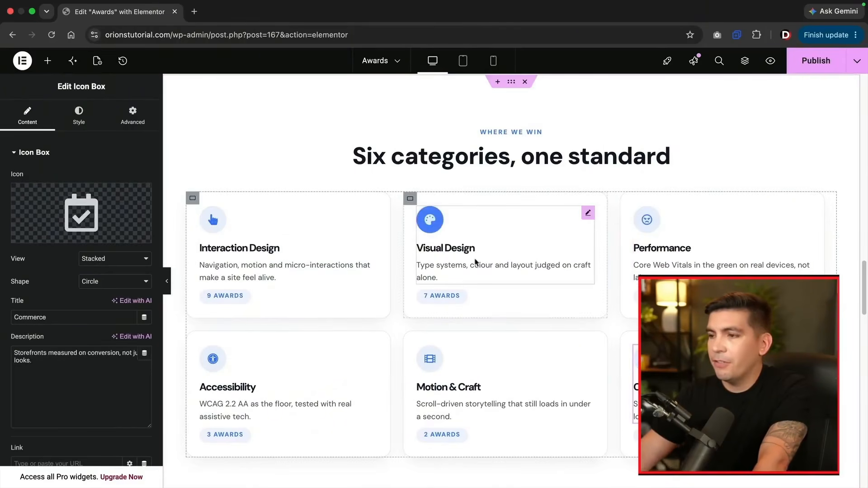
Inspect the testimonial section's quote, trophy icon, percentage counter and juror name widgets.
scroll(520, 300, down, 6)
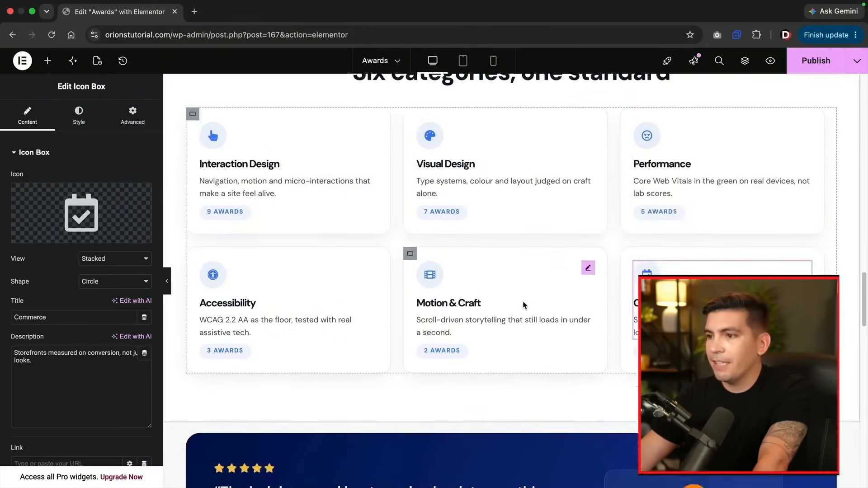
click(520, 280)
click(693, 244)
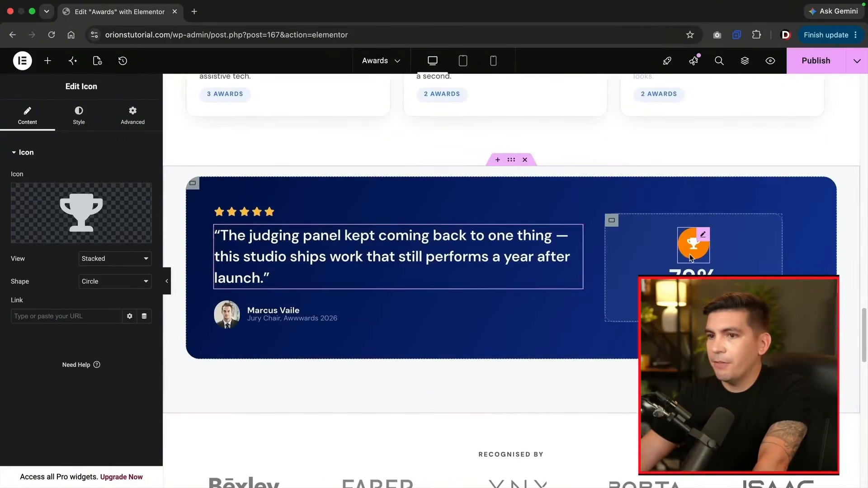
click(693, 273)
click(273, 310)
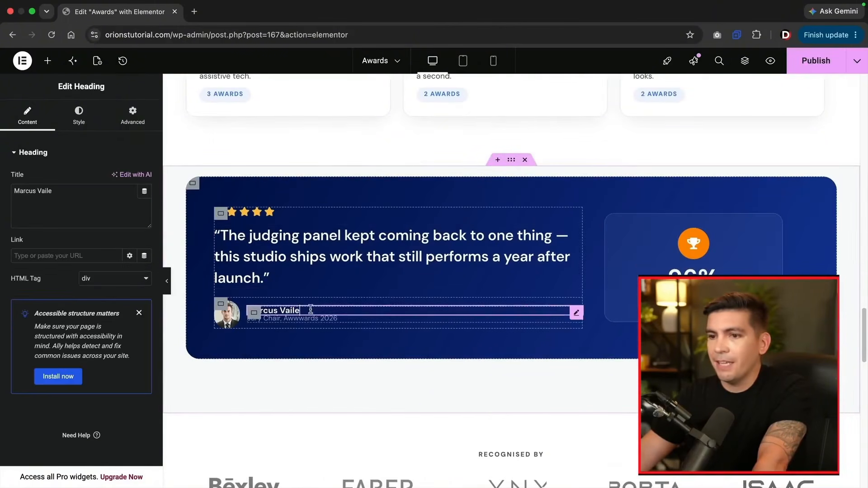
Inspect the Faber and Bexley logo images and the "Recognised by" heading widget.
scroll(313, 312, down, 2)
scroll(311, 312, down, 2)
click(377, 259)
click(244, 257)
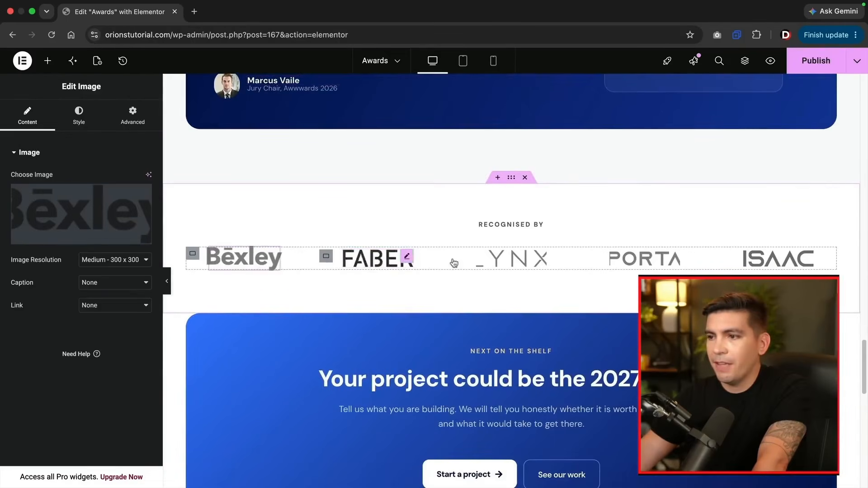
click(516, 229)
Inspect the closing call-to-action's "Next on the shelf" label, heading and "Start a project" button widgets.
click(497, 351)
click(486, 379)
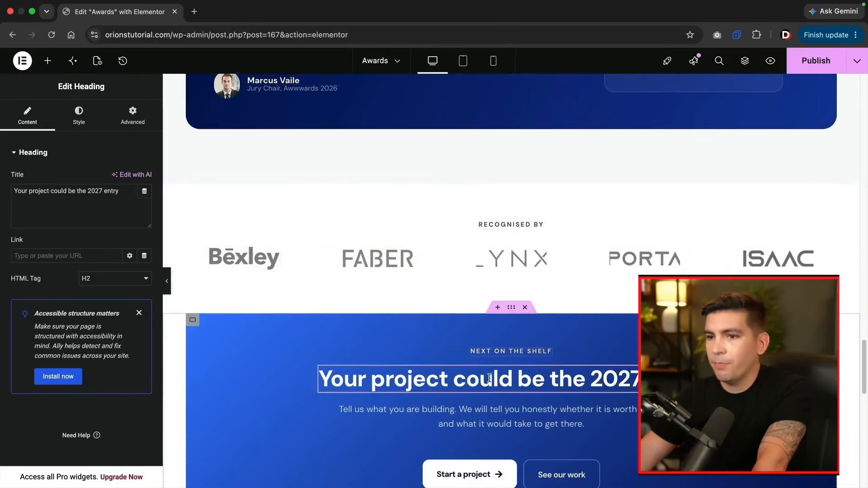
scroll(481, 332, down, 3)
click(481, 287)
scroll(480, 290, down, 4)
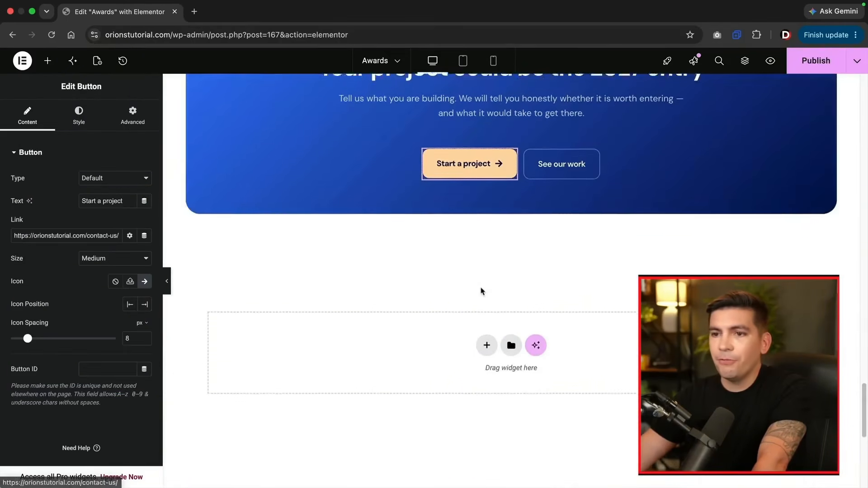
scroll(480, 291, up, 5)
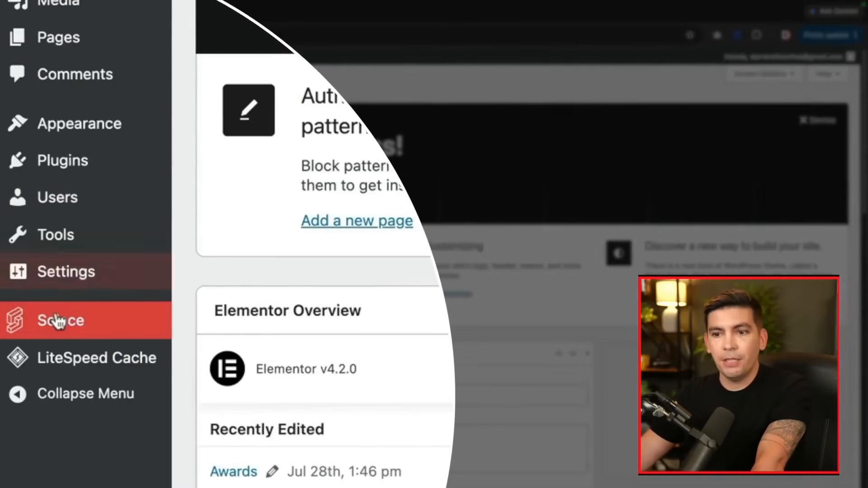
Open the Orion Mega Header from the Solace site builder in Elementor and reveal its Services mega menu.
mouse_move(56, 329)
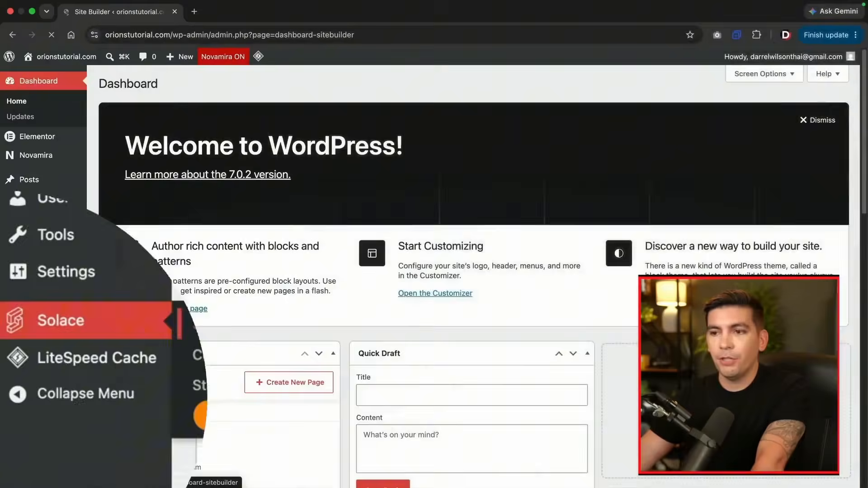
click(267, 327)
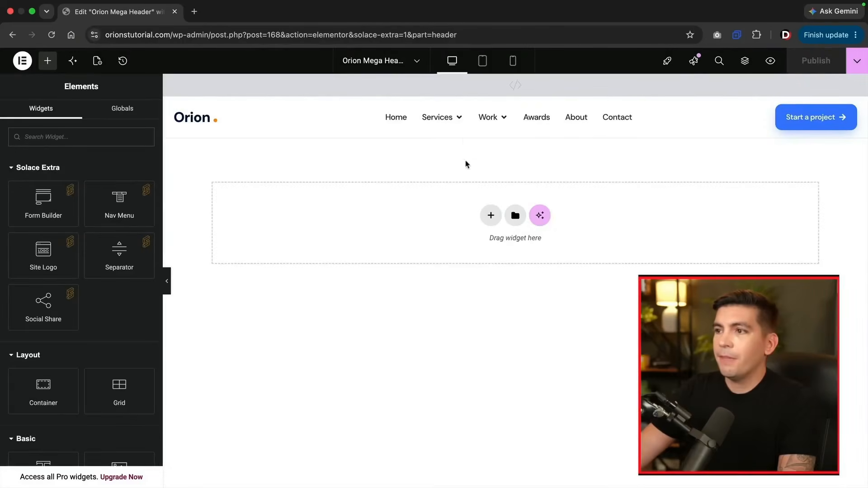
mouse_move(460, 126)
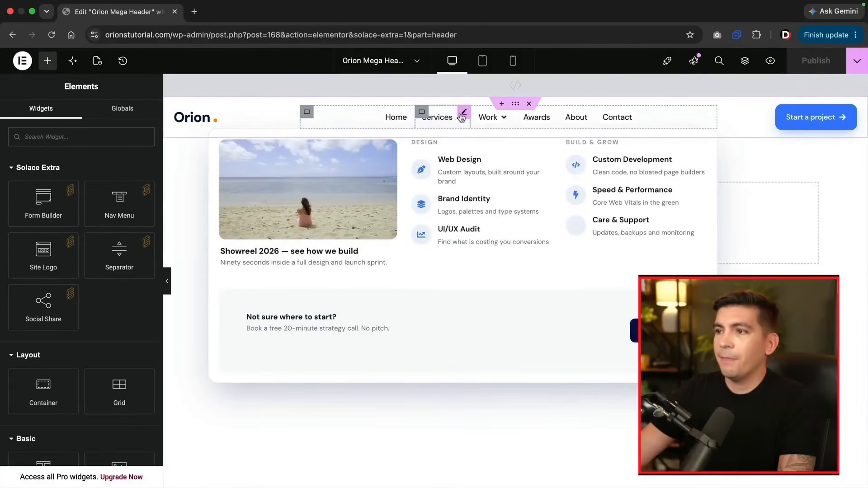
Inspect the six service icon boxes under Design and Build & Grow and the Showreel 2026 video widget.
click(461, 169)
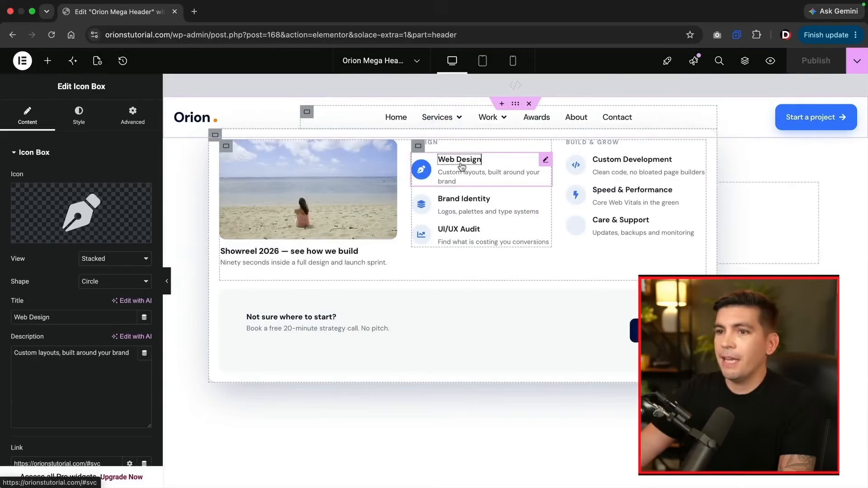
click(459, 202)
click(459, 235)
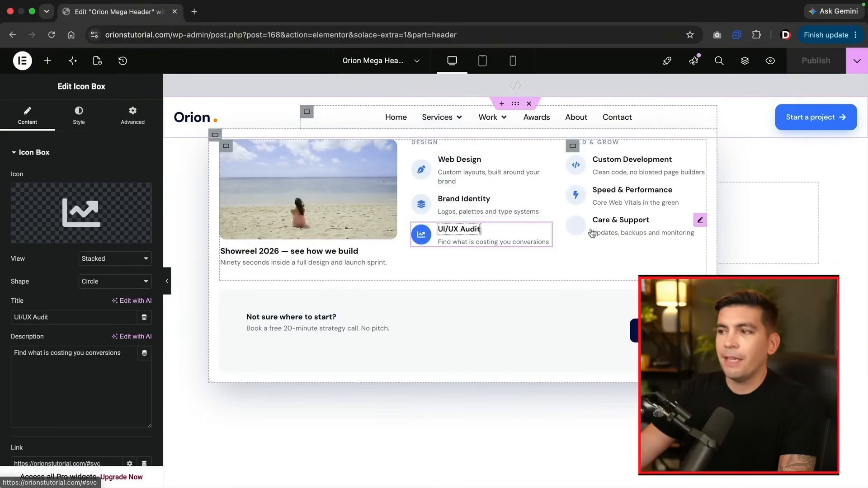
click(608, 226)
click(619, 197)
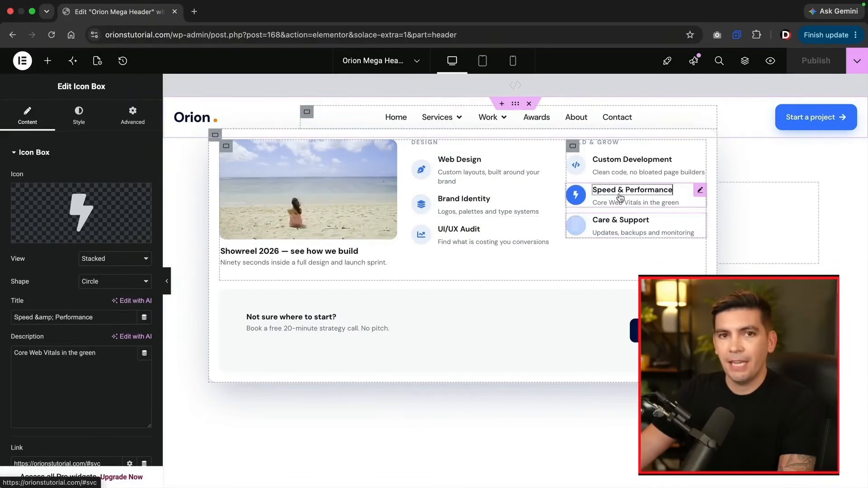
click(628, 166)
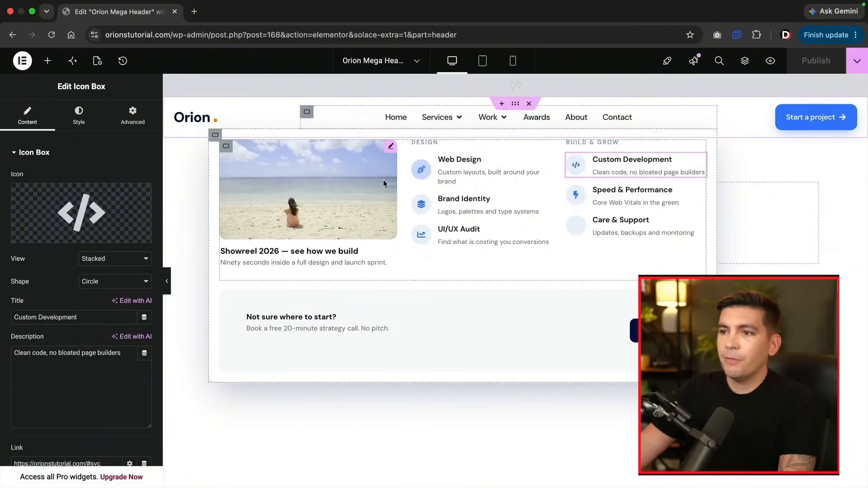
click(341, 184)
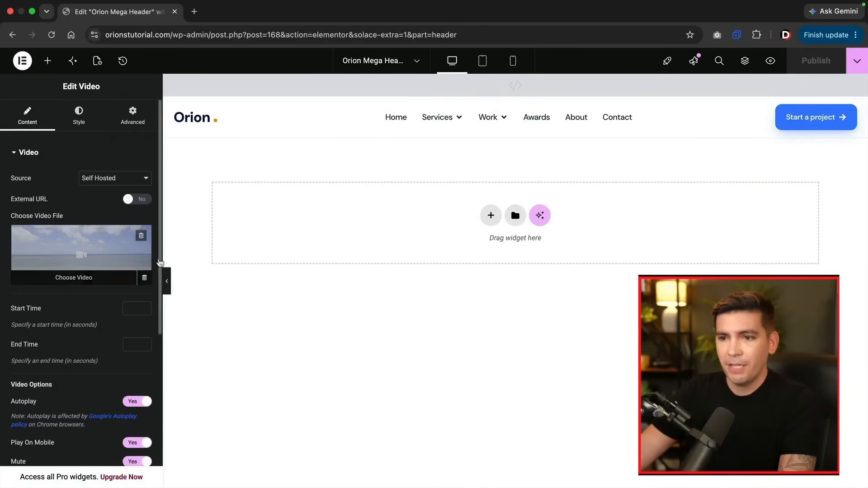
Reveal the Services mega menu again and examine the Web Design icon box's settings down to its link.
mouse_move(446, 122)
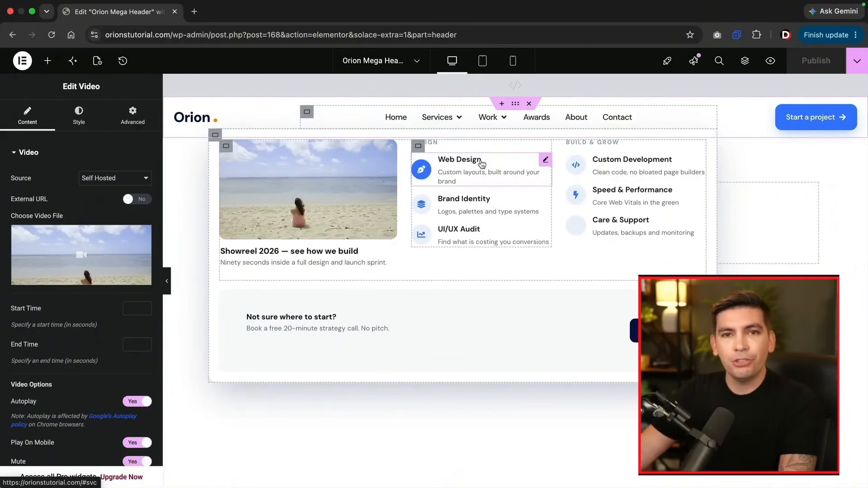
click(546, 161)
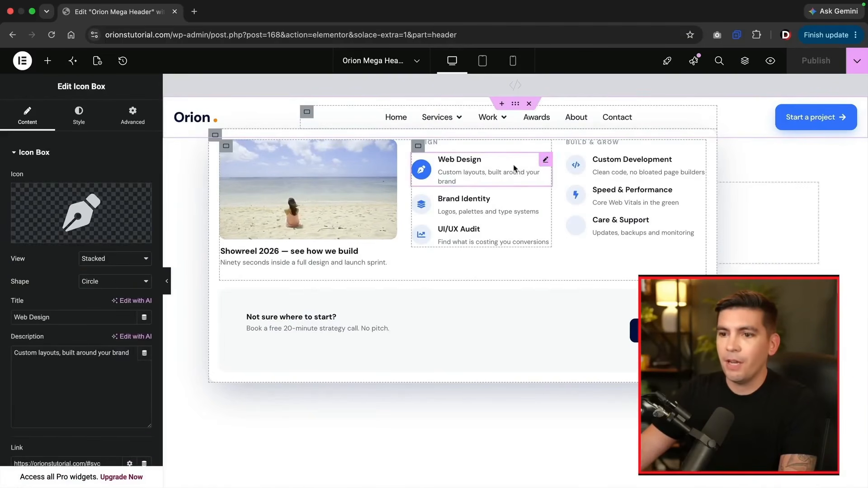
scroll(74, 282, down, 3)
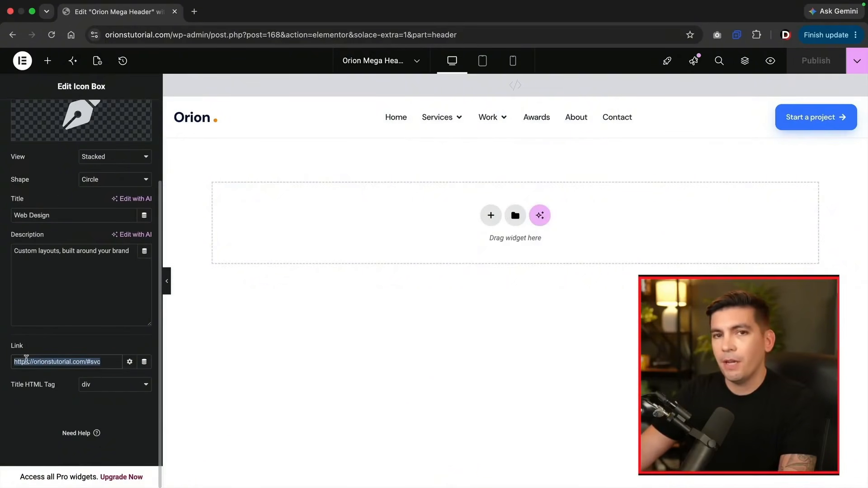
mouse_move(459, 115)
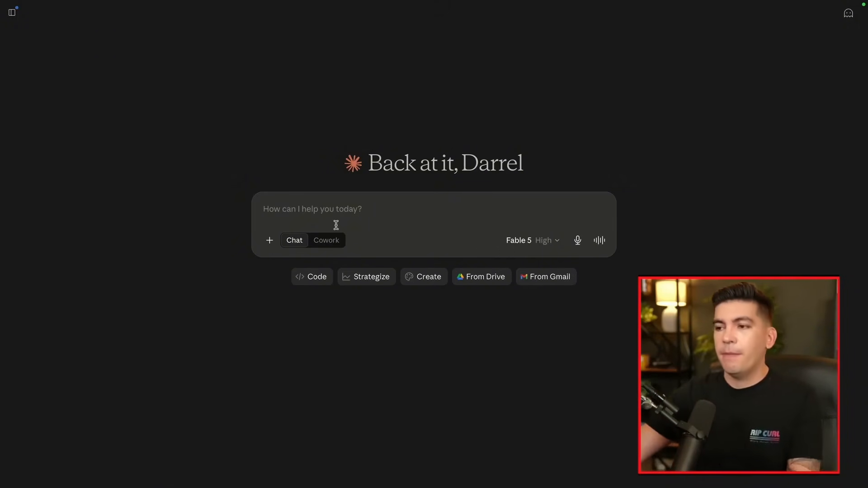
Ask Claude for a prompt to build a high-end real estate site on orionztutorial.com with home, about, contact pages and a custom Solace site builder header and footer.
text(i want to make a high end real estate website on orionztutorial.com  Generate me a prompt to make this website - i want a home page about page and contact us page - Create  a highly creative custom header and footer and make sure to use the solace site builder)
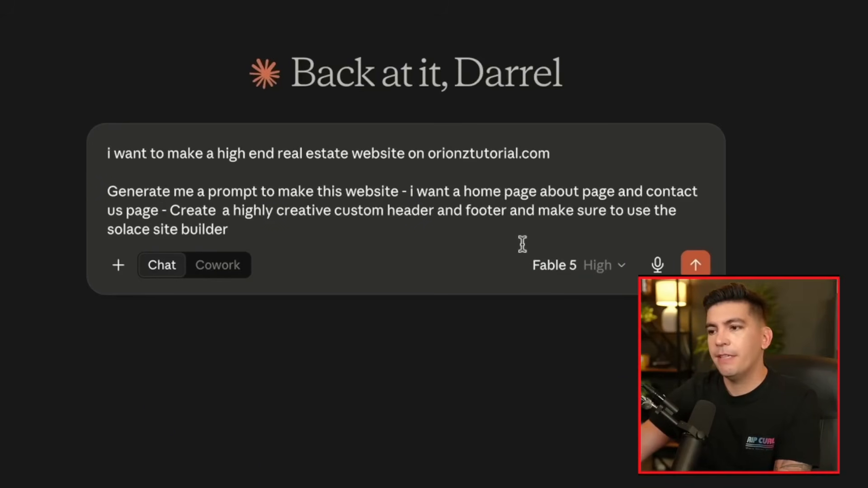
click(695, 265)
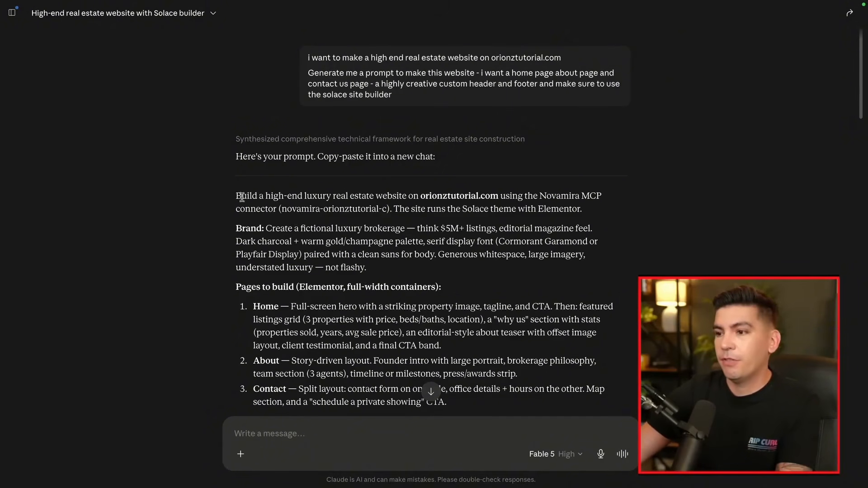
Copy the generated luxury real estate website prompt through its closing build instruction and submit it as a new message in the same chat.
drag(242, 197, 446, 401)
scroll(311, 330, down, 10)
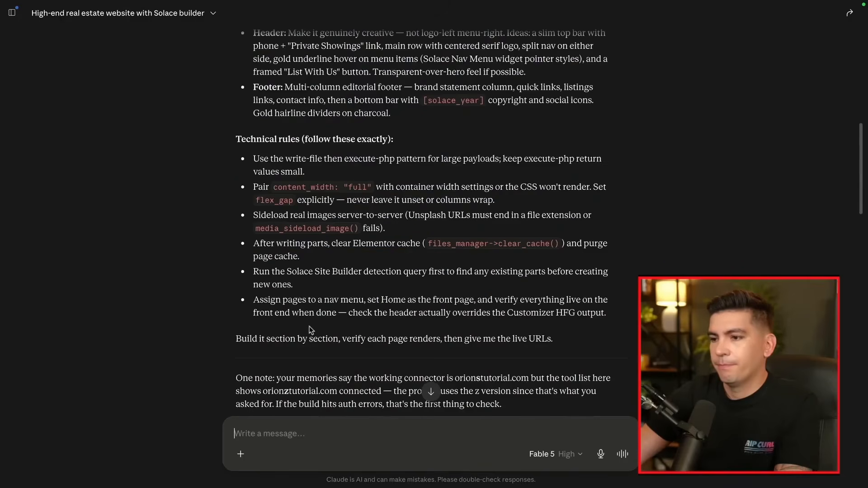
right_click(256, 433)
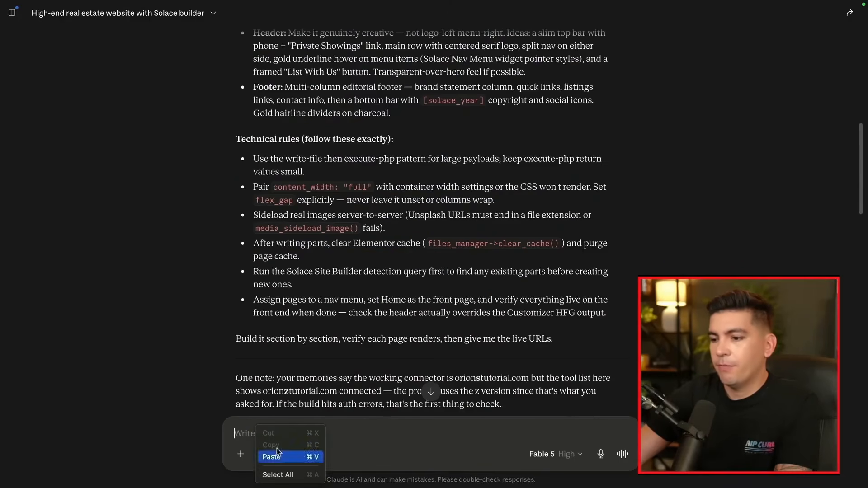
click(272, 456)
scroll(376, 399, up, 15)
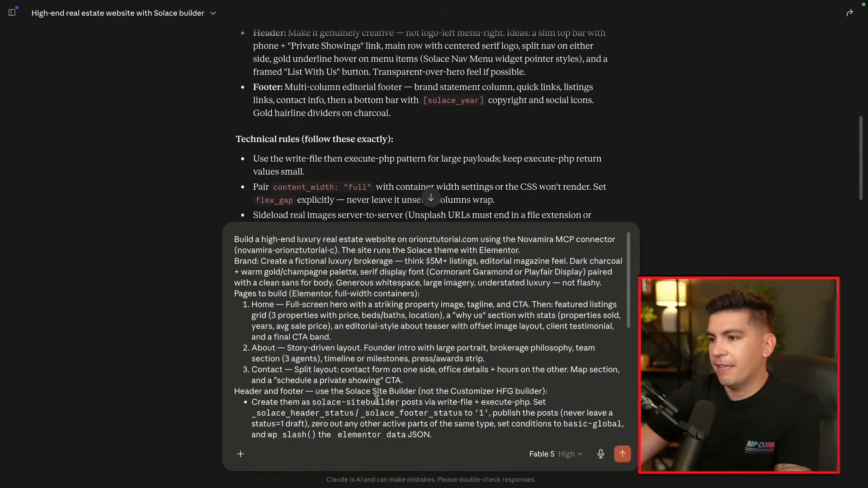
click(622, 454)
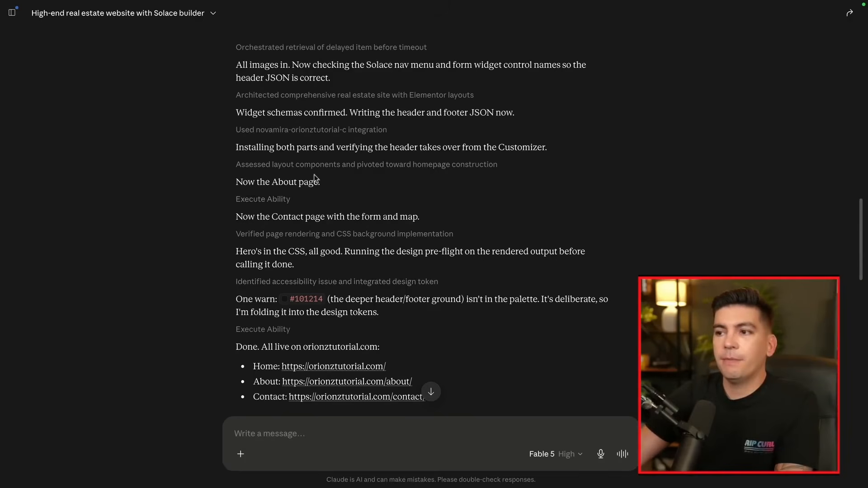
Open the finished Home page from Claude's reply in the browser and review its sections from the hero to the footer.
scroll(331, 299, down, 1)
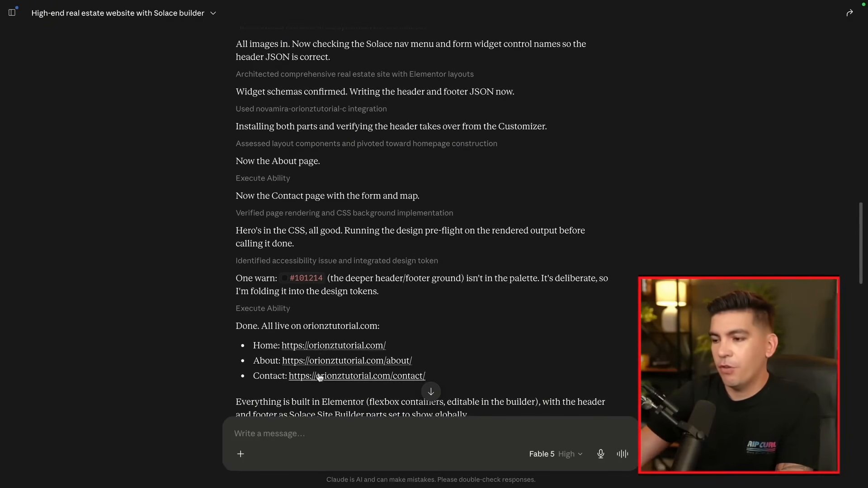
click(338, 346)
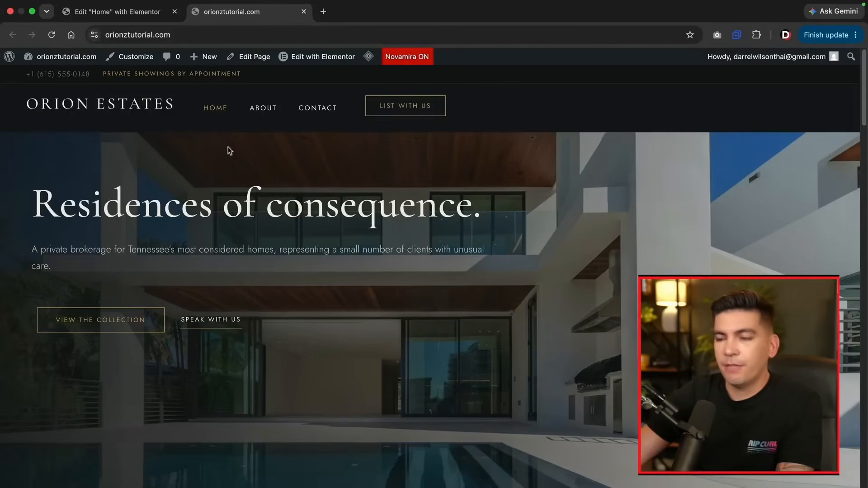
scroll(251, 214, down, 10)
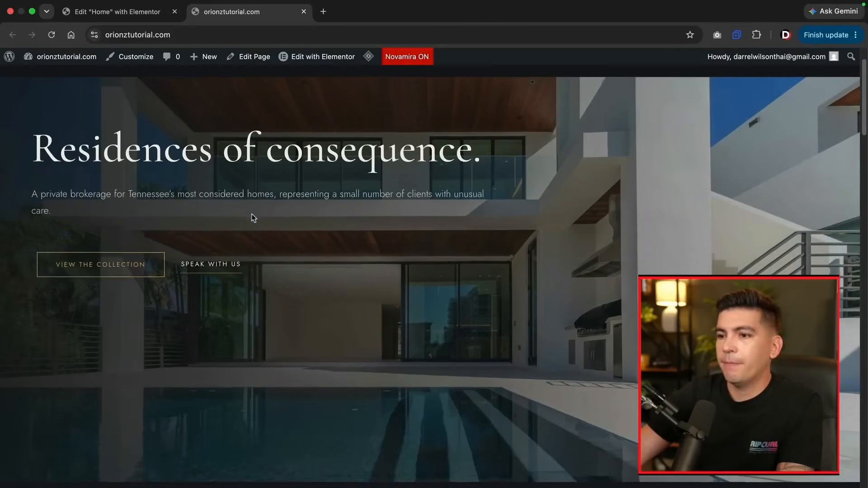
scroll(251, 214, down, 9)
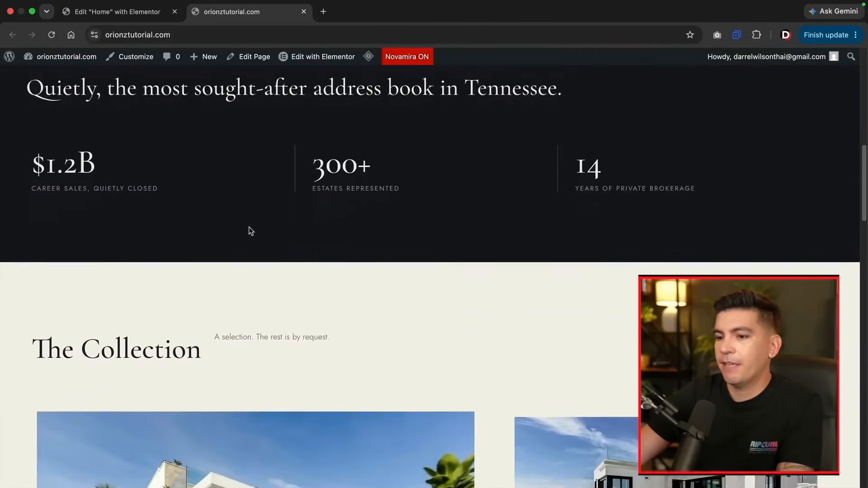
scroll(249, 231, down, 9)
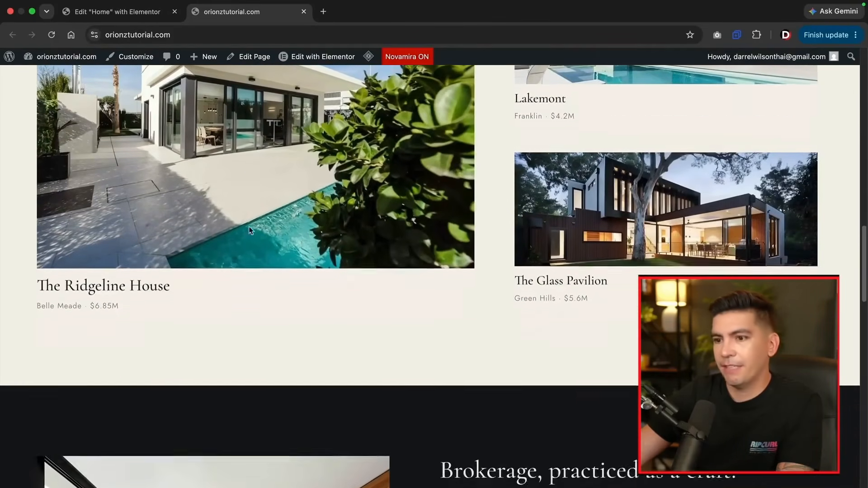
scroll(249, 231, down, 2)
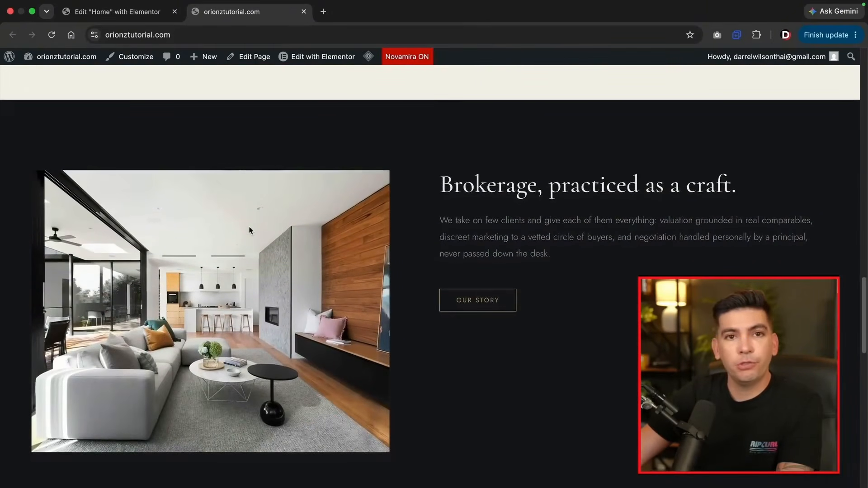
scroll(249, 230, down, 10)
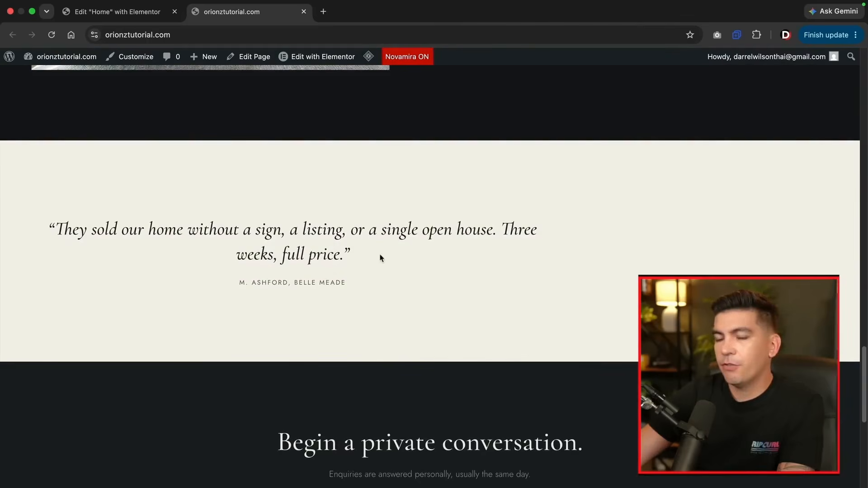
scroll(380, 243, down, 5)
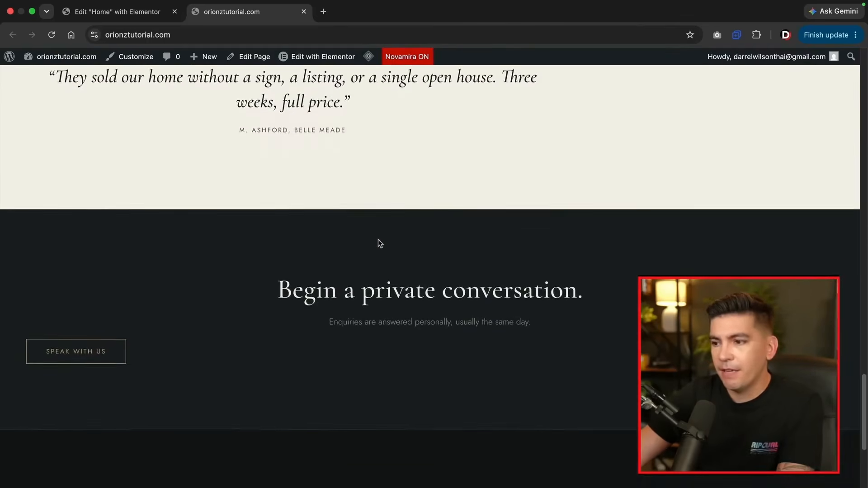
scroll(311, 280, down, 4)
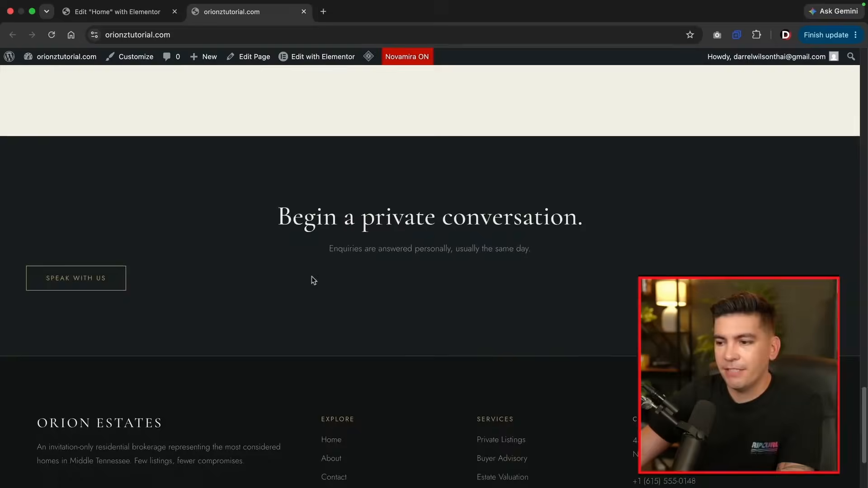
scroll(343, 326, up, 11)
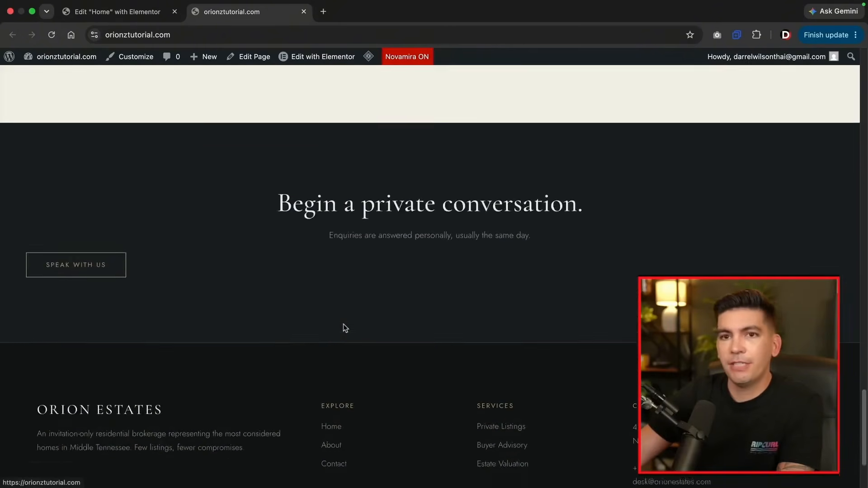
scroll(343, 321, up, 14)
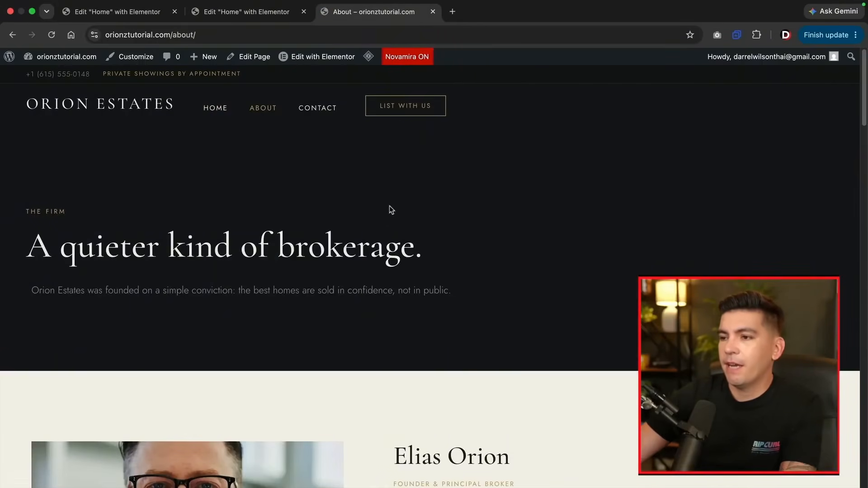
Review the About page, covering the founder introduction, How we practice, The Advisors, Milestones and the closing call to action.
scroll(391, 209, down, 9)
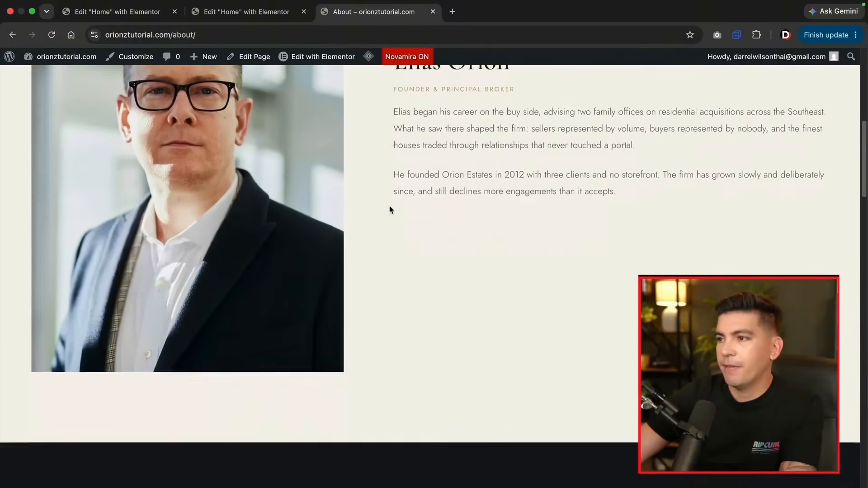
scroll(390, 210, down, 10)
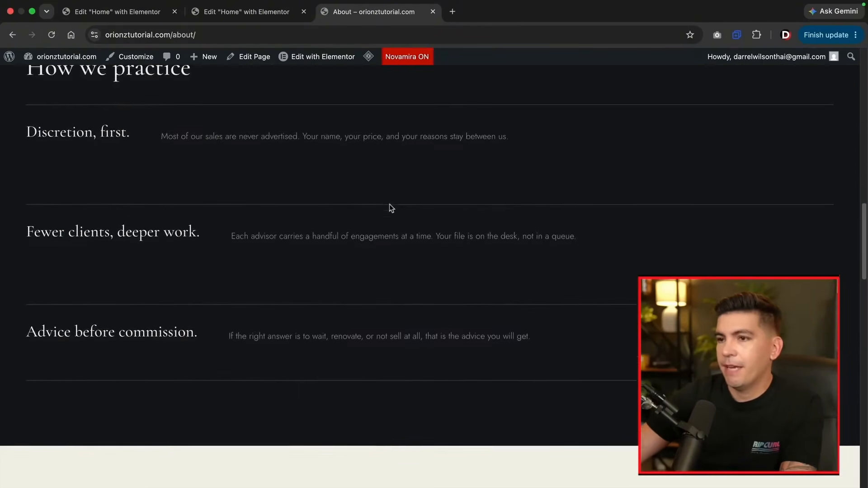
scroll(390, 205, up, 2)
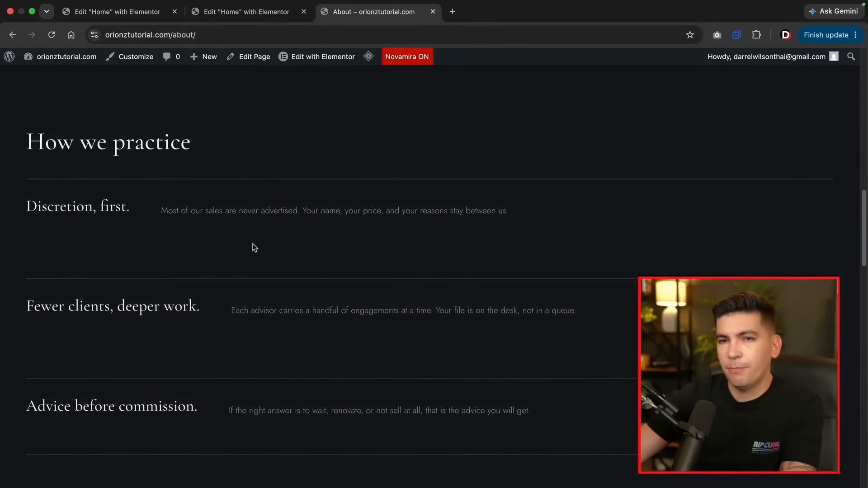
scroll(253, 247, down, 14)
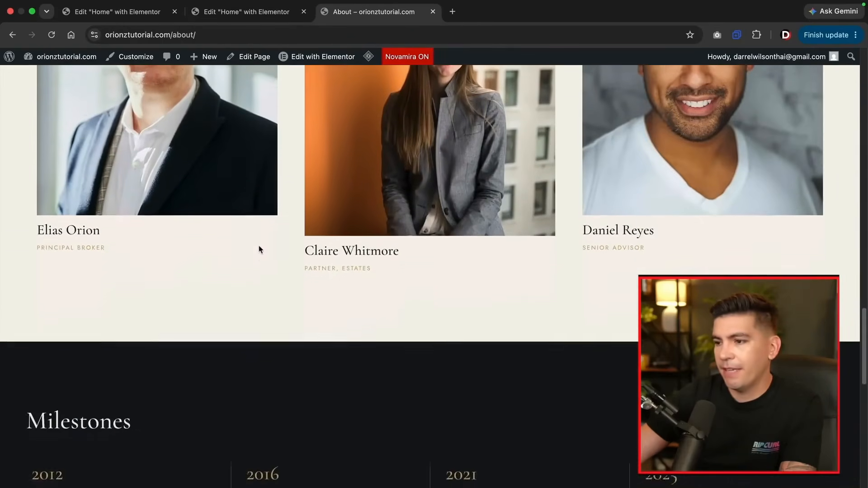
scroll(259, 246, down, 9)
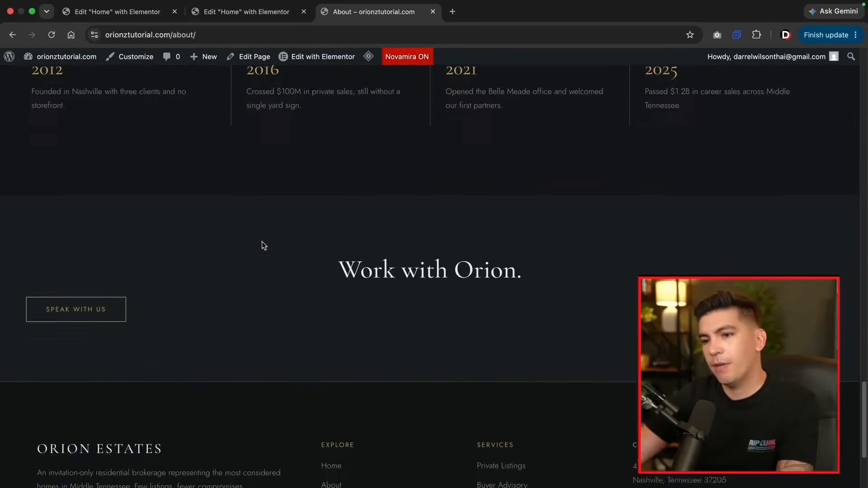
scroll(262, 244, down, 4)
scroll(258, 248, up, 6)
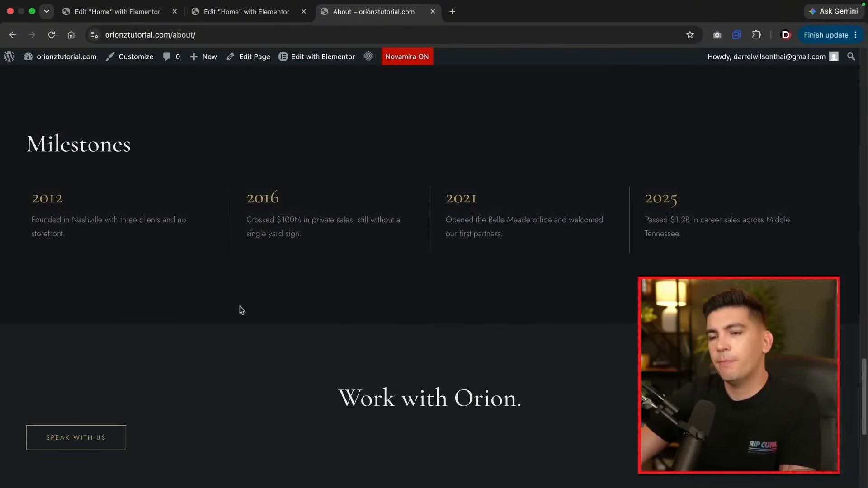
scroll(241, 310, up, 12)
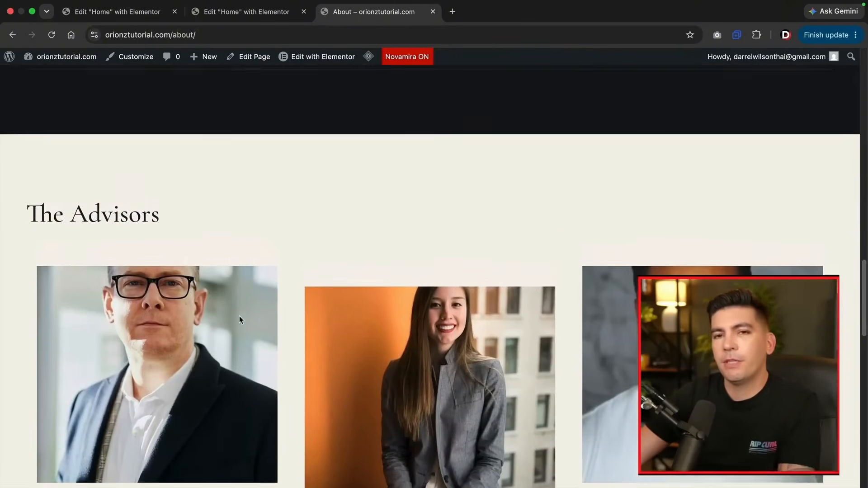
scroll(239, 317, up, 19)
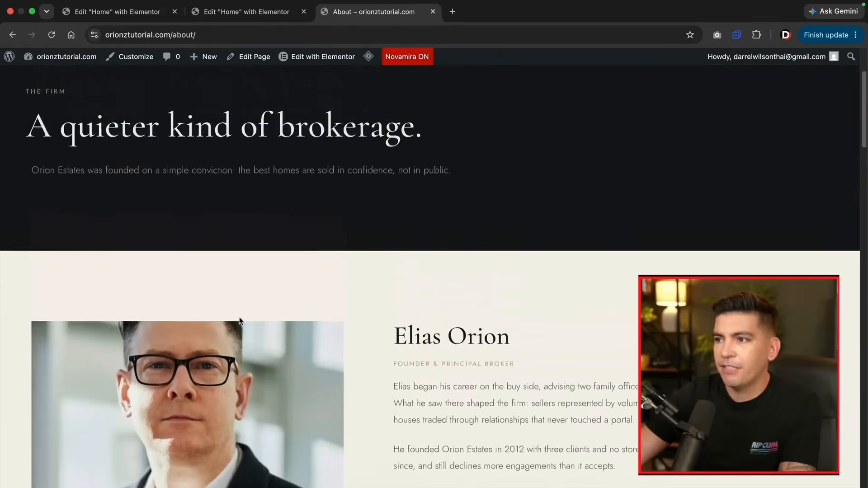
scroll(239, 320, up, 3)
Open the Contact page, examine its enquiry form, office details, map and footer, and return to the Home page.
click(319, 107)
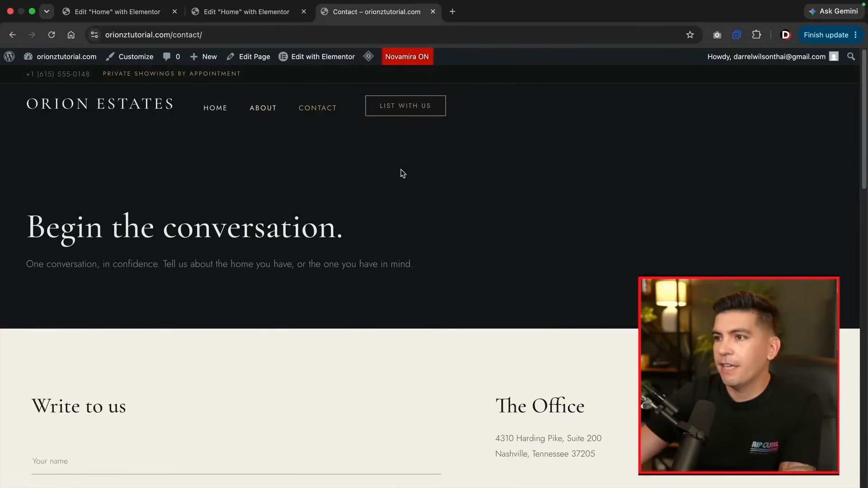
scroll(402, 174, down, 5)
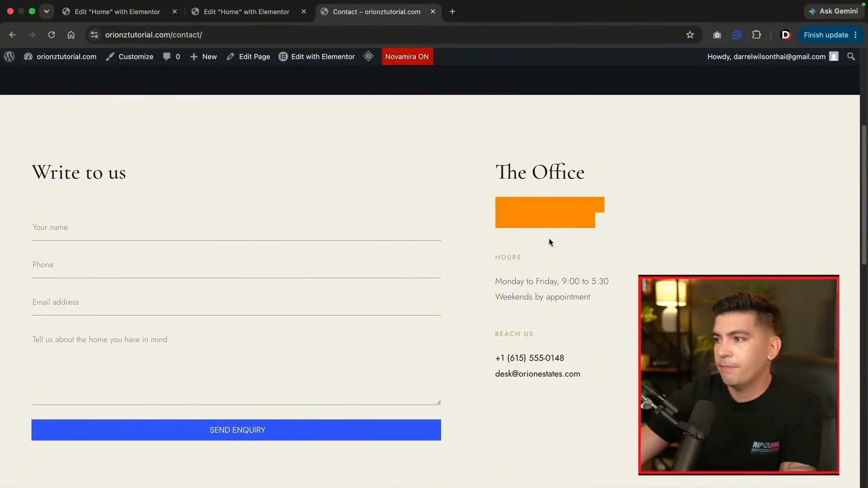
scroll(551, 239, down, 4)
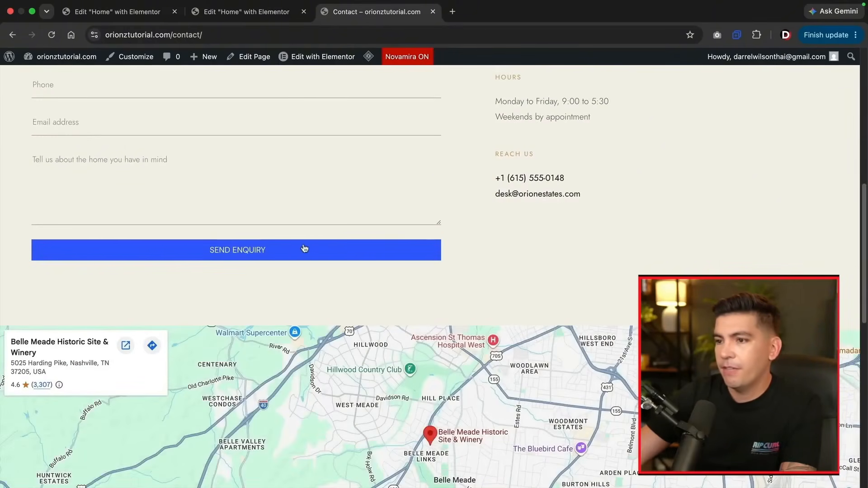
scroll(292, 254, down, 4)
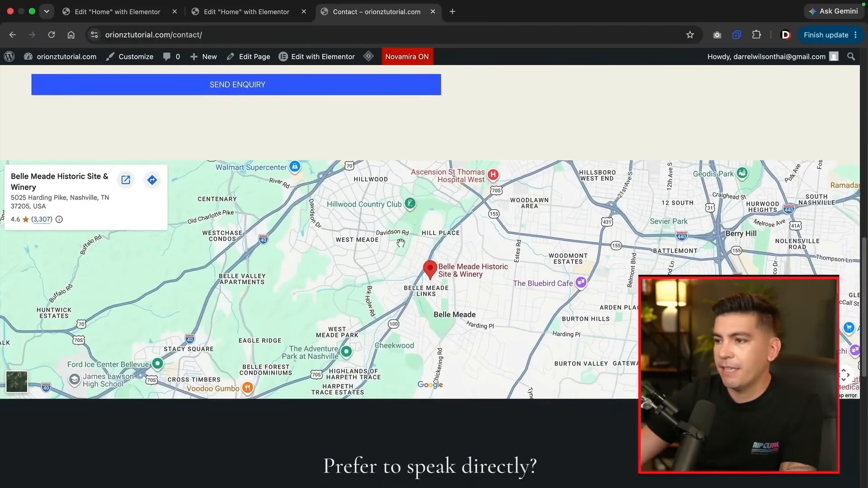
scroll(423, 401, down, 4)
scroll(423, 401, down, 3)
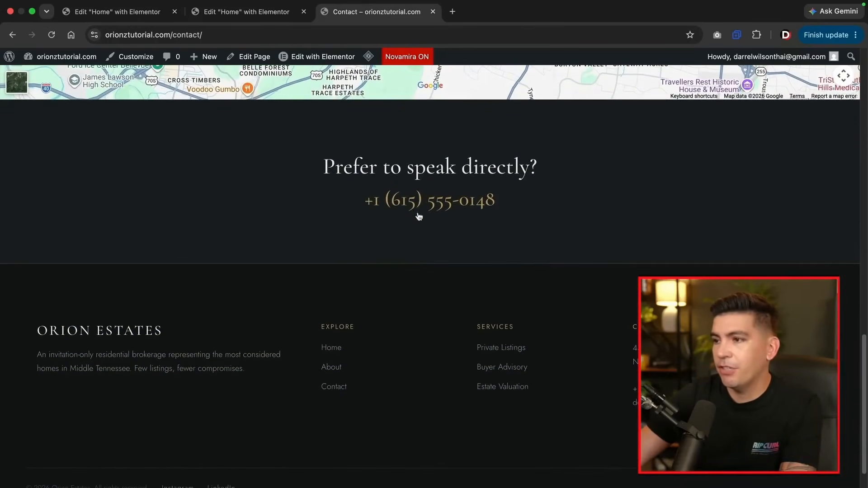
scroll(387, 280, up, 10)
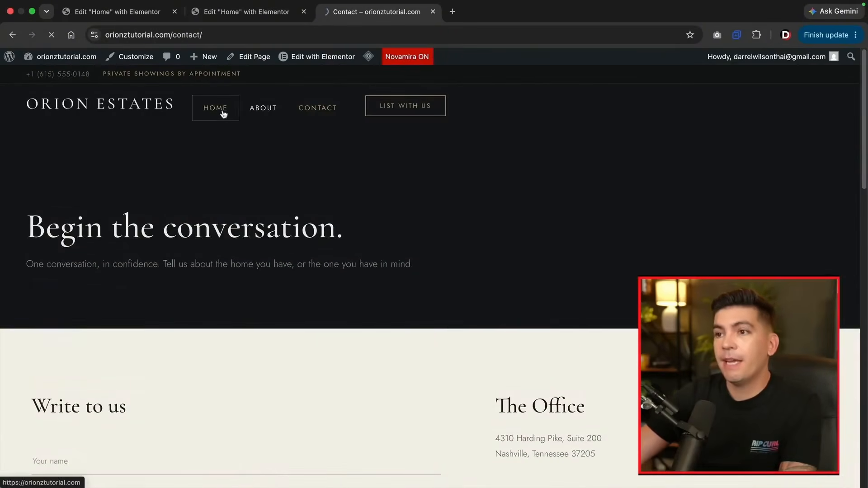
click(221, 112)
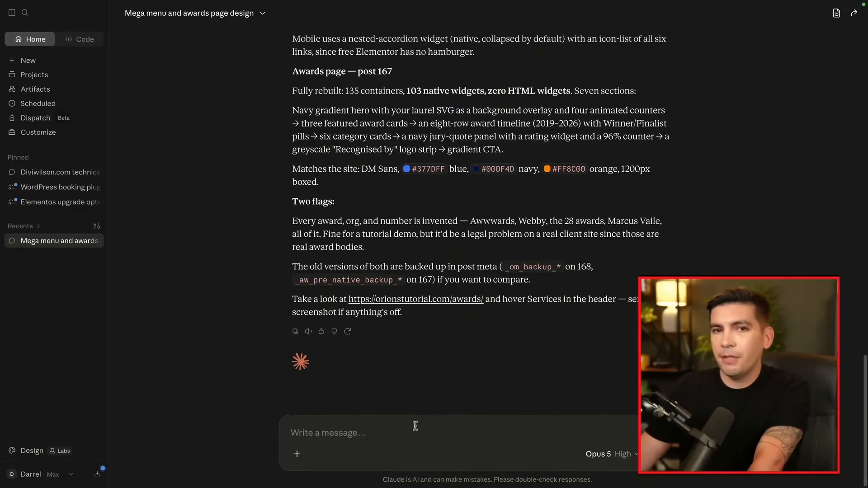
Request RankMath SEO, a sitemap, interlinking, 2 blog posts and informative pages for "web design agency in los angeles", "best web design agency in la", "la web design".
text(install the rankmath plugin and optimize all pages and posts of the website for SEO - generate the sitemap - add interlinking - create 2  blog posts about our business  The keywords we want to rank for is -web design agency in los angeles -best web design agency in la -la web design  Additionally, create pages for each of those keywords as well and add content and make it very informative - make sure it complies with the google helpful content update - make the content informative.)
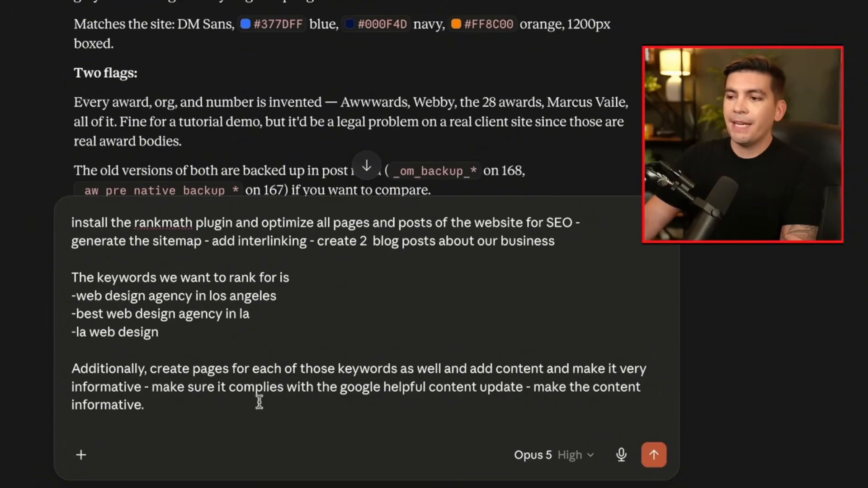
click(657, 454)
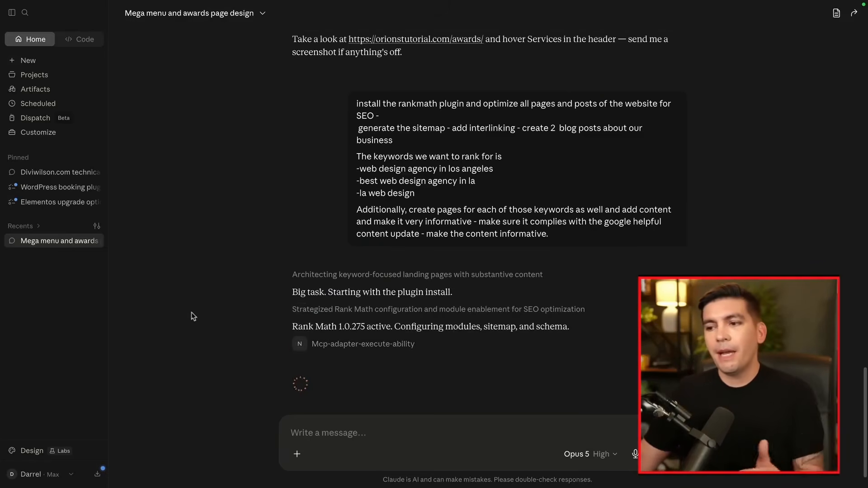
mouse_move(248, 485)
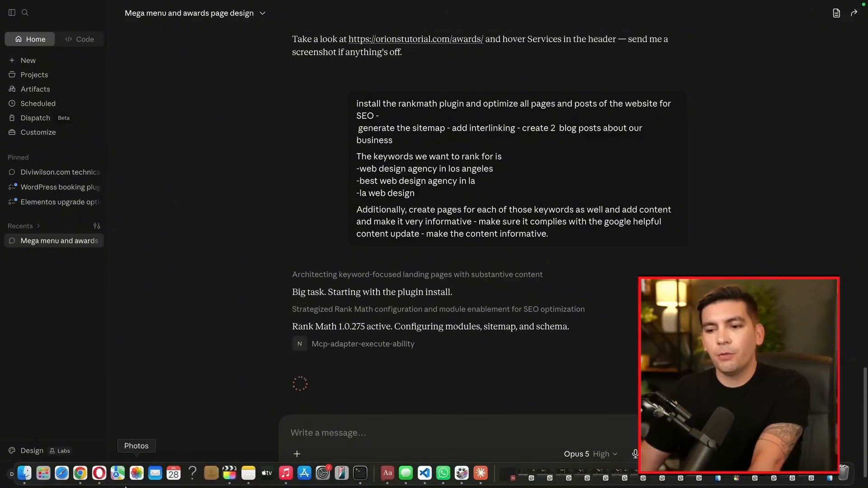
Read Claude's SEO report covering the sitemap, the three keyword pages, the two blog posts, interlinking and the optimized pages and posts.
click(80, 473)
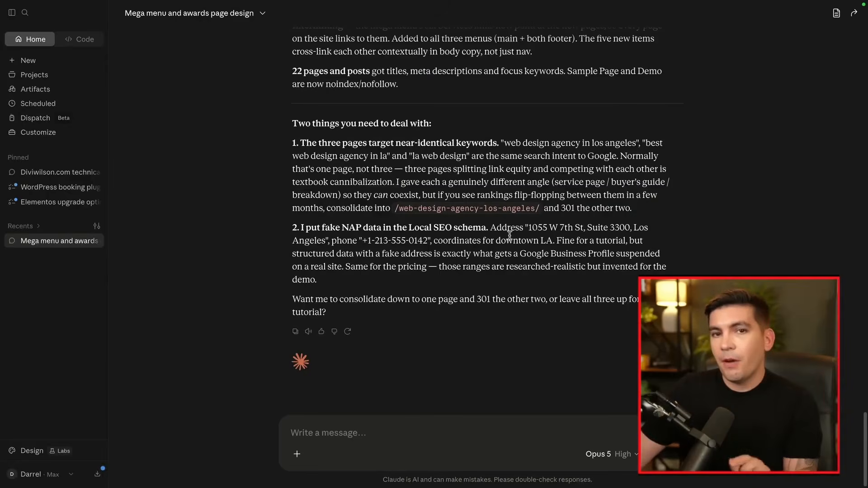
scroll(509, 235, up, 8)
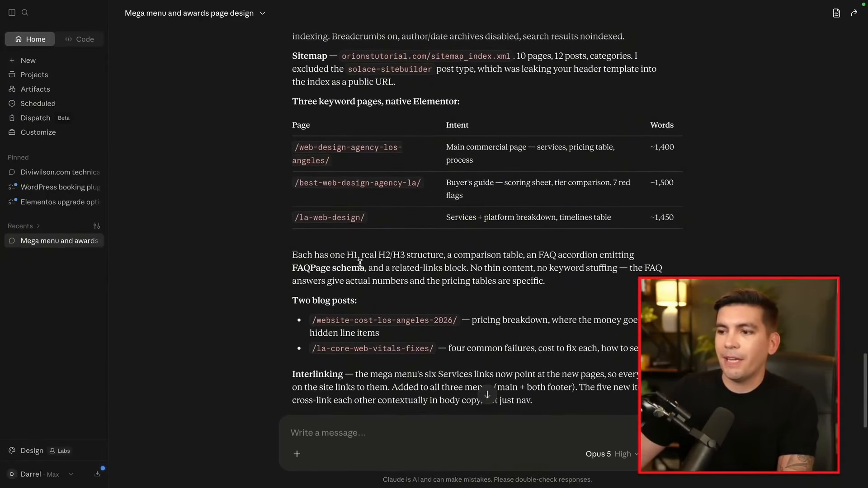
scroll(360, 263, down, 1)
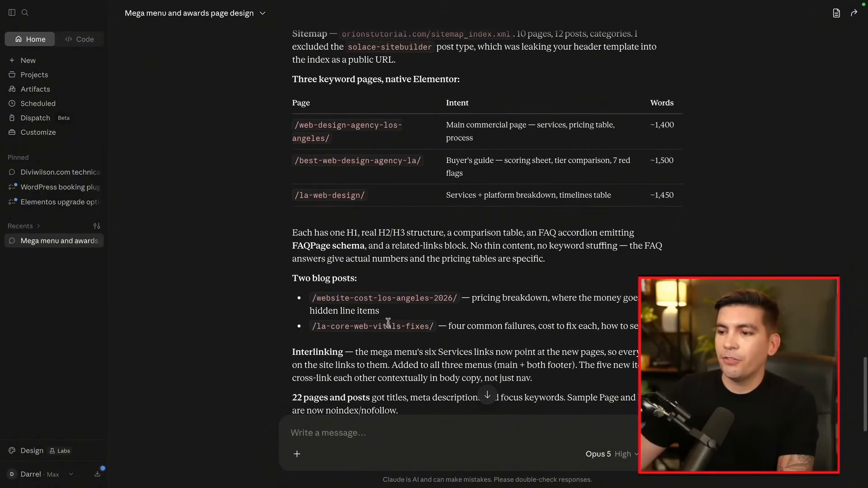
scroll(387, 323, down, 1)
scroll(390, 325, down, 1)
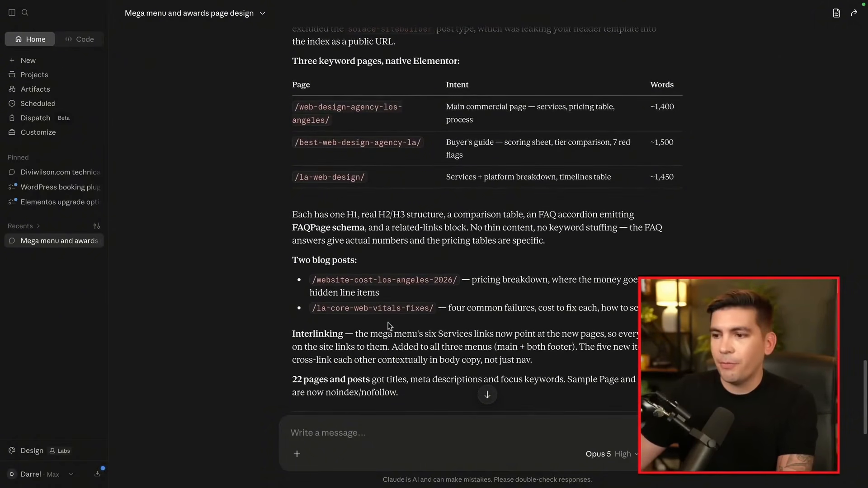
scroll(389, 325, down, 1)
scroll(367, 316, down, 2)
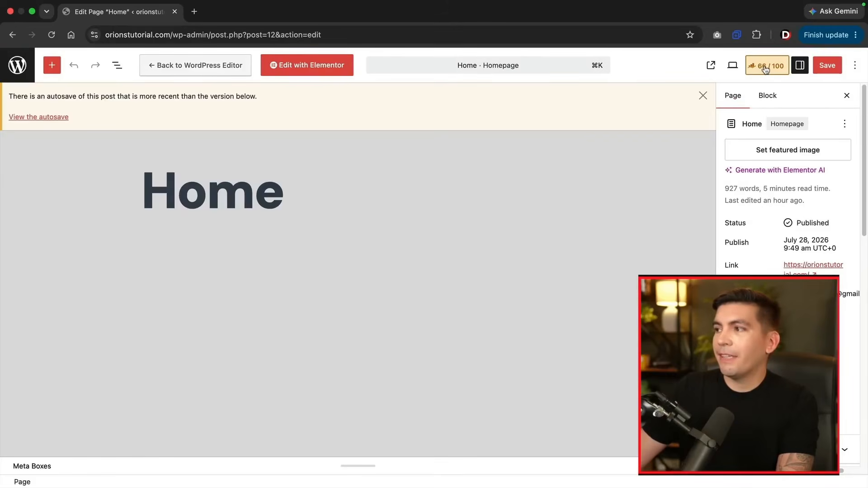
Set the Home page's Rank Math snippet title to "Web Design Agency in Los Angeles | Orion Agency" and save the page.
click(764, 68)
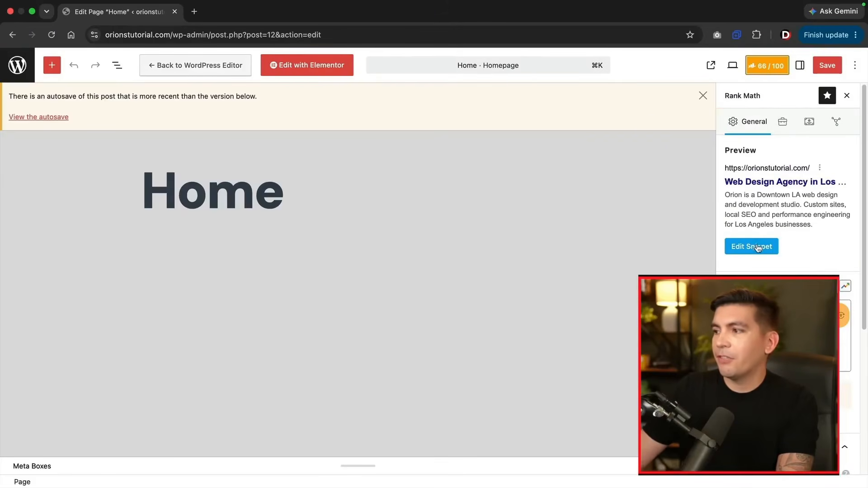
click(758, 248)
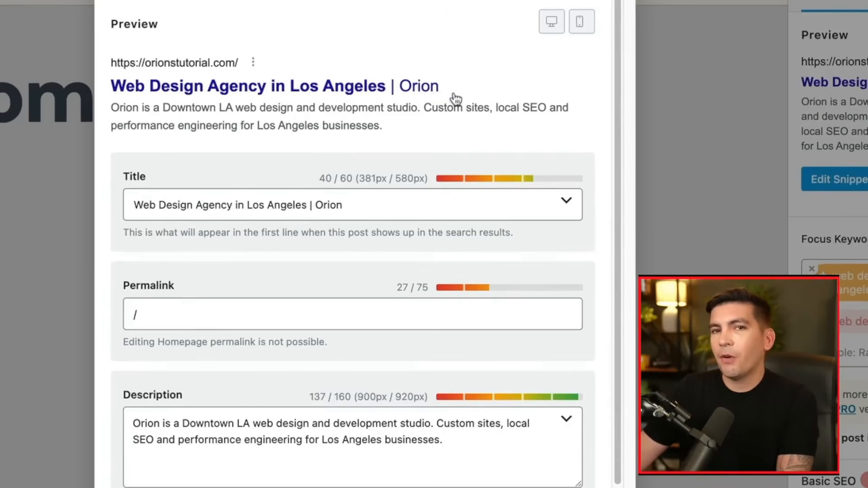
click(347, 209)
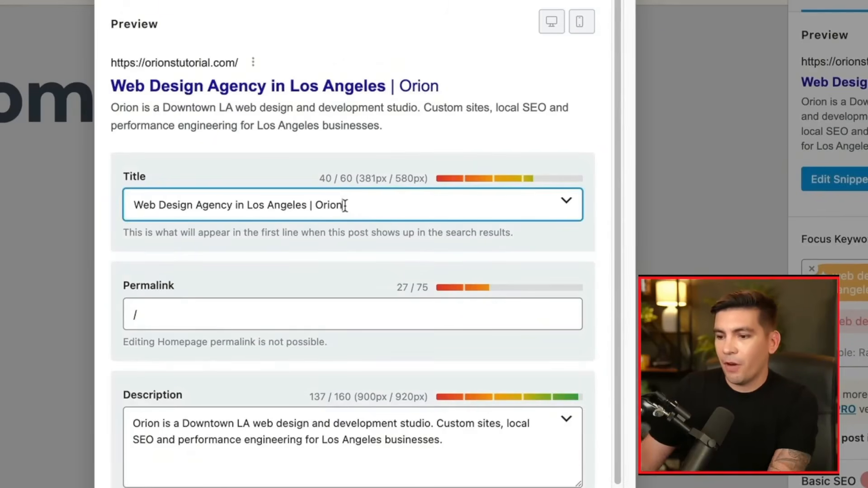
text(Agency)
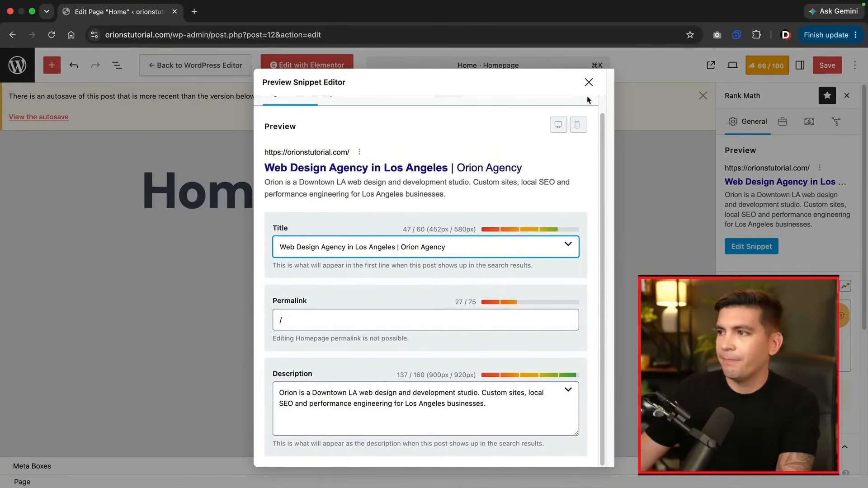
click(588, 81)
click(820, 66)
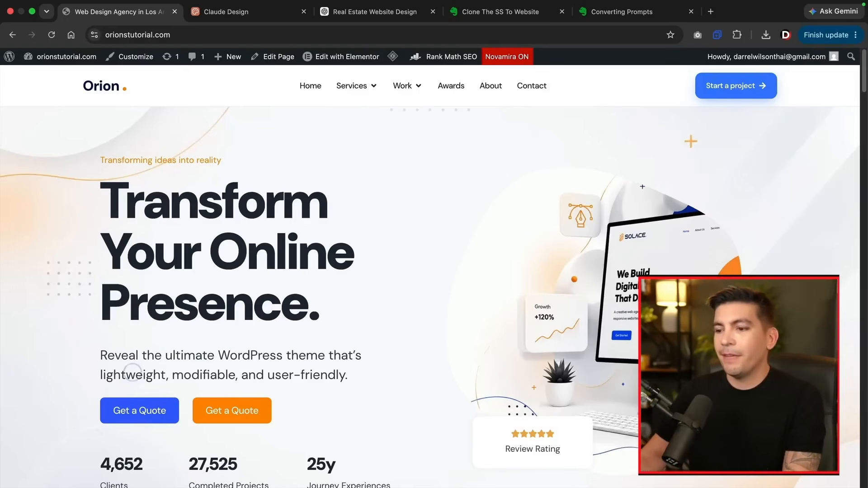
Ask Claude to delete all pages, posts, headers and footer templates for orionstutorial.com to start over fresh.
mouse_move(486, 473)
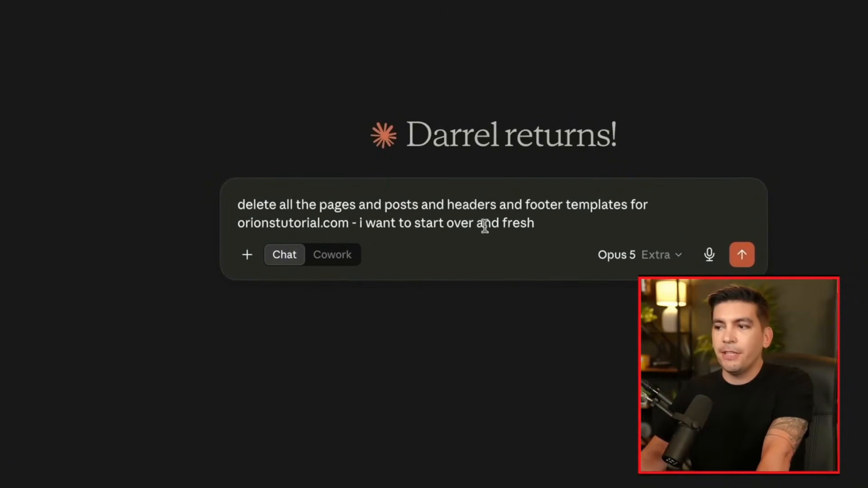
click(741, 255)
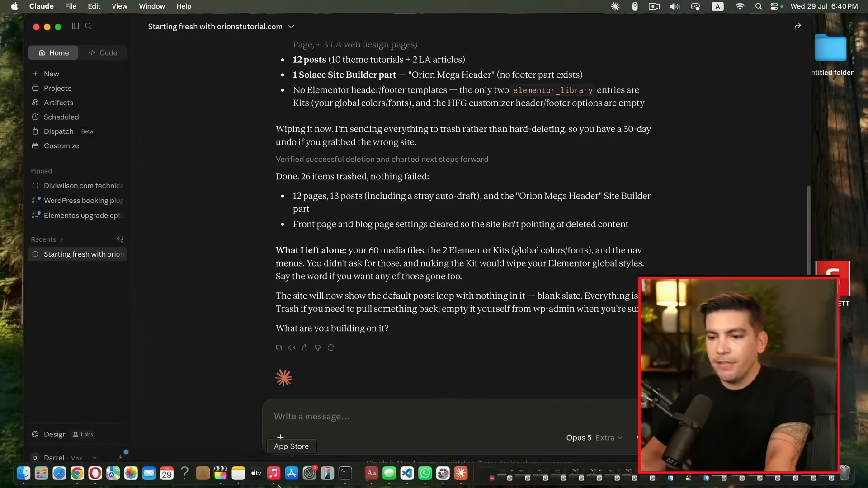
Reload orionstutorial.com in the browser and check the cleared site from the header to the footer.
click(78, 474)
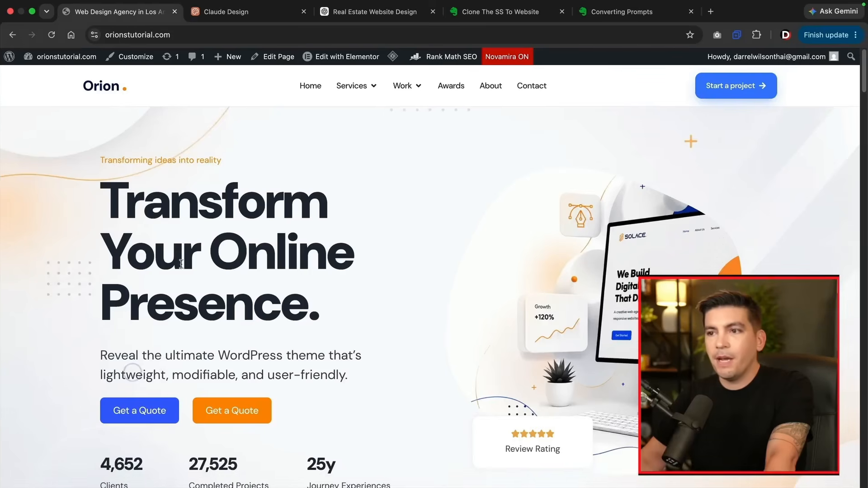
click(52, 35)
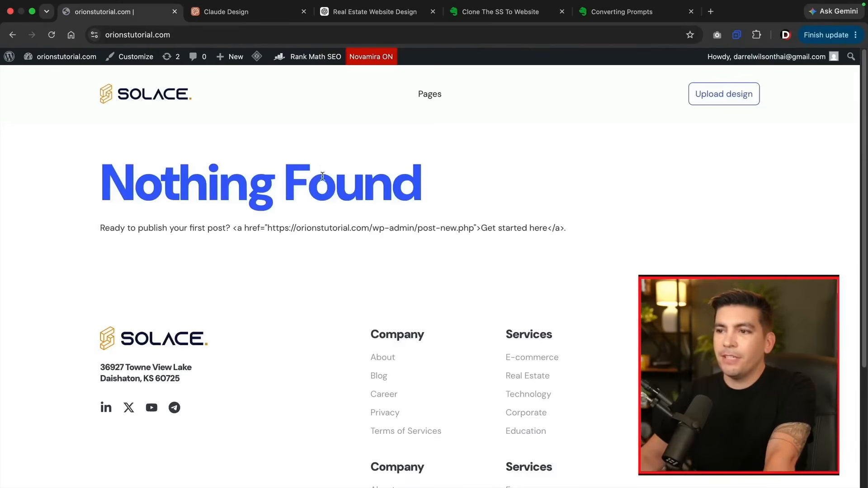
scroll(314, 181, down, 5)
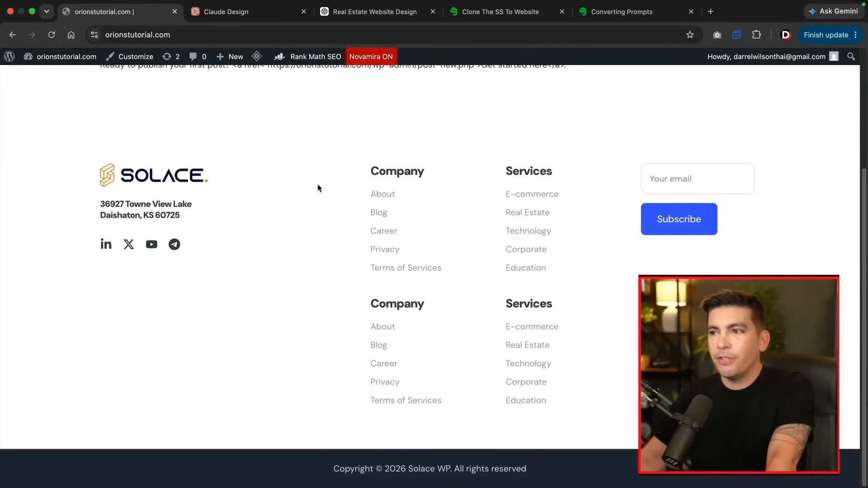
scroll(318, 189, up, 5)
drag(404, 175, 74, 179)
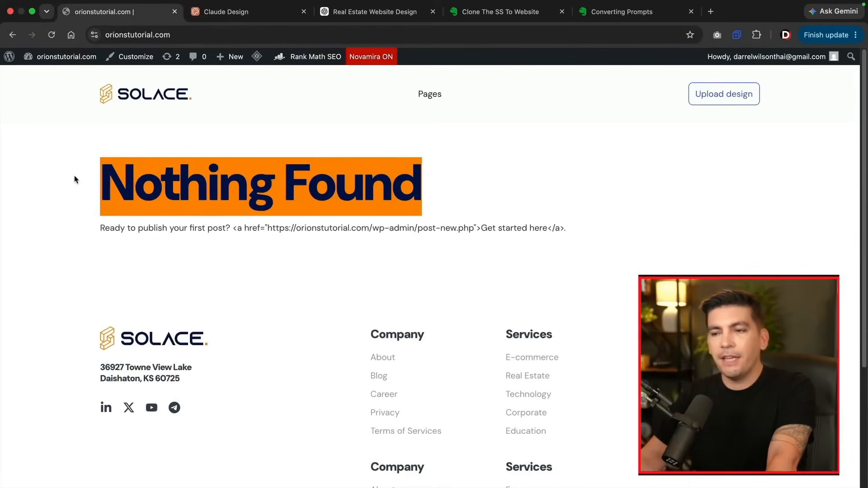
click(74, 178)
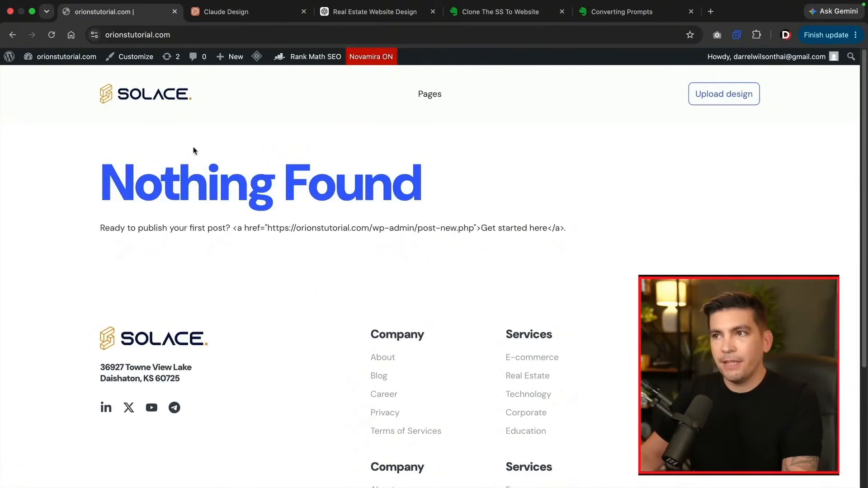
In ChatGPT, generate a screenshot of a creative, luxury, awwwards-style Nashville real estate website, plus each of its images identical, high-resolution and compressed.
click(362, 17)
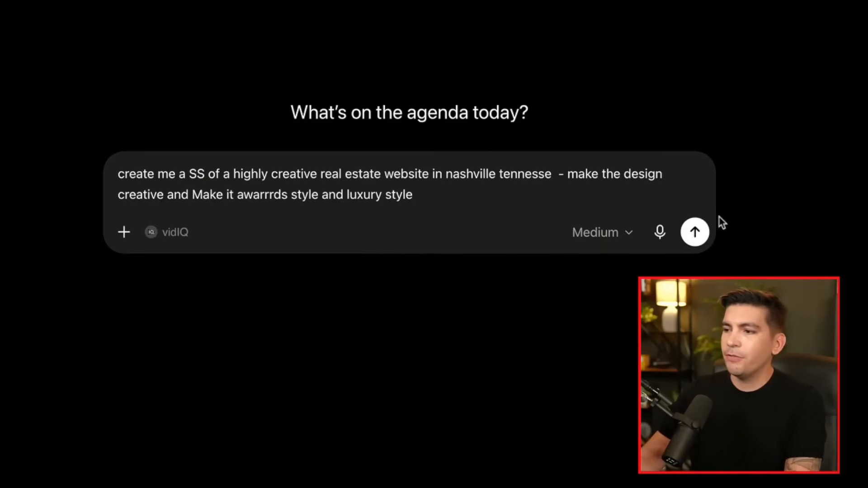
click(696, 233)
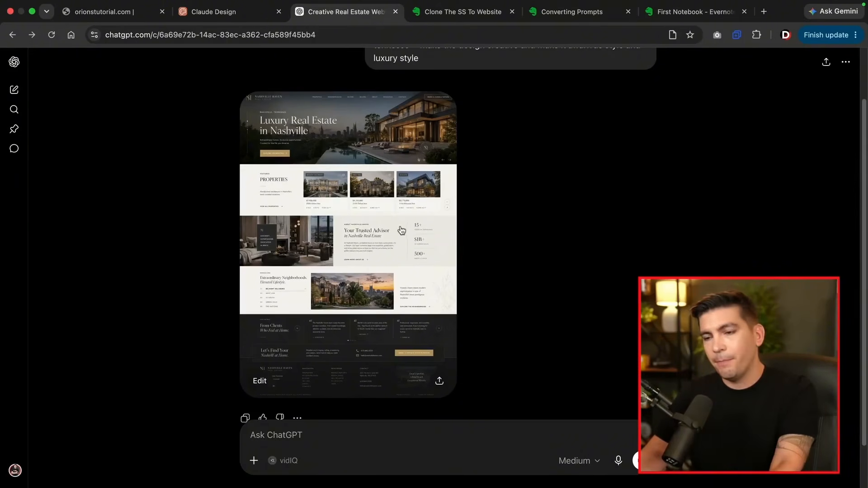
text(Perfect - next generate me each image in this screenshot - i want the identical images from this screenshot and make sure they are high resolution and high quality - however compress the images so they are not too large.)
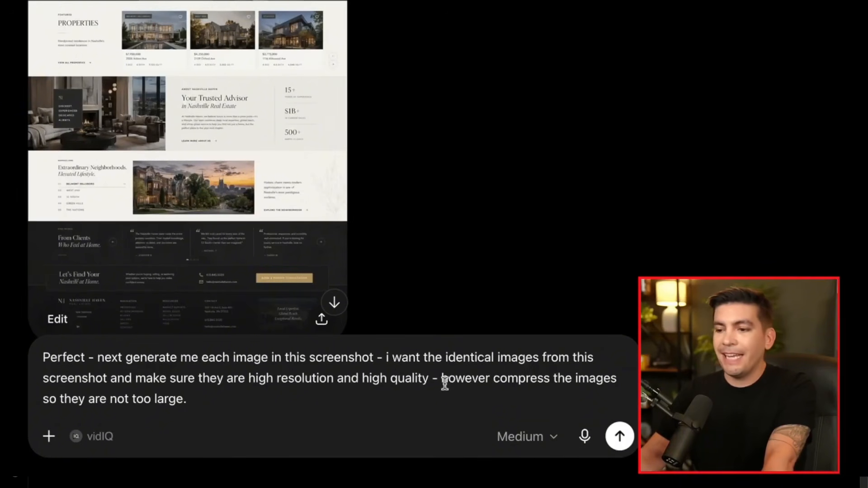
click(620, 436)
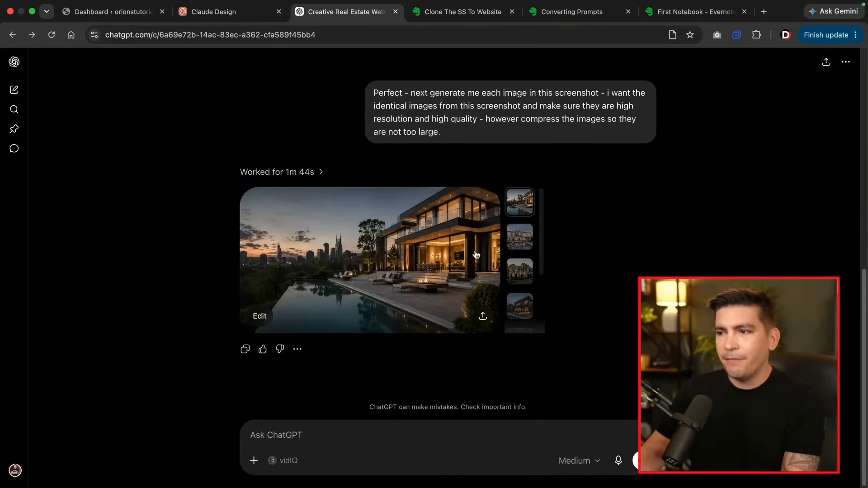
Examine the generated white mansion with the pool at full size and return to the conversation.
click(517, 246)
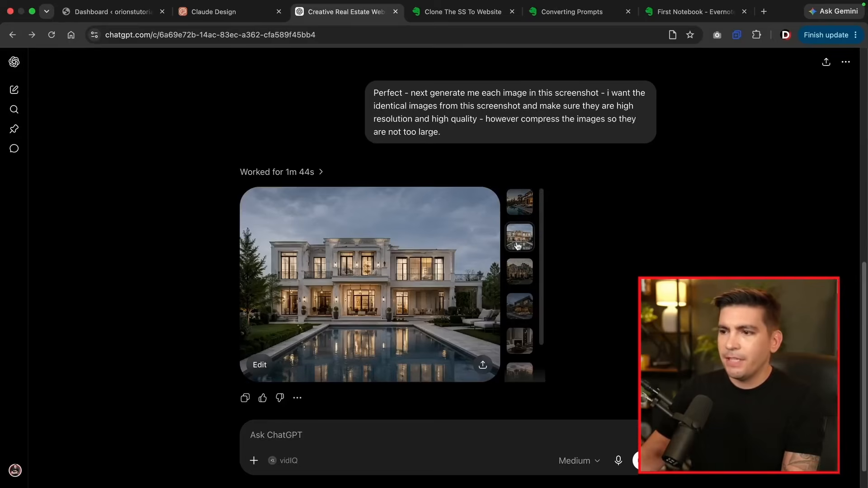
click(417, 266)
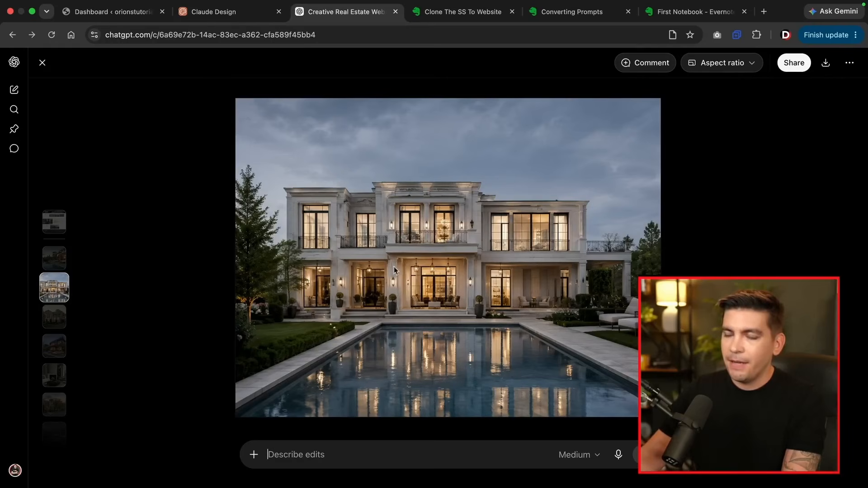
click(42, 62)
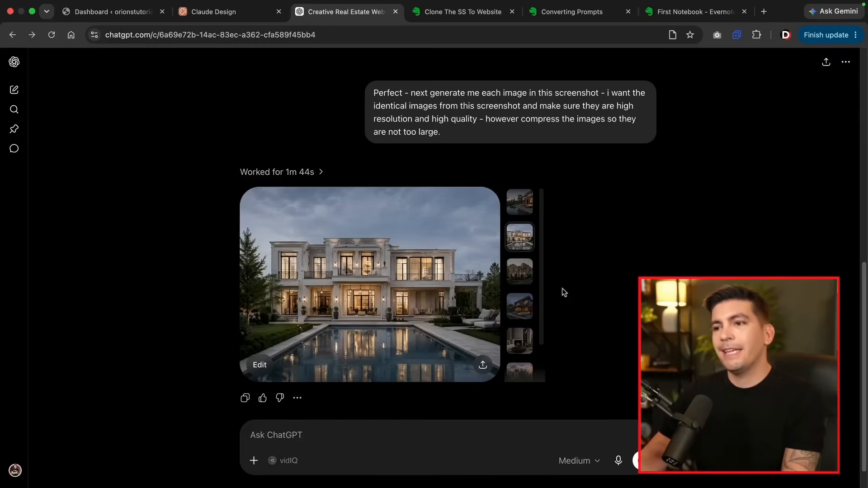
Ask ChatGPT to put the images in a zip file and download the Nashville luxury real estate image pack.
scroll(596, 303, down, 1)
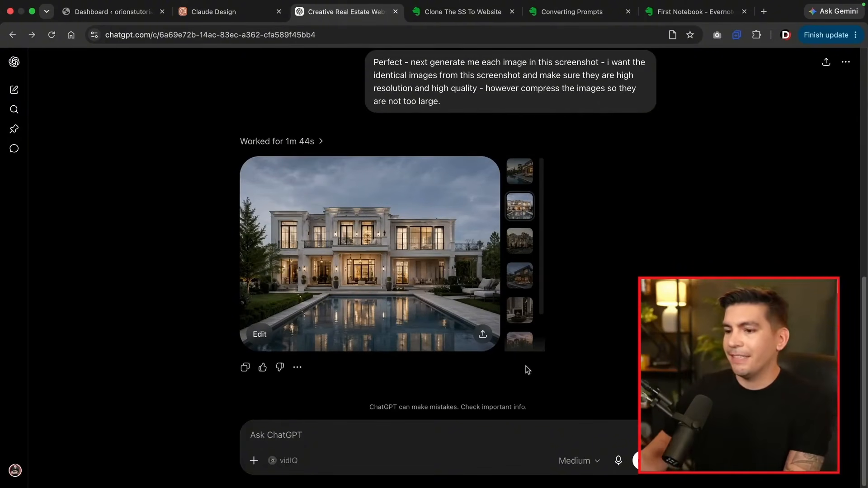
click(501, 441)
text(put this images in a zip file for me so i can download it)
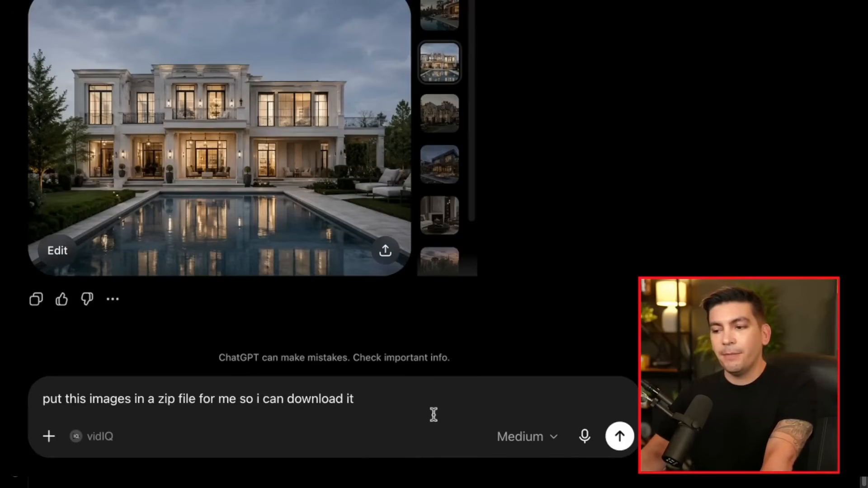
click(620, 437)
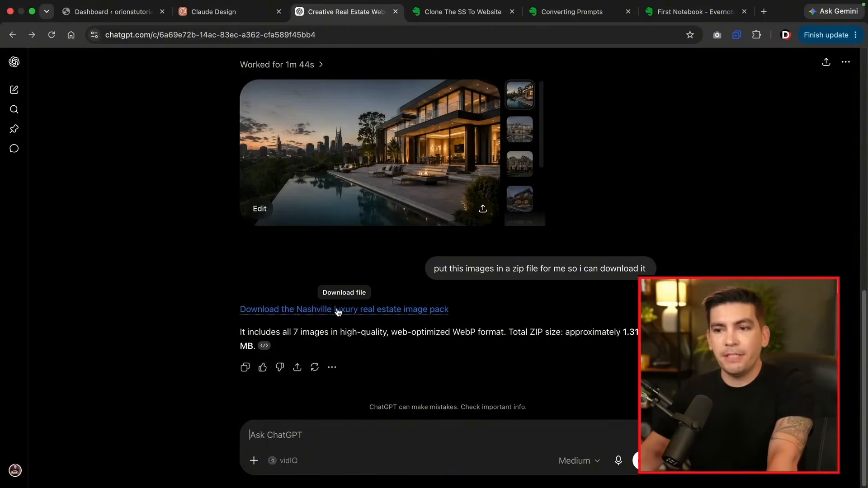
click(382, 311)
Download the generated Luxury Nashville Real Estate Landing Page screenshot from the conversation.
scroll(383, 311, up, 15)
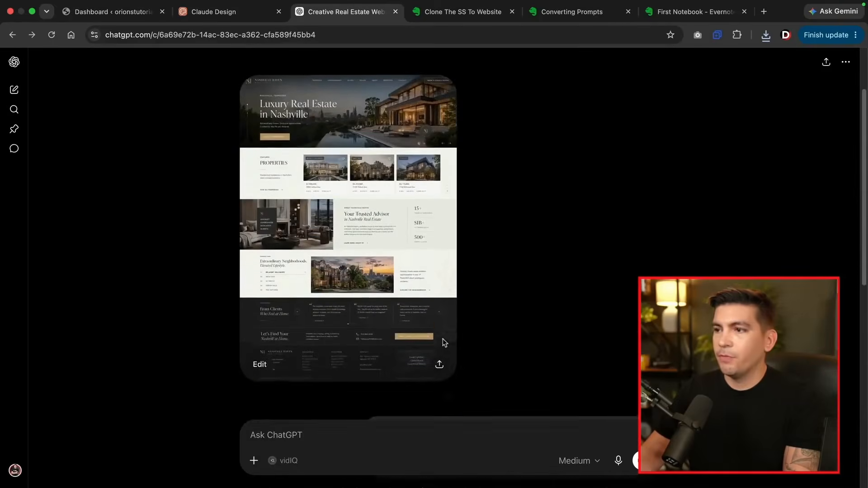
scroll(443, 339, down, 1)
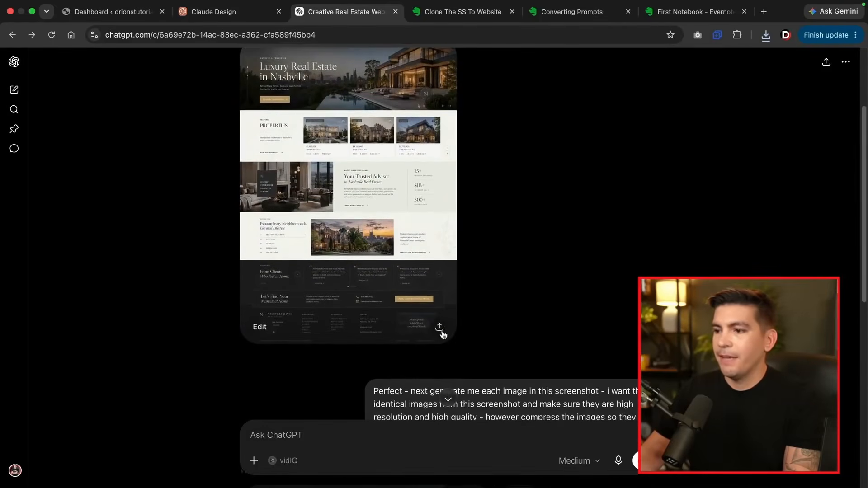
click(439, 328)
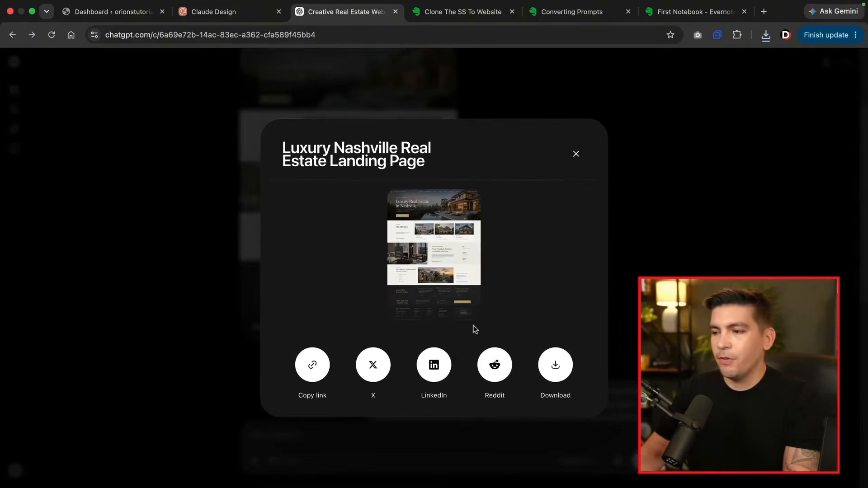
click(559, 366)
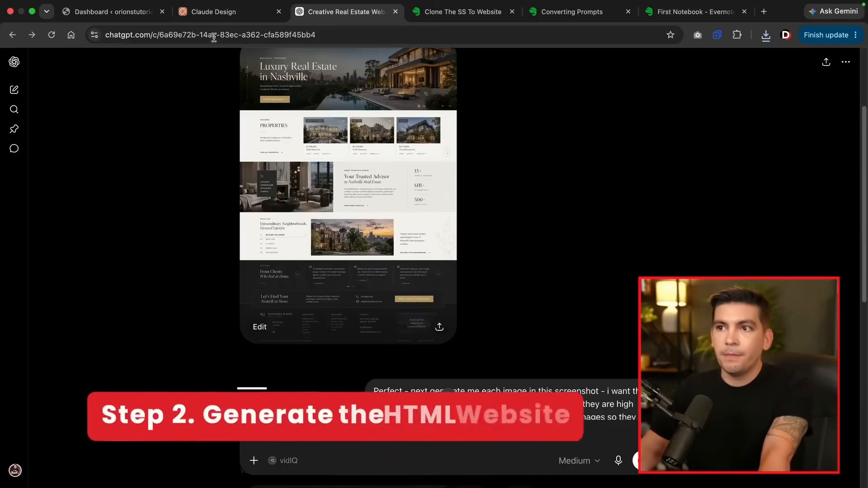
Switch to Claude Design and attach the most recently downloaded ChatGPT landing page PNG to the new project prompt.
click(216, 11)
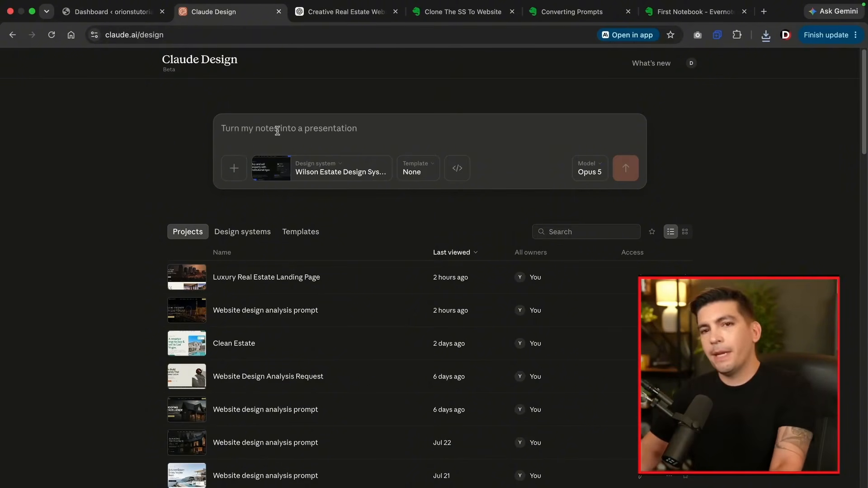
click(765, 35)
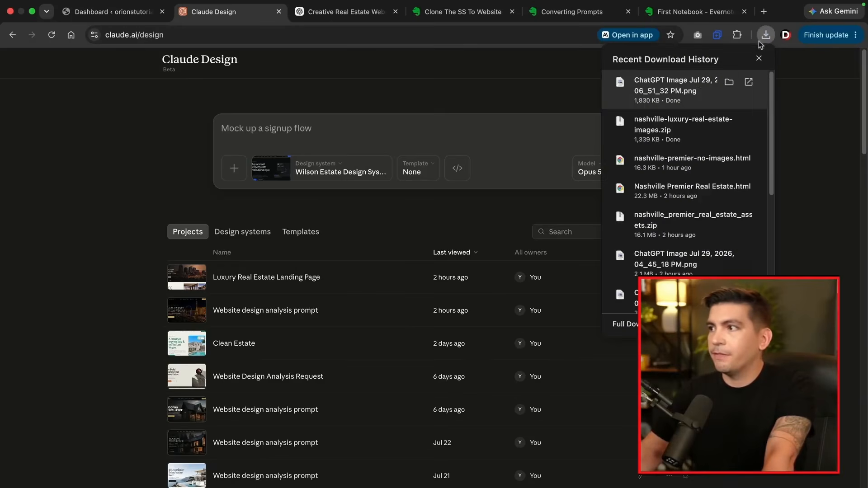
drag(637, 88, 348, 166)
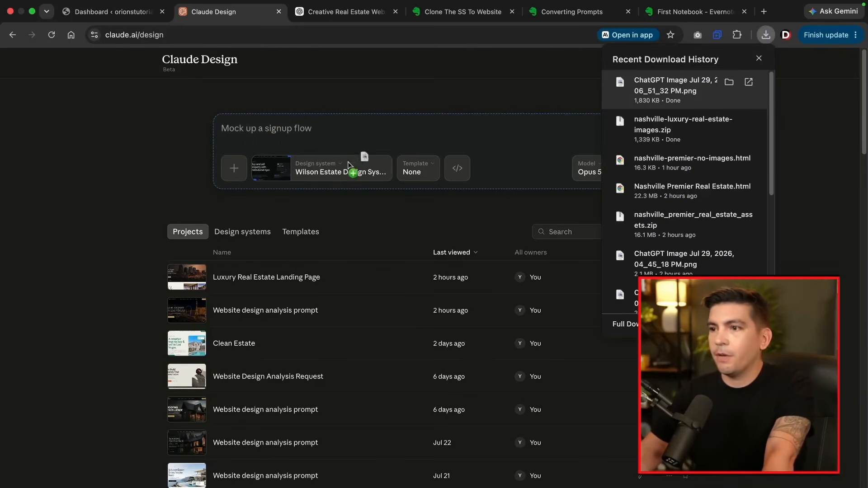
drag(254, 168, 256, 171)
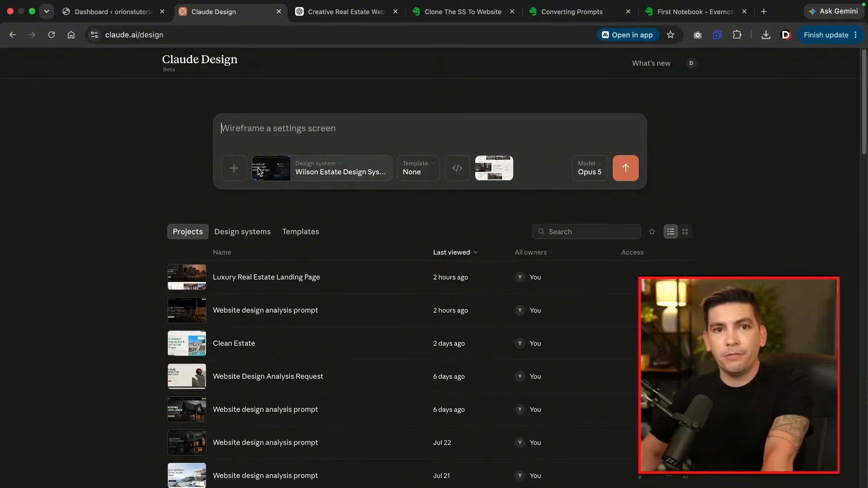
Attach the downloaded Nashville luxury real estate images zip to the project prompt and set the design system to None.
click(764, 35)
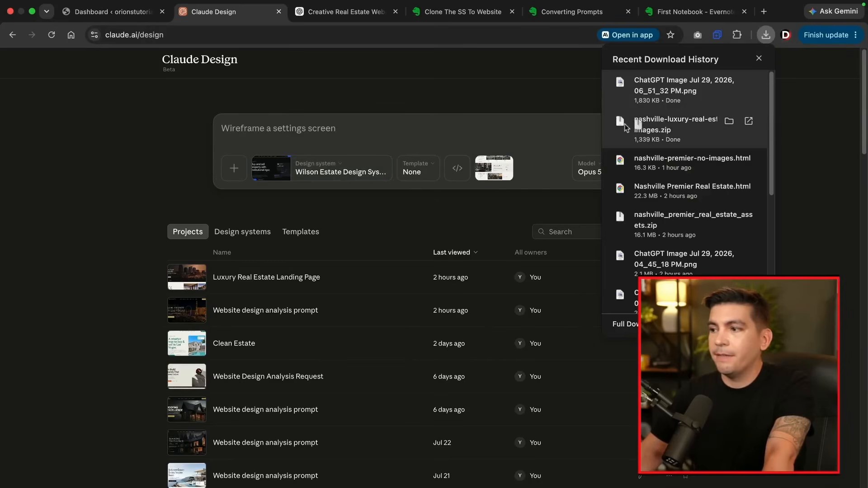
drag(626, 127, 358, 160)
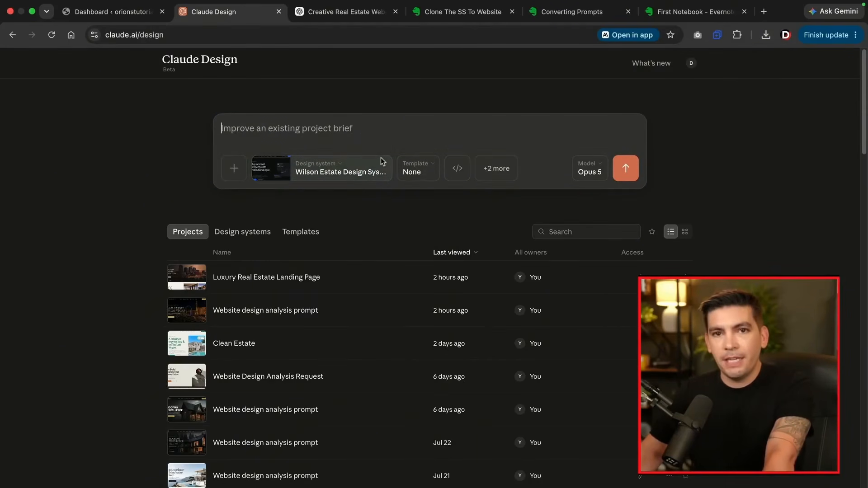
click(375, 174)
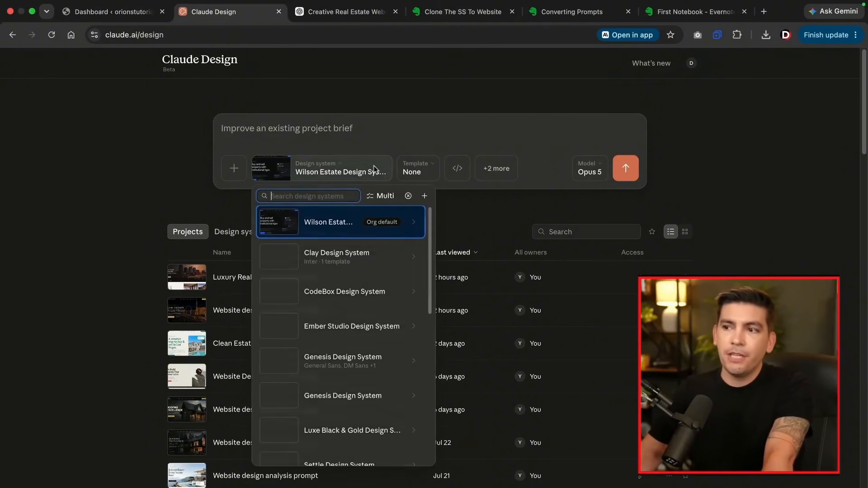
click(345, 225)
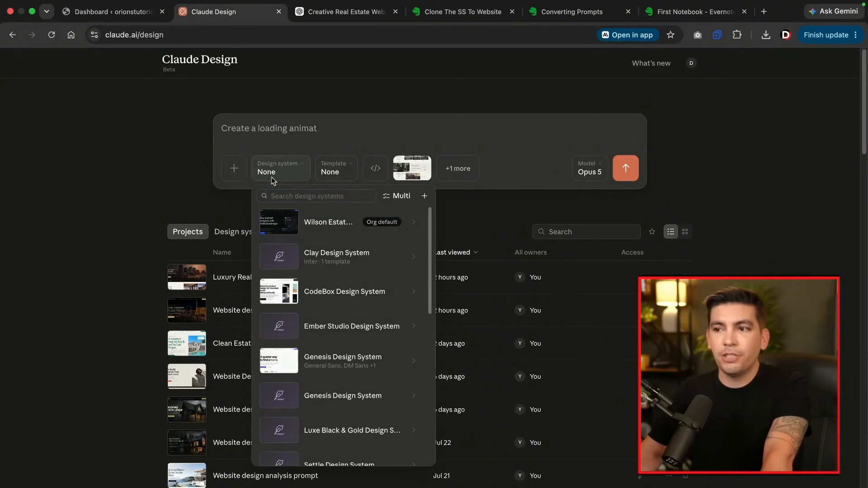
click(168, 156)
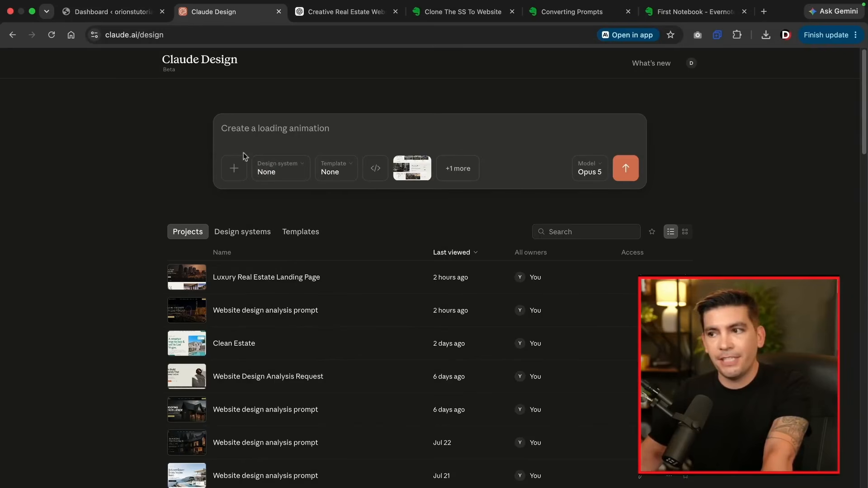
mouse_move(415, 173)
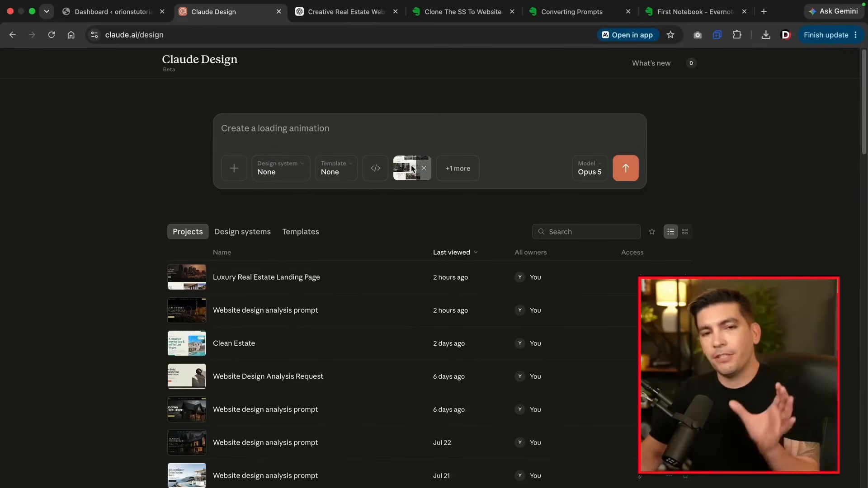
Switch to Evernote and copy the full "Clone The SS To Website" prompt text, including the note about the zipped images.
click(467, 13)
scroll(457, 208, down, 2)
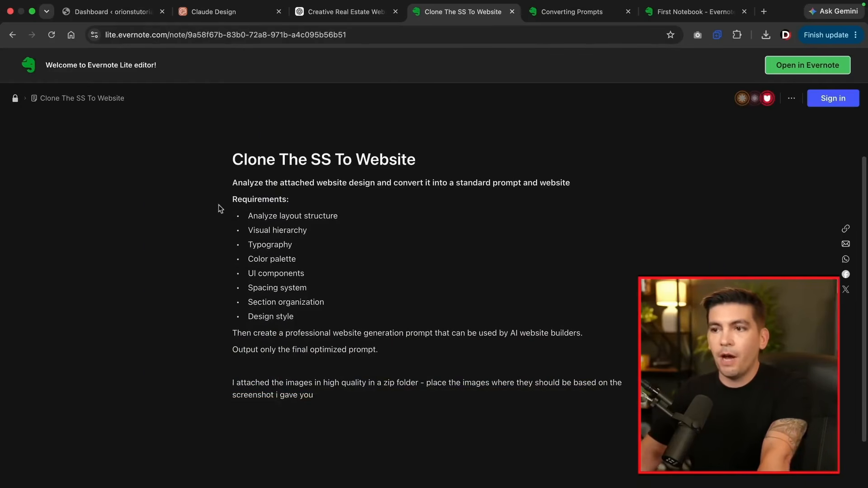
drag(230, 192, 338, 389)
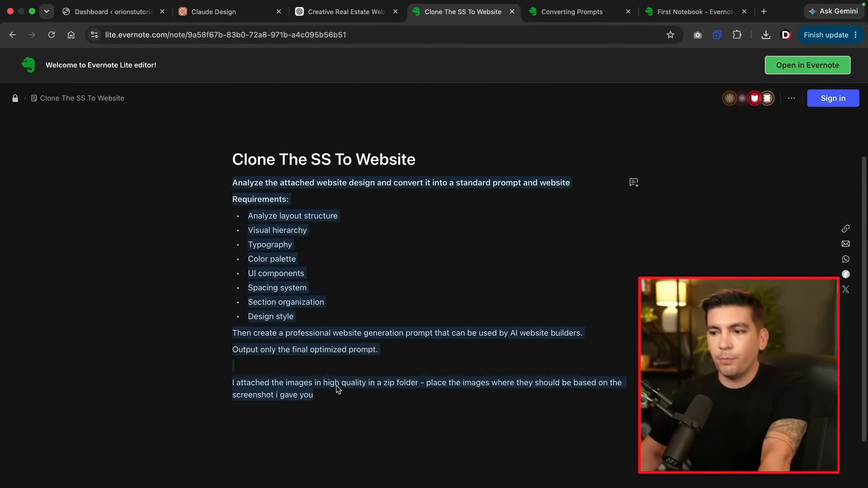
right_click(309, 177)
click(321, 204)
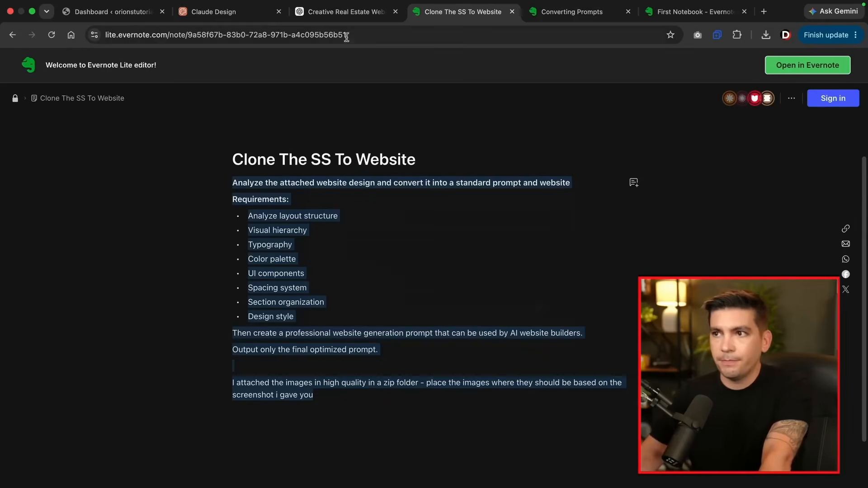
Switch back to Claude Design, paste the copied website analysis prompt into the new project and submit it.
click(241, 16)
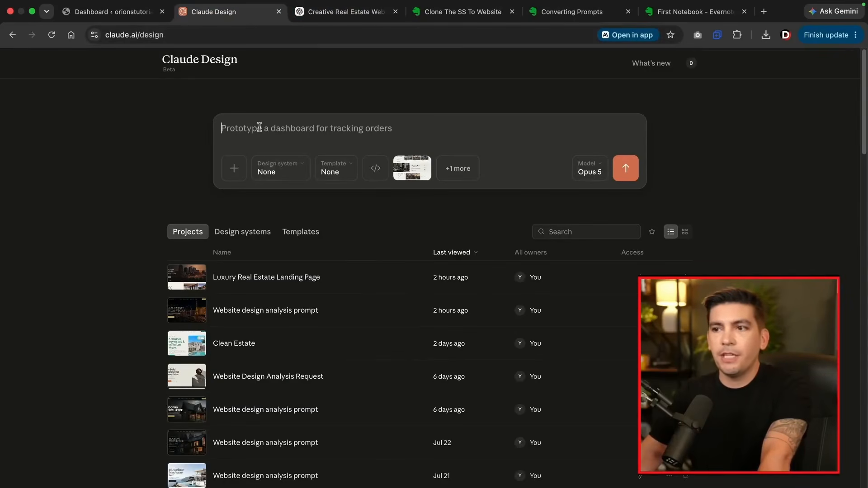
right_click(260, 128)
click(276, 205)
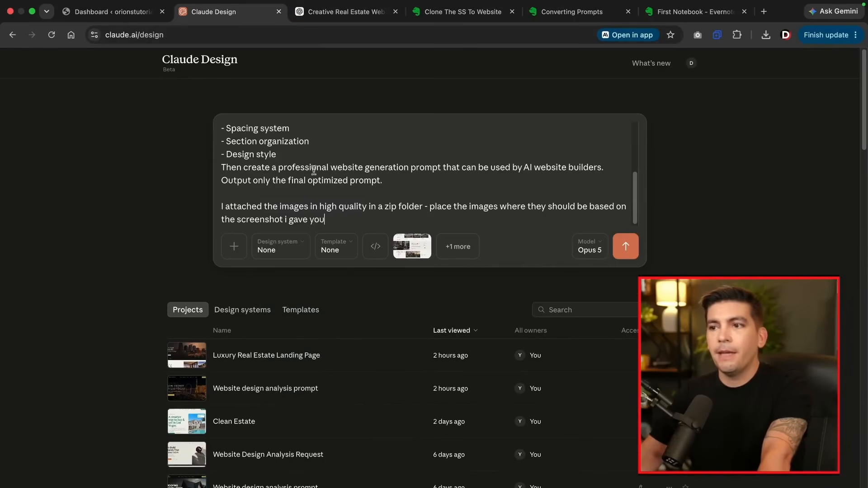
scroll(314, 180, up, 5)
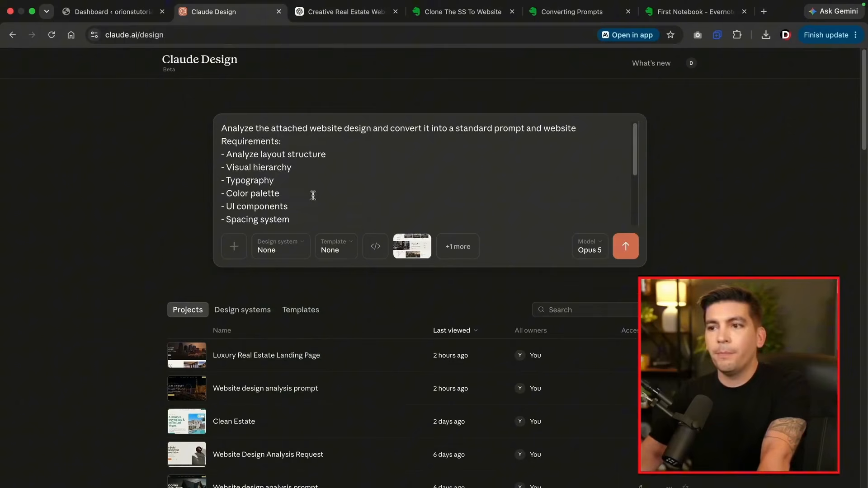
click(625, 246)
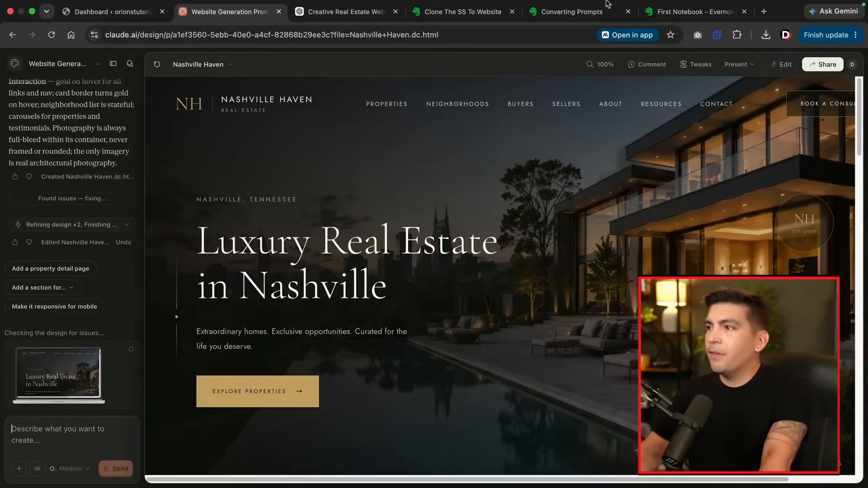
Present the generated Nashville Haven page full screen, examine its sections from hero to footer, and exit the presentation.
mouse_move(608, 4)
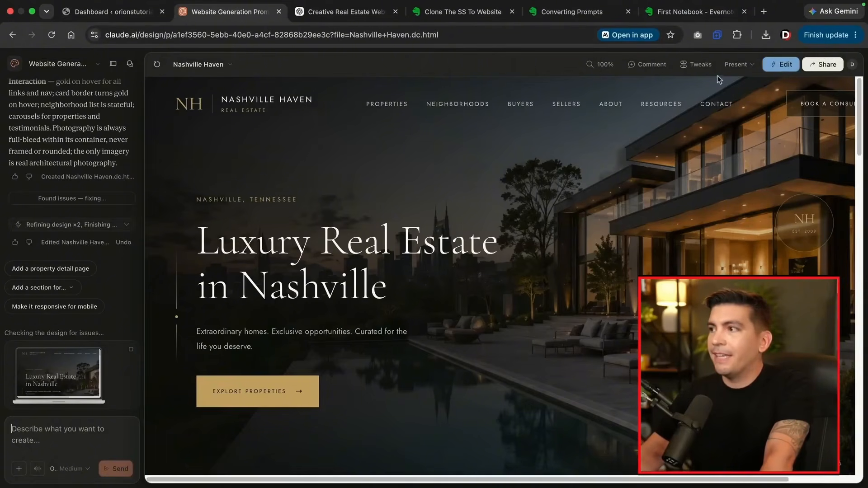
click(735, 64)
click(719, 100)
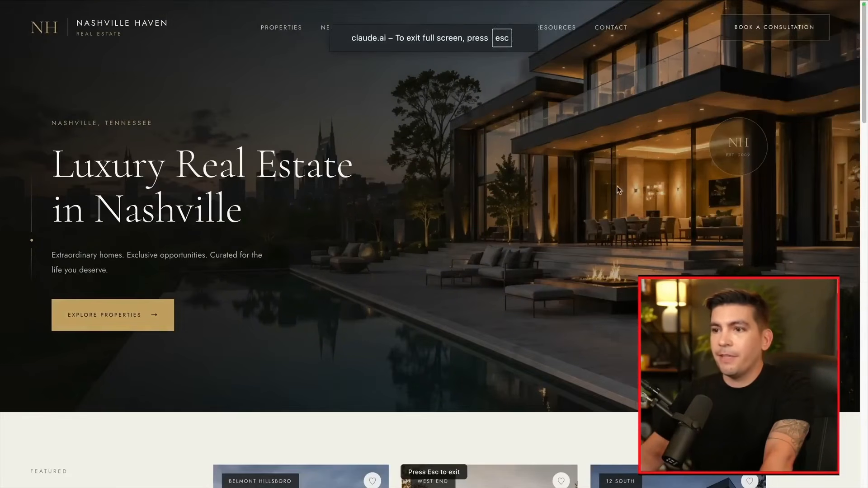
scroll(522, 272, down, 7)
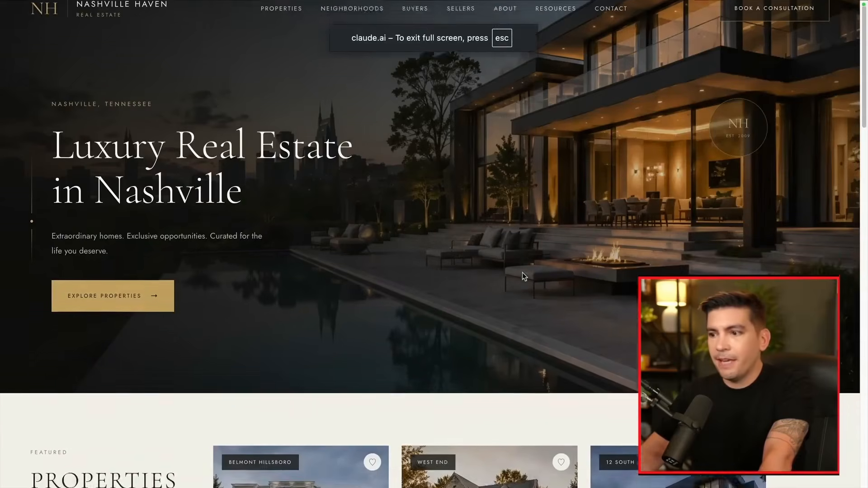
scroll(321, 243, down, 5)
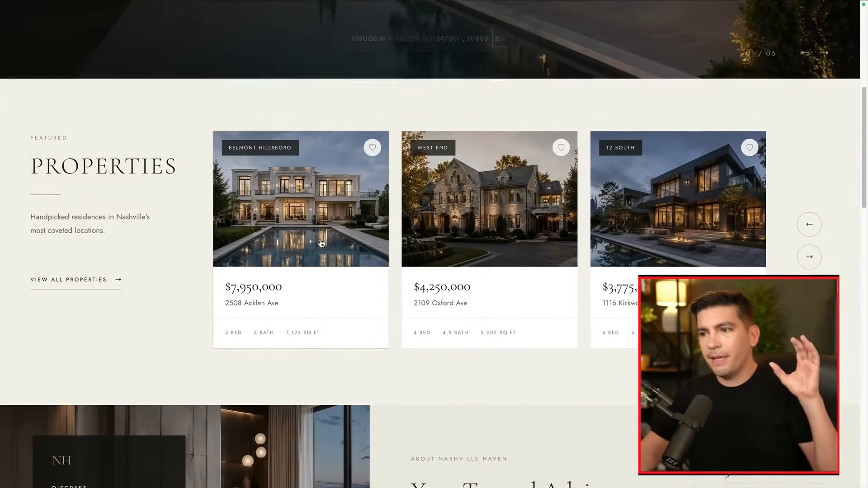
scroll(321, 240, down, 3)
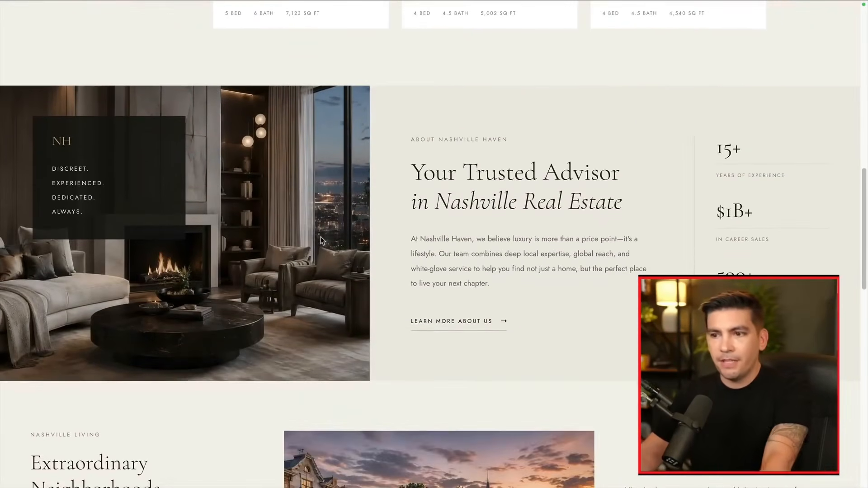
scroll(482, 262, down, 13)
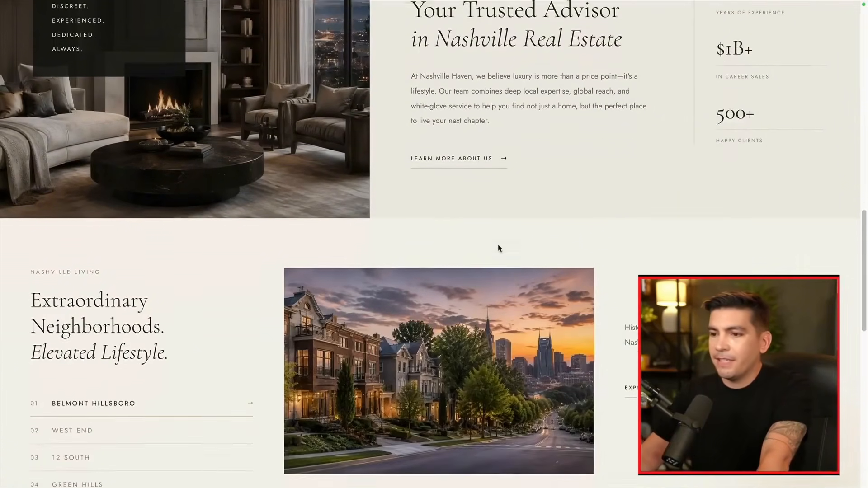
scroll(248, 280, down, 4)
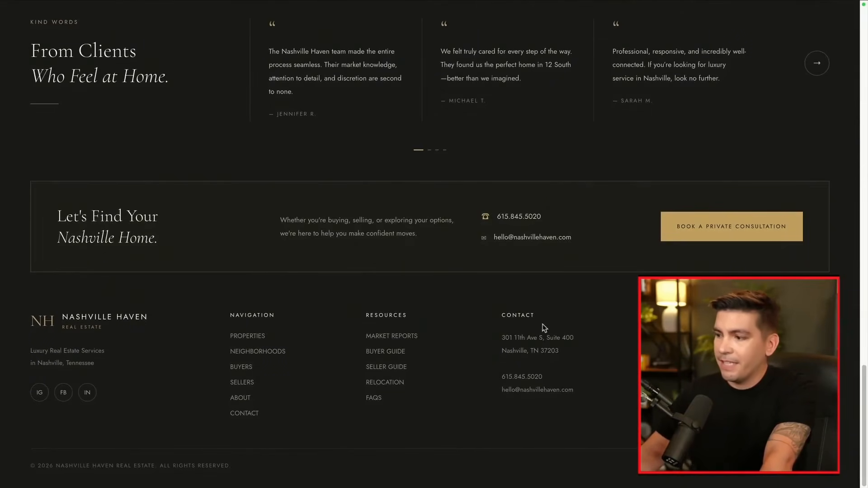
scroll(504, 327, up, 20)
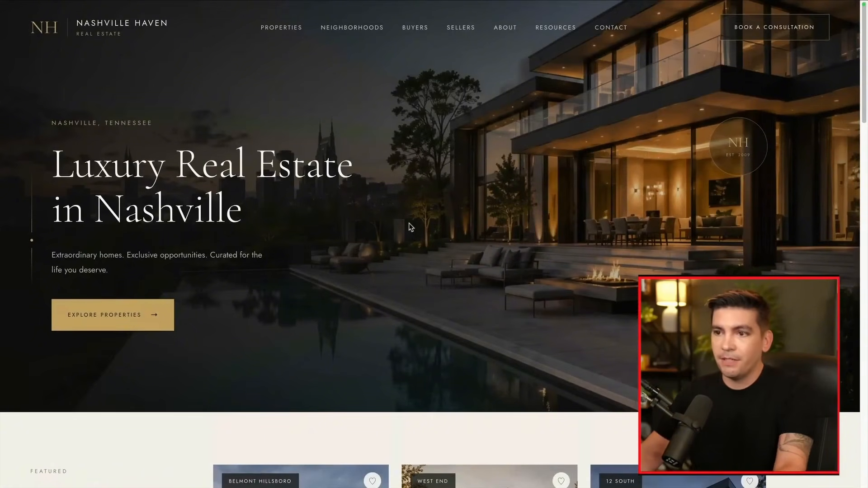
key(Escape)
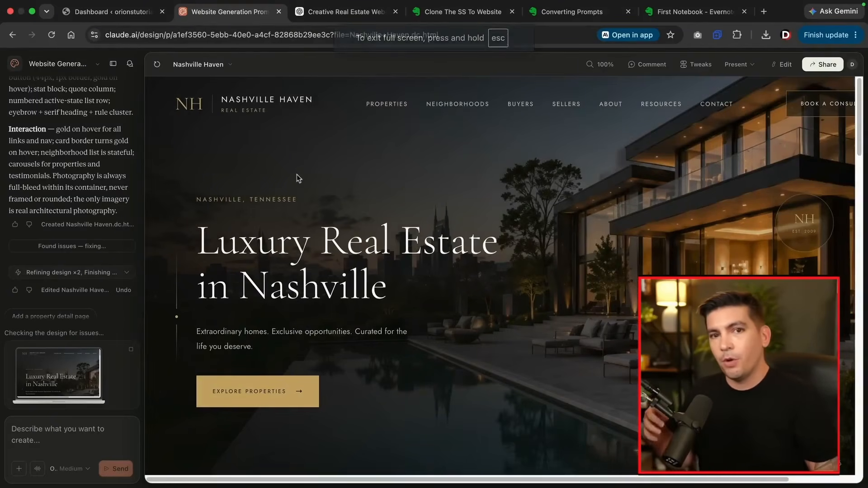
Ask for the HTML file with "dont include the images in the HTML download", download Nashville Haven.dc.html and close the download dialog.
key(e)
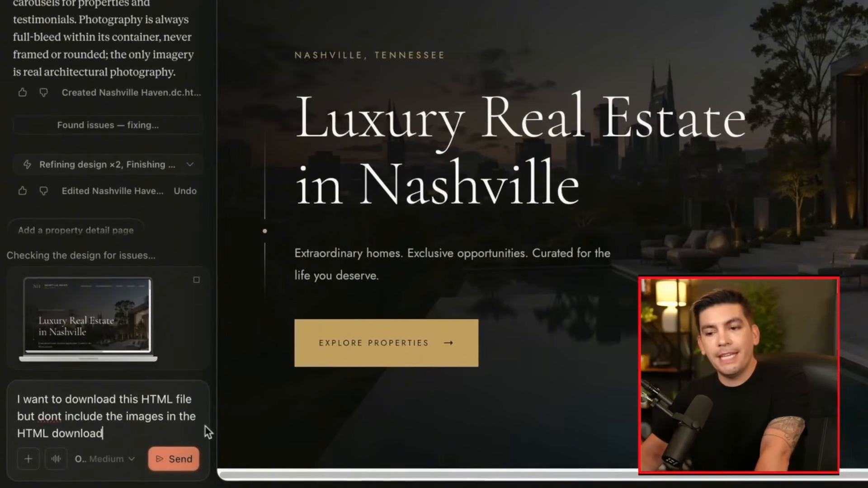
click(174, 459)
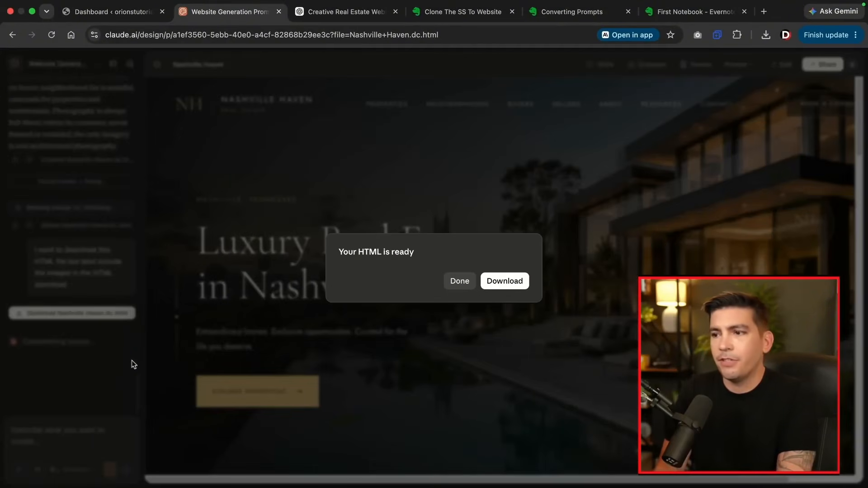
click(500, 282)
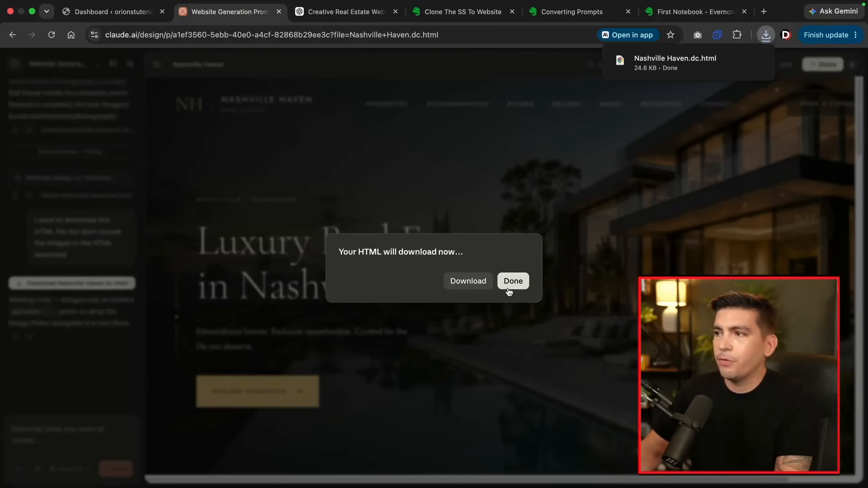
mouse_move(640, 74)
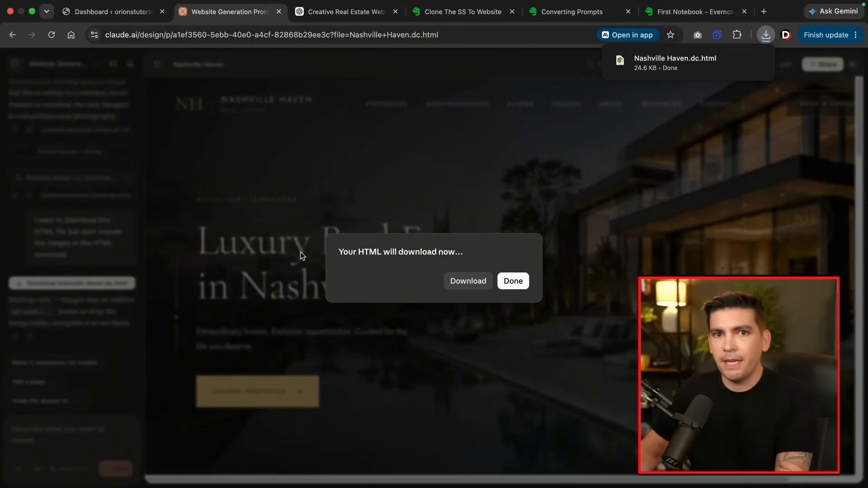
click(513, 285)
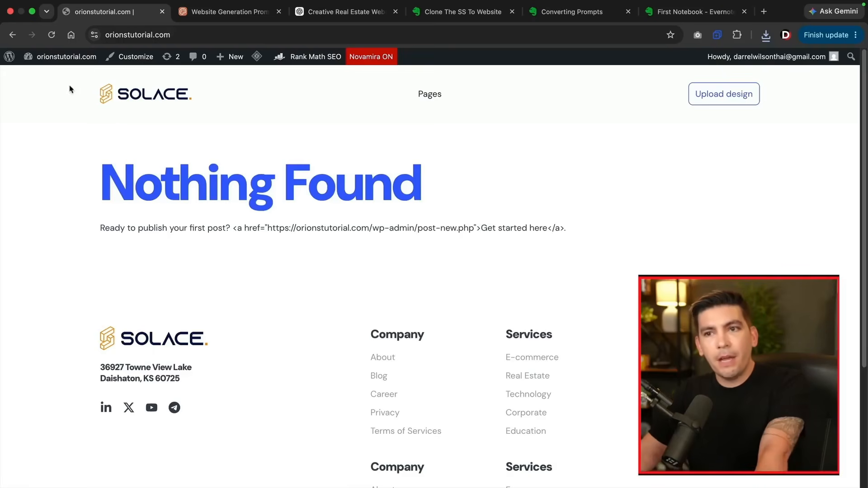
Open the WordPress dashboard and review the installed plugins and themes.
click(60, 77)
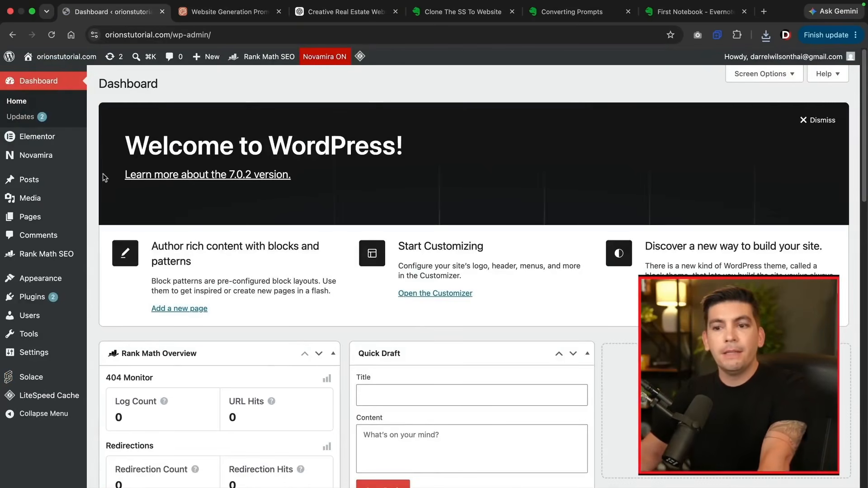
mouse_move(45, 300)
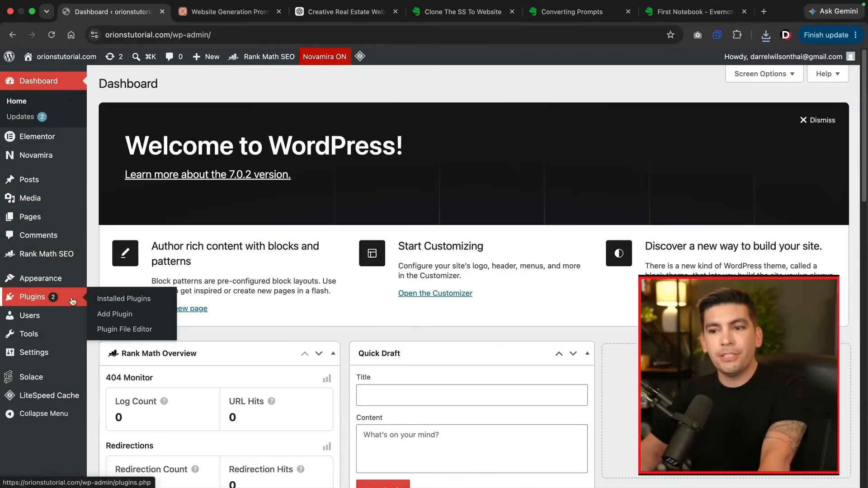
click(114, 300)
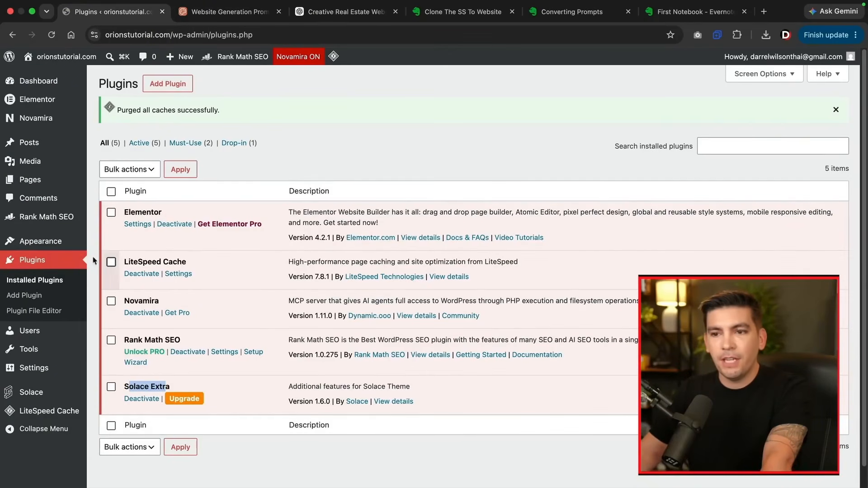
mouse_move(54, 243)
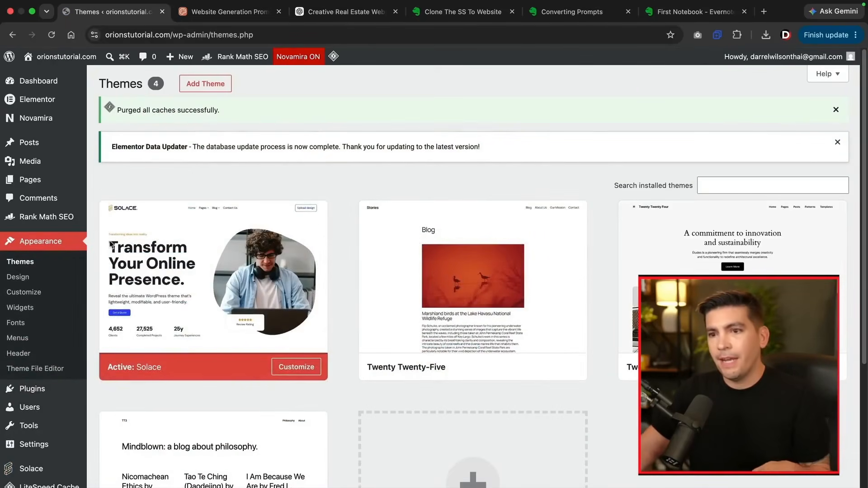
mouse_move(169, 252)
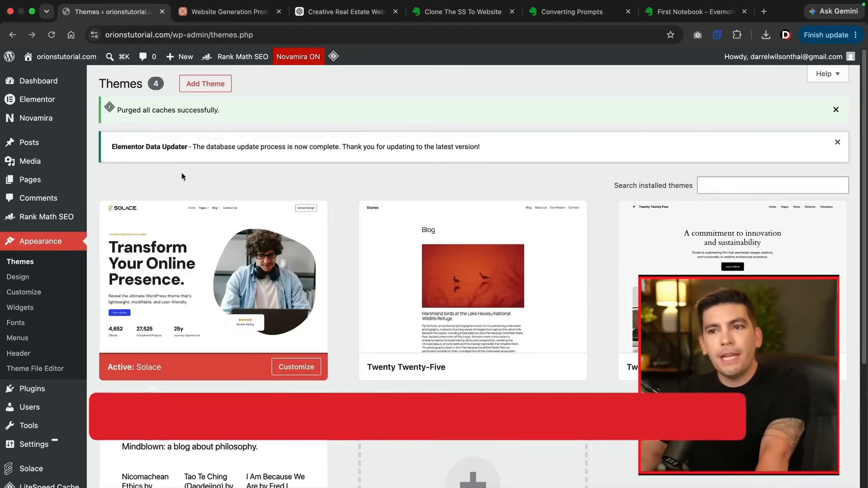
Open Elementor's editor settings and review the Atomic Editor activation page without activating it.
mouse_move(45, 99)
mouse_move(118, 116)
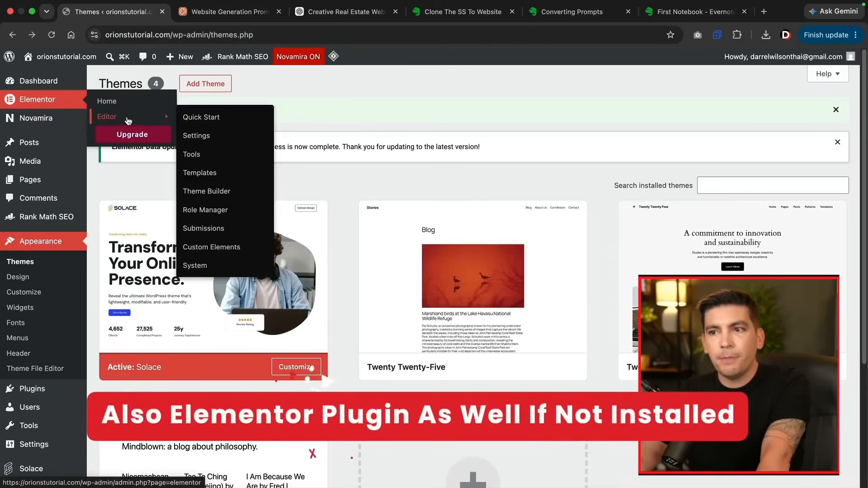
click(197, 136)
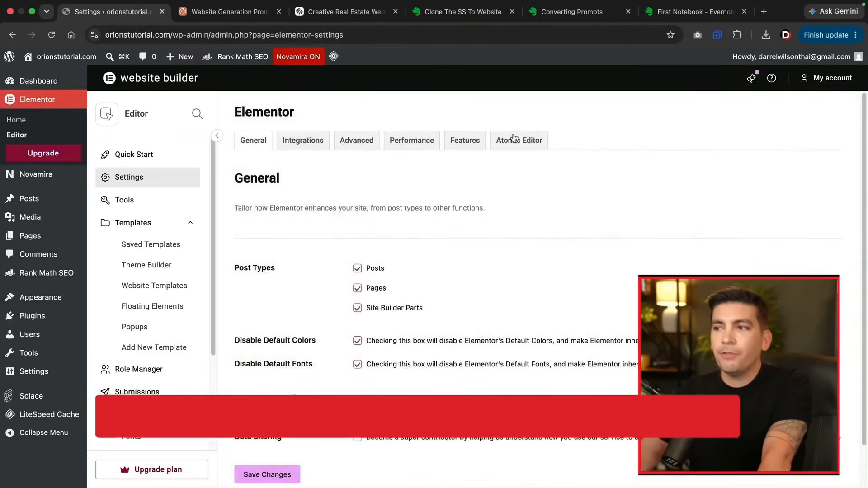
click(515, 140)
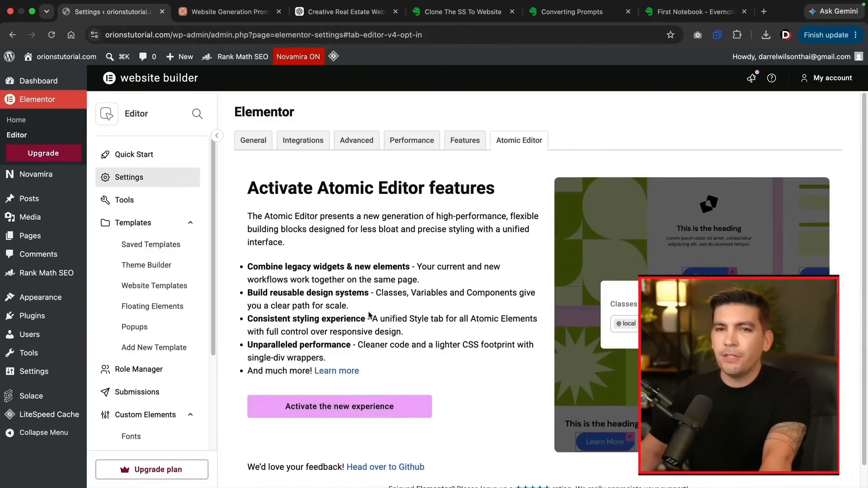
Set Elementor's Container feature to Active among the stable features and save the changes.
click(465, 145)
scroll(465, 166, down, 10)
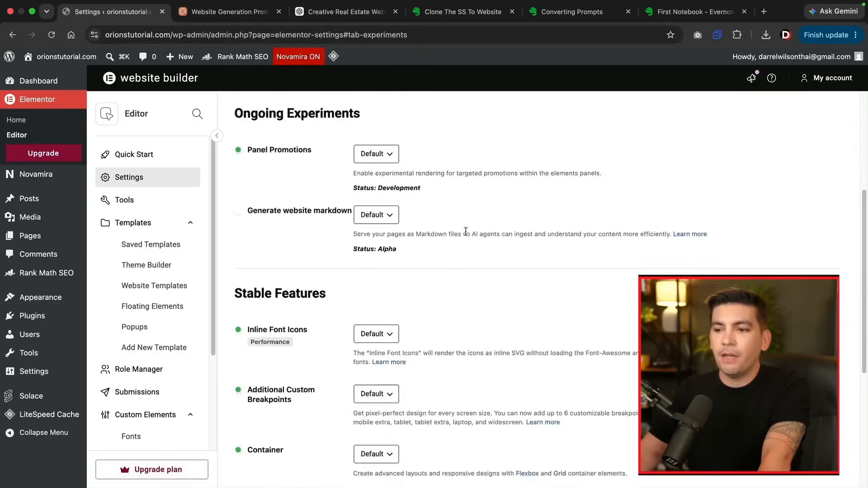
click(376, 282)
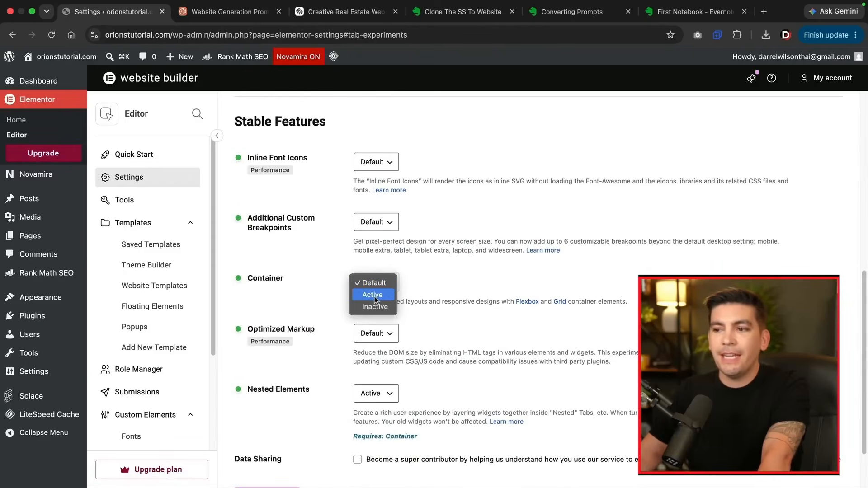
click(373, 294)
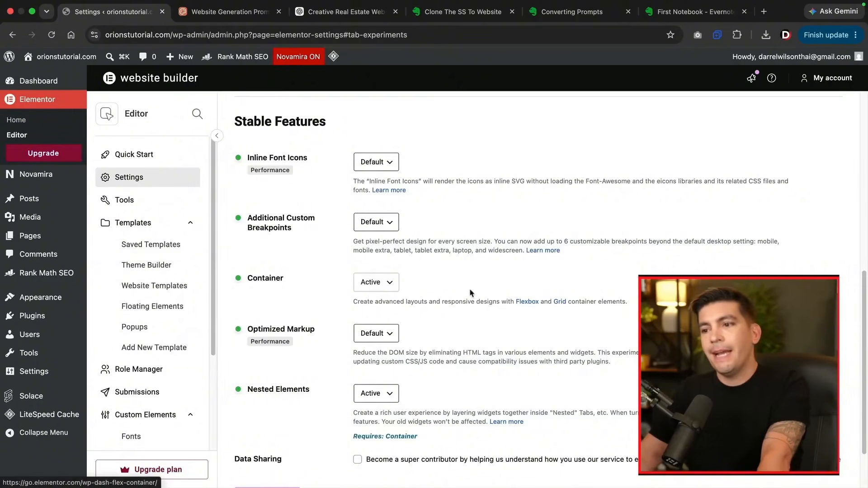
scroll(467, 286, down, 2)
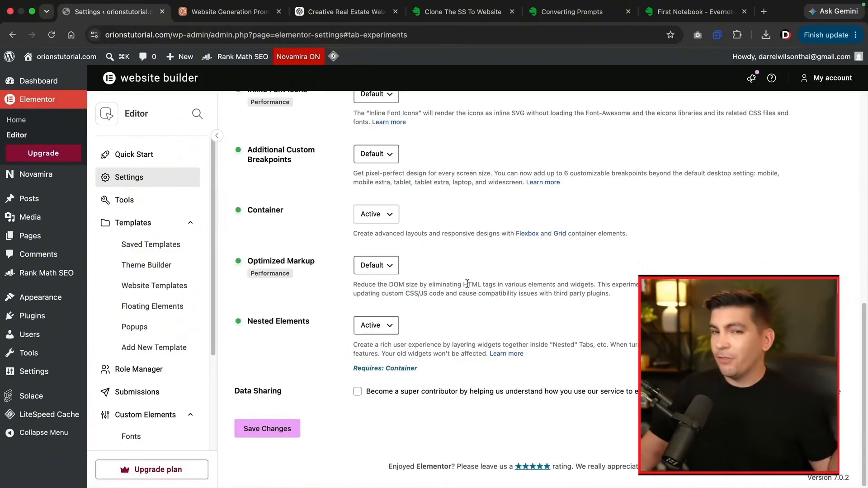
click(285, 428)
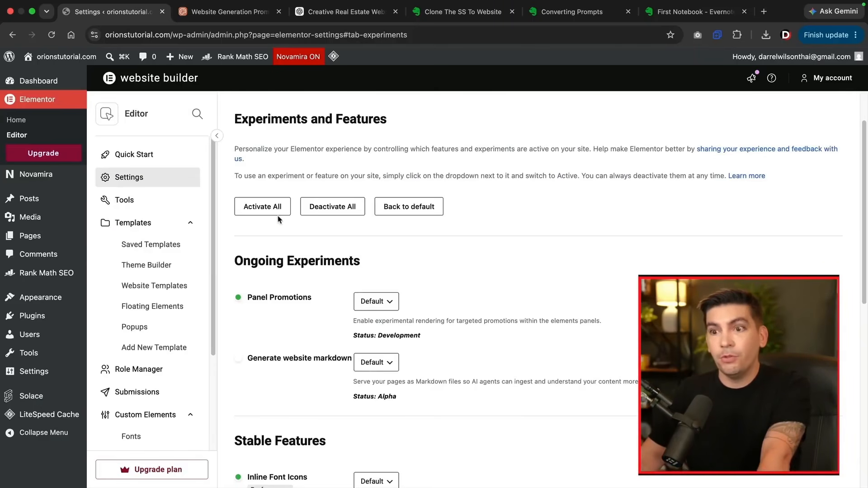
Open the WordPress Media Library and place the downloaded nashville-luxury-real-estate-images.zip on the desktop.
mouse_move(30, 217)
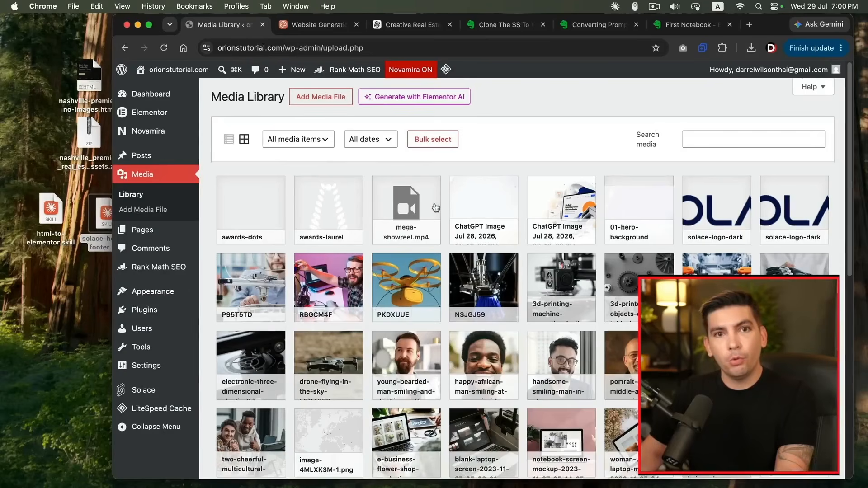
click(751, 48)
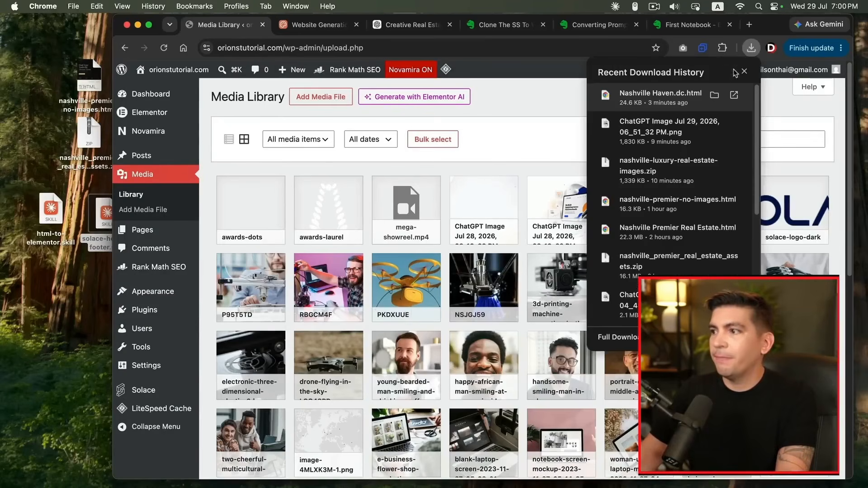
drag(653, 167, 42, 314)
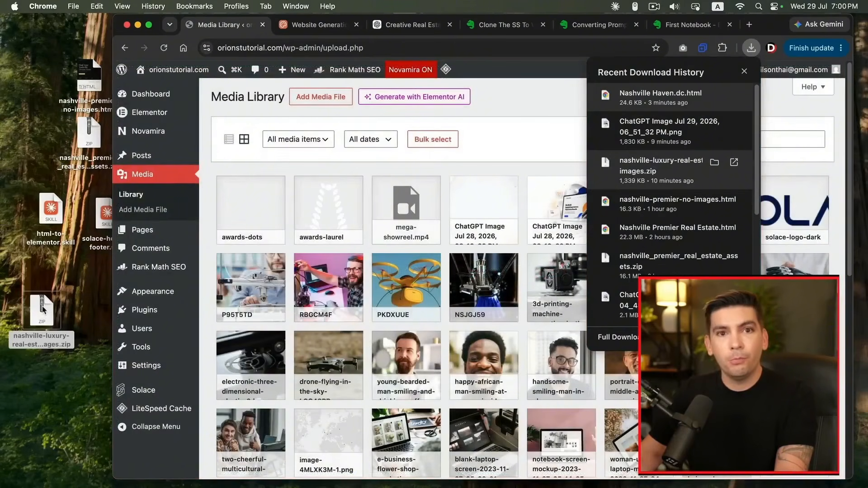
click(245, 163)
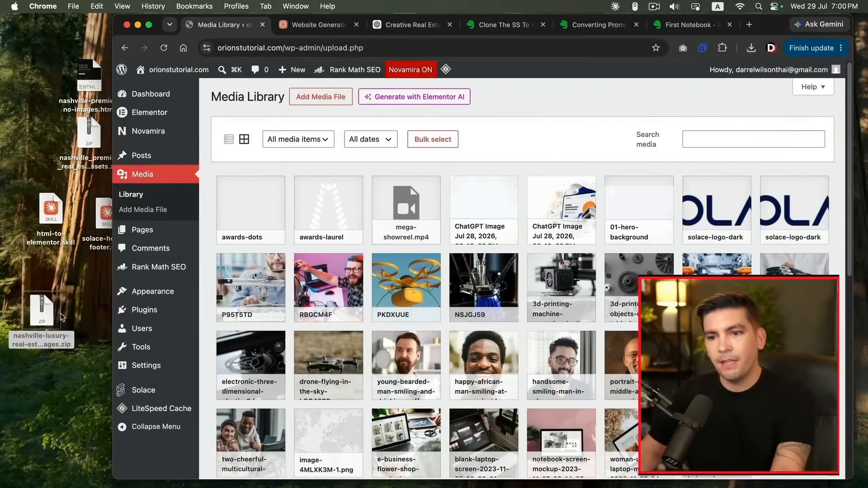
Extract the nashville-luxury images archive and upload all its webp images to the WordPress Media Library.
double_click(45, 310)
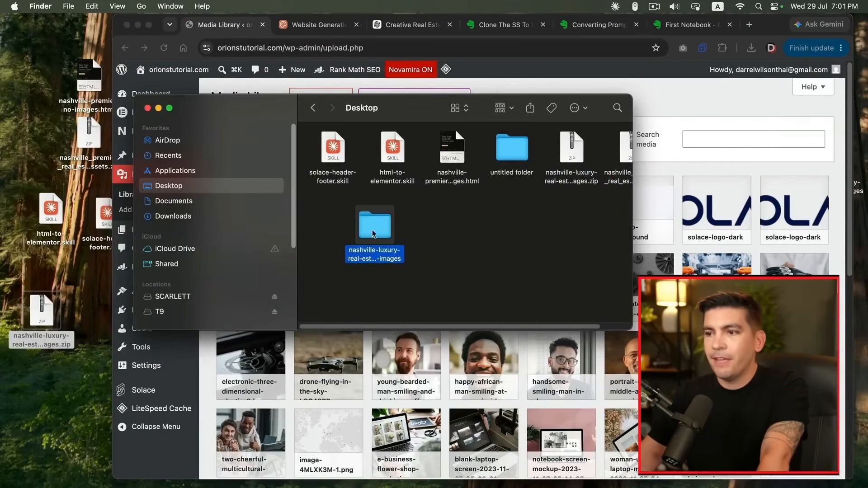
double_click(373, 233)
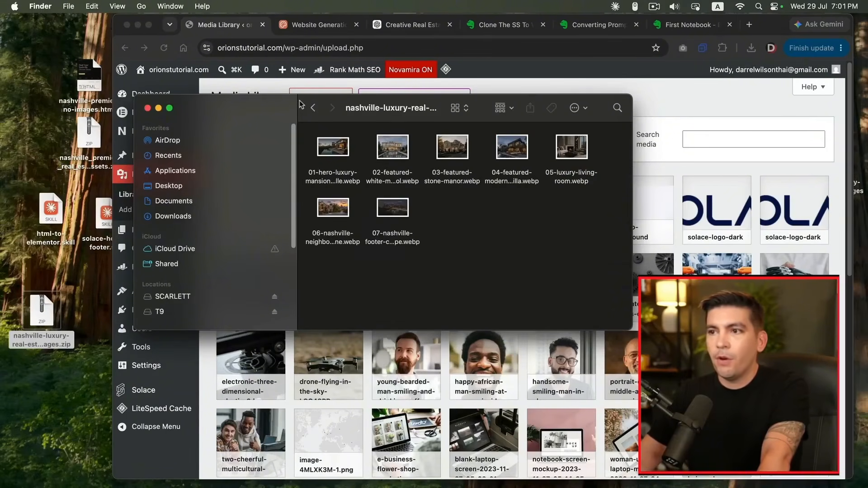
drag(299, 104, 254, 270)
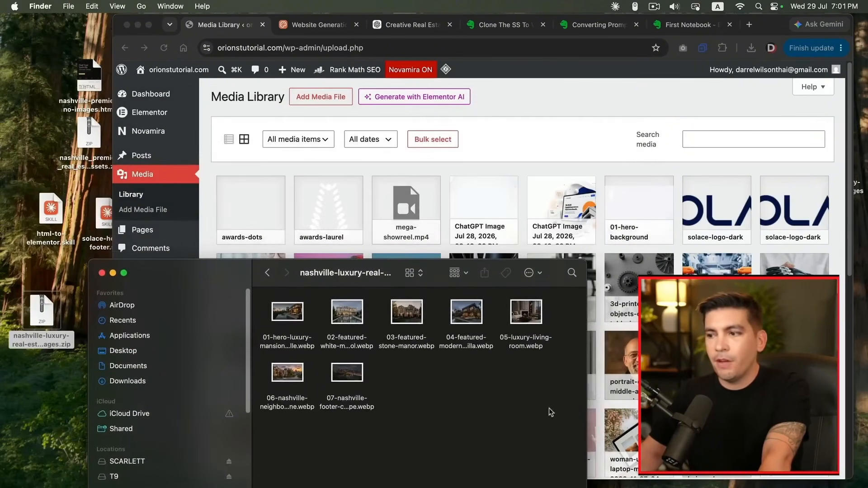
drag(551, 412, 323, 221)
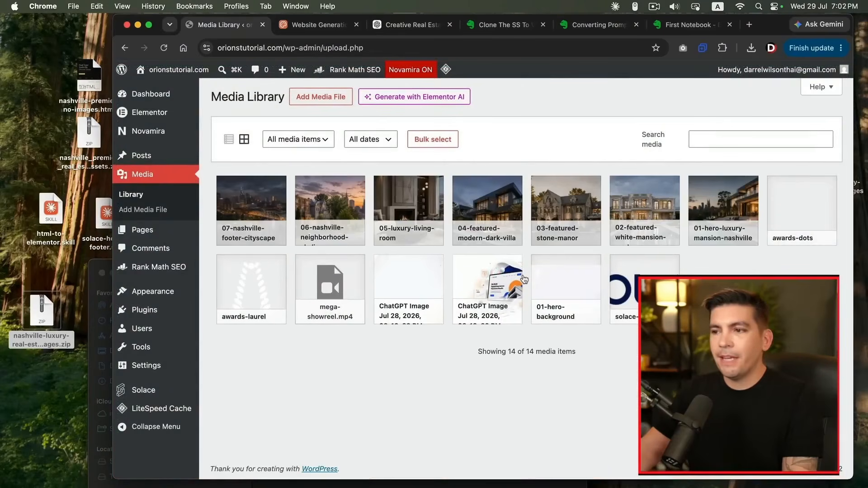
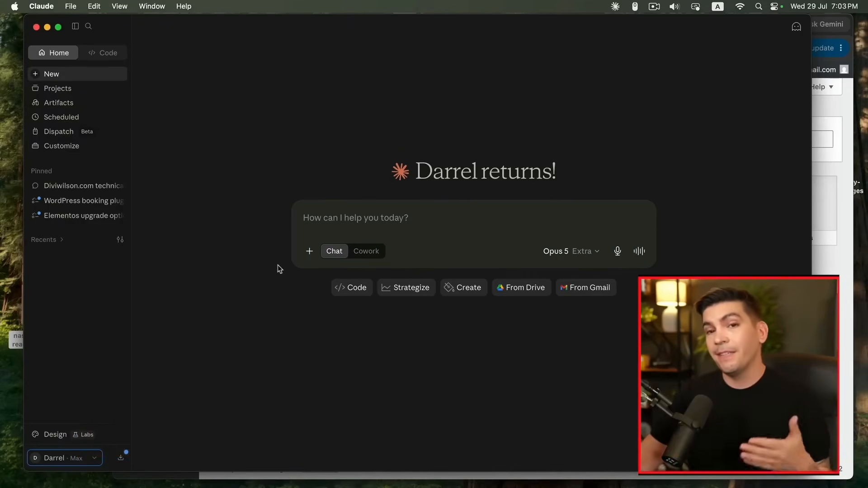
Switch to the Claude desktop app and open the Skills section of its settings.
click(64, 457)
click(85, 338)
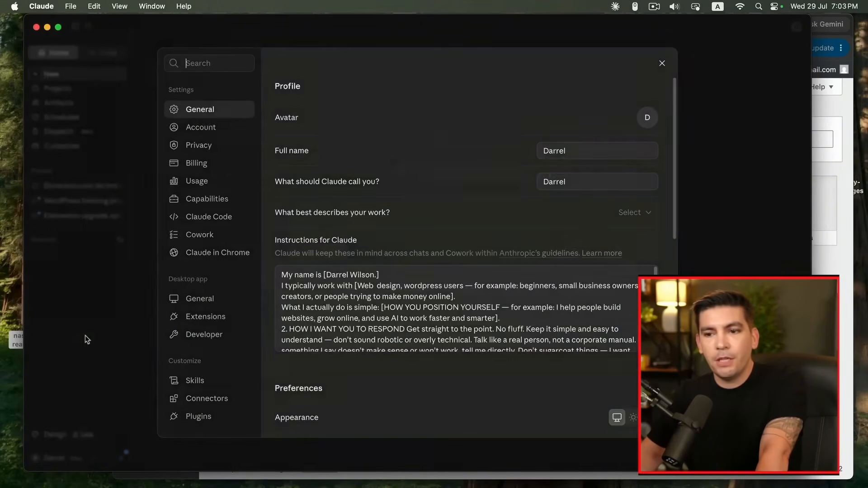
click(183, 378)
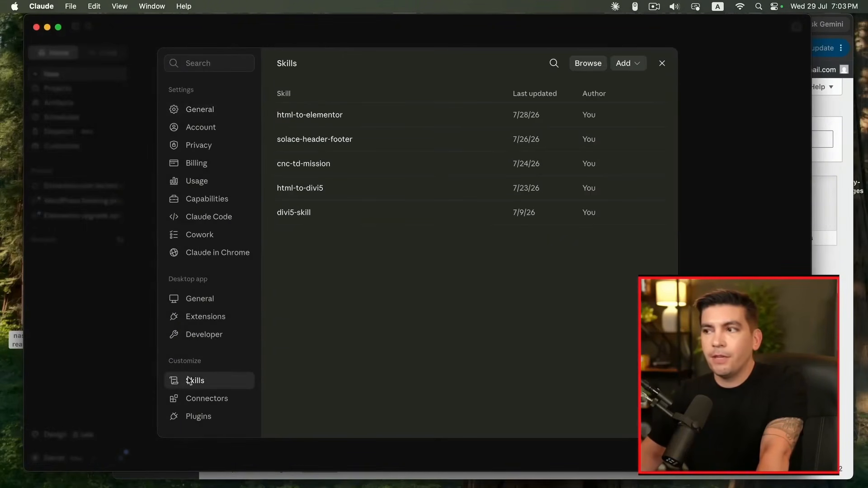
Upload html-to-elementor.skill from the desktop as a Claude skill and replace the existing skill of that name.
click(633, 64)
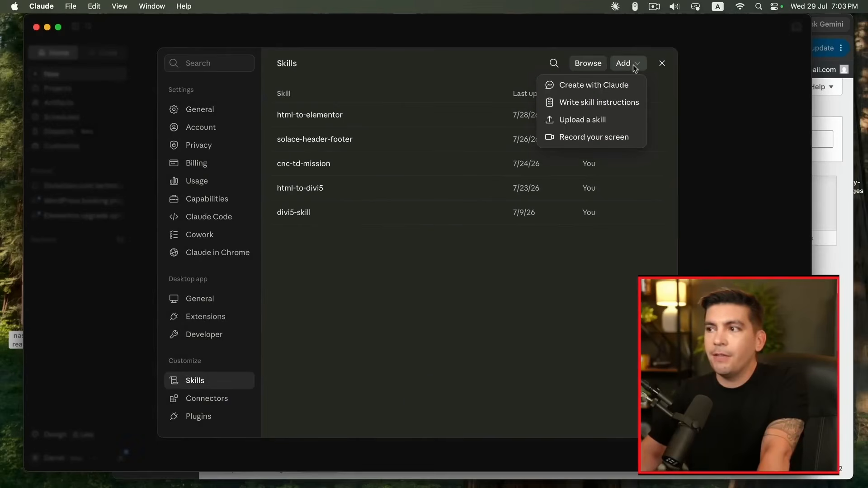
click(597, 121)
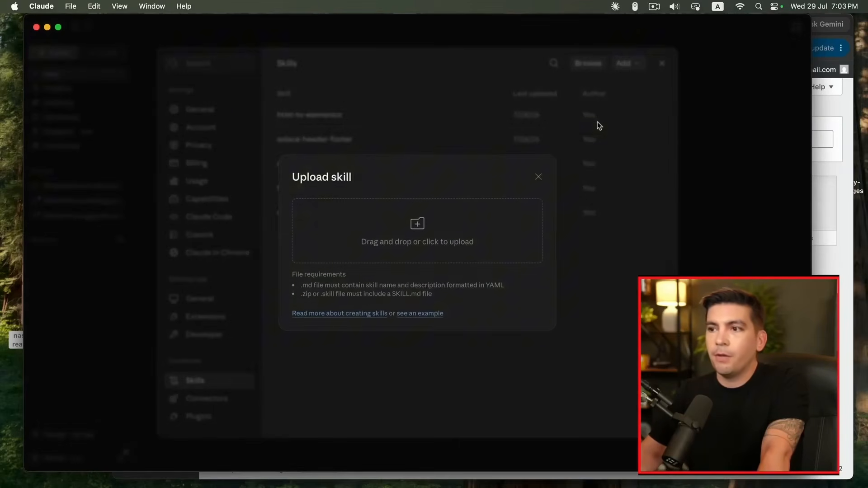
click(410, 239)
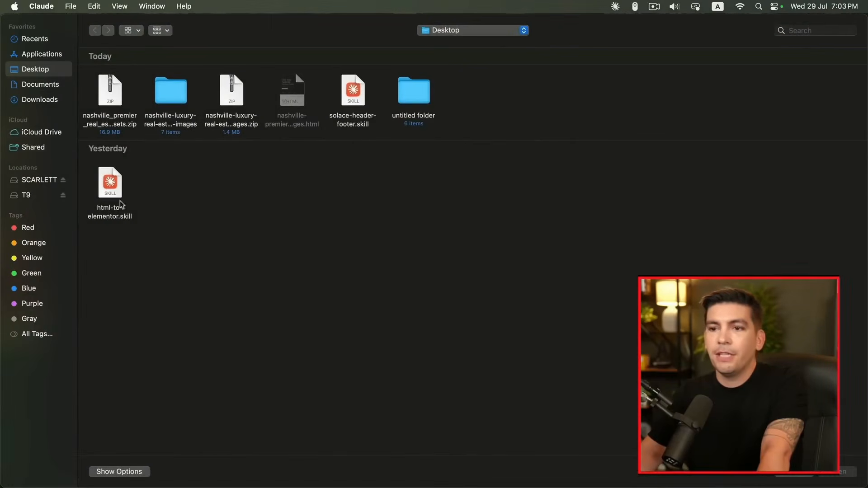
click(115, 219)
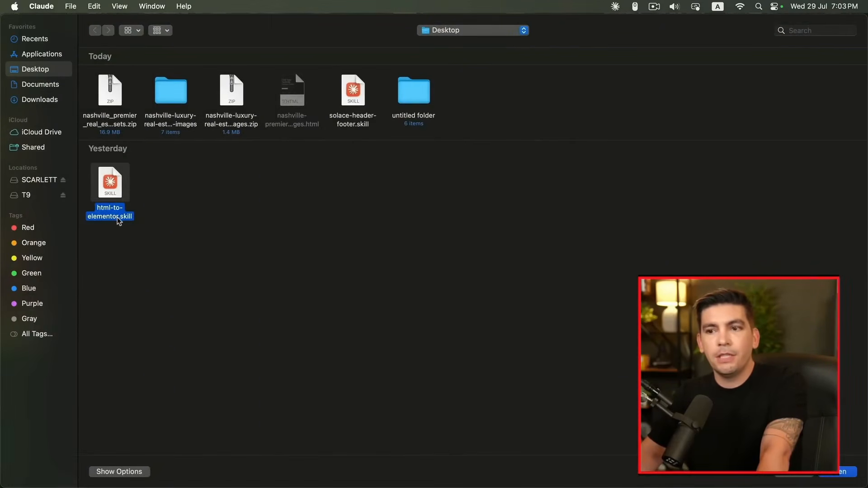
drag(346, 120, 168, 209)
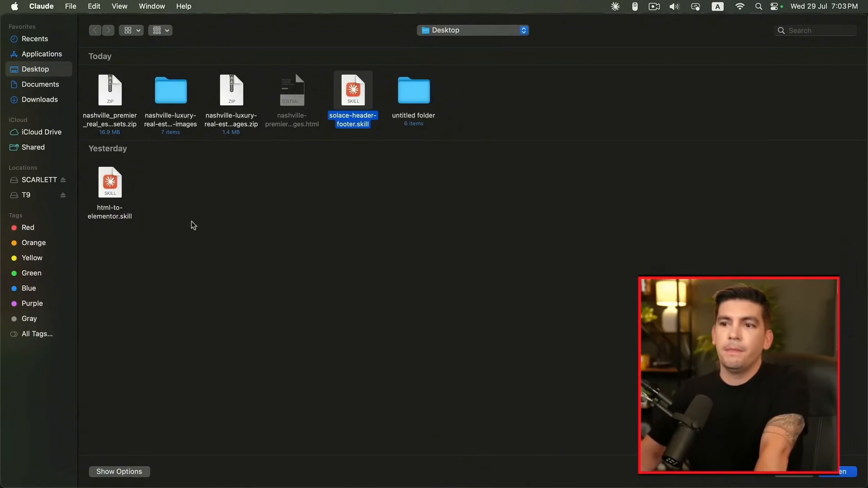
click(109, 218)
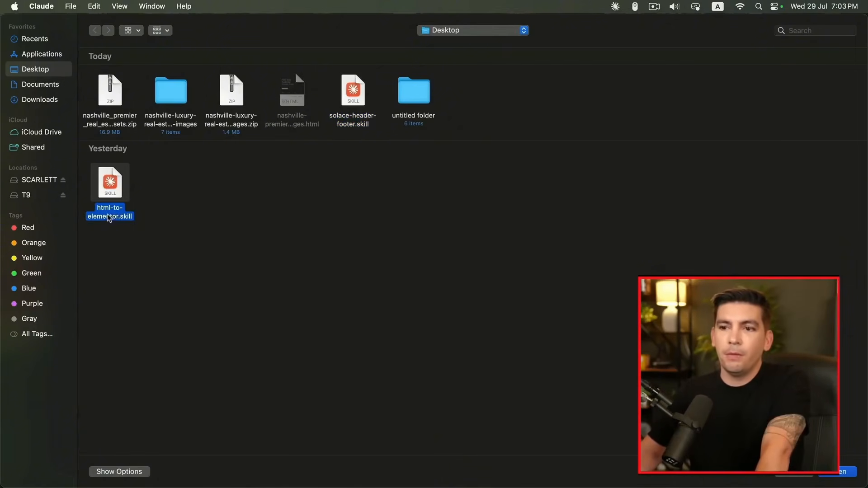
click(837, 474)
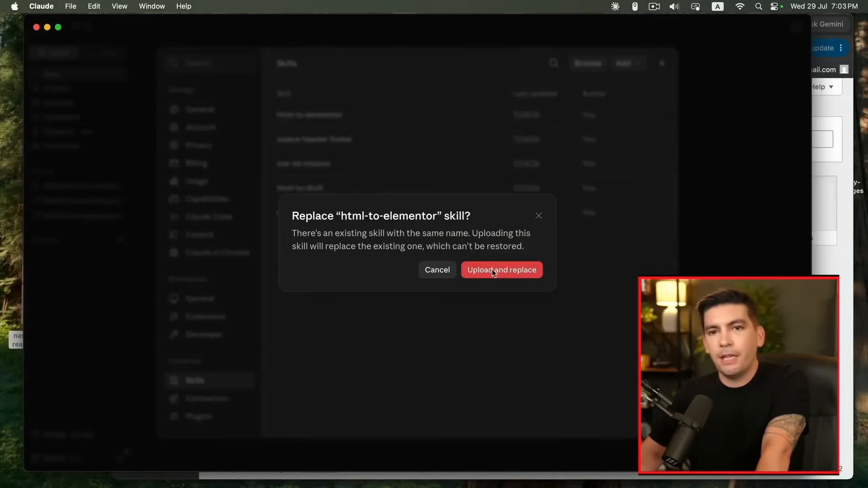
click(491, 270)
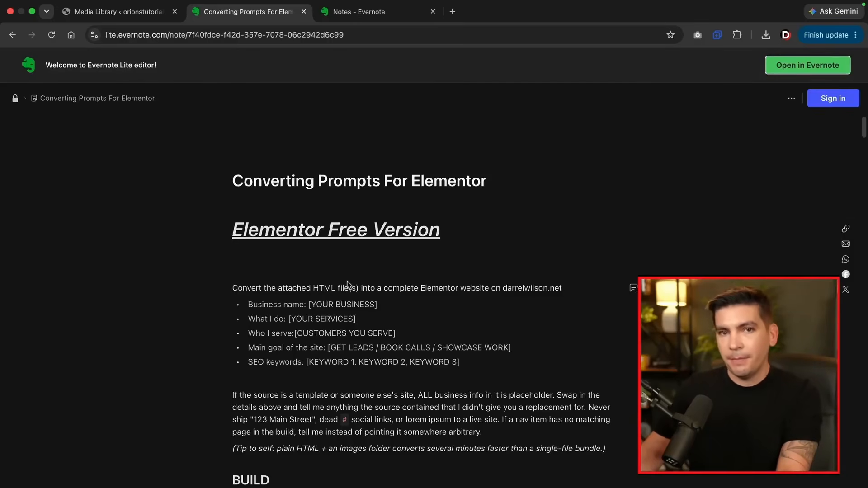
Review the Elementor Free Version and Elementor PRO Version prompts in the shared Evernote note "Converting Prompts For Elementor".
drag(456, 233, 244, 229)
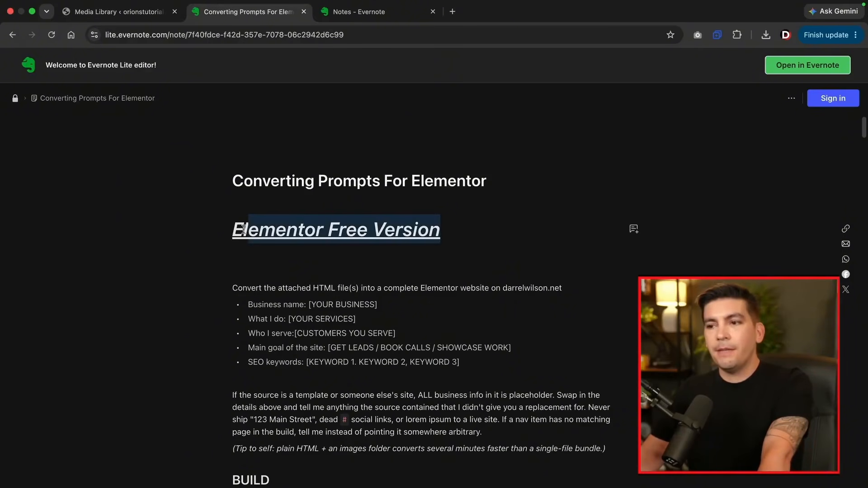
scroll(339, 274, down, 20)
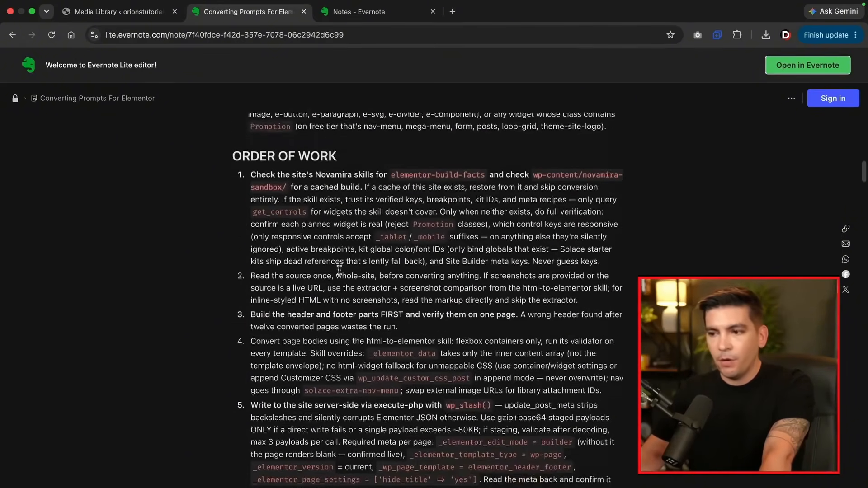
scroll(339, 270, down, 15)
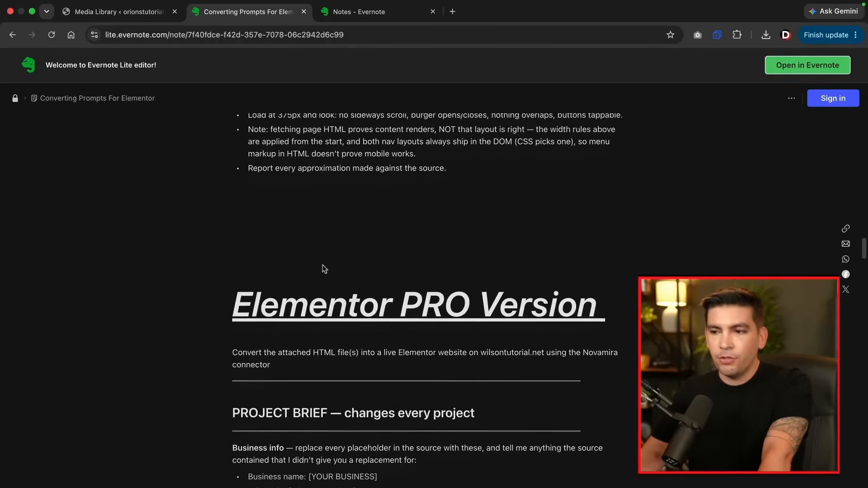
drag(233, 300, 569, 303)
click(473, 248)
scroll(470, 253, up, 4)
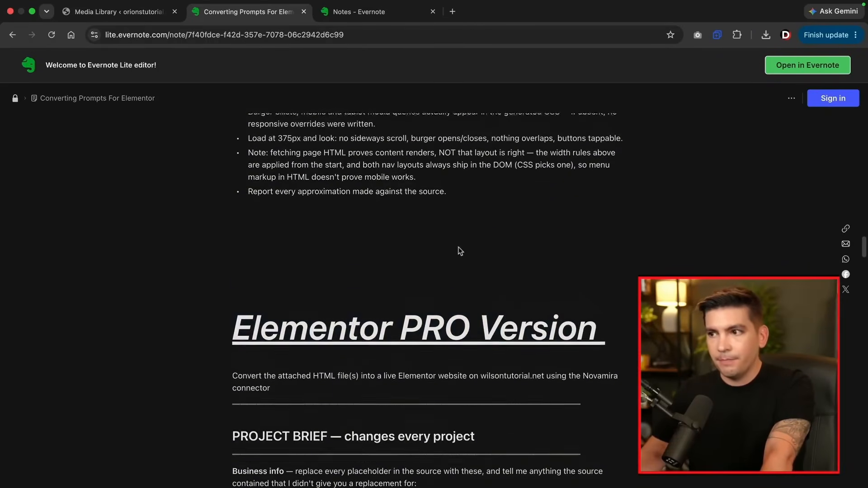
Select the full Elementor Free Version prompt, from its opening conversion line to its last verification bullet, and copy it.
drag(450, 329, 216, 204)
scroll(294, 259, up, 4)
scroll(272, 255, up, 20)
scroll(270, 248, up, 15)
scroll(233, 260, down, 3)
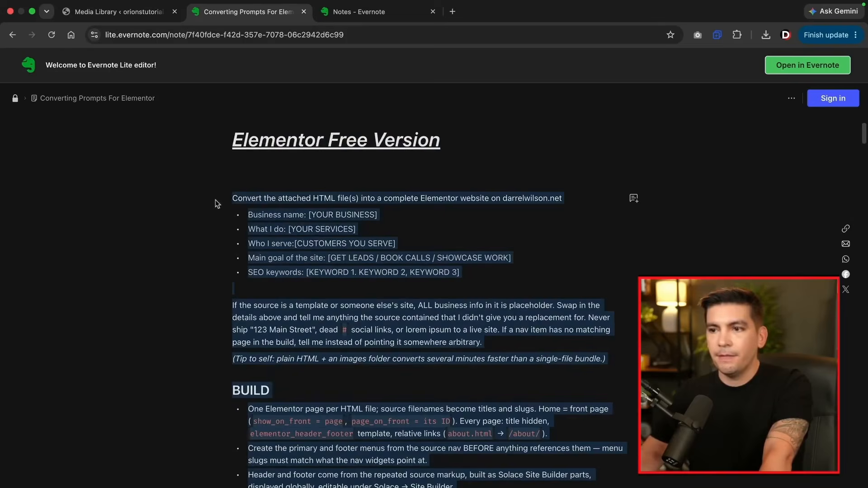
right_click(249, 200)
click(301, 220)
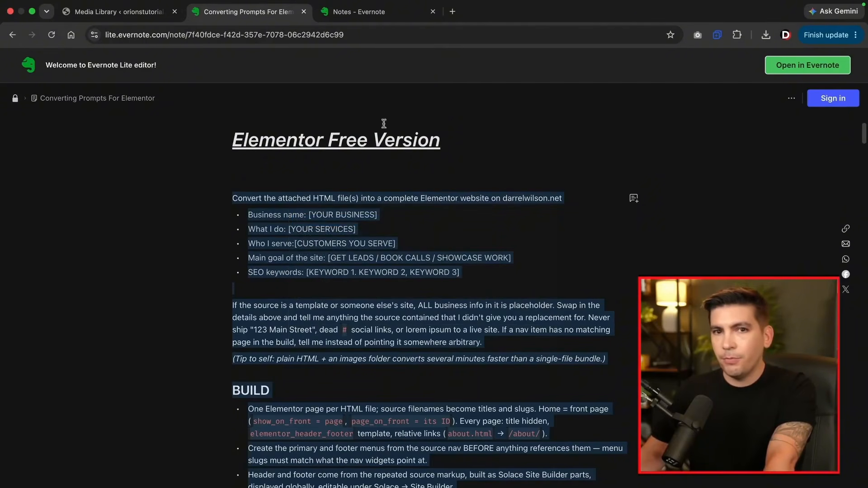
Paste the copied Free Version prompt into the body of the untitled note in First Notebook.
click(364, 11)
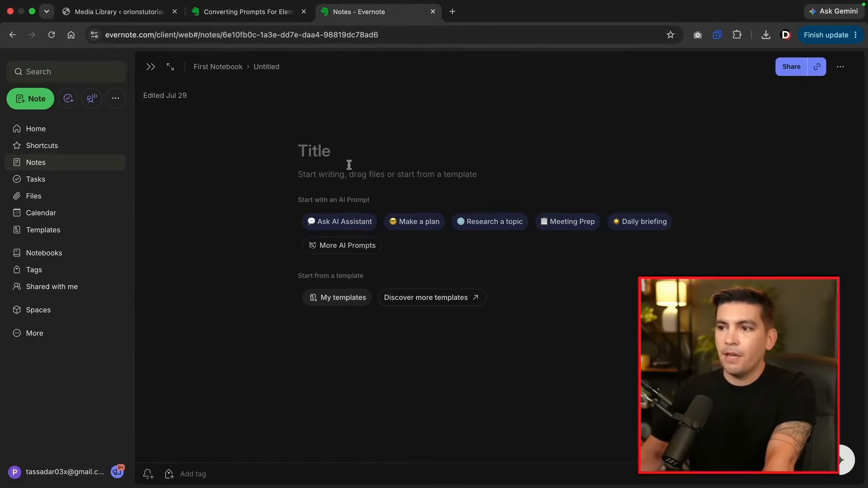
click(333, 172)
right_click(334, 172)
click(367, 248)
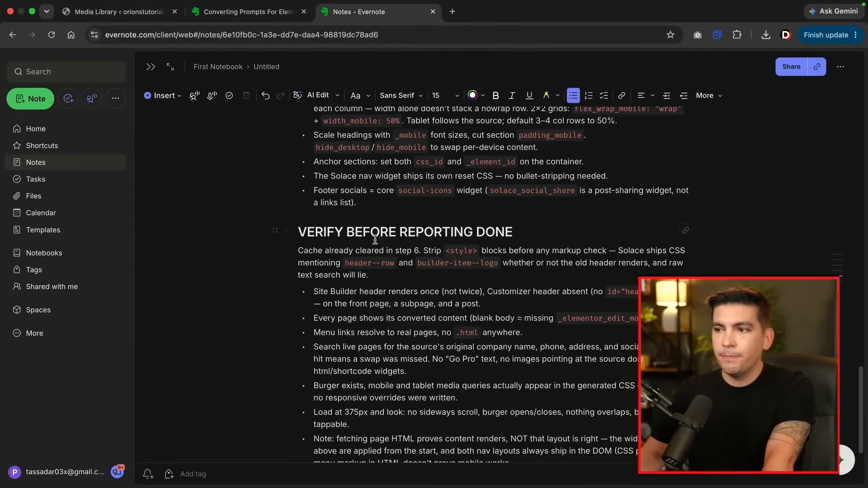
scroll(433, 275, up, 20)
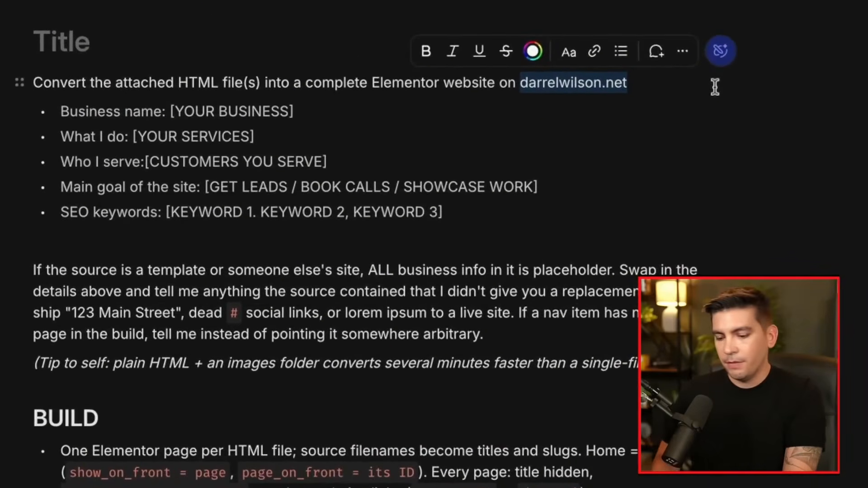
text(orial)
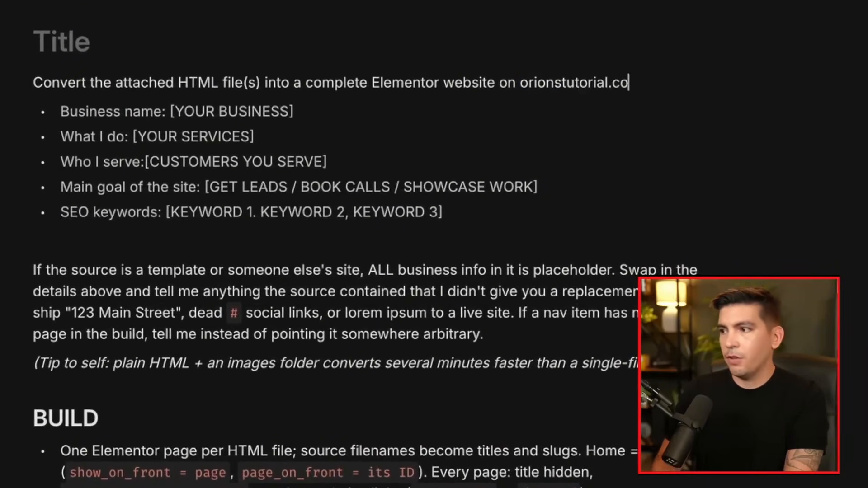
drag(170, 112, 312, 112)
text(Wilson)
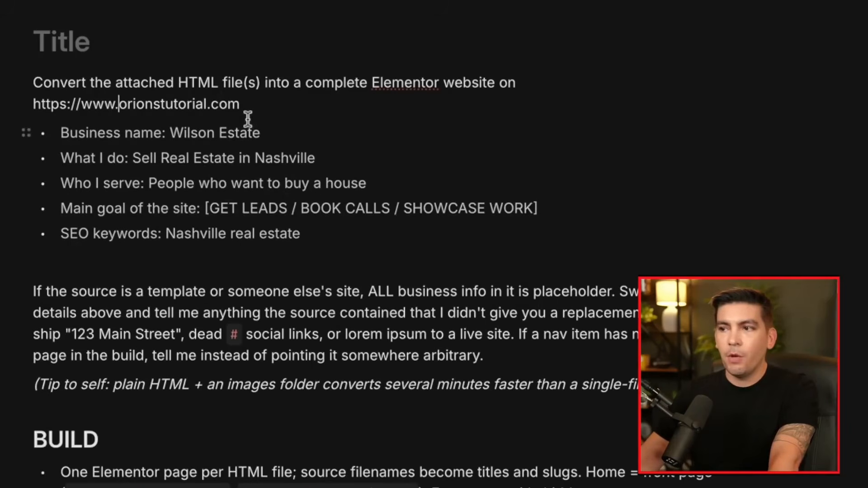
drag(254, 99, 35, 94)
click(69, 133)
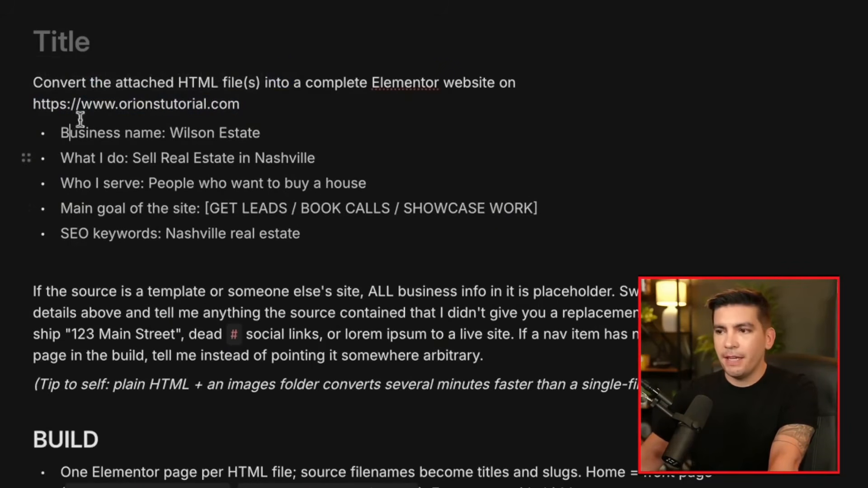
Select the whole customized prompt in the note, from the opening conversion line through the last verification bullet, and copy it.
drag(42, 94, 444, 360)
scroll(226, 240, down, 20)
scroll(262, 258, down, 20)
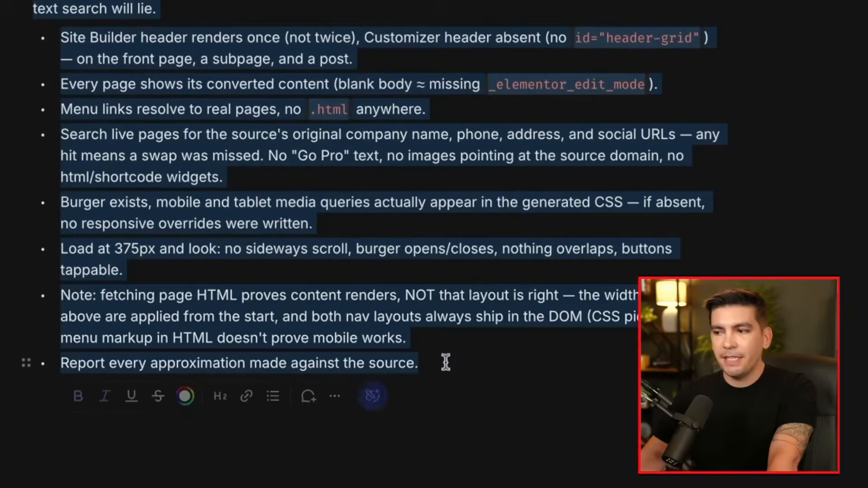
right_click(394, 318)
click(420, 236)
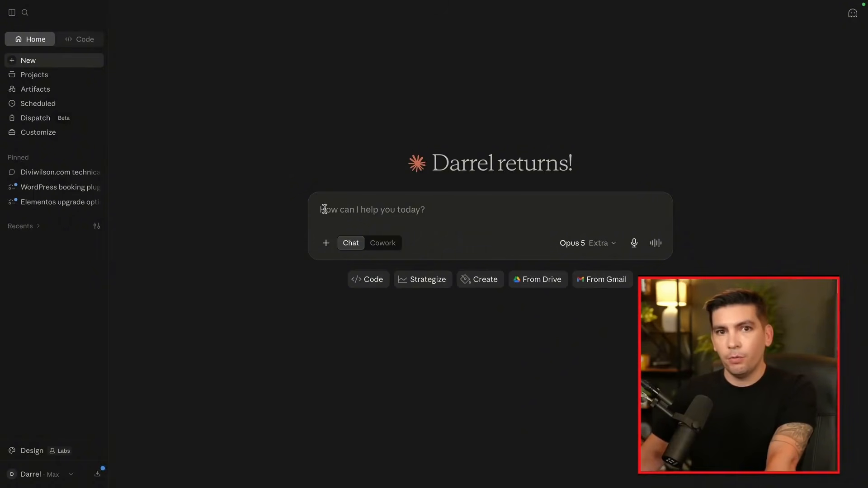
Switch to Claude and attach Nashville Haven.dc.html from the desktop to a new chat.
click(326, 242)
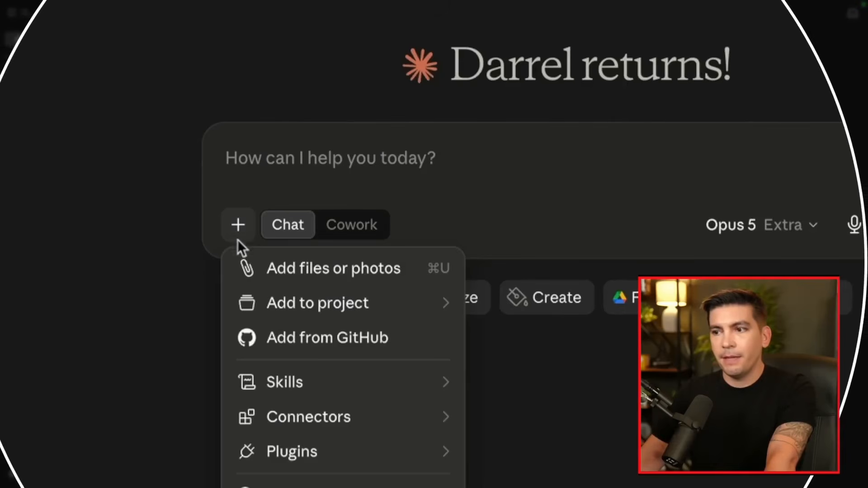
click(277, 270)
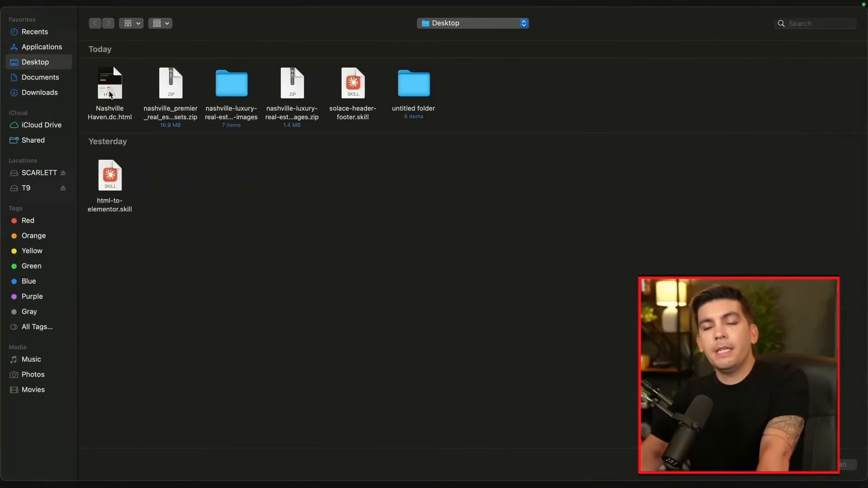
click(112, 119)
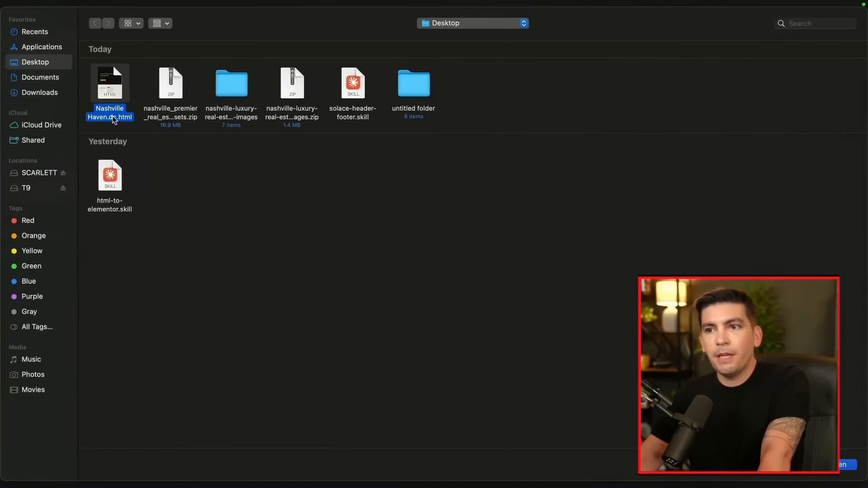
click(849, 465)
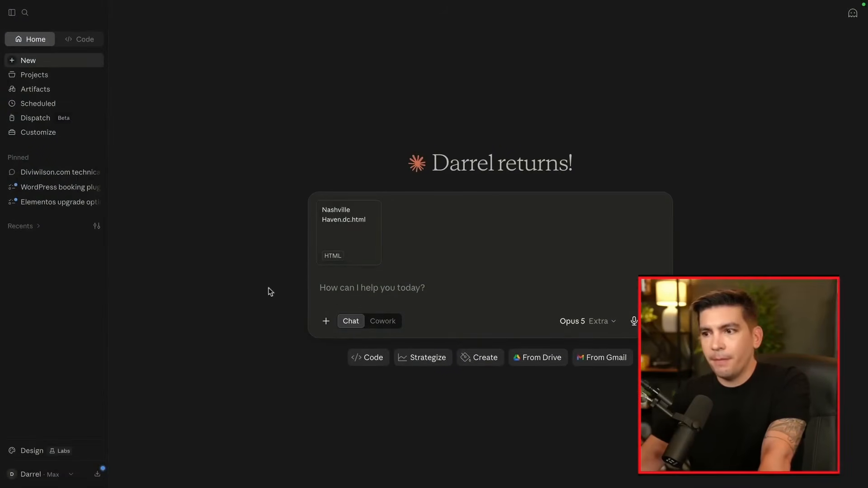
Paste the copied conversion prompt into the chat, check the pasted content, and send it with the attached HTML file.
right_click(329, 289)
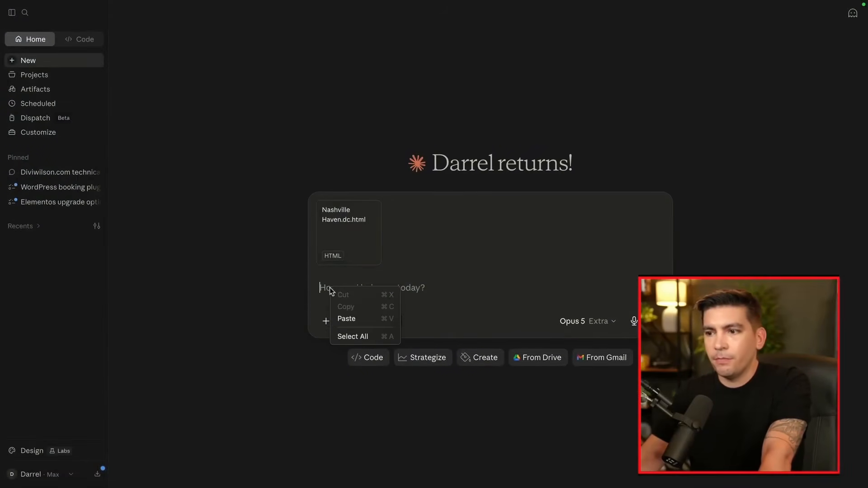
click(349, 319)
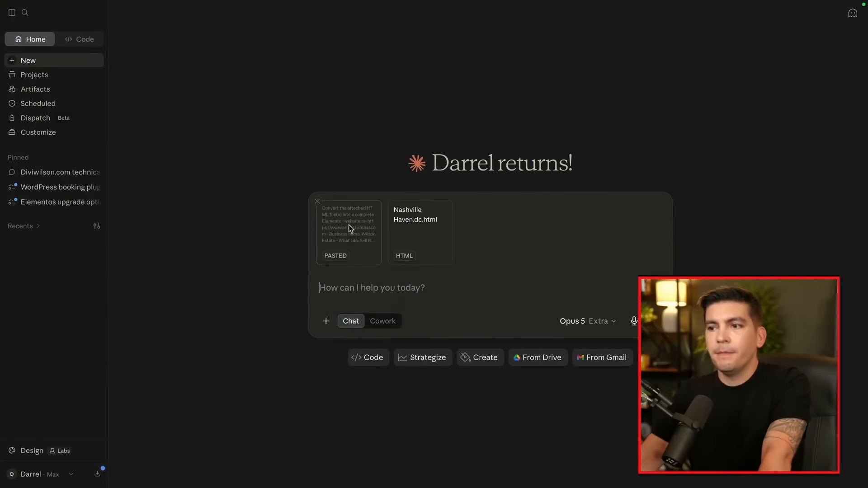
click(349, 225)
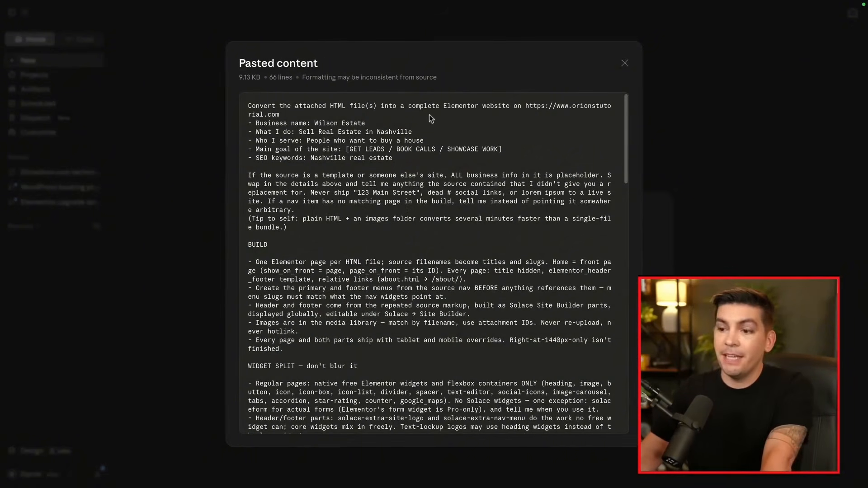
click(626, 62)
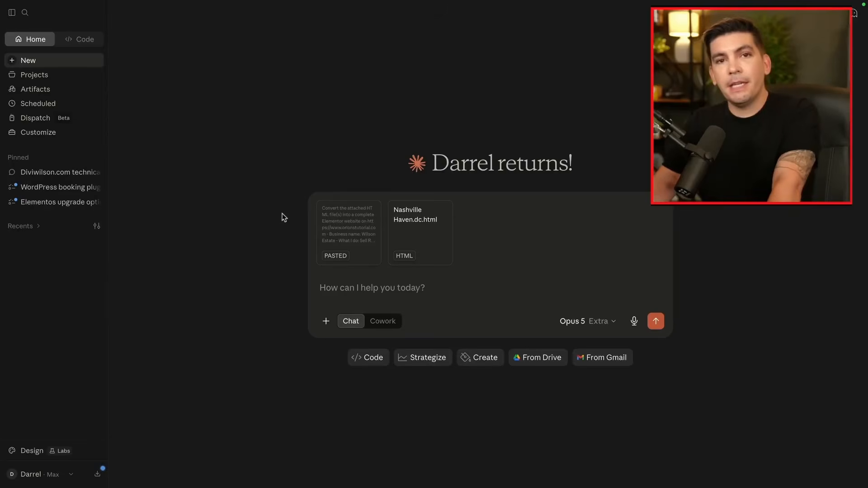
click(655, 321)
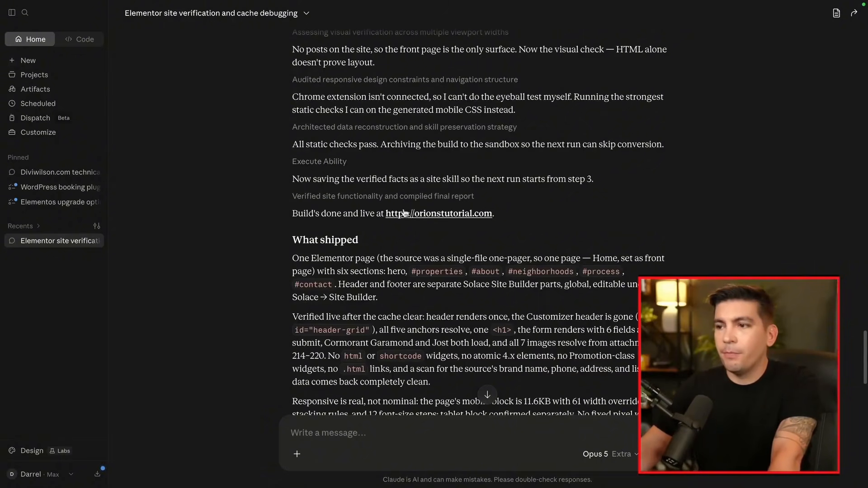
Open the finished site at orionstutorial.com from Claude's report and examine the homepage from the hero through the contact form and footer.
click(425, 216)
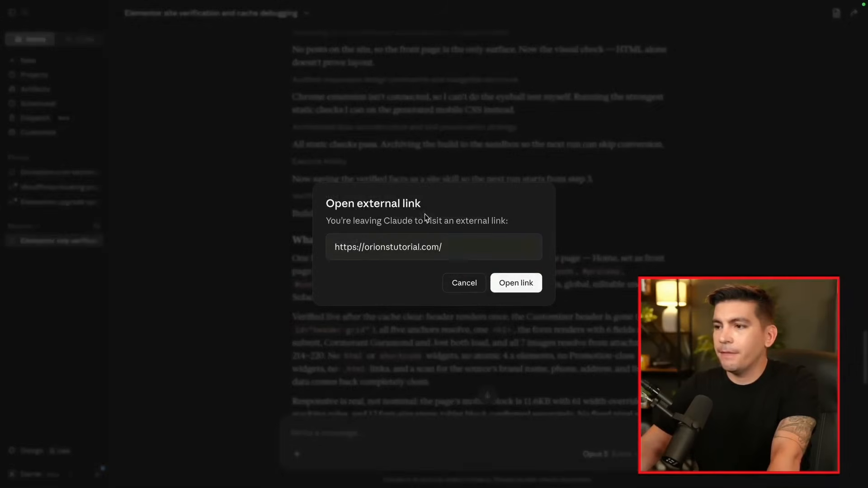
click(518, 284)
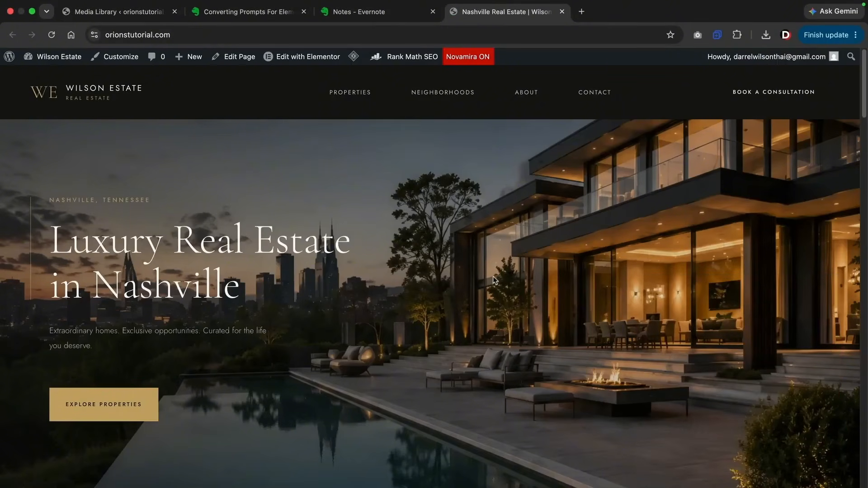
scroll(504, 289, down, 10)
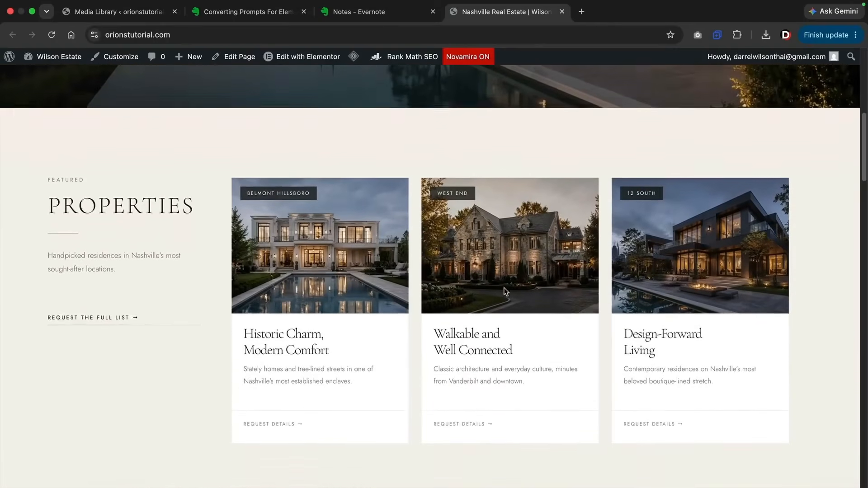
scroll(504, 292, down, 7)
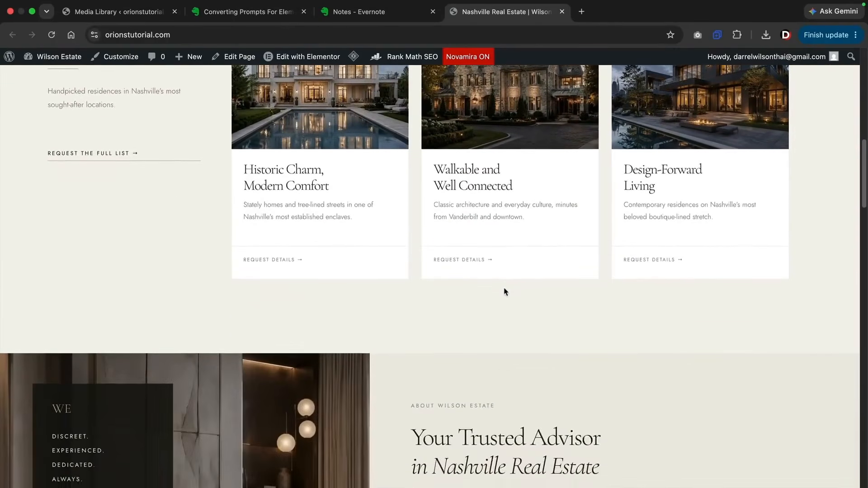
scroll(504, 289, down, 5)
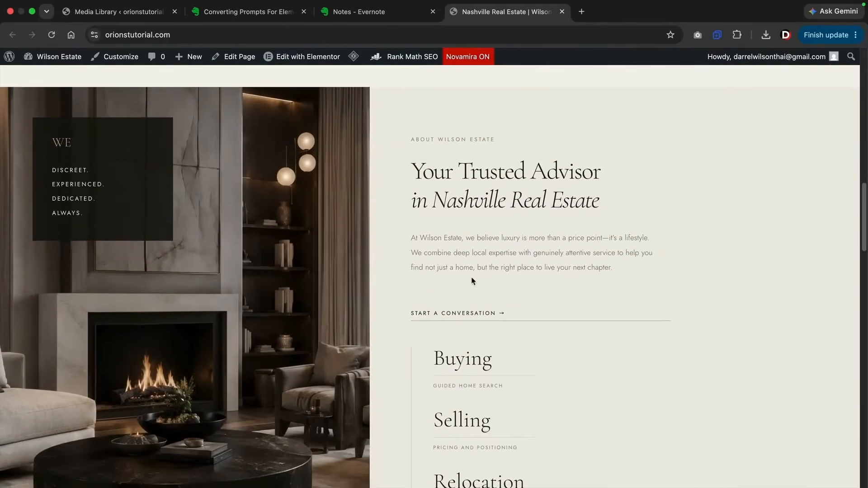
scroll(470, 276, down, 7)
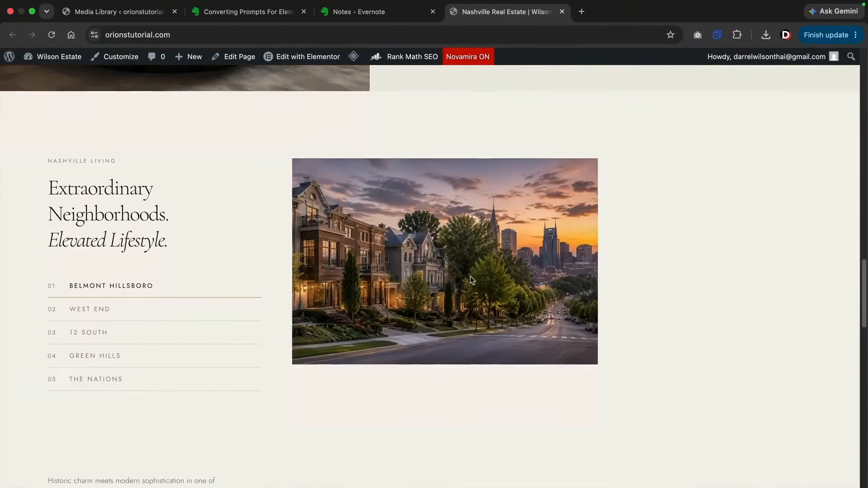
scroll(503, 217, down, 2)
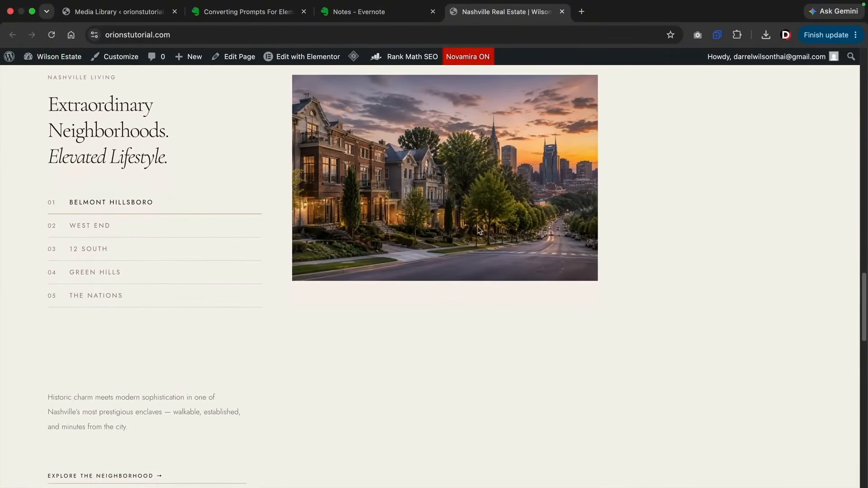
scroll(141, 364, down, 3)
scroll(667, 243, up, 3)
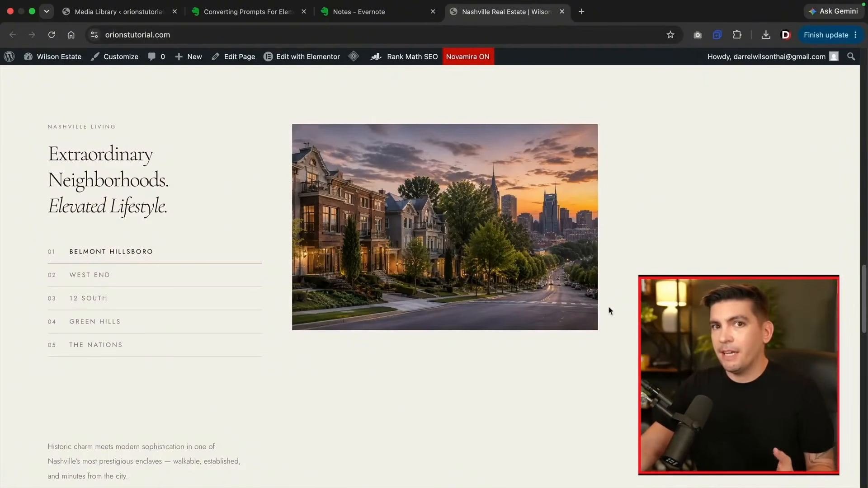
scroll(608, 310, down, 10)
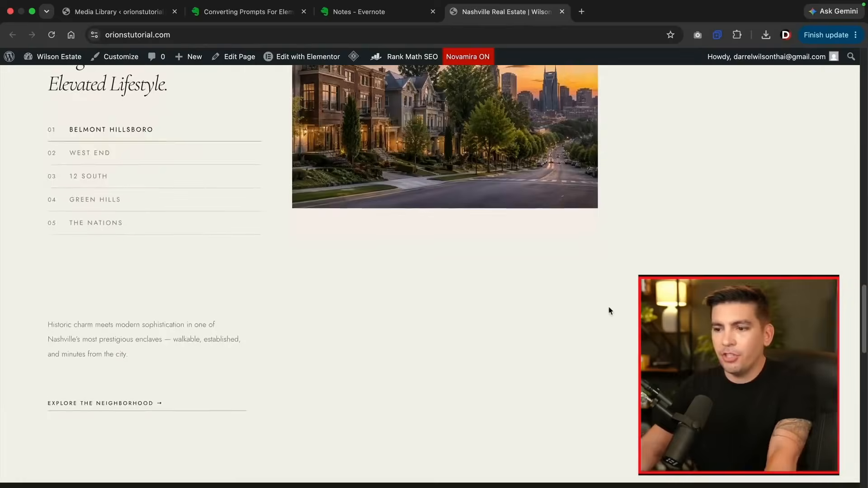
scroll(286, 246, down, 5)
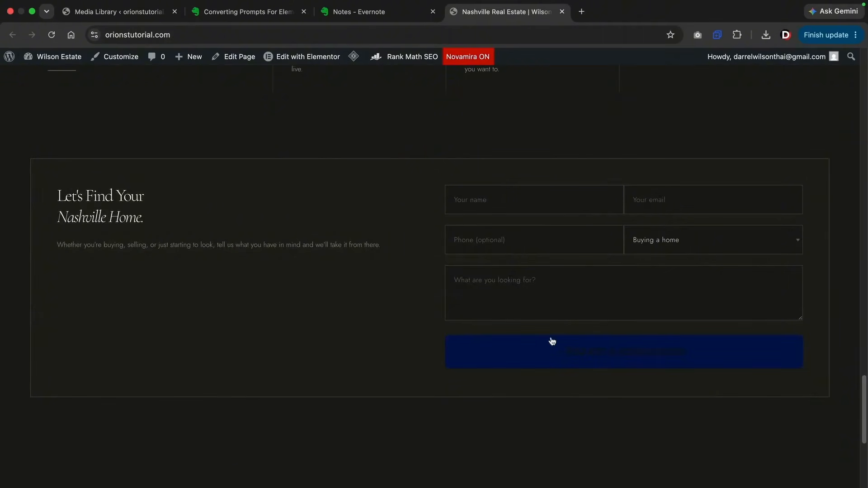
scroll(425, 348, down, 3)
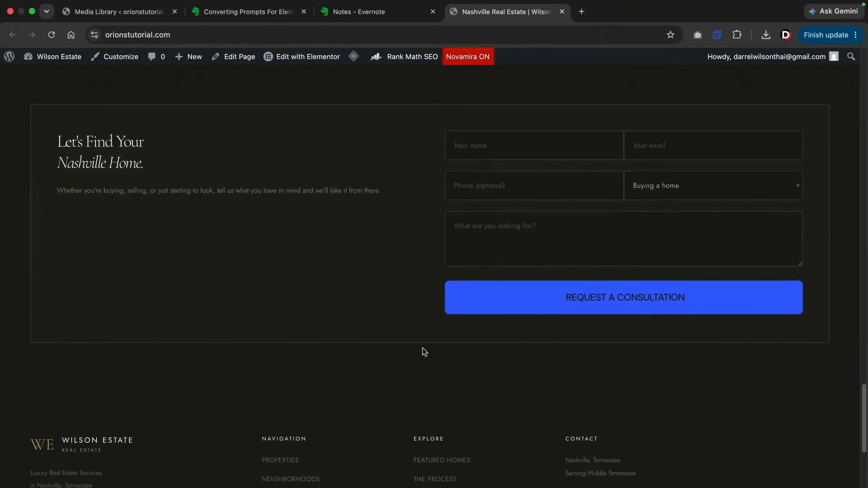
scroll(424, 278, down, 3)
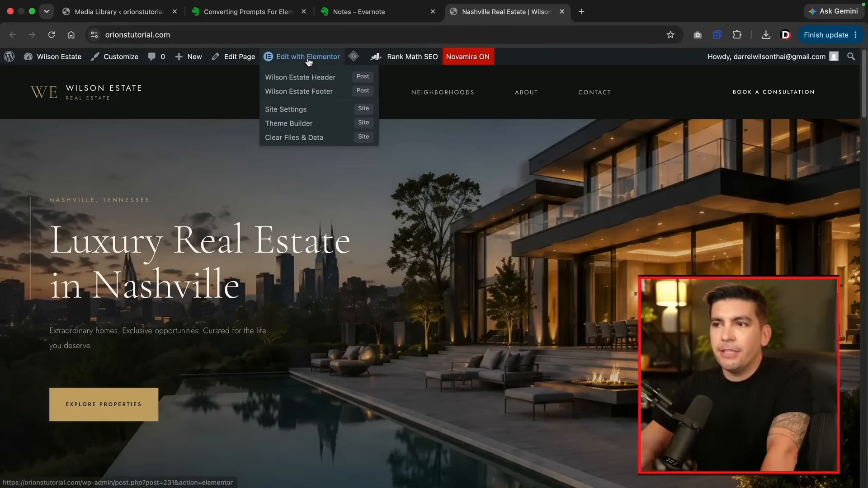
Open the homepage in Elementor and inspect the Properties section's intro text, card headings, and the West End and Belmont Hillsboro image containers.
click(309, 58)
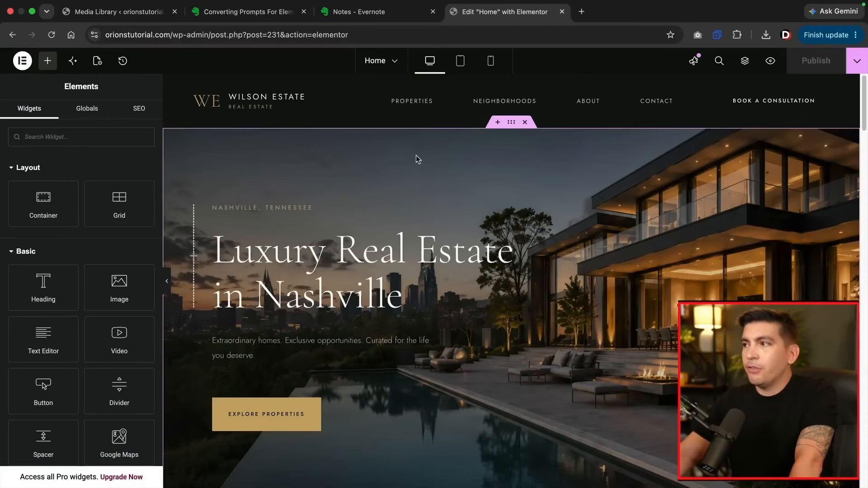
scroll(415, 158, down, 7)
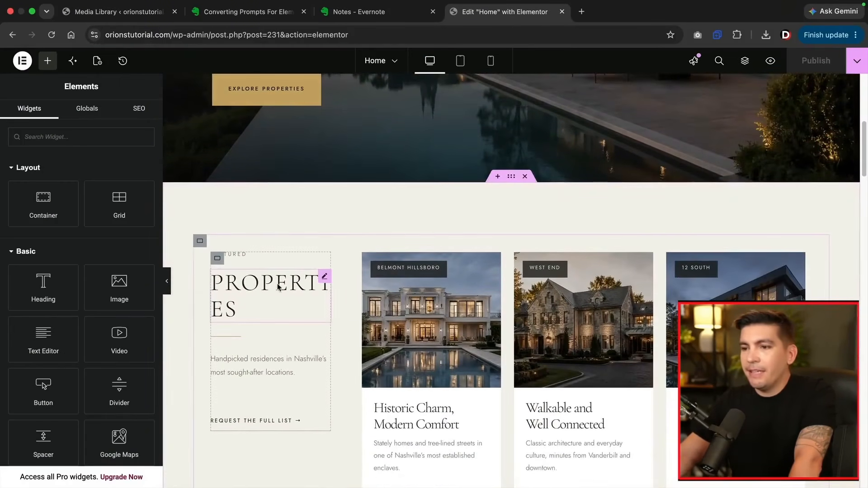
click(278, 314)
scroll(278, 319, down, 1)
click(278, 319)
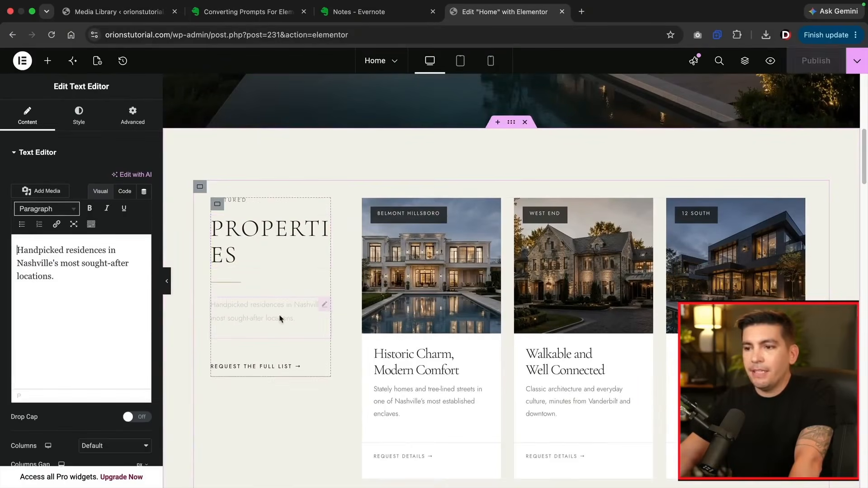
click(429, 364)
click(577, 368)
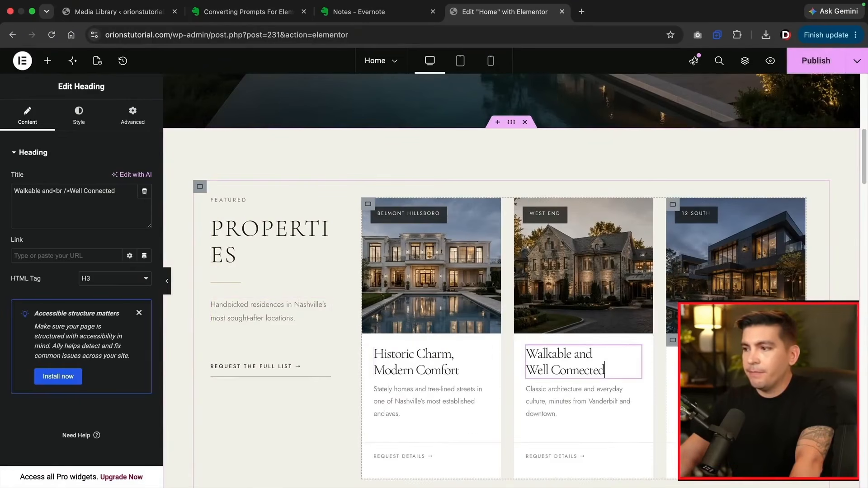
click(719, 361)
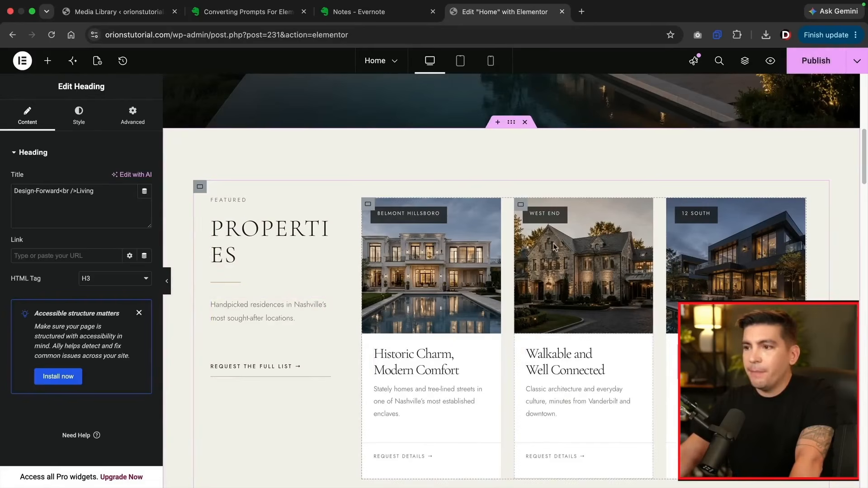
click(520, 206)
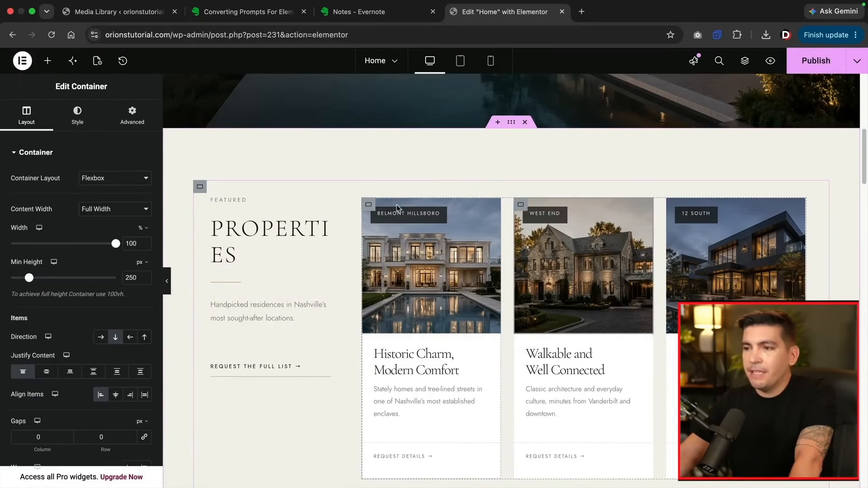
click(367, 205)
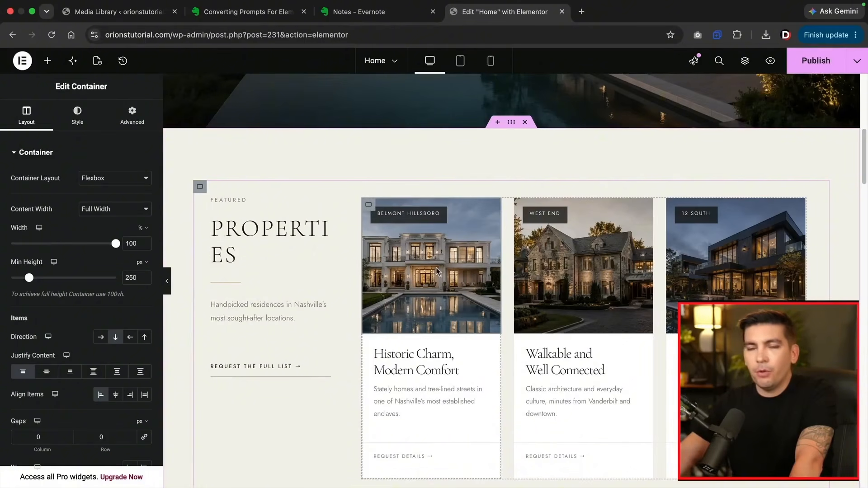
scroll(436, 272, down, 3)
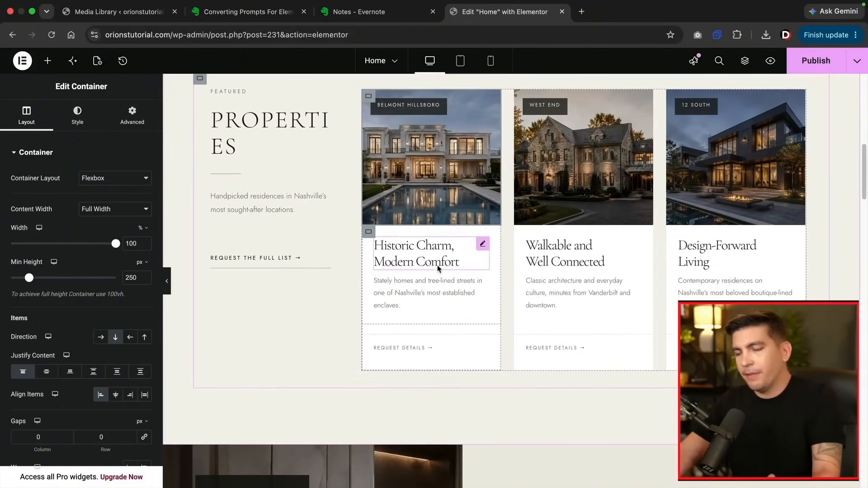
Inspect the About section's "Your Trusted Advisor" heading and "Start a Conversation" link as editable heading widgets.
scroll(439, 270, down, 6)
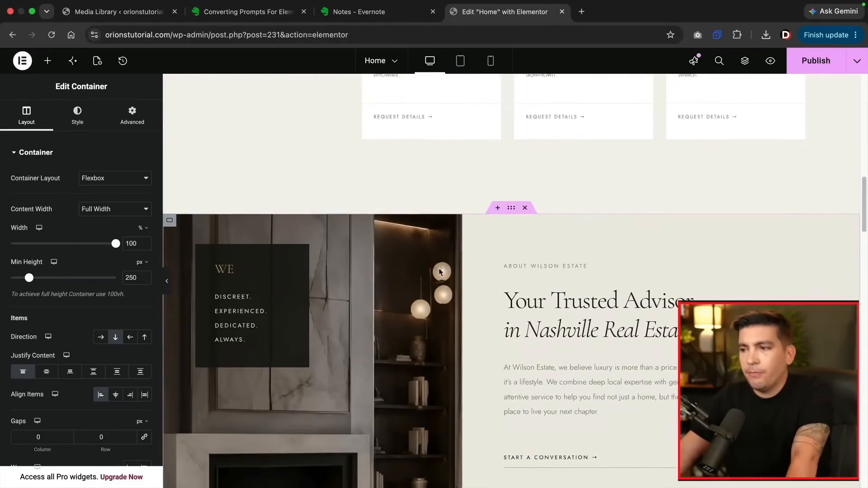
click(562, 211)
click(563, 245)
scroll(551, 316, down, 2)
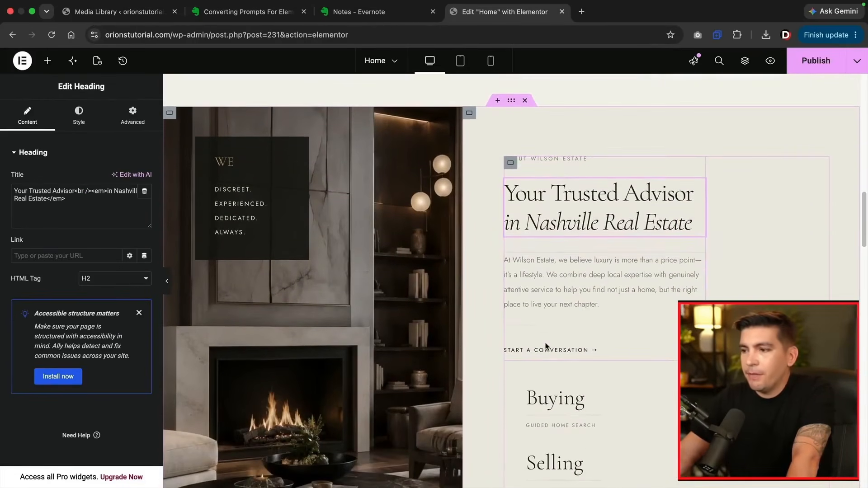
click(547, 359)
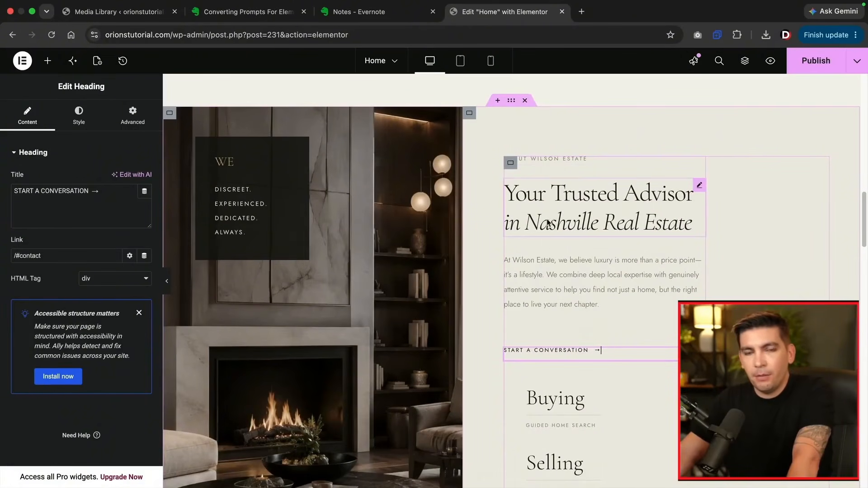
scroll(538, 248, down, 3)
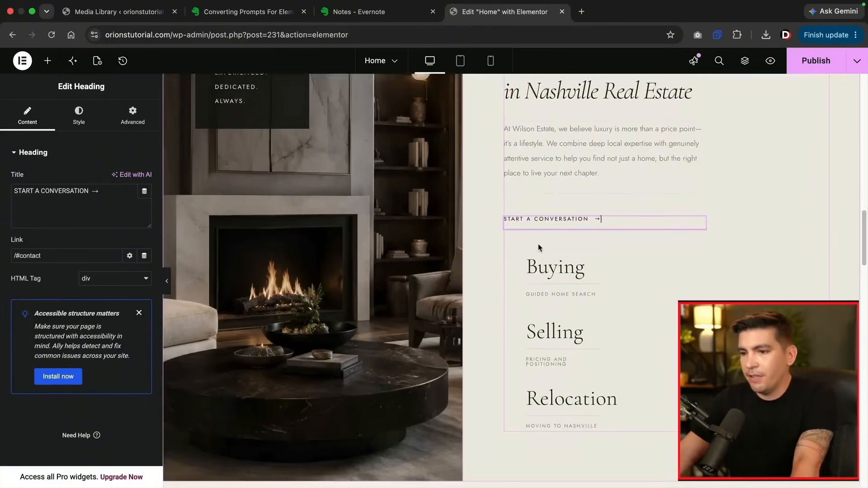
Set the Extraordinary Neighborhoods container to No Wrap, toggling Wrap on and off to compare the column layouts.
scroll(538, 248, down, 15)
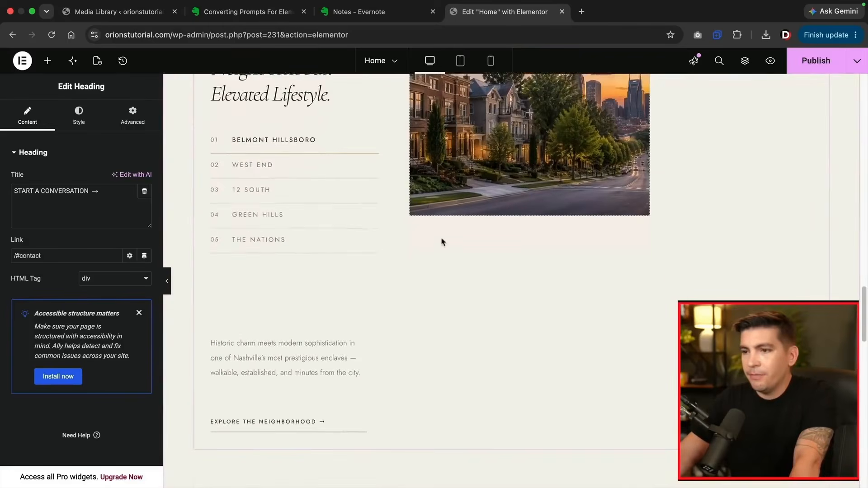
scroll(443, 242, down, 1)
scroll(372, 273, up, 4)
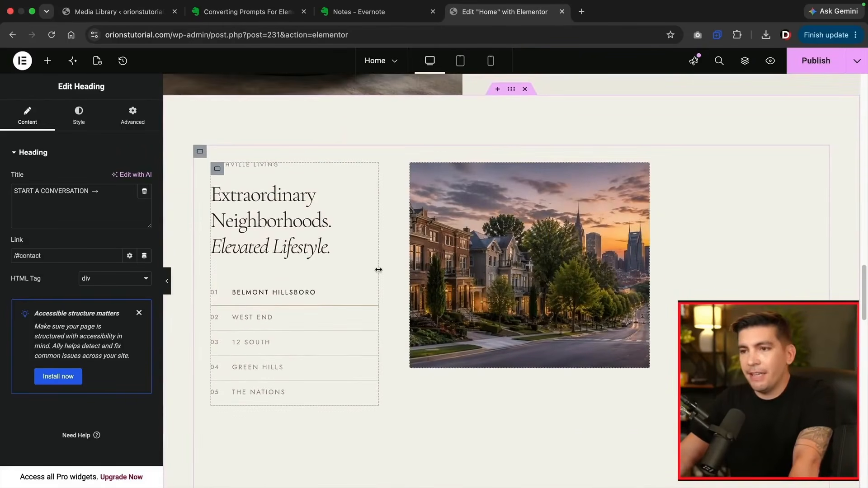
click(200, 152)
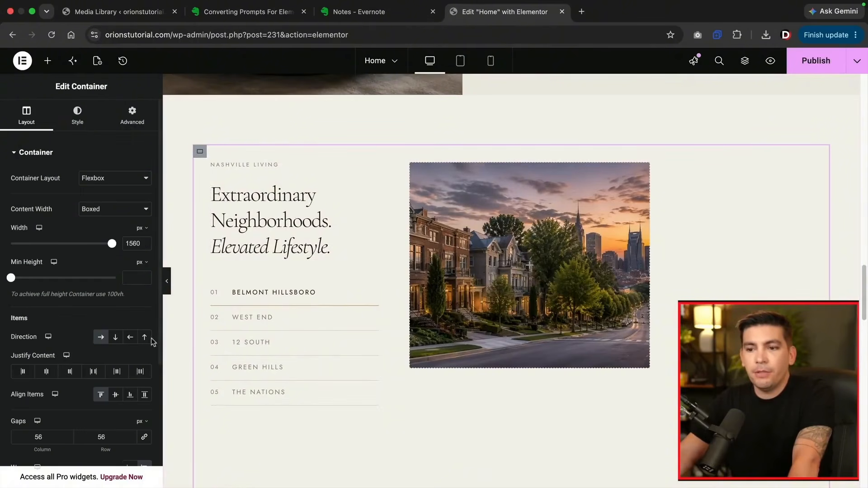
scroll(122, 344, down, 4)
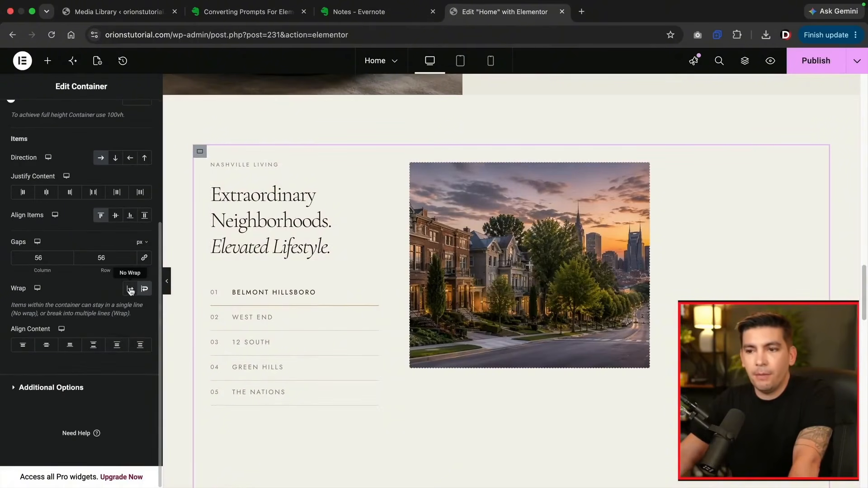
click(130, 289)
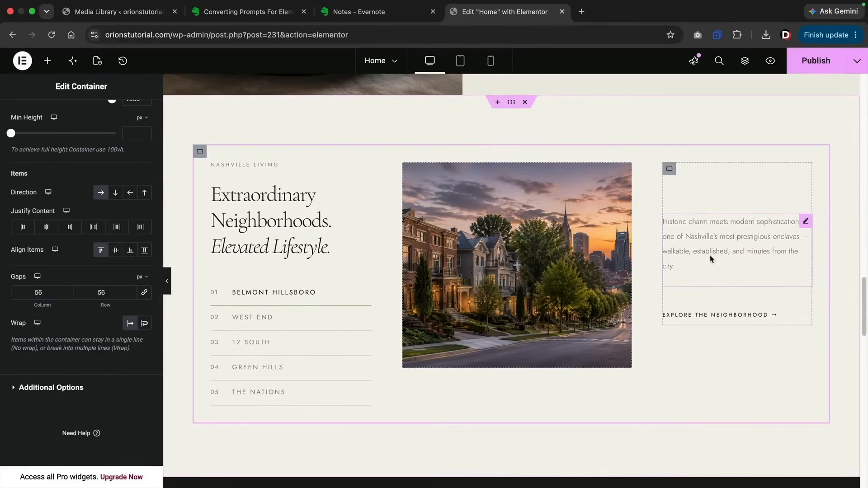
click(145, 322)
scroll(357, 288, down, 2)
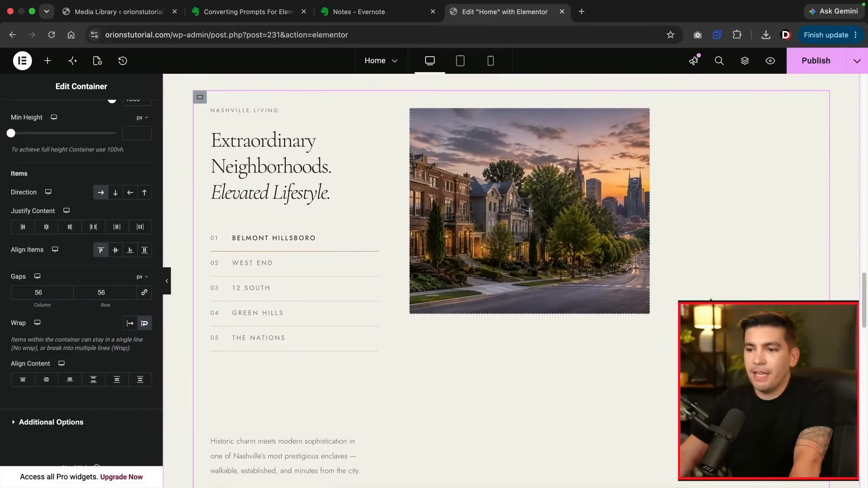
click(130, 326)
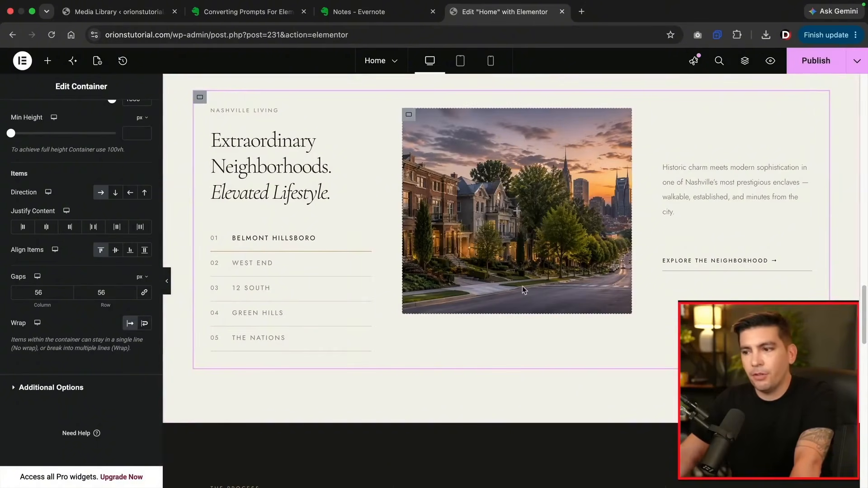
Set the contact form's Request a Consultation button background to the orange Text Selection Background global color.
scroll(522, 290, down, 10)
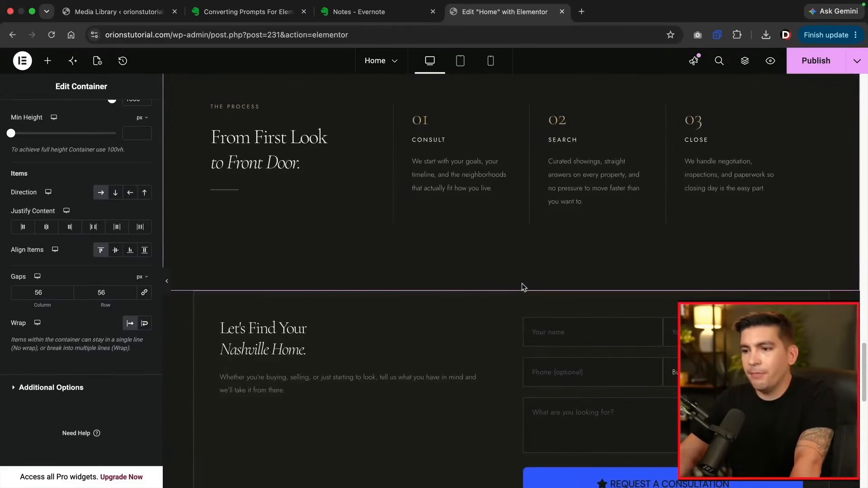
scroll(522, 286, down, 5)
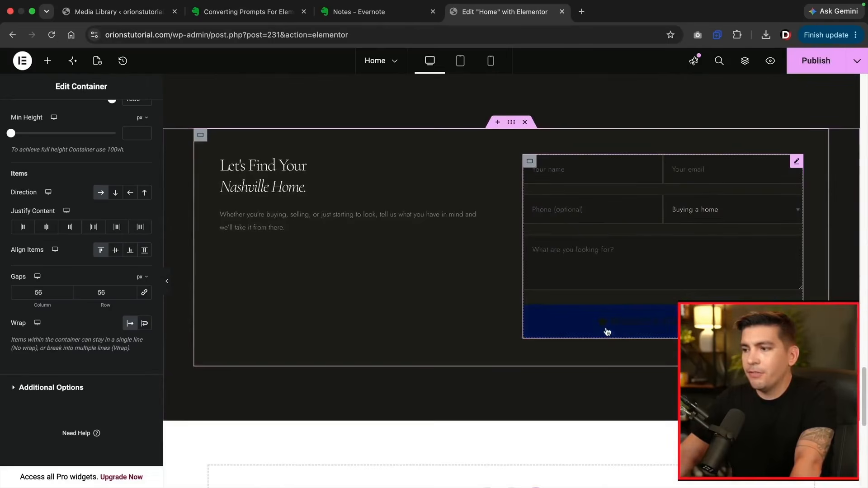
click(609, 328)
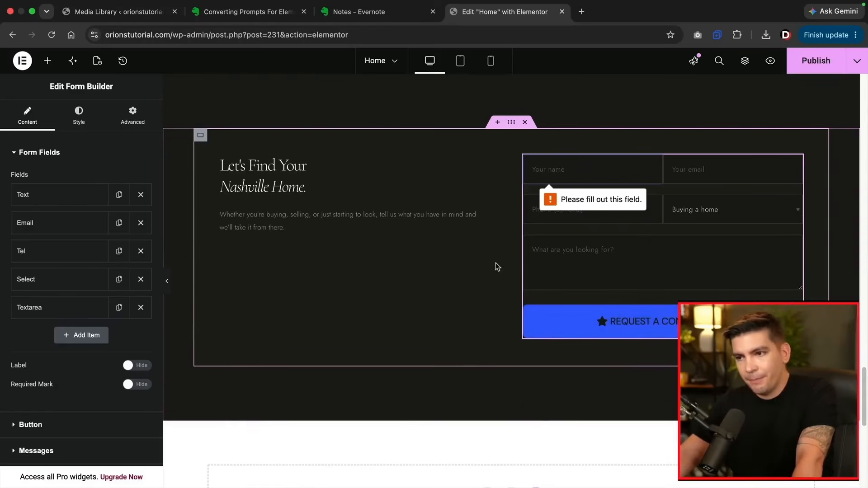
click(84, 123)
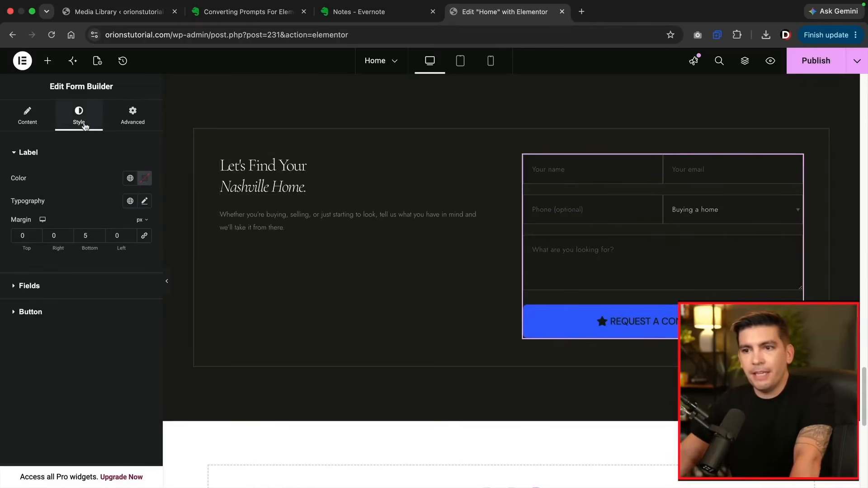
click(50, 311)
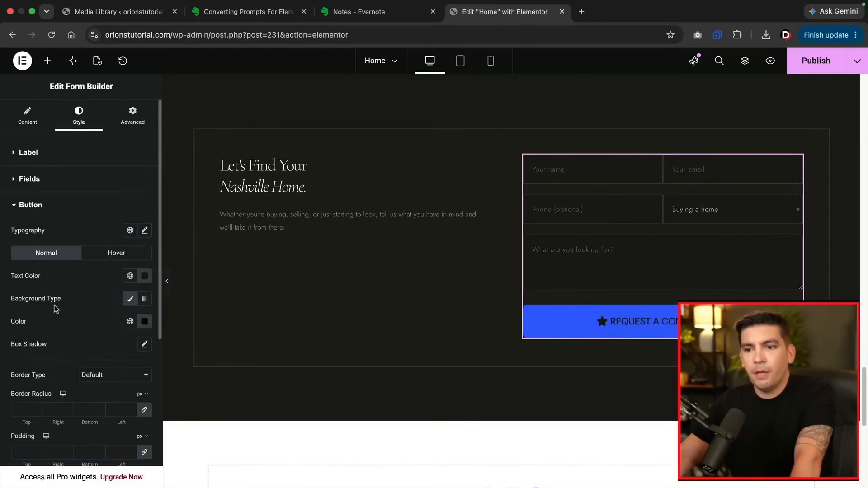
click(131, 322)
click(97, 304)
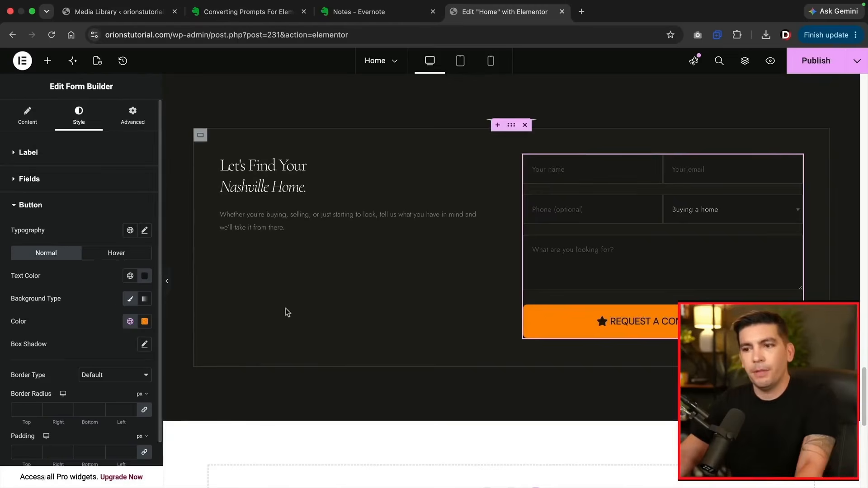
Examine the footer, the "Let's Find Your Nashville Home" heading, and the Process section's Consult heading and step numbers as editable widgets.
scroll(294, 311, down, 3)
scroll(300, 311, down, 8)
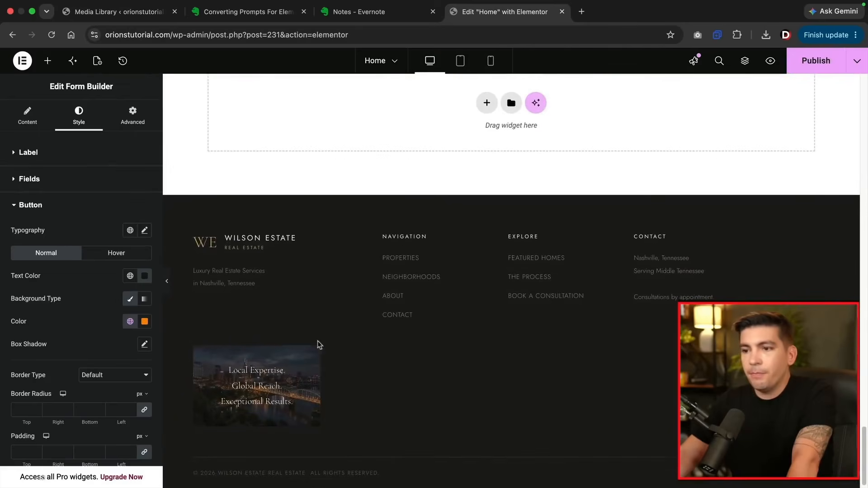
scroll(346, 311, up, 12)
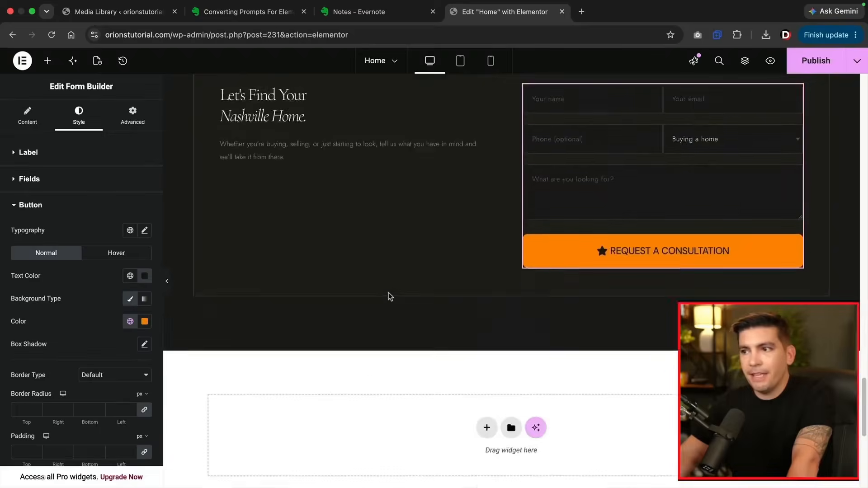
click(344, 299)
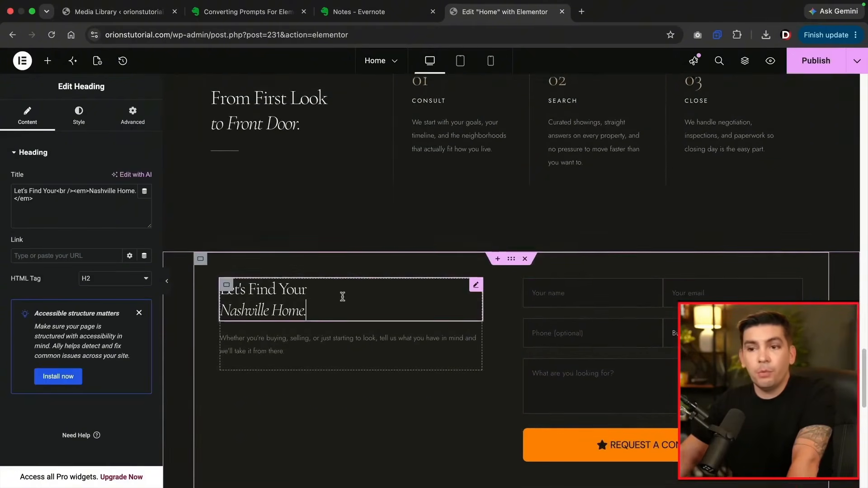
scroll(340, 308, up, 6)
click(339, 317)
click(428, 316)
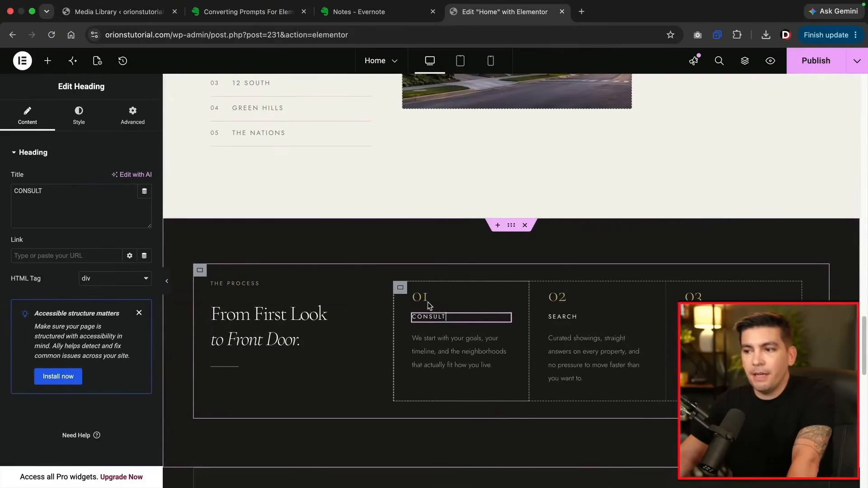
click(427, 297)
click(565, 298)
click(708, 297)
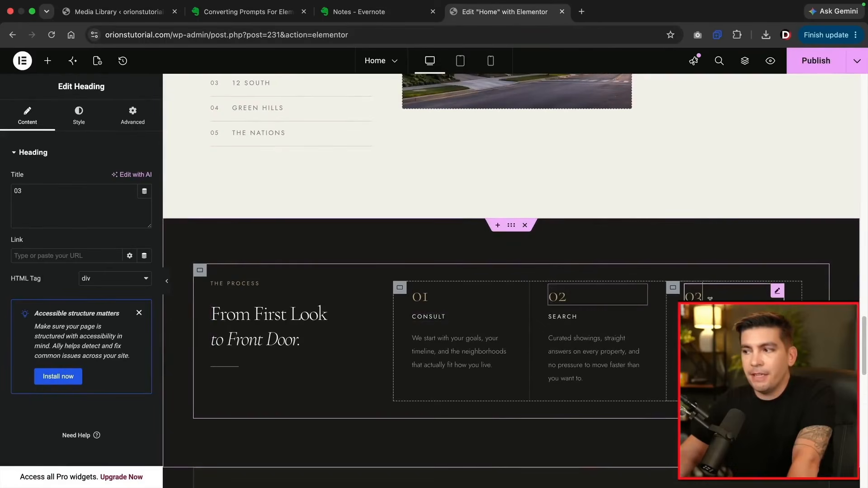
drag(863, 346, 847, 81)
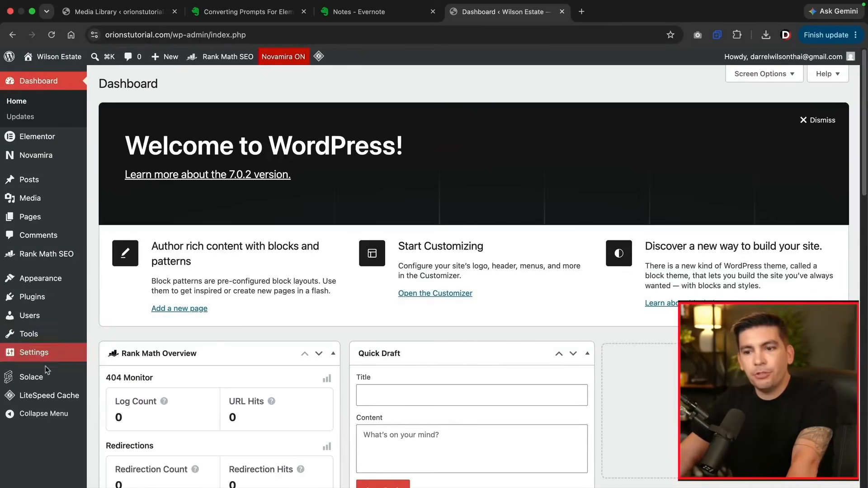
Open the Wilson Estate Header part for editing from Solace's Site Builder in the WordPress dashboard.
mouse_move(47, 378)
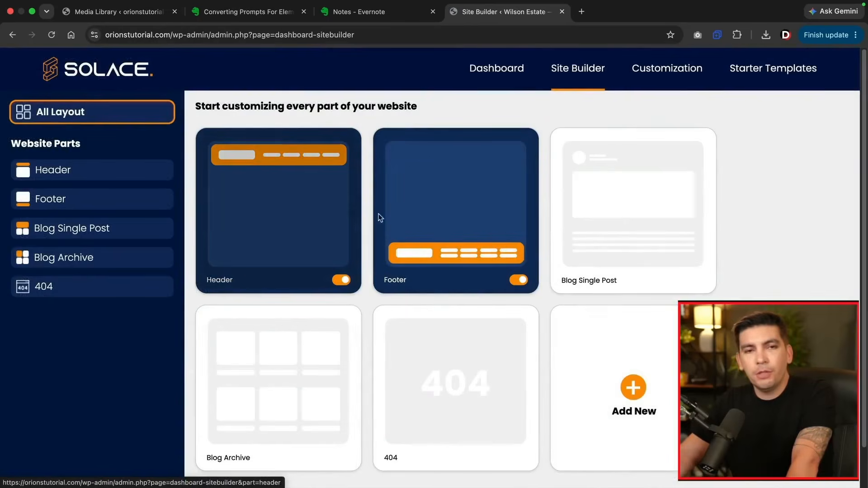
click(279, 216)
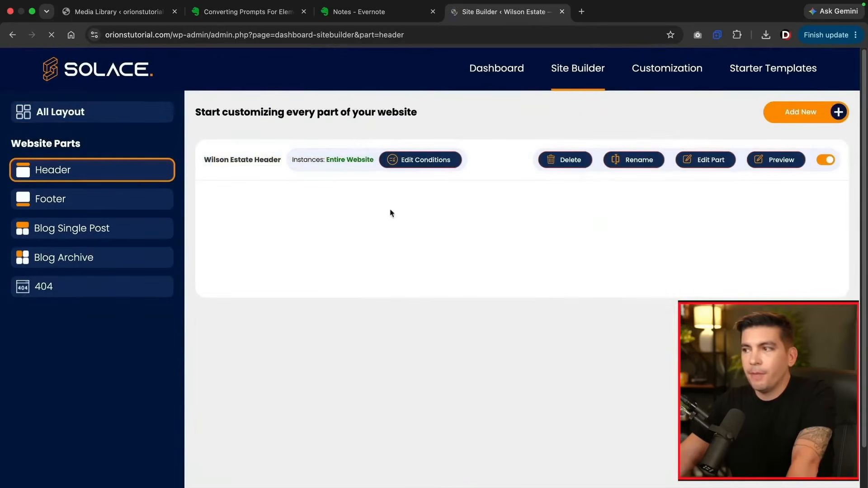
click(696, 160)
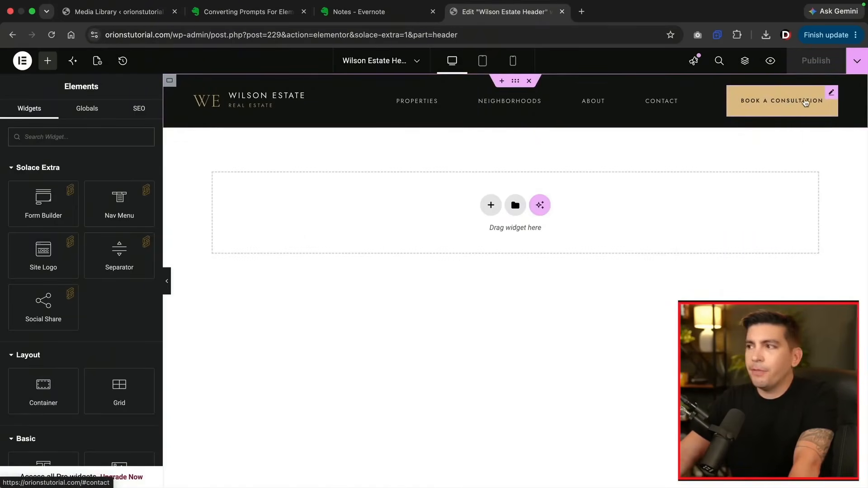
Set the header's Book a Consultation button background to the orange Text Selection Background global color, #FF8C00.
click(831, 93)
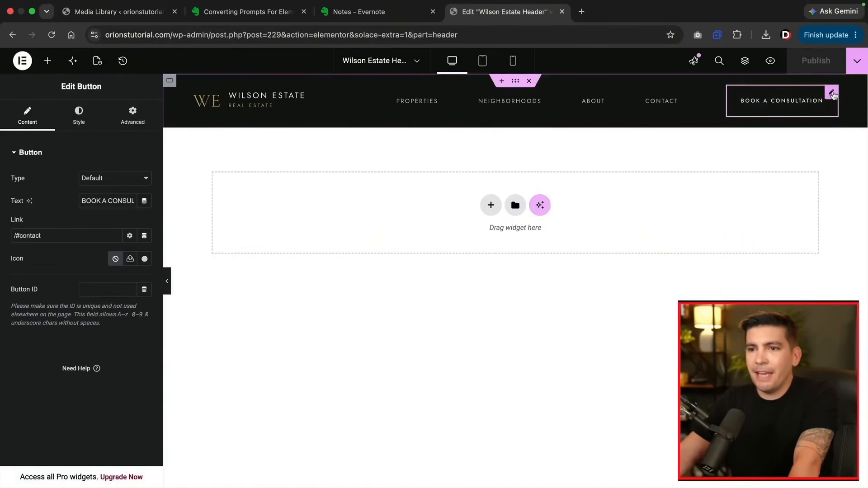
click(73, 116)
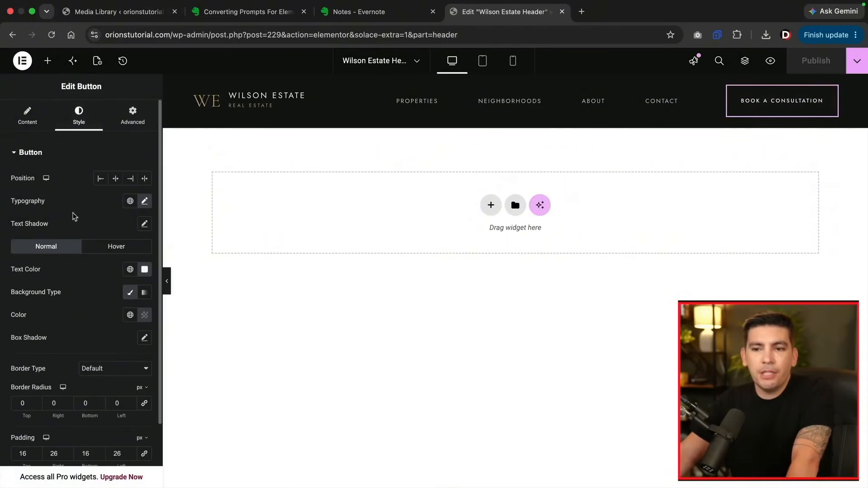
click(131, 316)
click(74, 296)
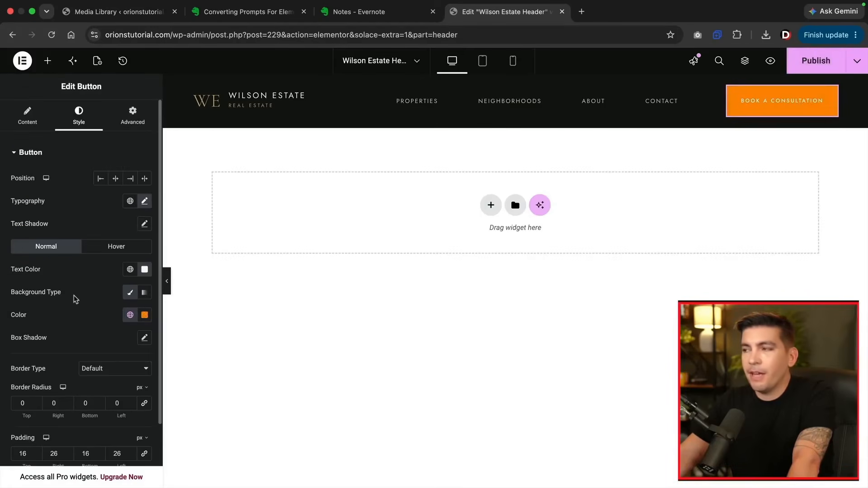
Review the header button's color picker and the global colors list, and select the header's navigation menu.
click(145, 315)
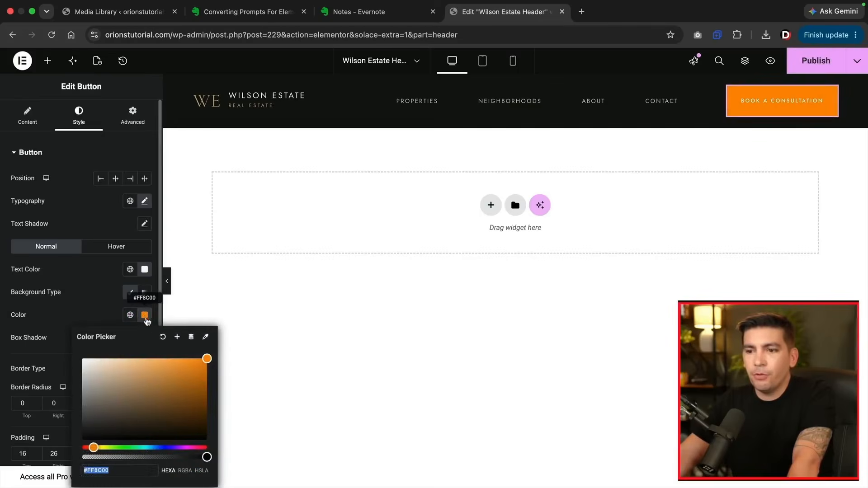
click(130, 317)
scroll(93, 250, down, 3)
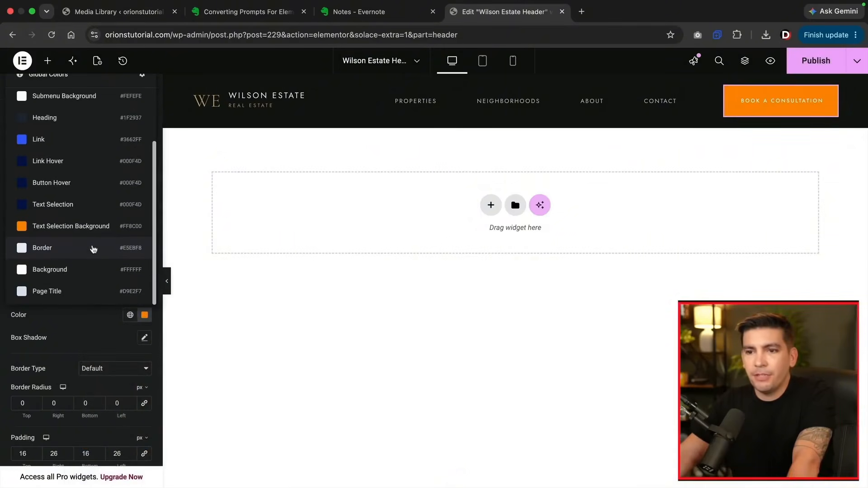
scroll(93, 249, up, 3)
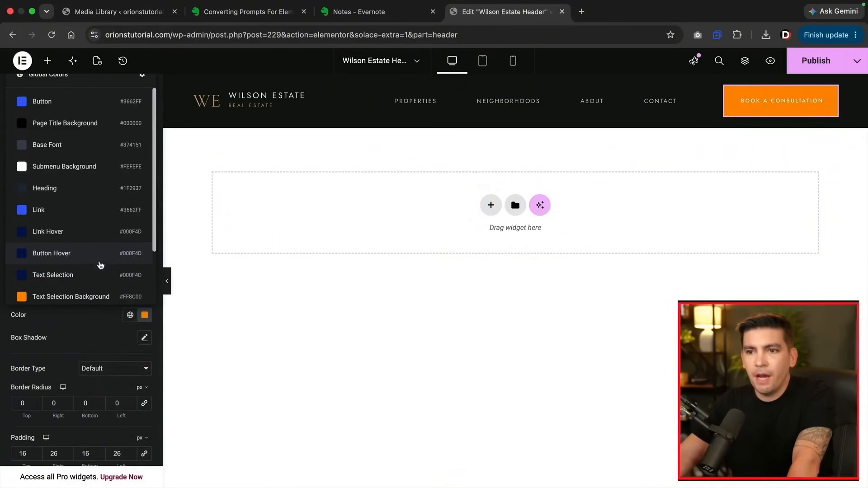
click(331, 285)
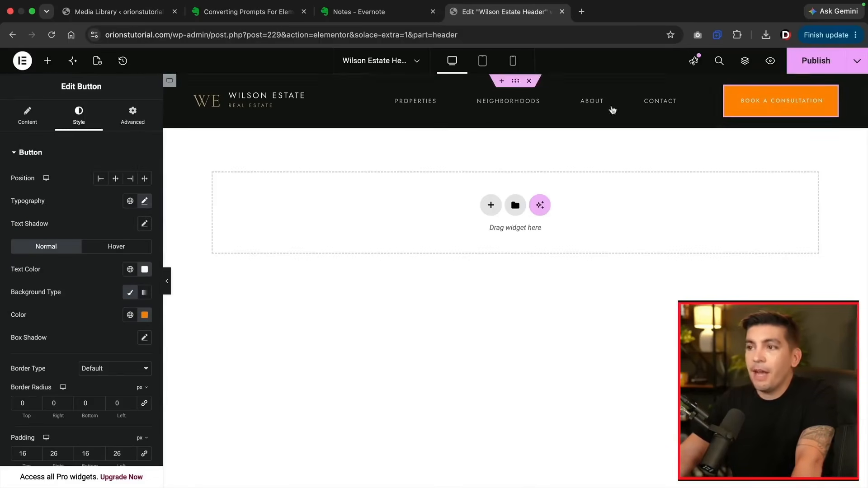
click(404, 105)
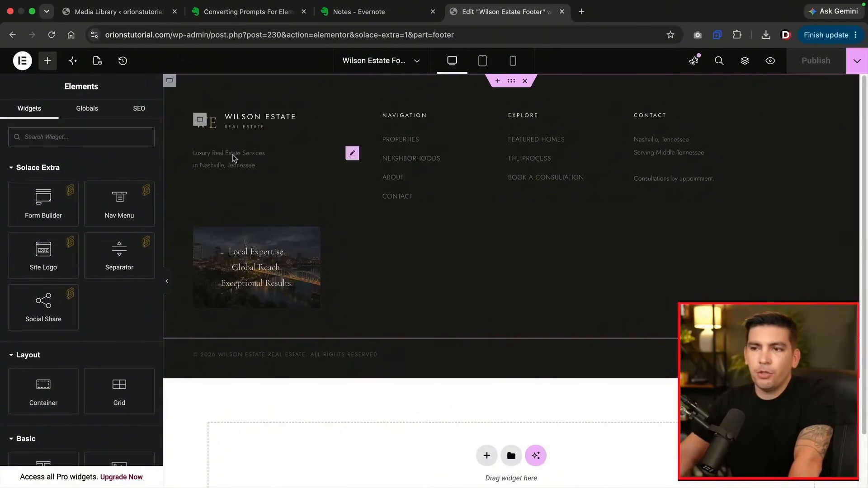
Set the footer's main container to No Wrap so its columns stay in a single line.
click(170, 81)
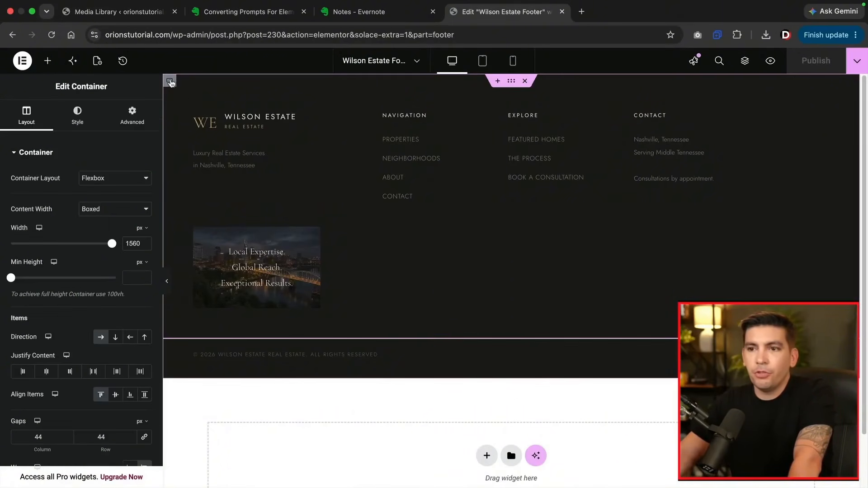
scroll(128, 333, down, 4)
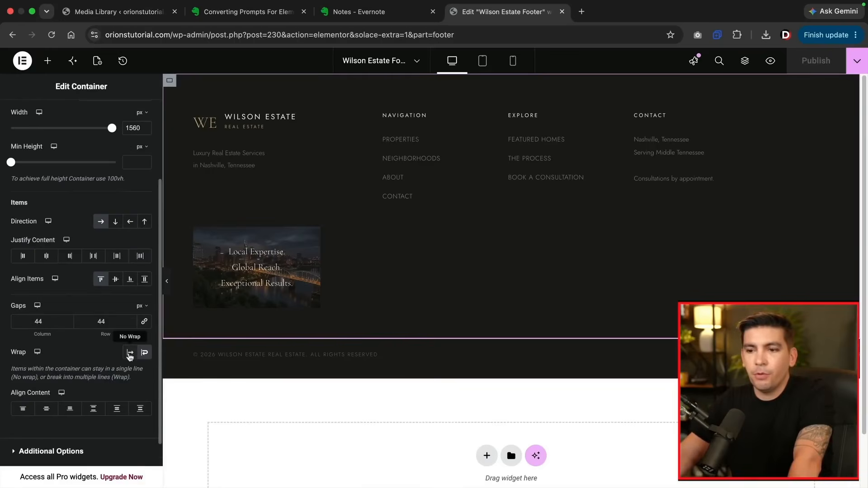
click(129, 355)
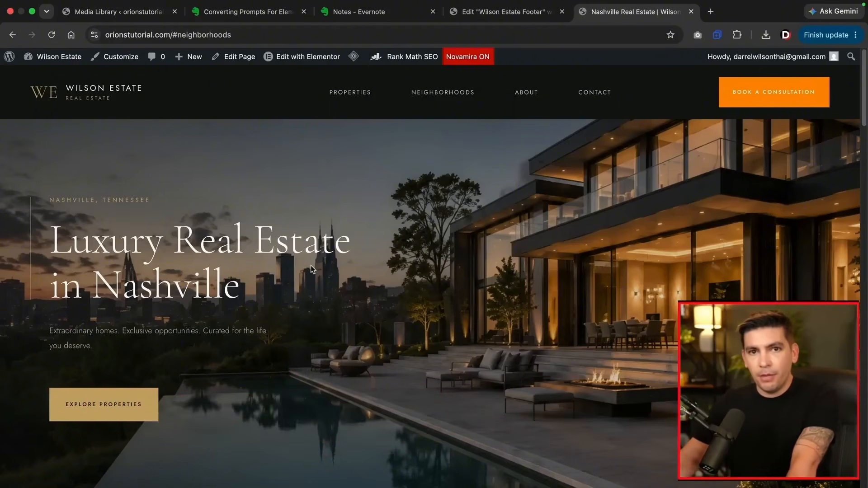
Examine the live homepage's hero, Properties, About and Neighborhoods sections for layout problems and duplicated content.
scroll(311, 265, down, 10)
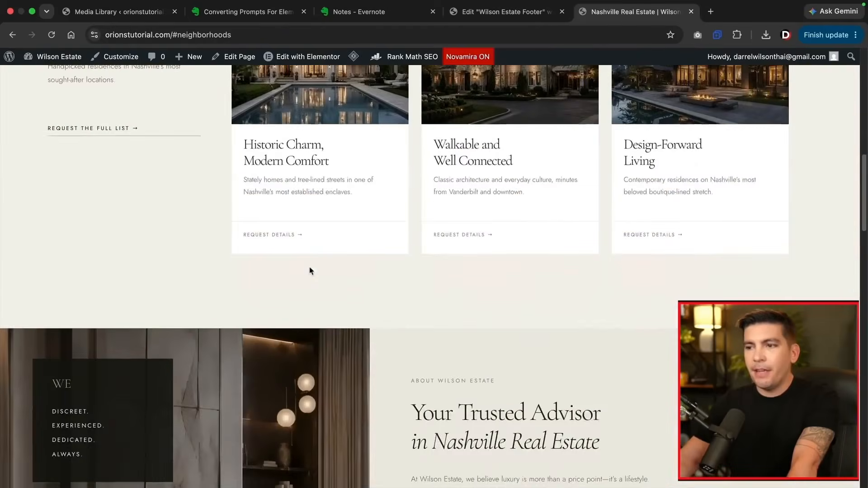
scroll(309, 271, up, 7)
scroll(308, 270, up, 4)
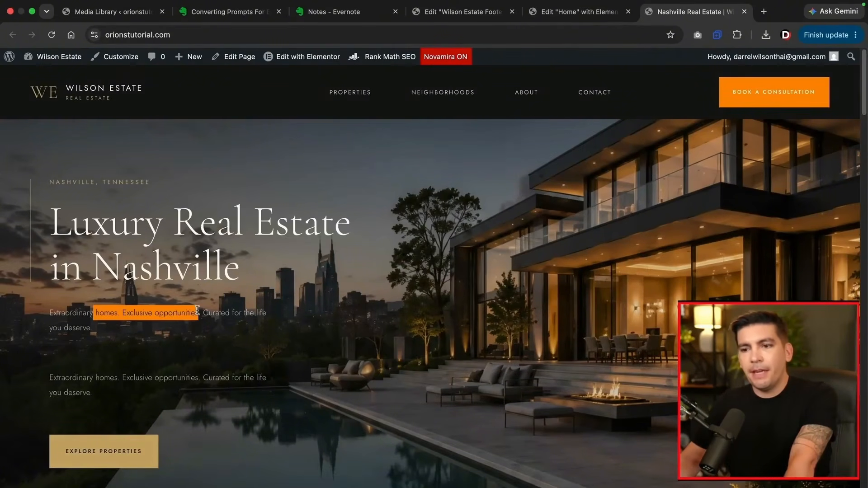
scroll(197, 312, down, 10)
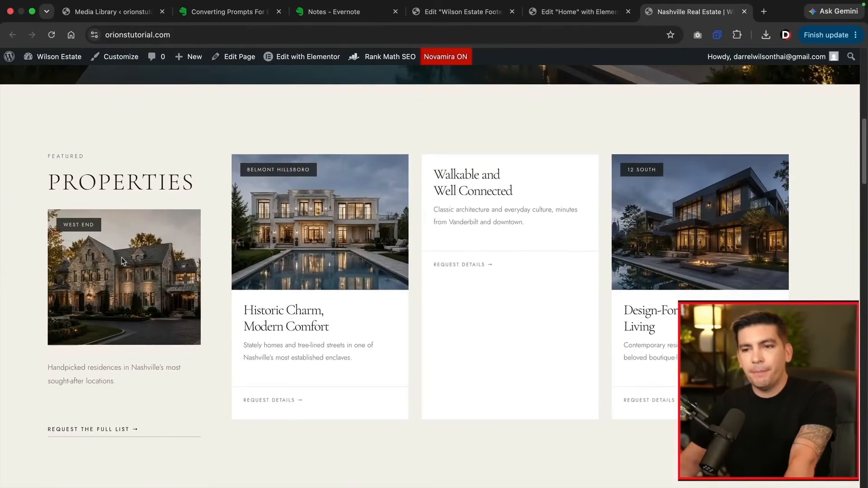
scroll(122, 261, down, 10)
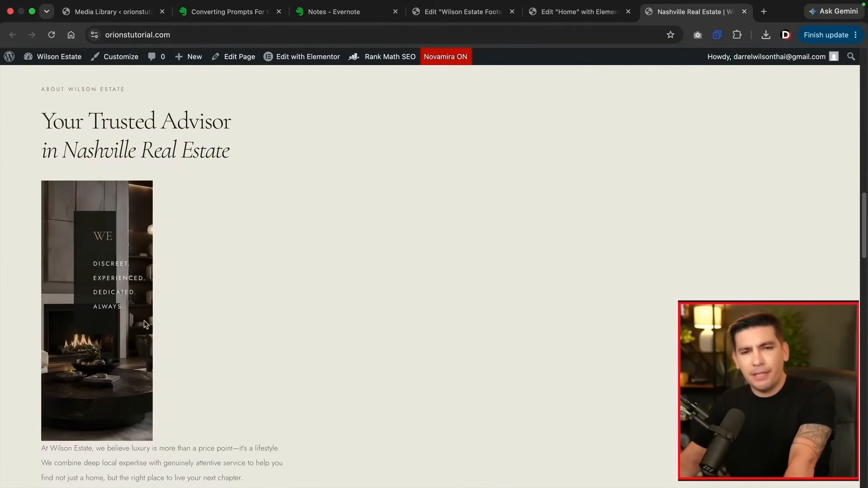
scroll(145, 324, down, 8)
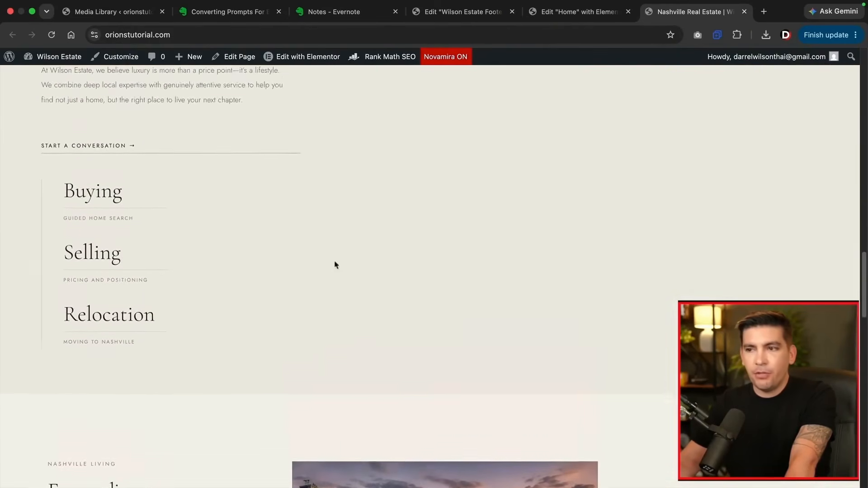
scroll(471, 350, down, 7)
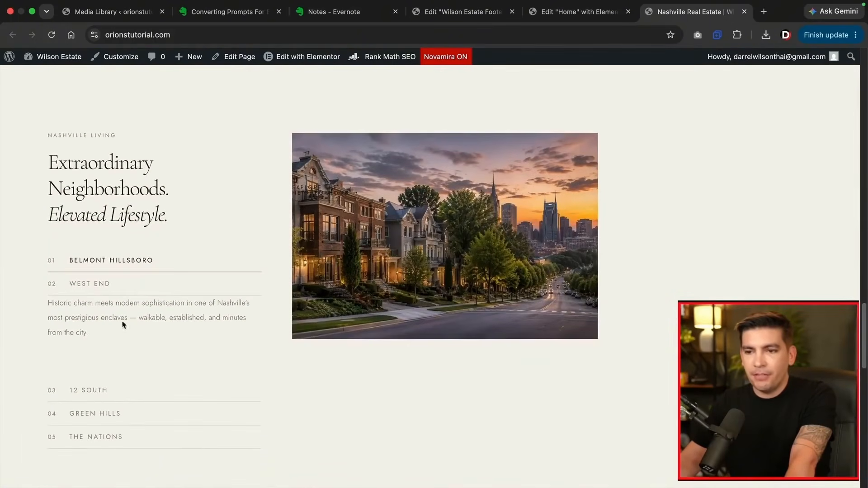
scroll(123, 323, down, 9)
scroll(125, 324, up, 10)
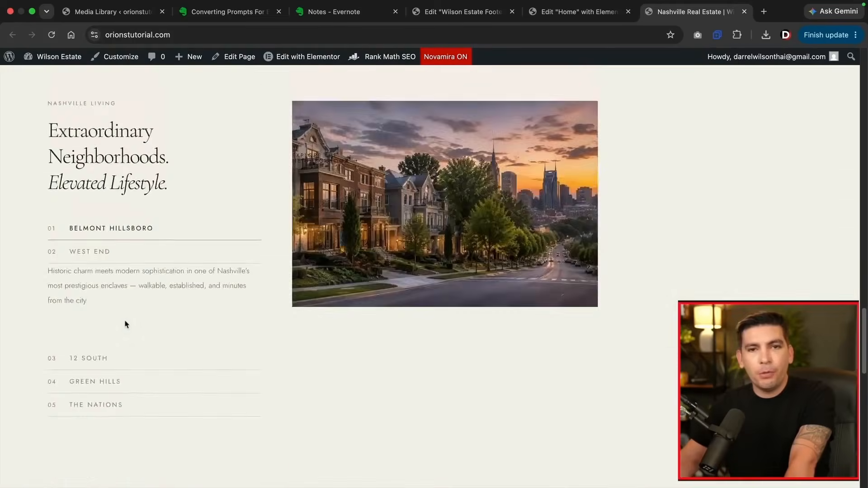
scroll(126, 324, up, 20)
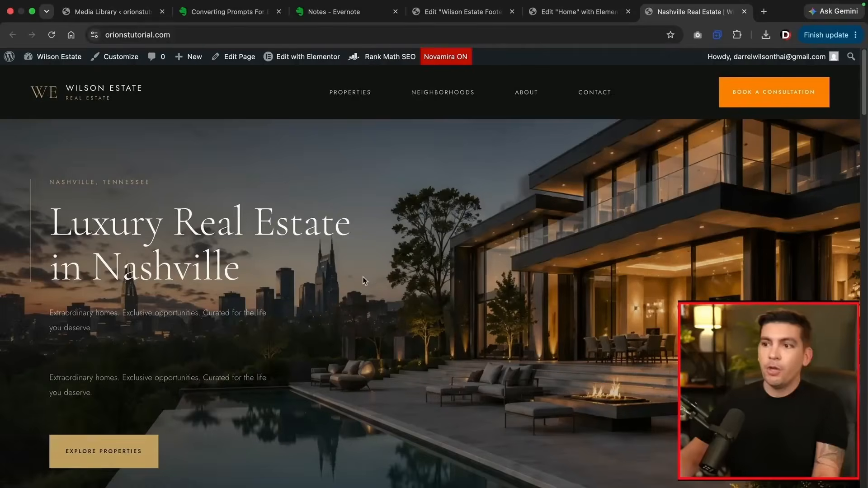
Capture a full-page screenshot of the live homepage, attach it to the Claude chat, and preview the attachment.
click(697, 35)
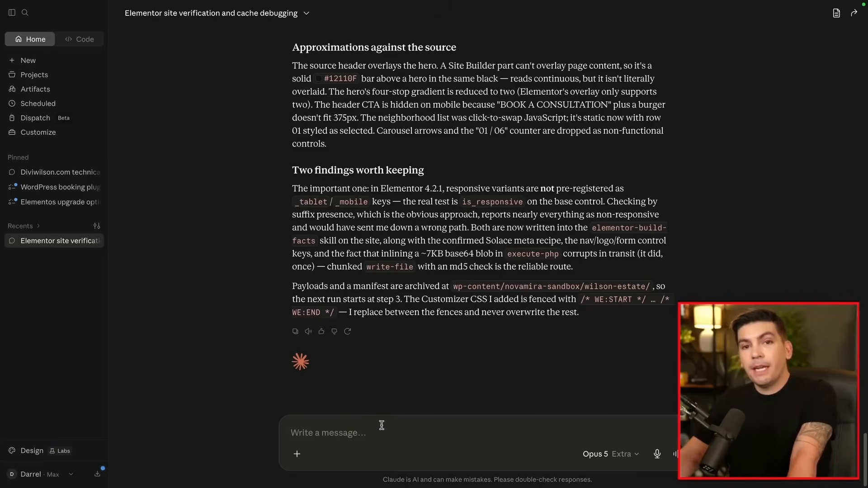
click(297, 454)
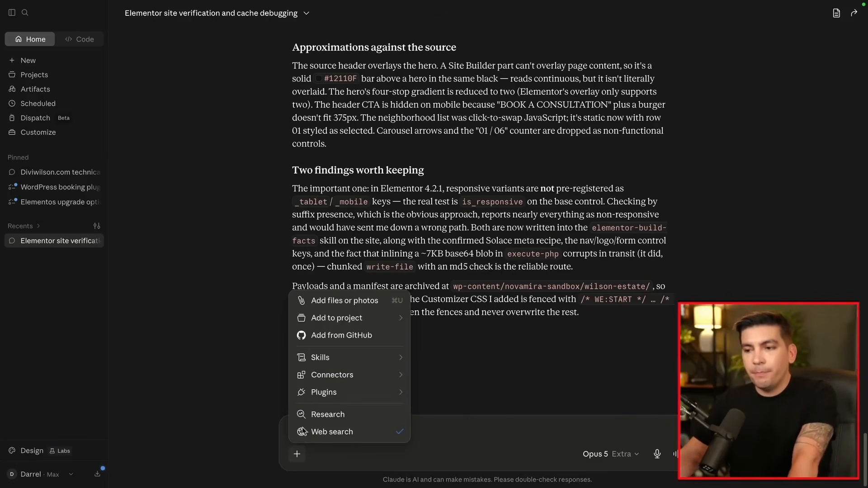
click(335, 300)
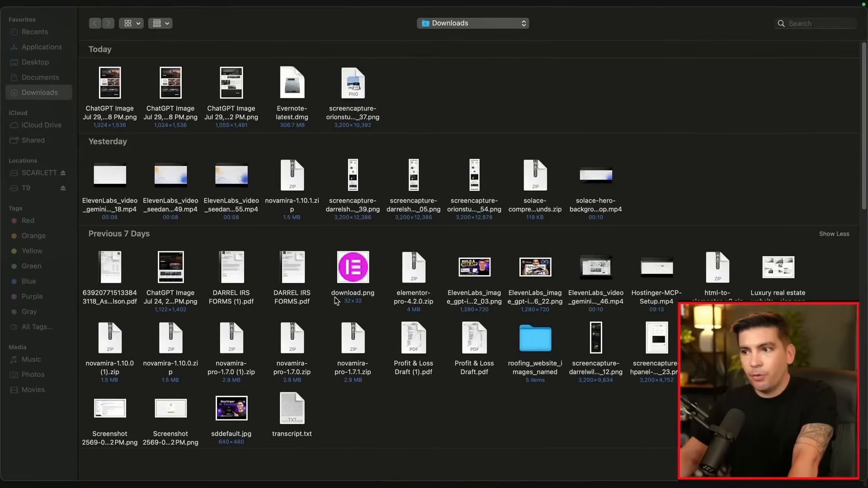
double_click(352, 83)
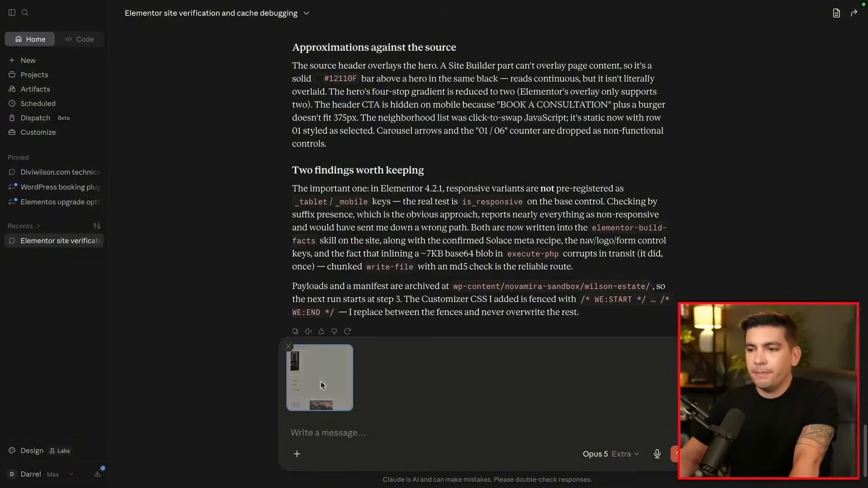
click(321, 381)
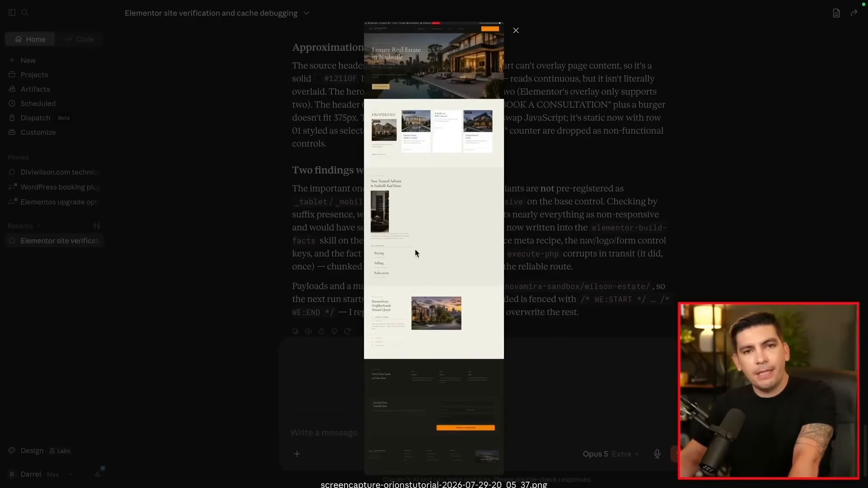
click(516, 31)
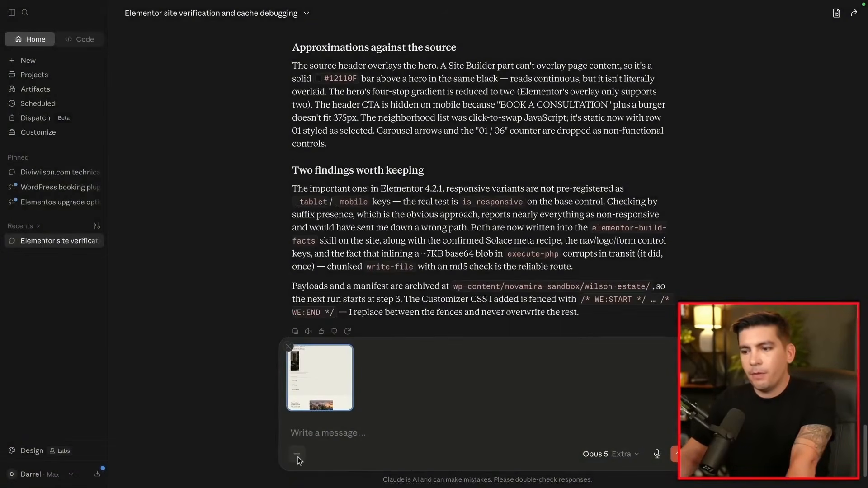
Preview the original design mockup, ChatGPT Image Jul 29, 2026, 06_51_32 PM.png, and attach it from Downloads to the chat message.
click(297, 455)
click(345, 301)
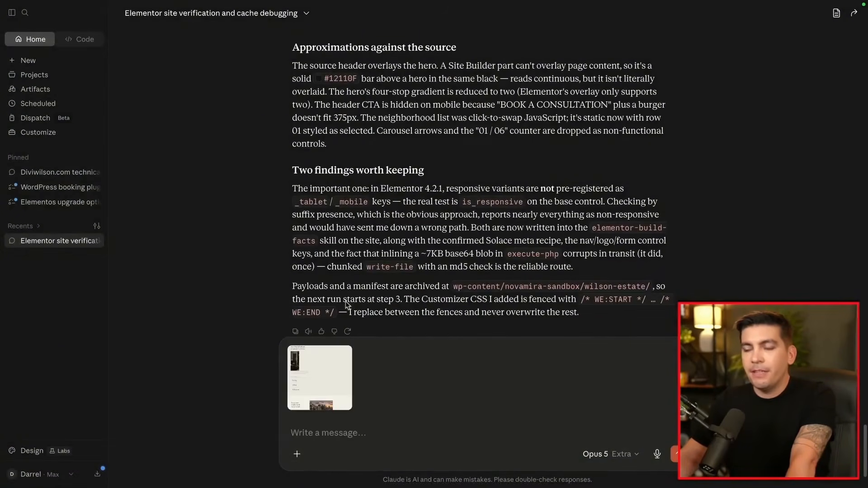
click(235, 88)
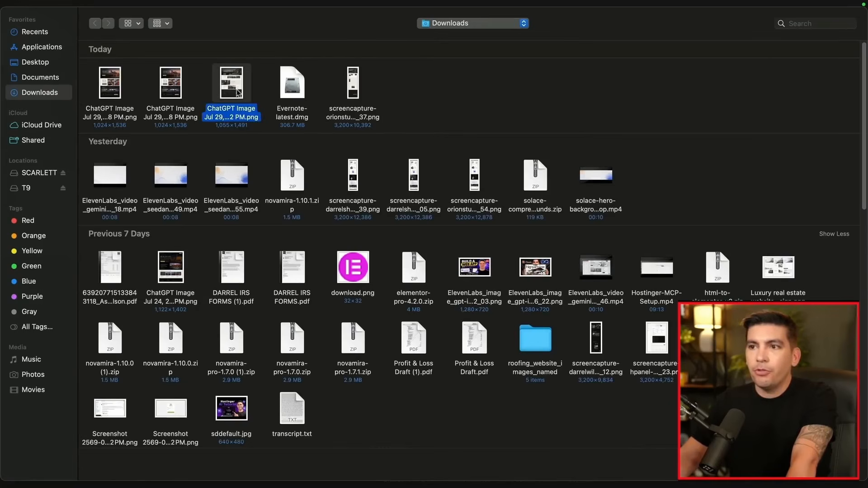
right_click(237, 92)
click(264, 134)
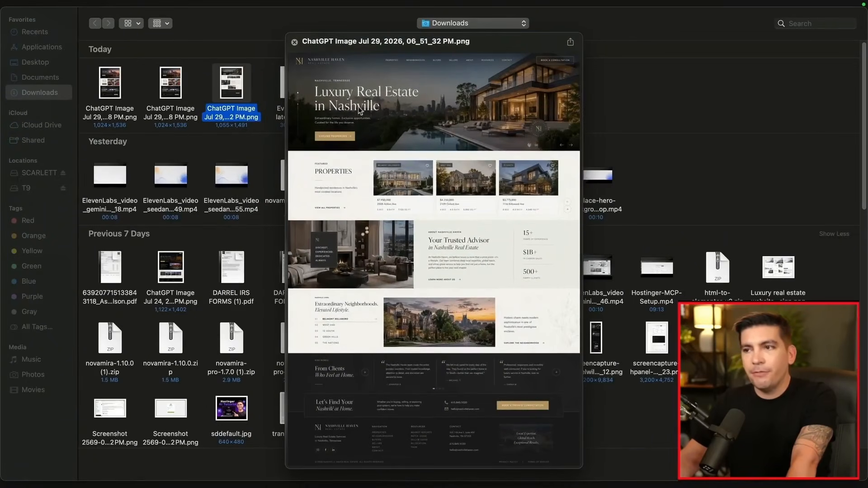
click(295, 42)
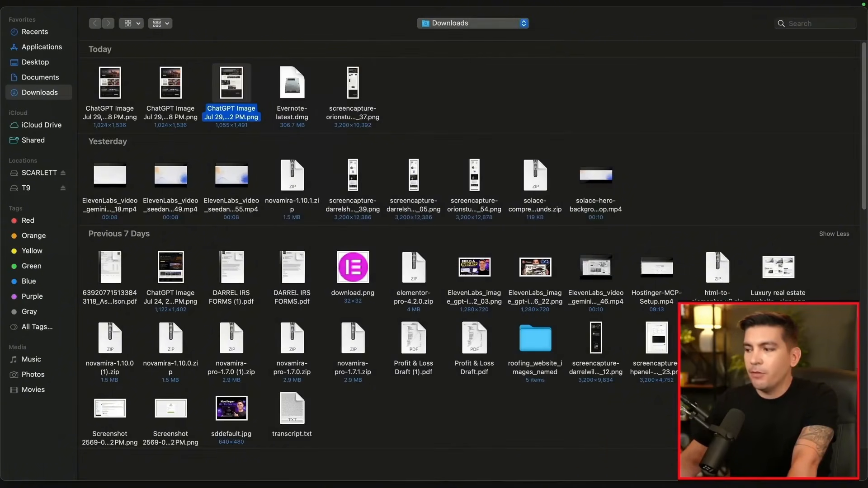
click(839, 465)
Paste the prepared prompt into the Claude message with the two attached images.
click(322, 435)
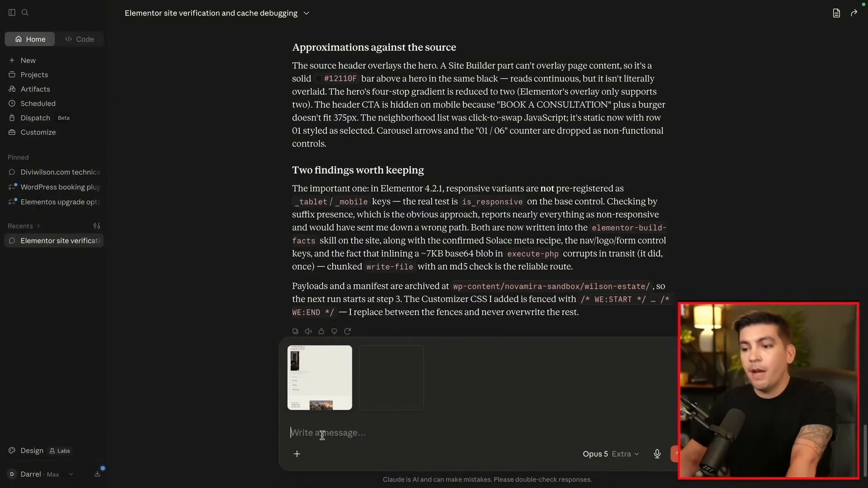
right_click(321, 435)
click(344, 456)
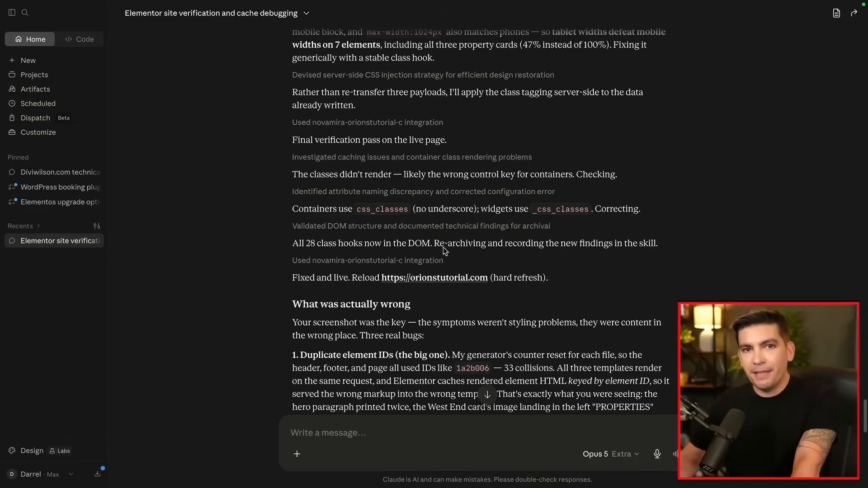
Read Claude's work log and its "What was actually wrong" explanation of the homepage bugs.
scroll(395, 215, up, 5)
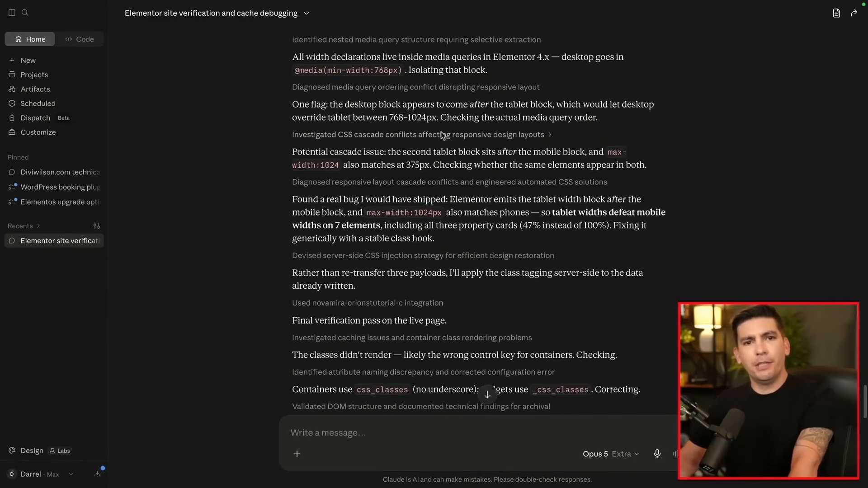
scroll(441, 132, down, 4)
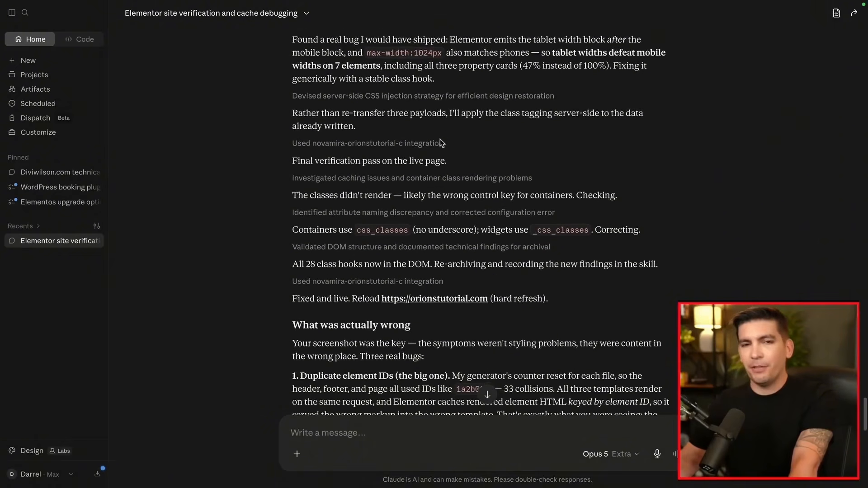
scroll(441, 143, down, 2)
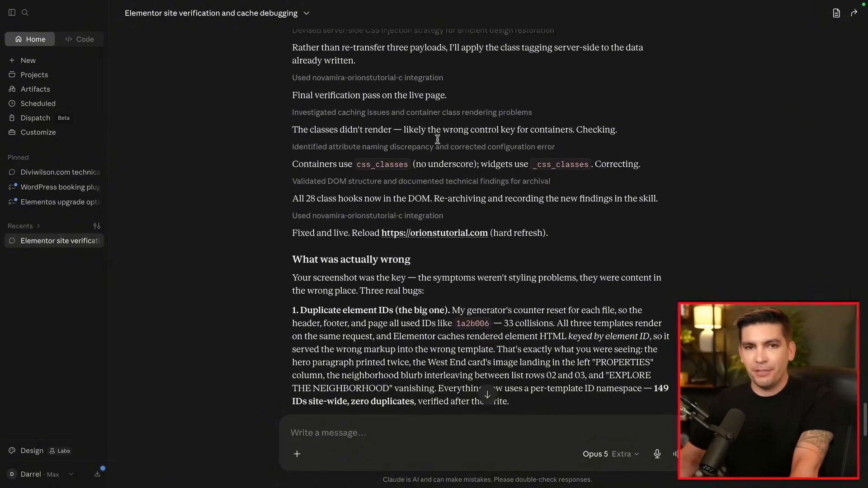
scroll(437, 139, down, 3)
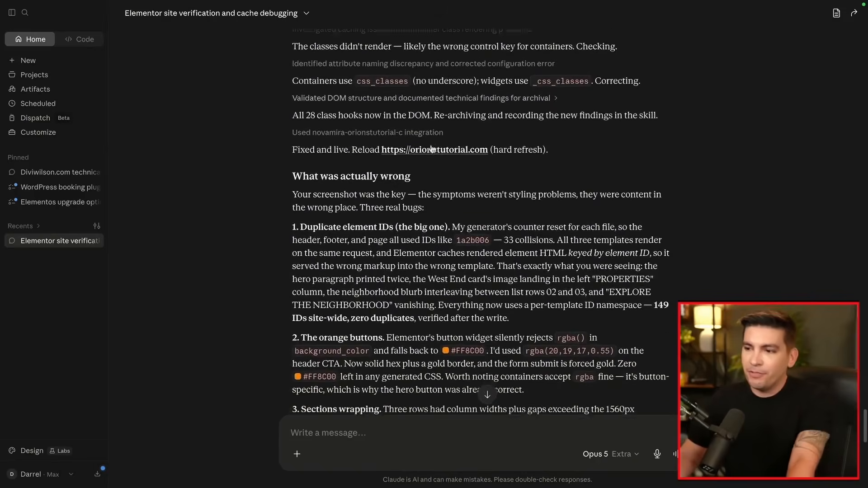
scroll(432, 149, down, 4)
scroll(427, 150, up, 6)
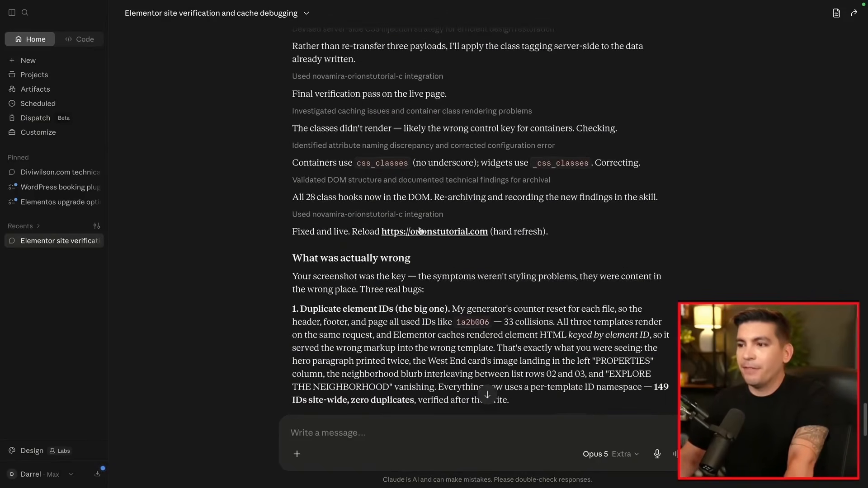
Open orionstutorial.com from Claude's reply and inspect the homepage's header button, every section, the consultation form and the footer.
click(420, 231)
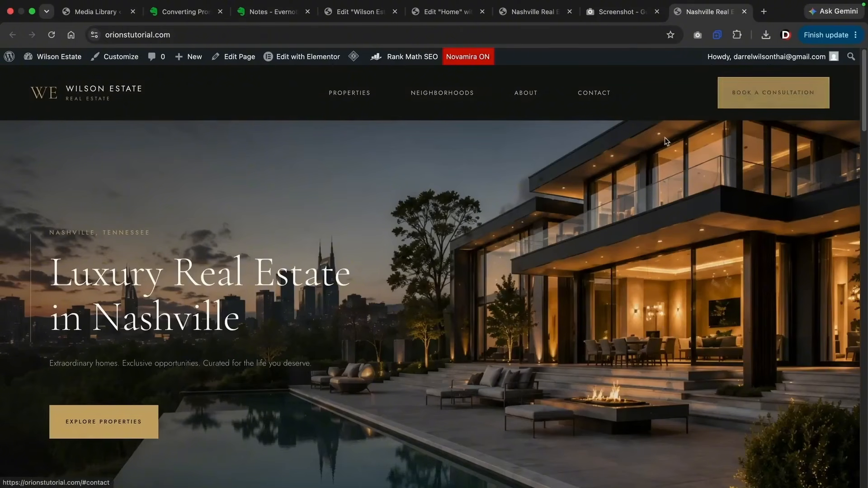
scroll(447, 246, down, 3)
scroll(446, 246, down, 7)
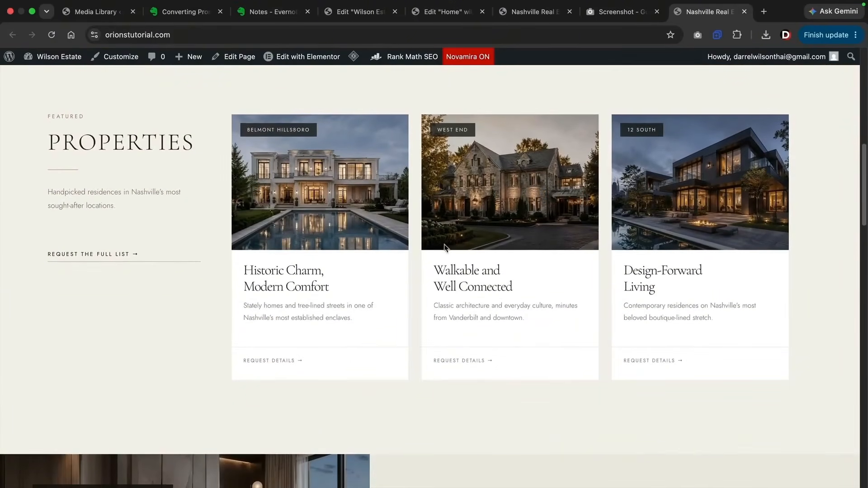
scroll(444, 246, down, 7)
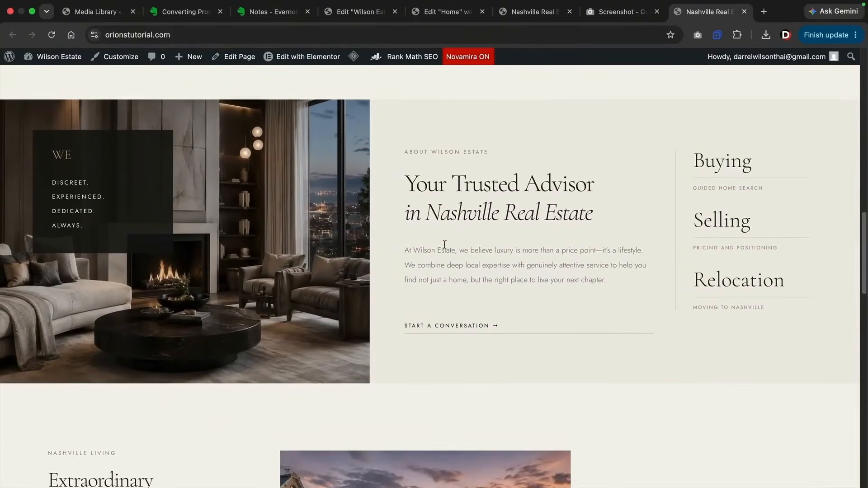
scroll(444, 244, up, 1)
scroll(639, 267, down, 1)
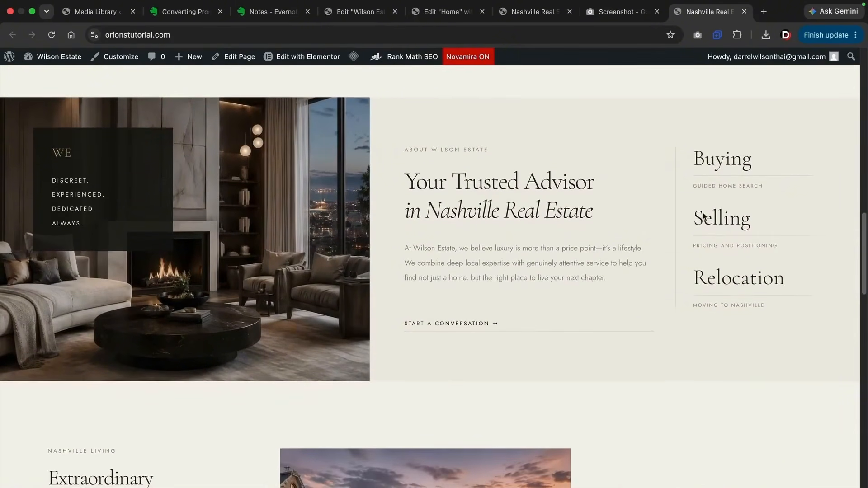
scroll(739, 234, down, 6)
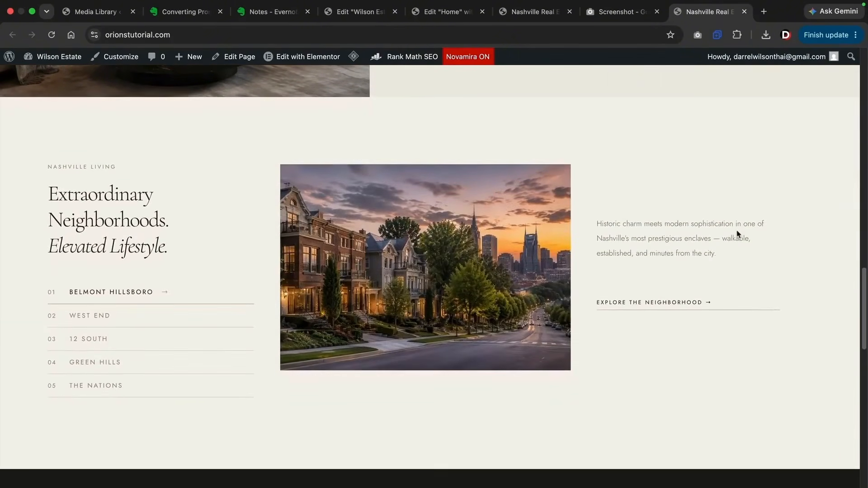
scroll(415, 290, down, 11)
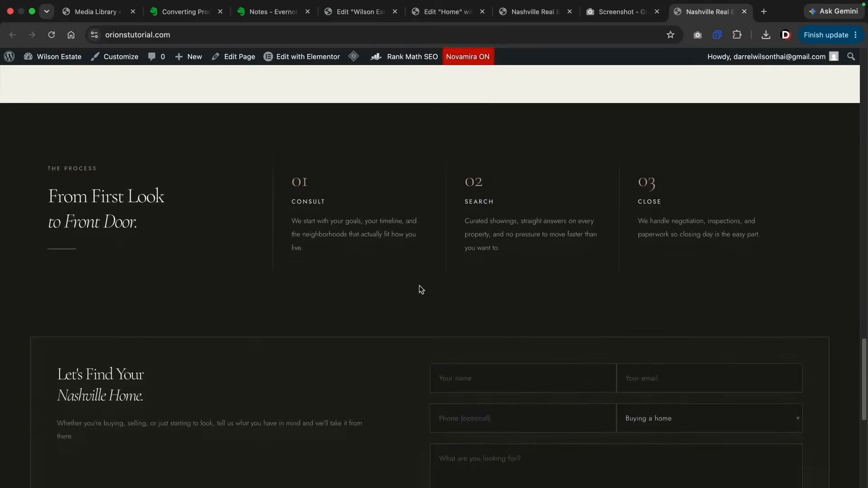
scroll(420, 287, down, 4)
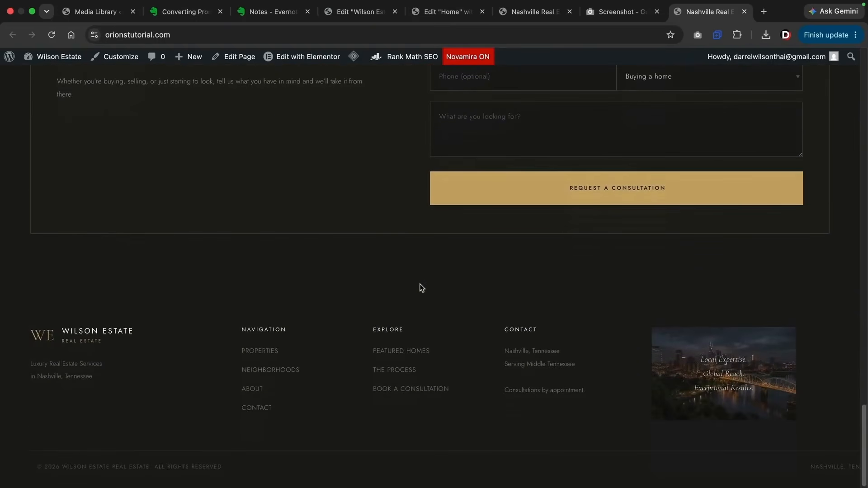
Ask Claude to create an about us page carrying the website's style and design and to add it to the menu.
scroll(421, 287, up, 20)
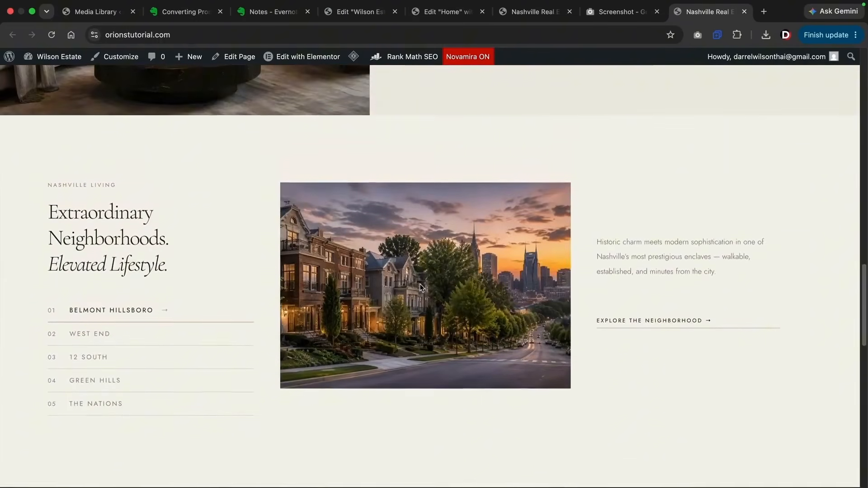
scroll(420, 288, up, 15)
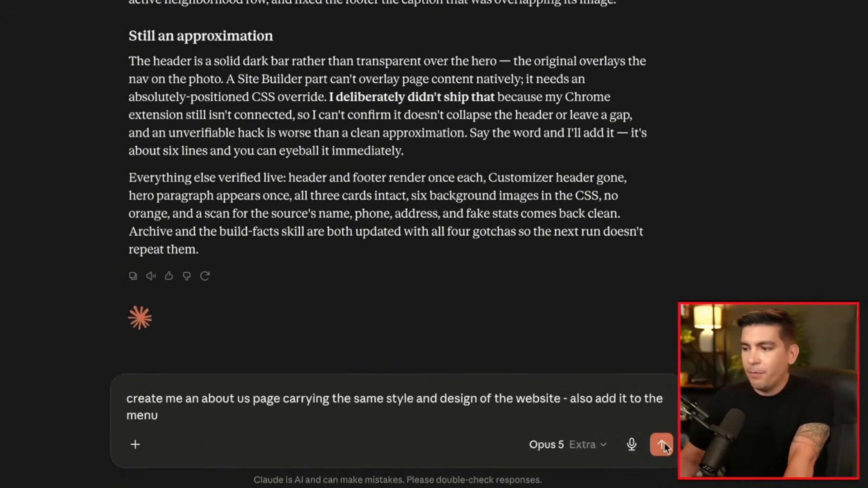
click(655, 442)
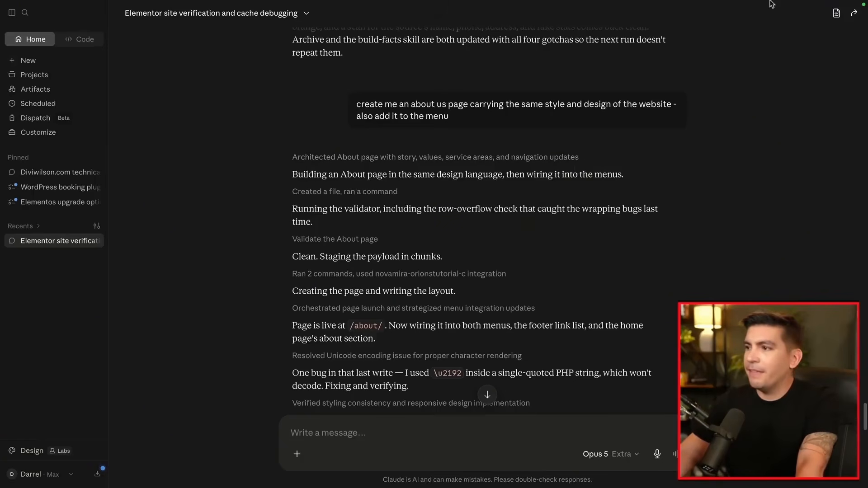
Read Claude's work log for the About page and open the orionstutorial.com/about/ link from its reply.
mouse_move(771, 3)
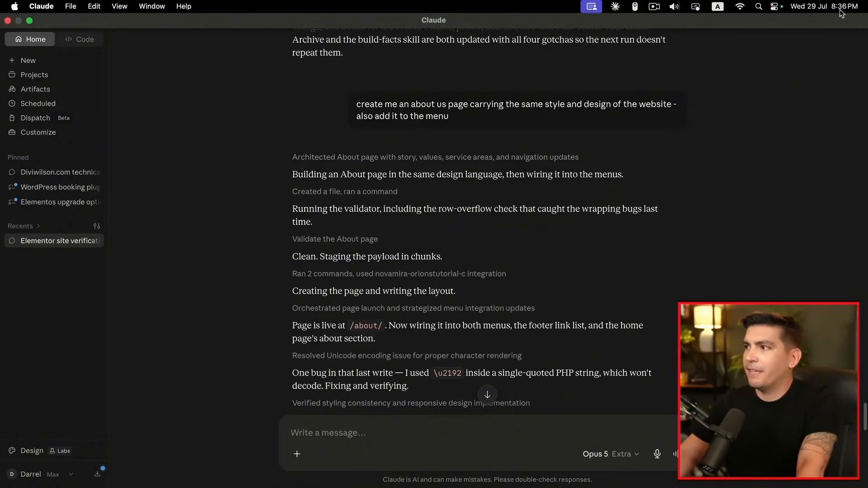
scroll(441, 220, down, 10)
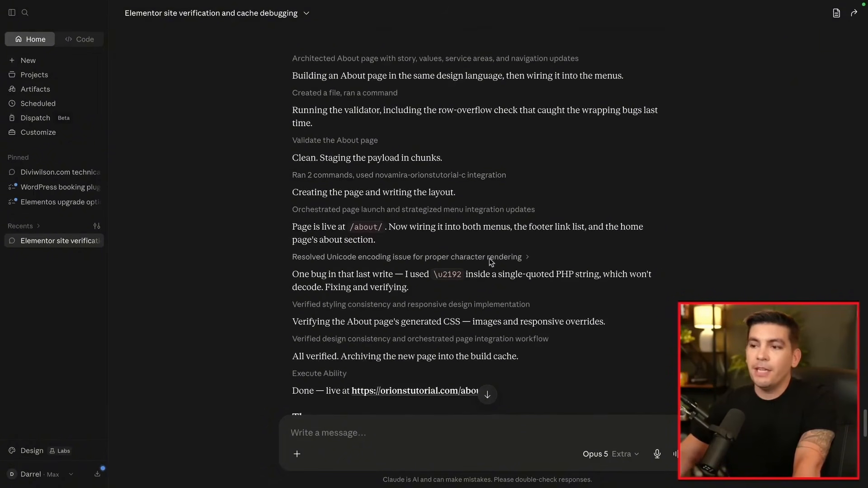
scroll(429, 169, up, 1)
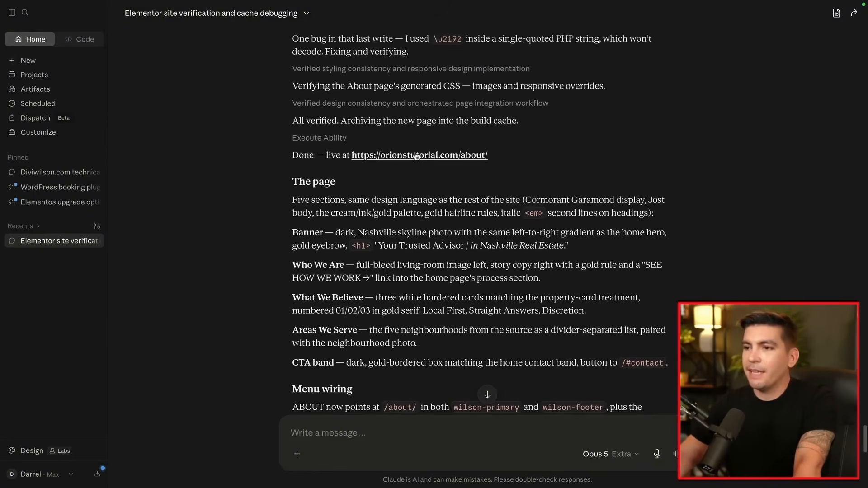
click(416, 156)
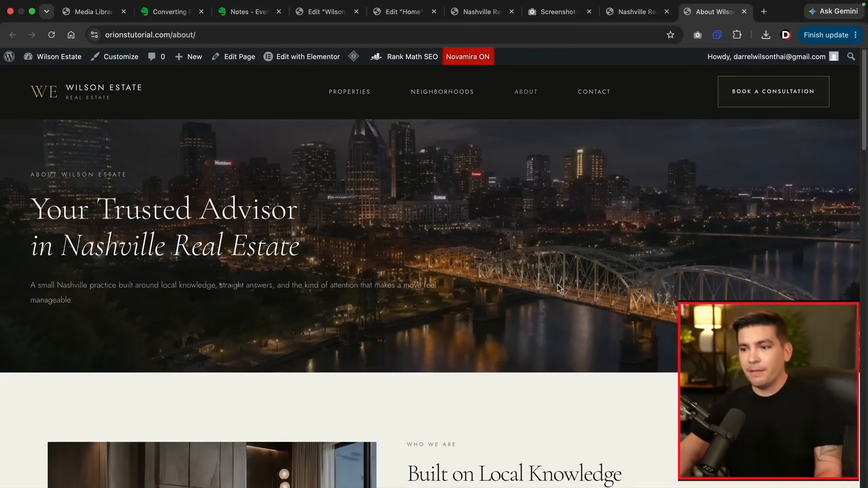
Inspect the About page from its skyline banner through the Who We Are, What We Believe and Areas We Serve sections to the footer.
scroll(559, 290, down, 6)
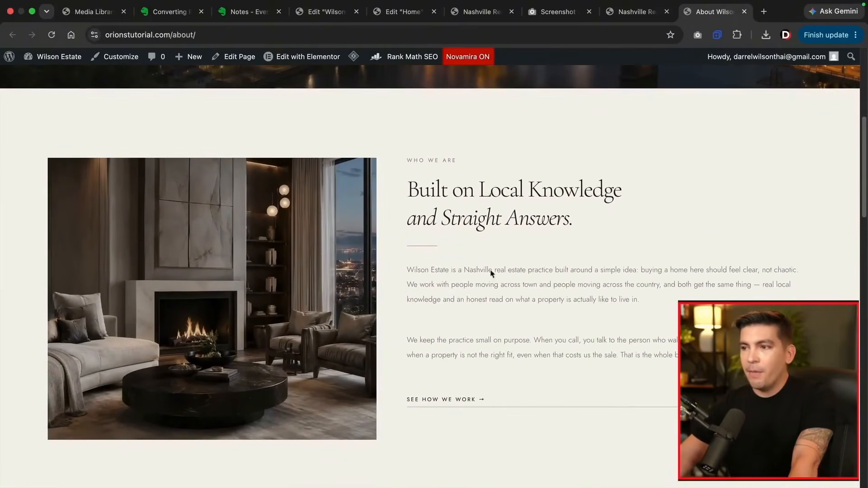
scroll(505, 281, down, 7)
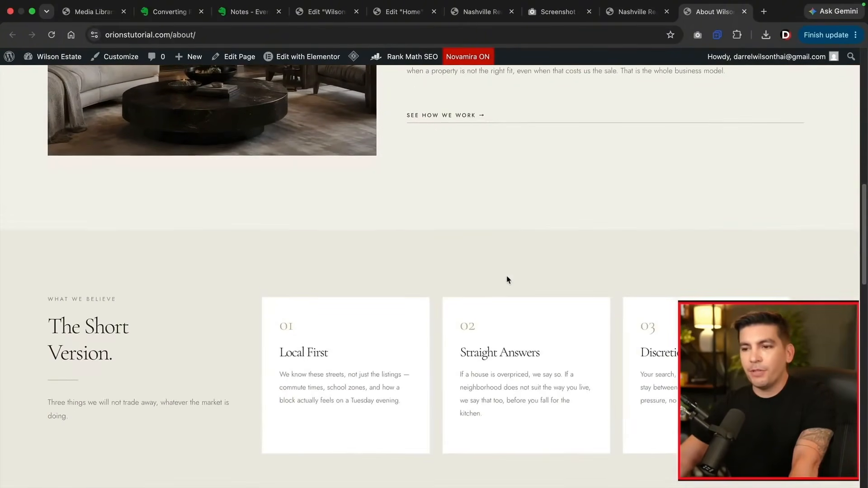
scroll(507, 279, down, 8)
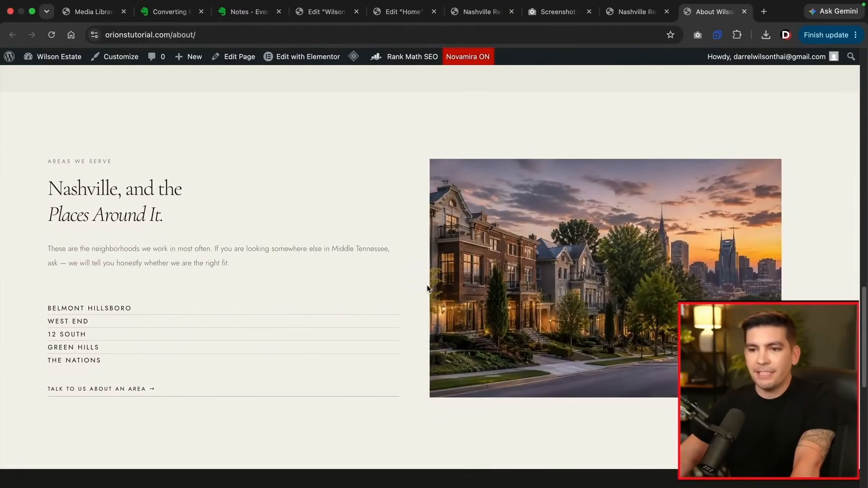
scroll(427, 287, down, 7)
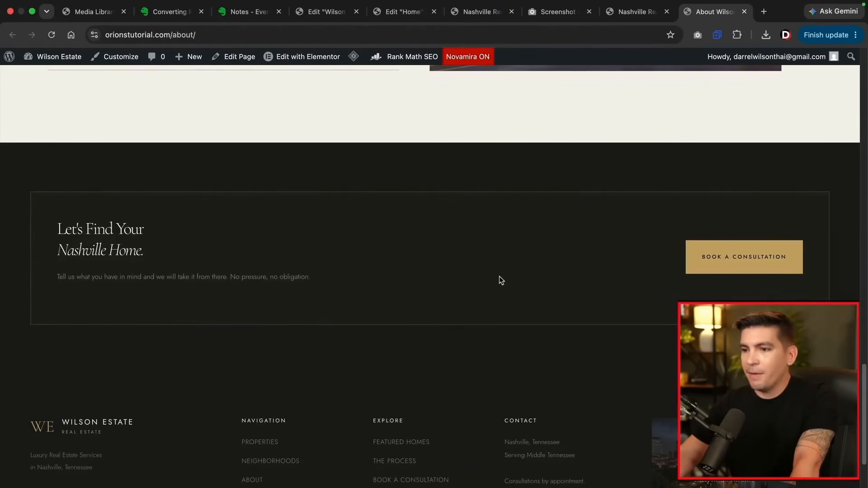
scroll(500, 277, down, 2)
scroll(532, 335, up, 17)
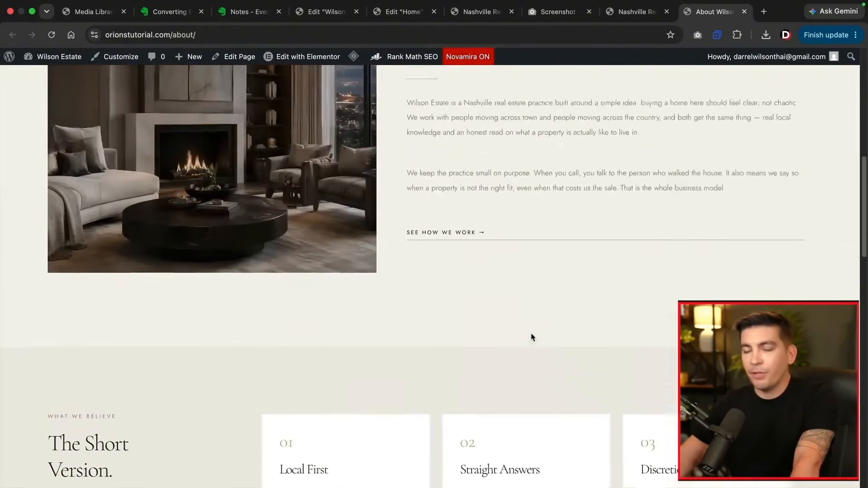
scroll(532, 337, up, 10)
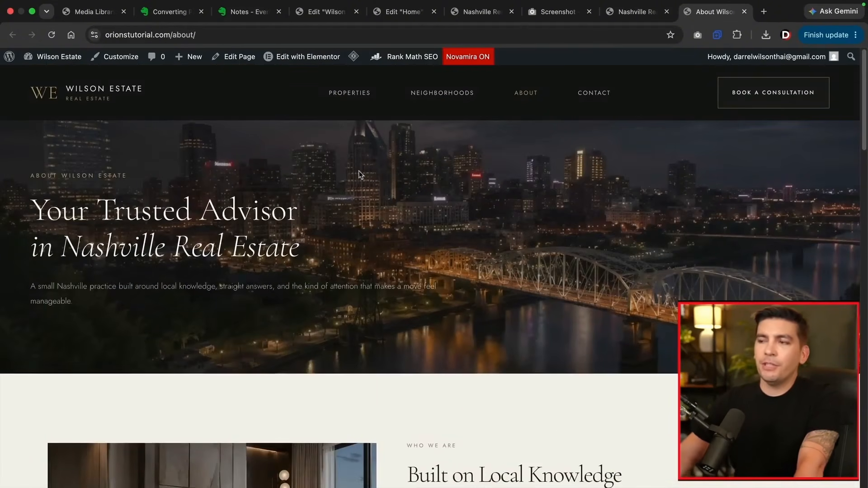
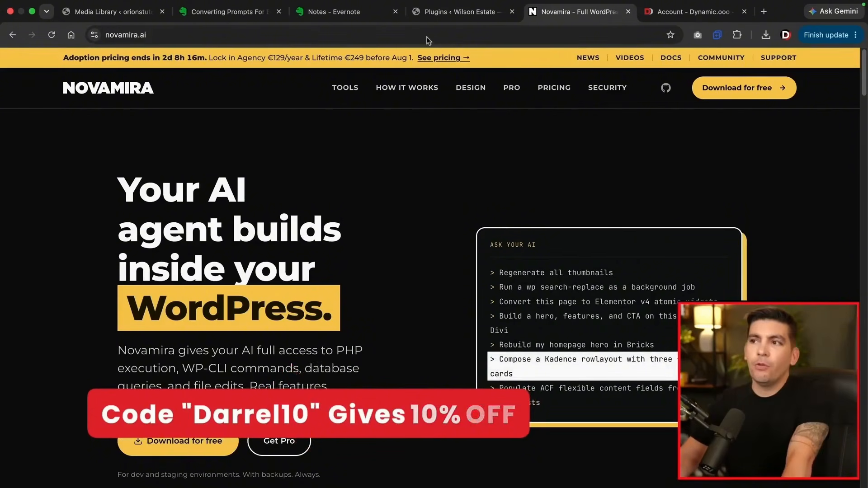
Review the installed plugins list in the Wilson Estate WordPress dashboard.
click(451, 14)
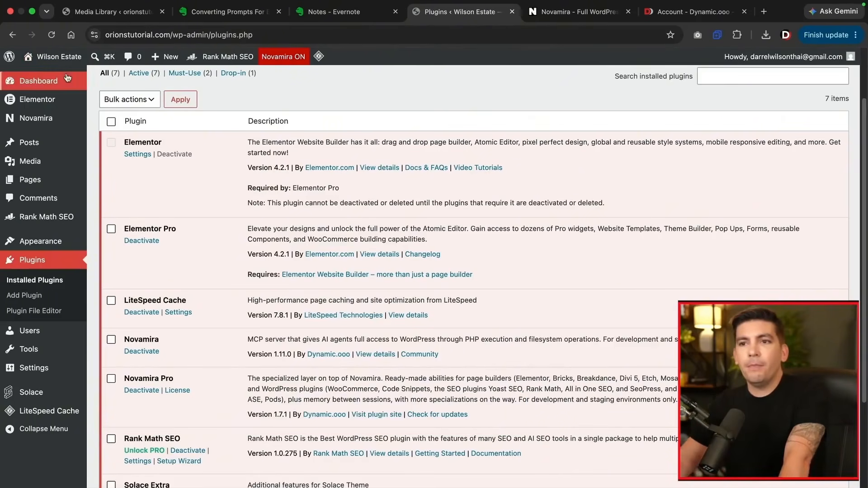
mouse_move(62, 74)
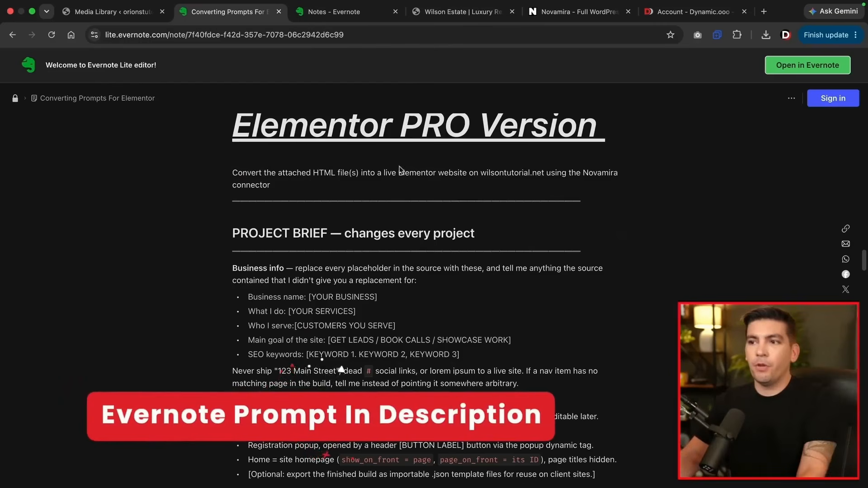
Copy the complete Elementor PRO Version conversion prompt from the Converting Prompts For Elementor note.
scroll(377, 197, up, 2)
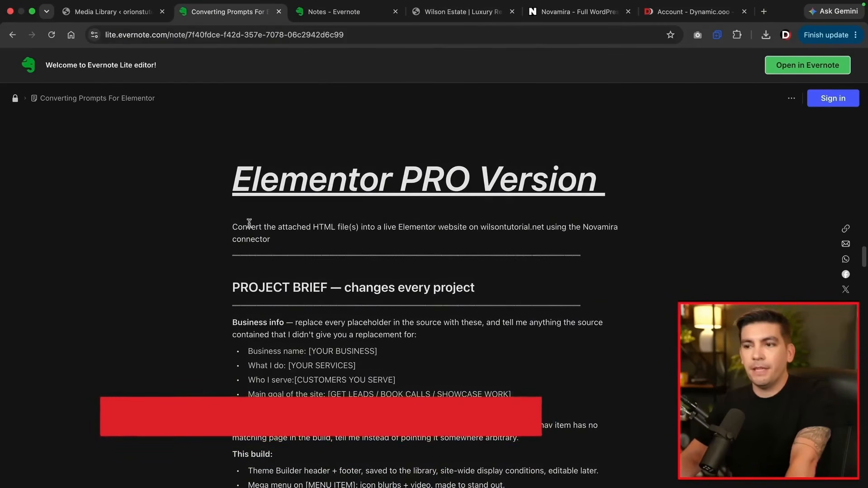
drag(234, 223, 395, 285)
scroll(361, 291, down, 15)
scroll(365, 290, down, 2)
right_click(396, 258)
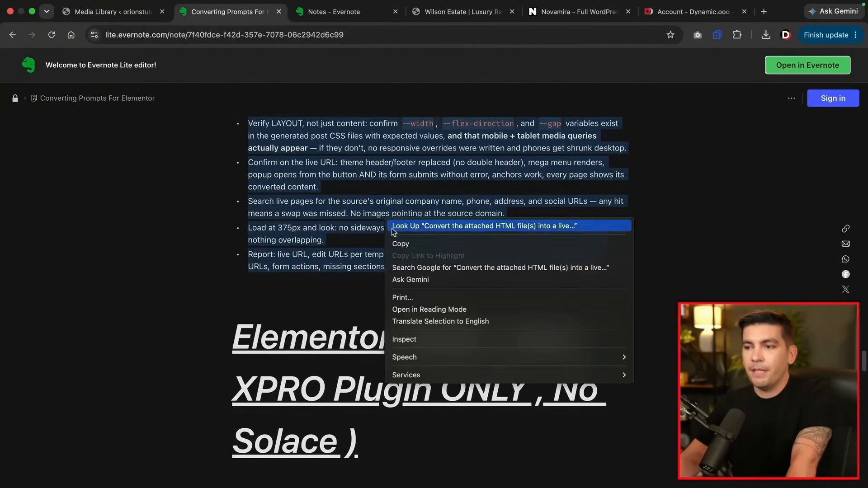
click(407, 241)
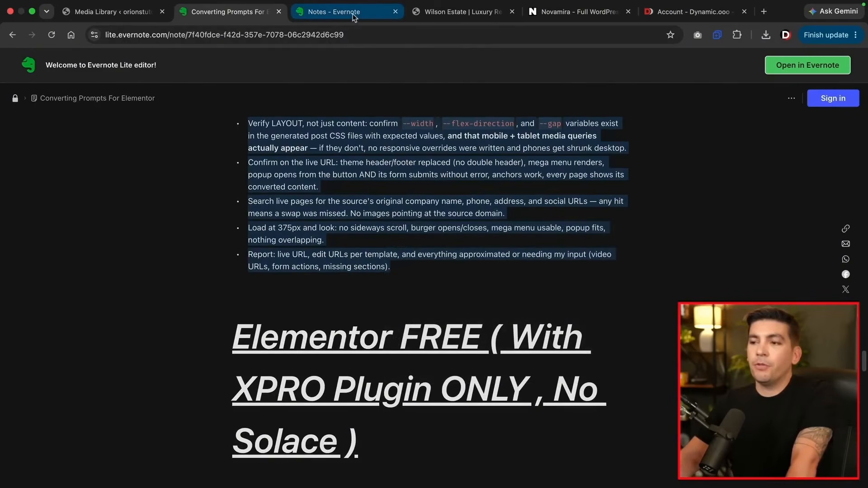
Check the Orionstutorial.com domain in the customised prompt in Evernote Notes and copy the whole prompt through its FINISH section.
click(353, 17)
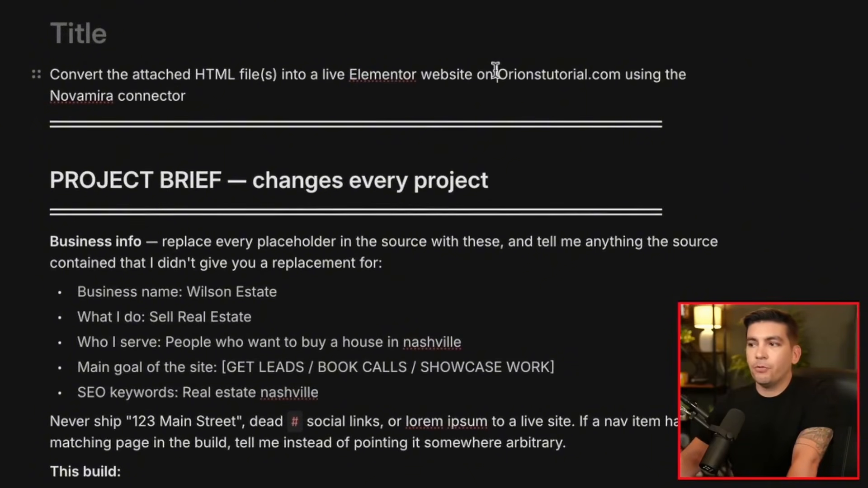
drag(496, 73, 534, 68)
drag(620, 70, 622, 71)
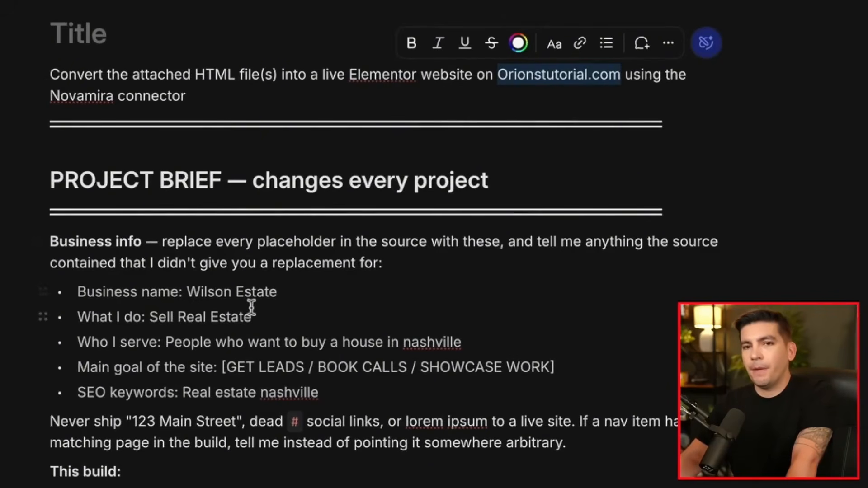
drag(53, 70, 403, 348)
scroll(204, 167, down, 10)
scroll(253, 176, down, 20)
right_click(330, 181)
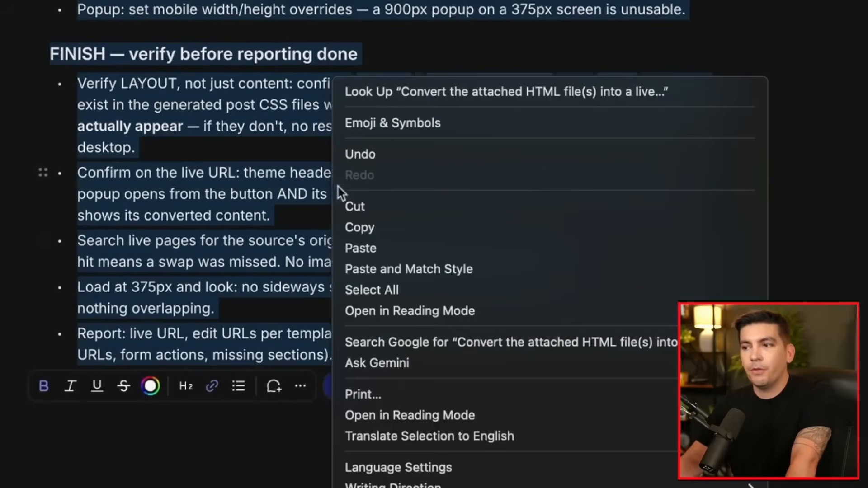
click(380, 232)
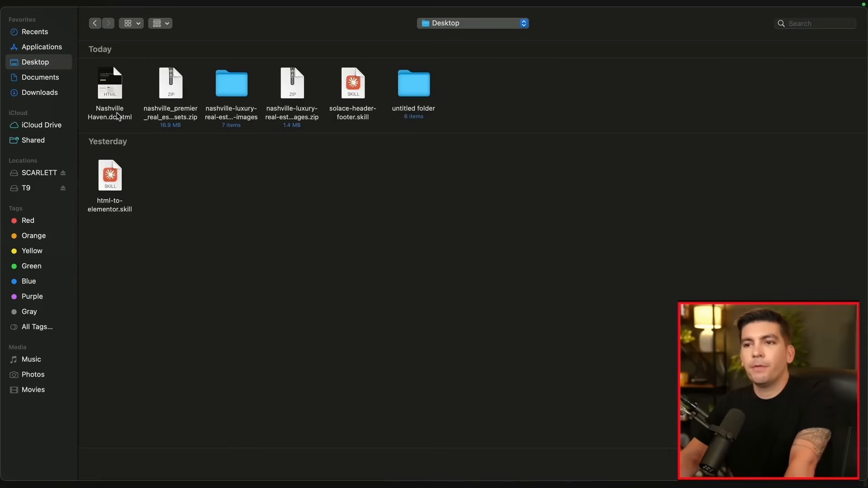
Attach Nashville Haven.dc.html from the Desktop to the Claude message and paste the customised Elementor Pro prompt.
click(116, 117)
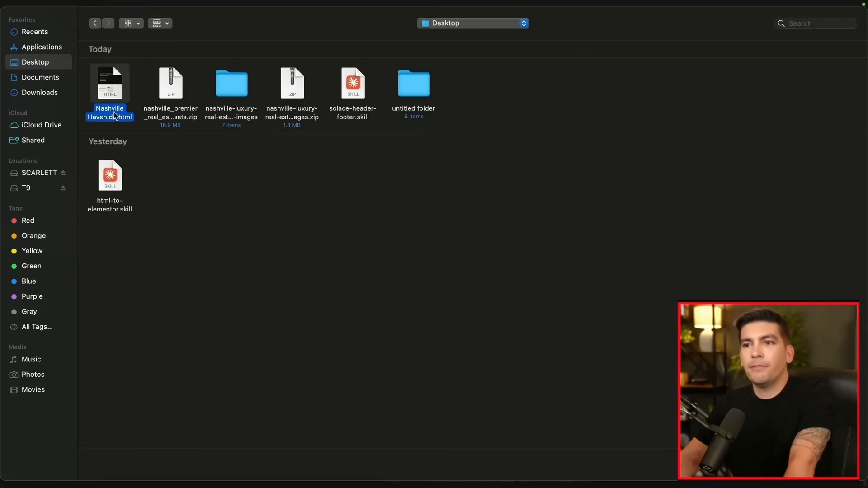
click(841, 464)
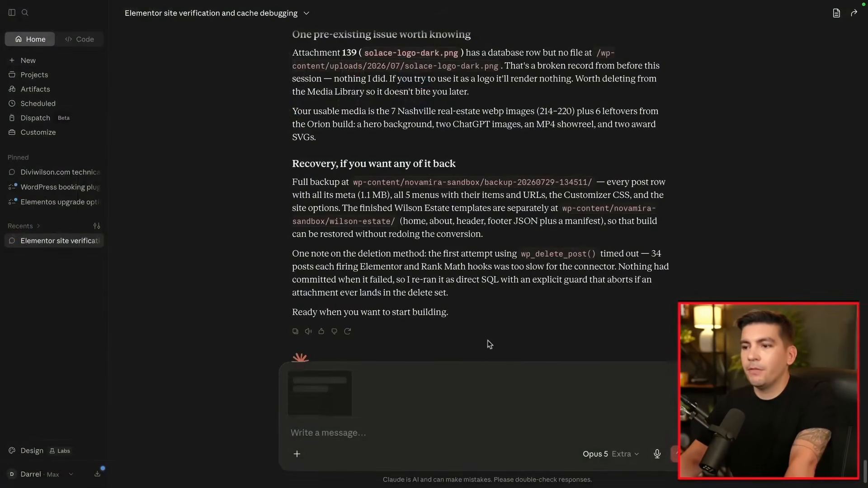
right_click(308, 431)
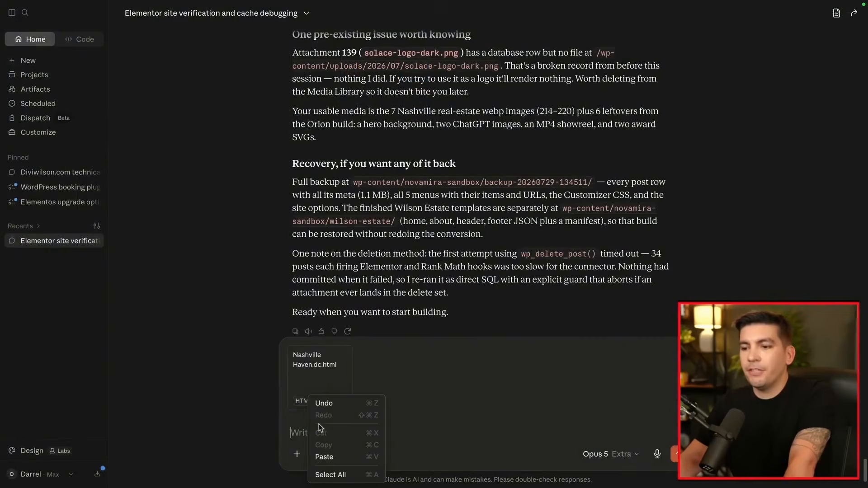
click(325, 456)
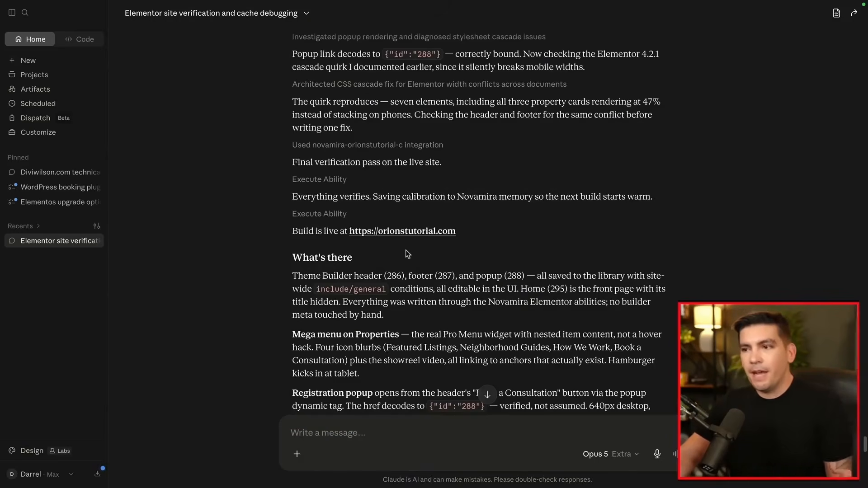
Open the Elementor Pro build of orionstutorial.com from Claude's reply and inspect its Properties mega menu and all homepage sections down to the footer.
click(426, 232)
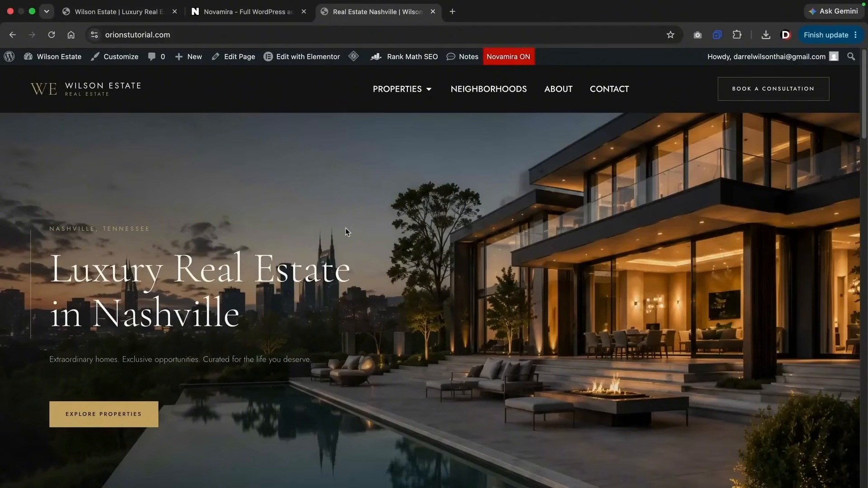
mouse_move(429, 92)
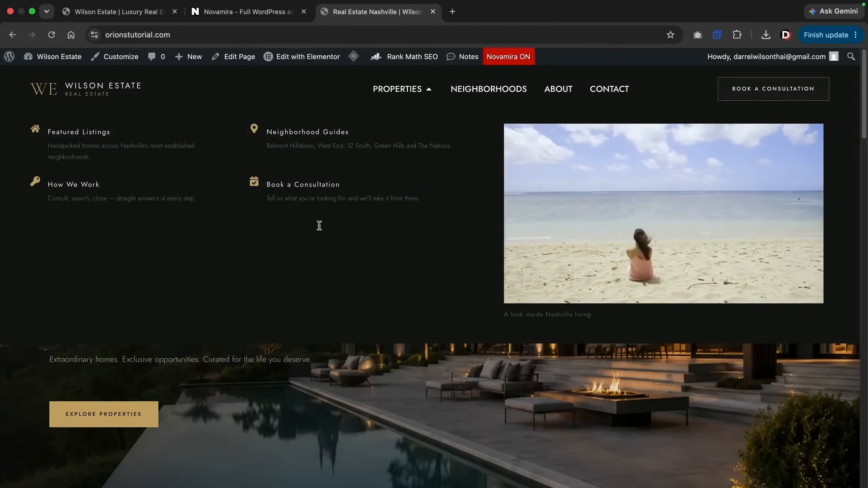
scroll(472, 386, down, 8)
scroll(474, 374, down, 2)
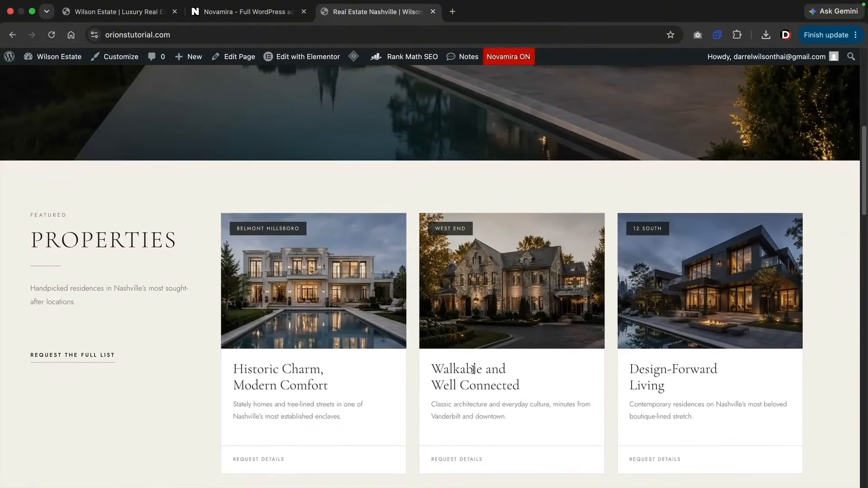
scroll(474, 373, down, 10)
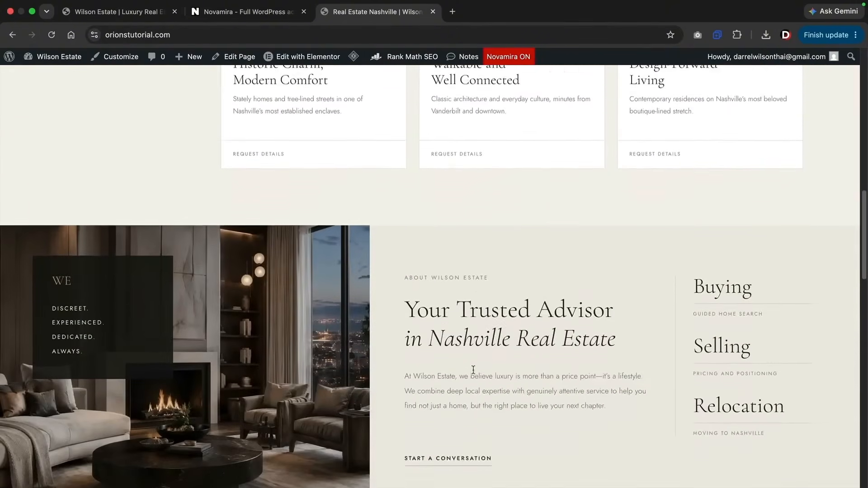
scroll(473, 372, down, 7)
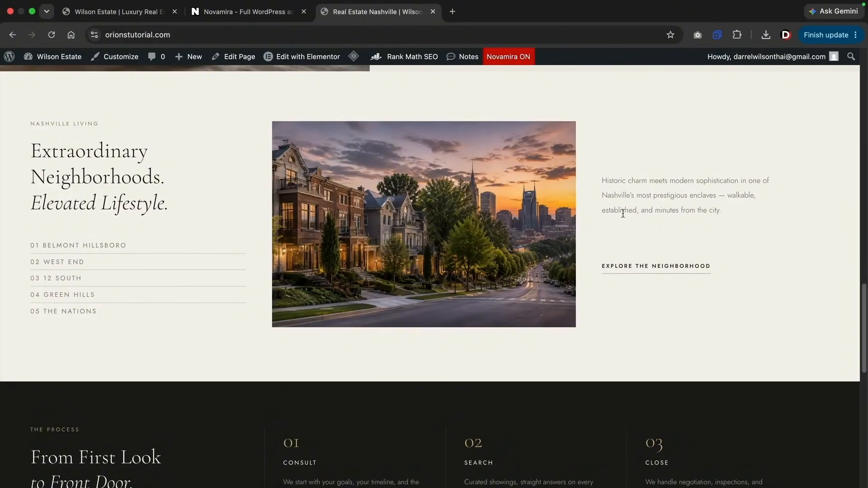
scroll(567, 292, down, 4)
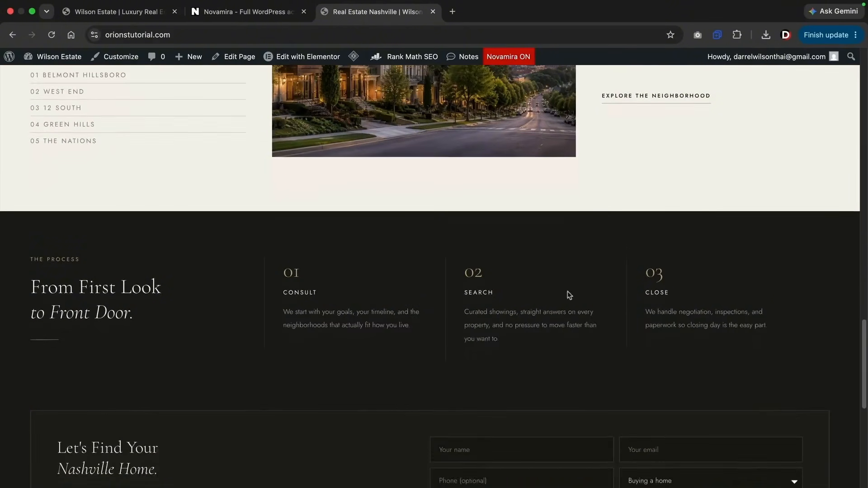
scroll(459, 313, down, 3)
scroll(459, 314, down, 5)
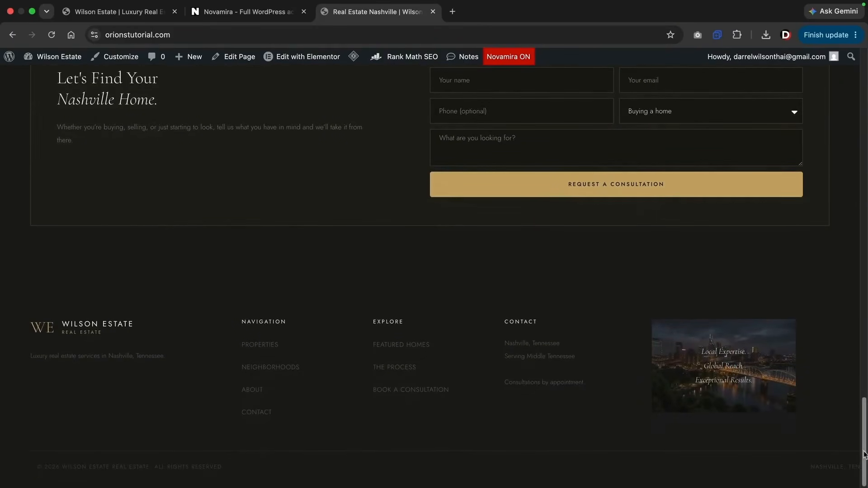
drag(864, 454, 863, 103)
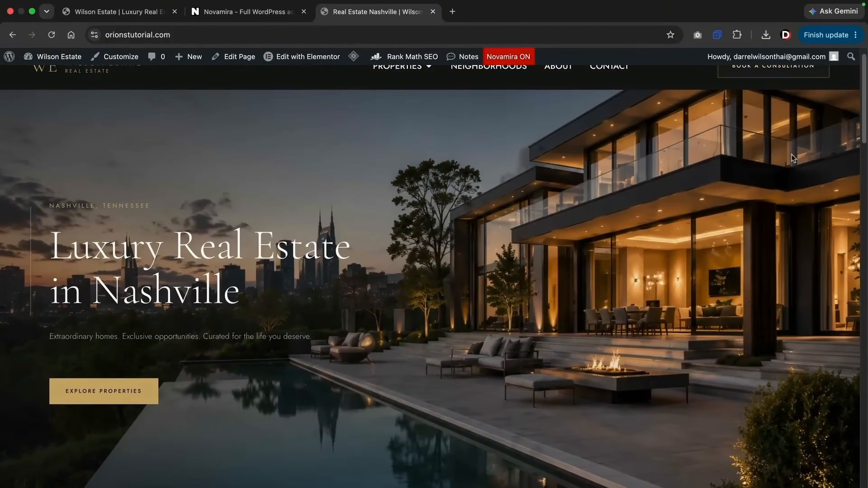
Open the publish settings of the Consultation Popup in Elementor and set its display condition to Include Entire site.
scroll(682, 259, up, 1)
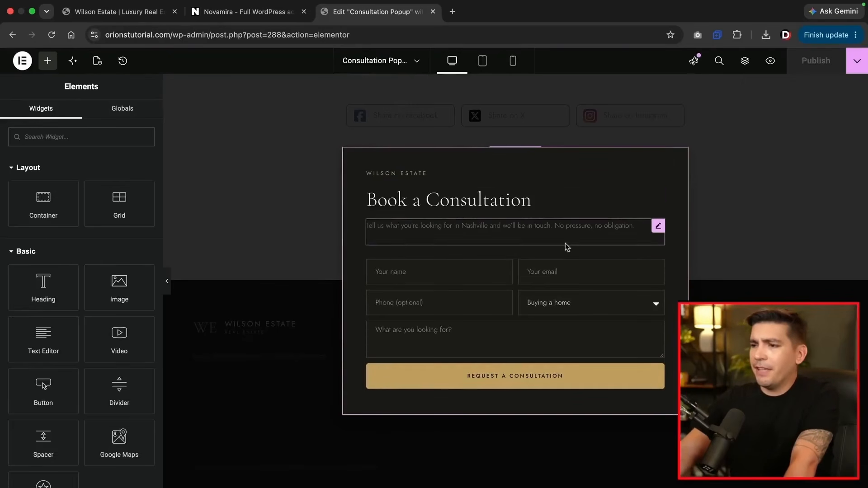
scroll(527, 240, up, 7)
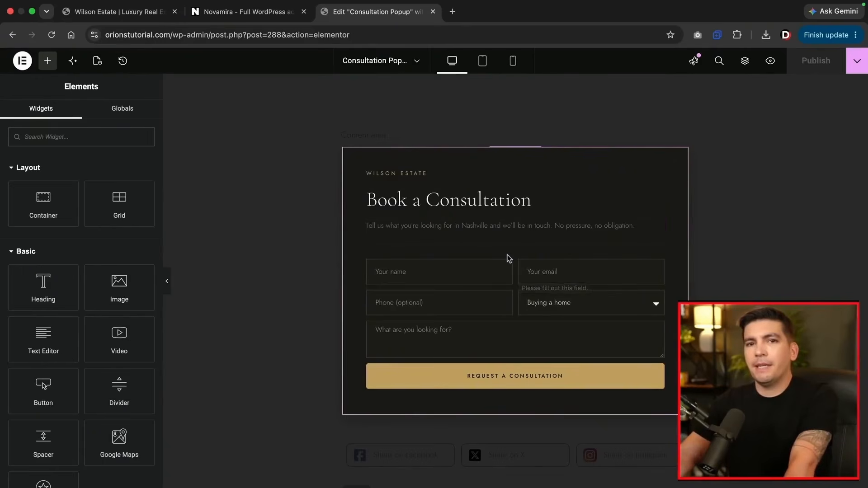
click(858, 65)
click(812, 143)
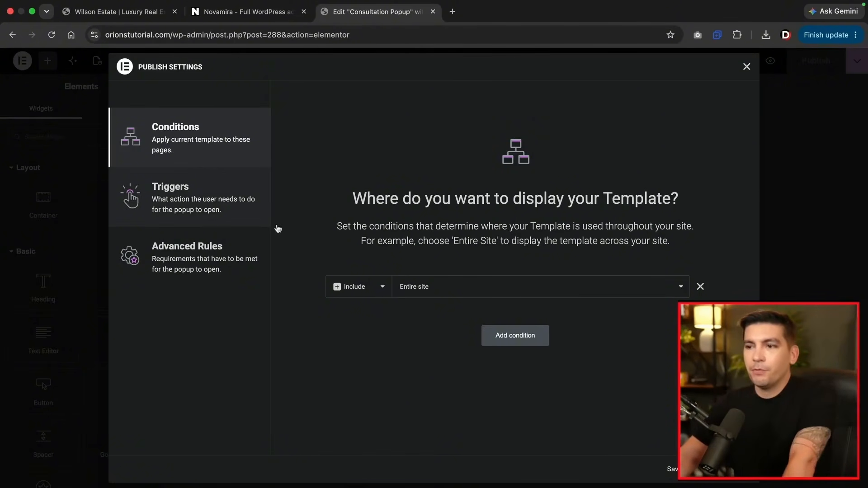
click(434, 288)
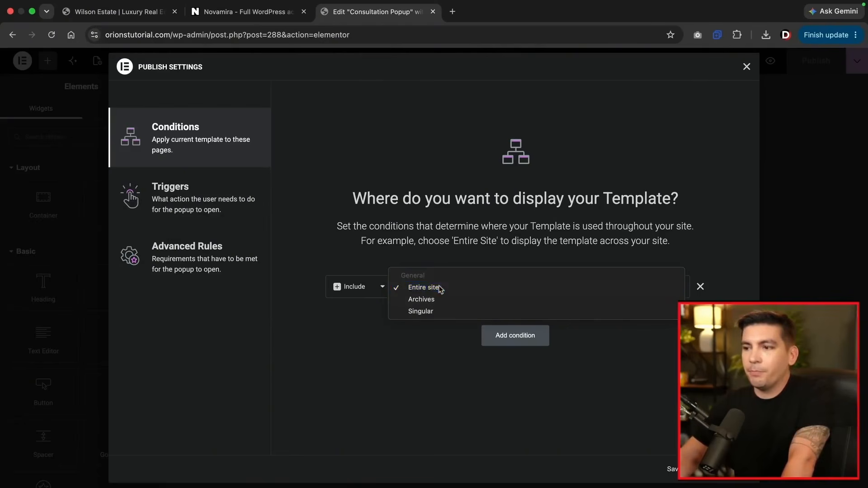
click(440, 290)
Enable the popup's On Page Load trigger within 3 seconds and the Show after X page views rule with 2 page views.
click(196, 201)
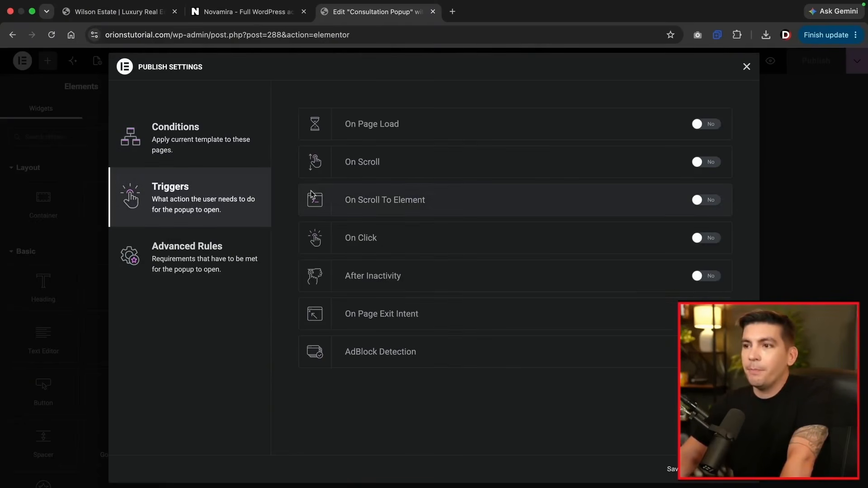
click(711, 124)
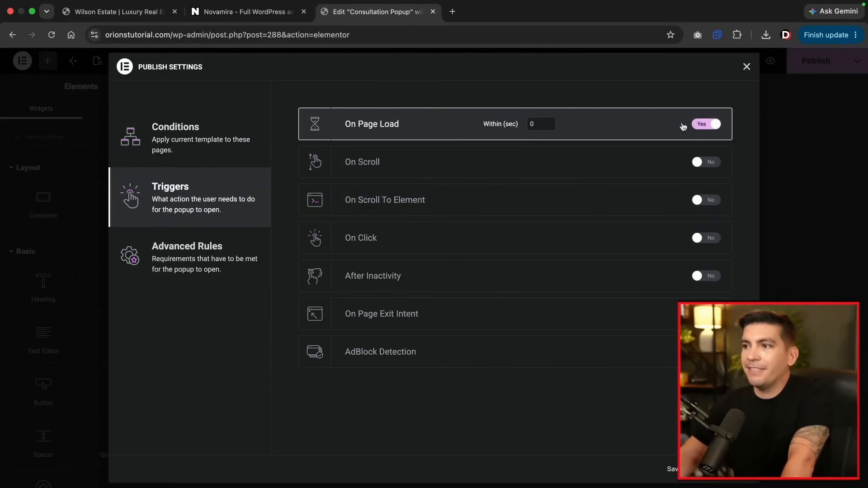
text(3)
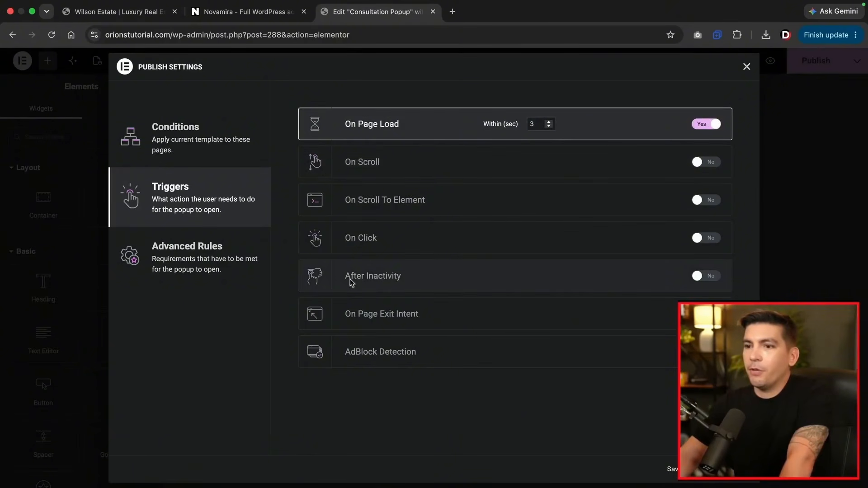
click(209, 252)
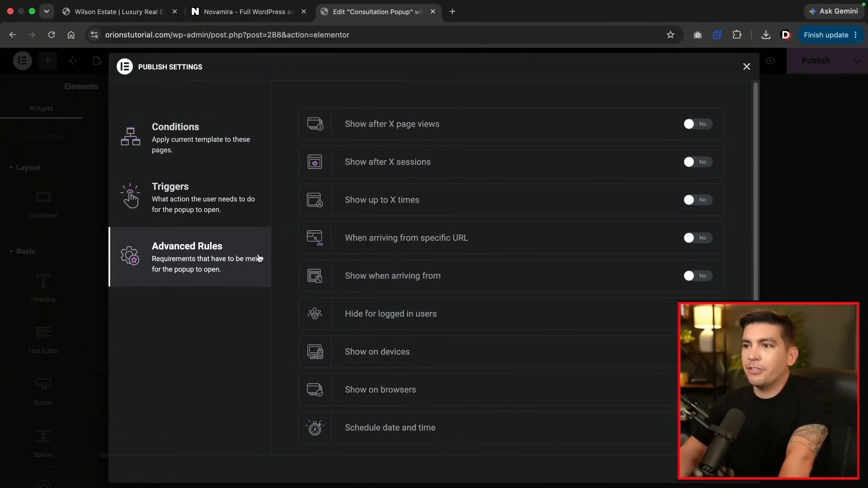
click(700, 128)
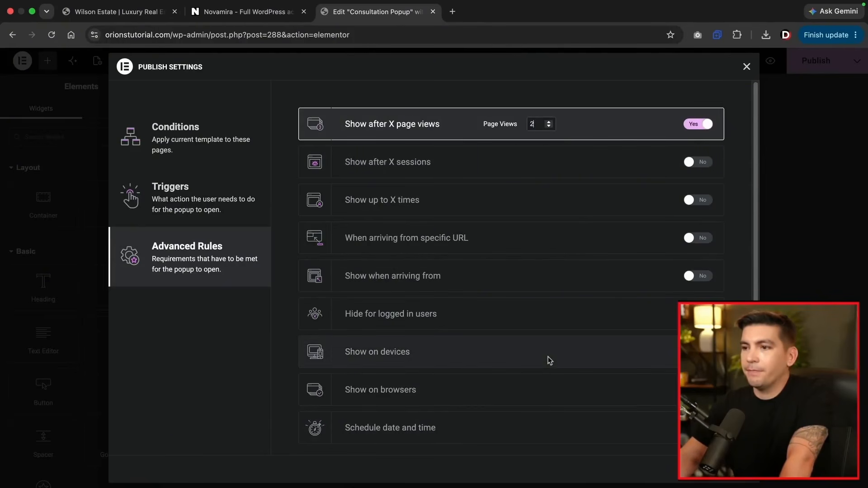
key(super+shift+n)
right_click(183, 35)
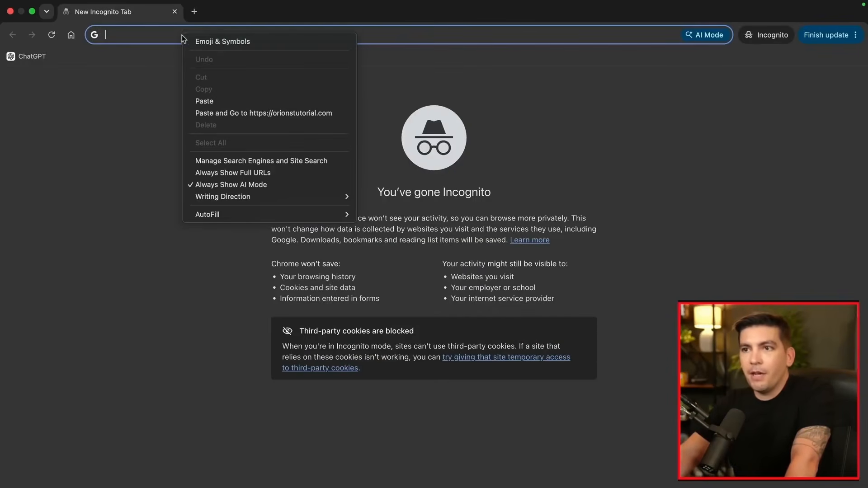
click(212, 101)
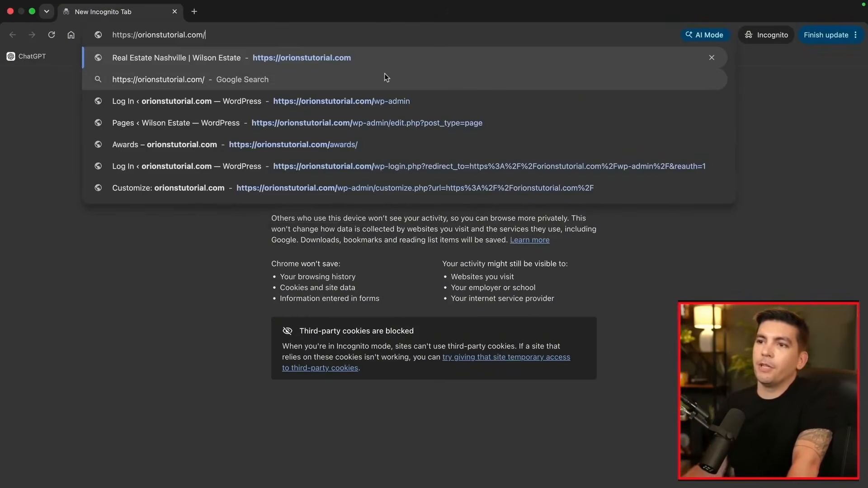
key(Return)
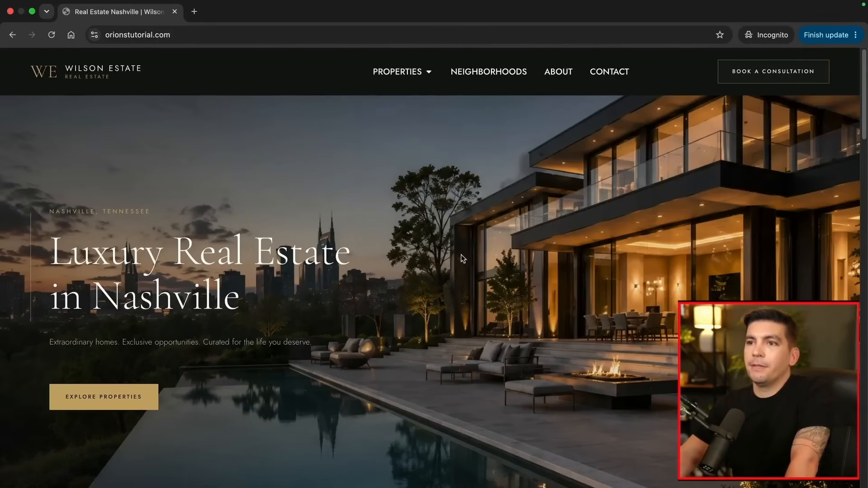
Check the Book a Consultation popup while browsing the homepage, dismiss it and return to the hero section.
scroll(481, 278, down, 5)
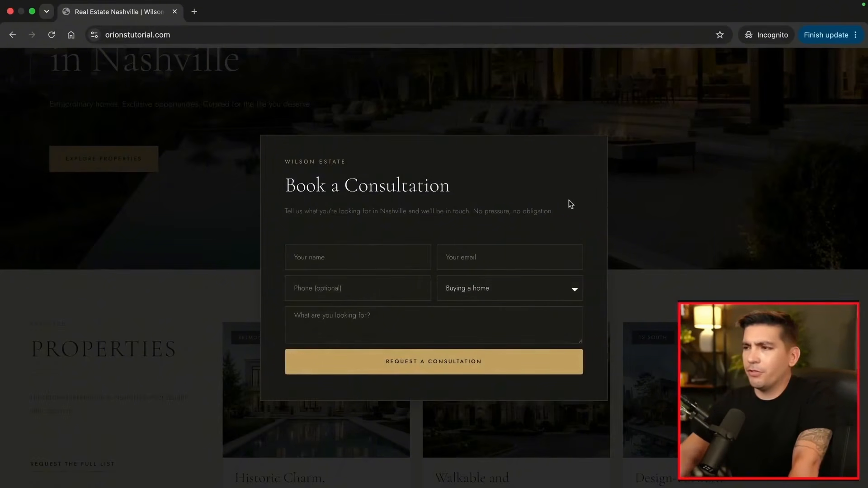
click(595, 155)
scroll(587, 194, up, 5)
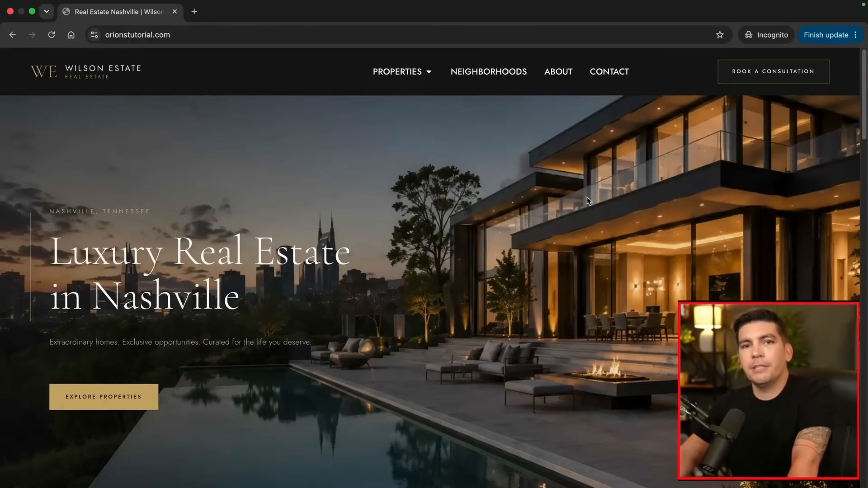